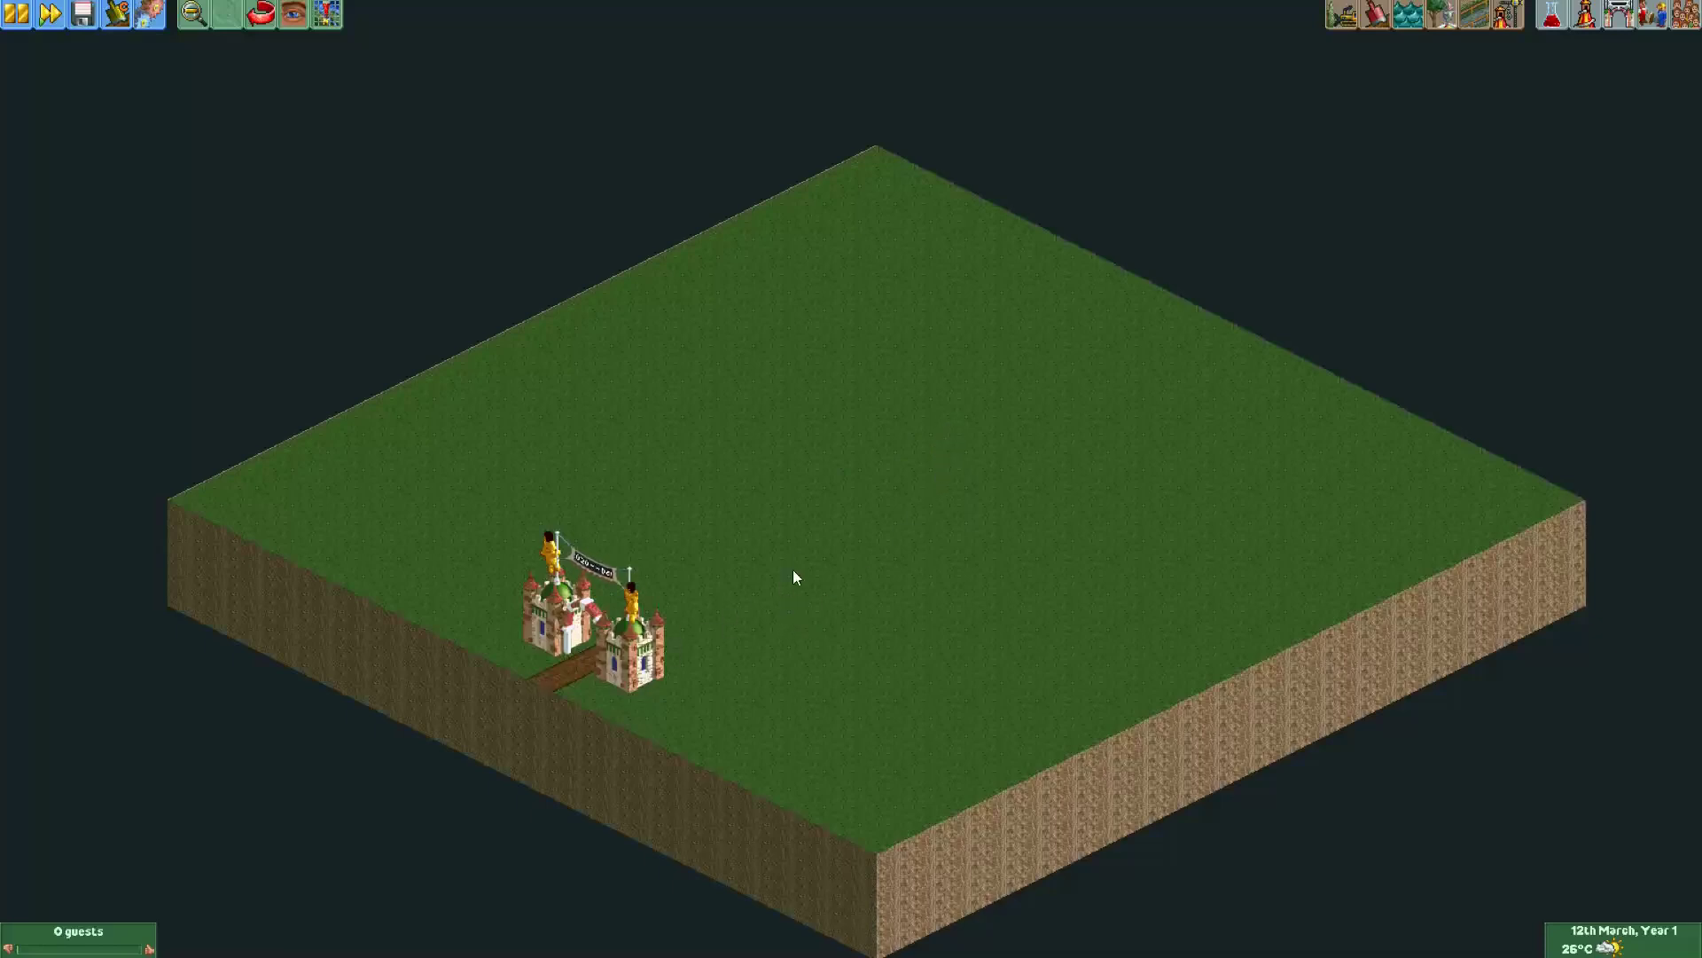
Check the sandbox mode, clearance check and support limit options.
{"action": "left_click_drag", "start_coordinate": [800, 557], "coordinate": [854, 481]}
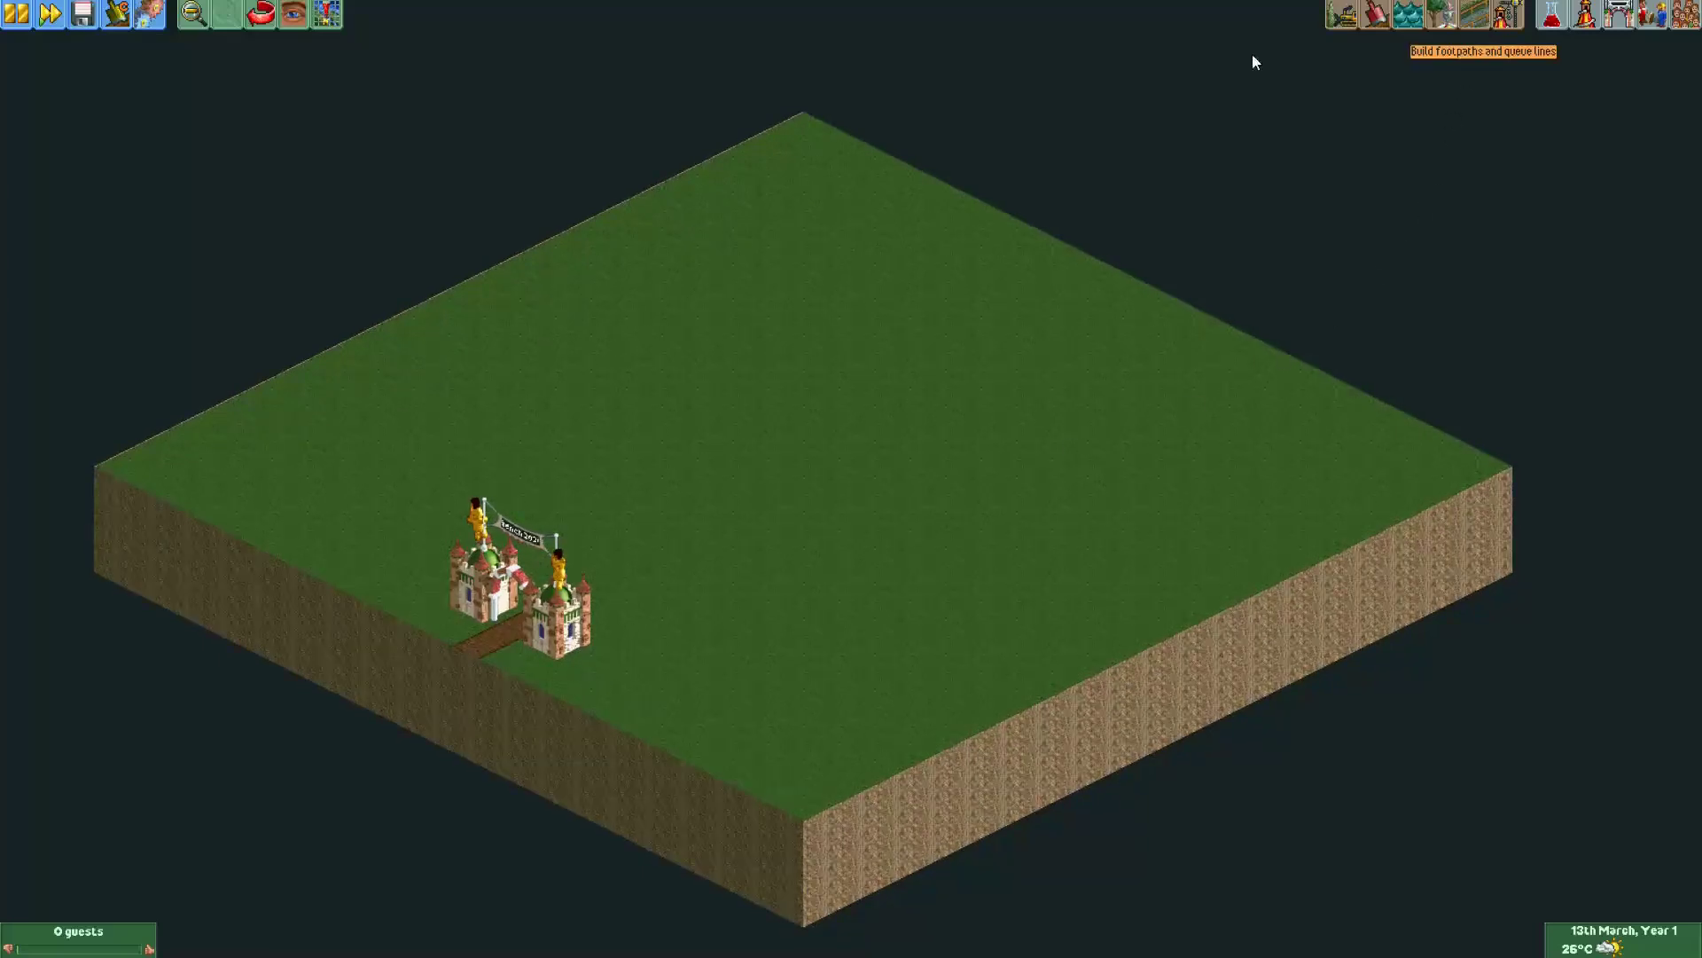
{"action": "left_click", "coordinate": [115, 22]}
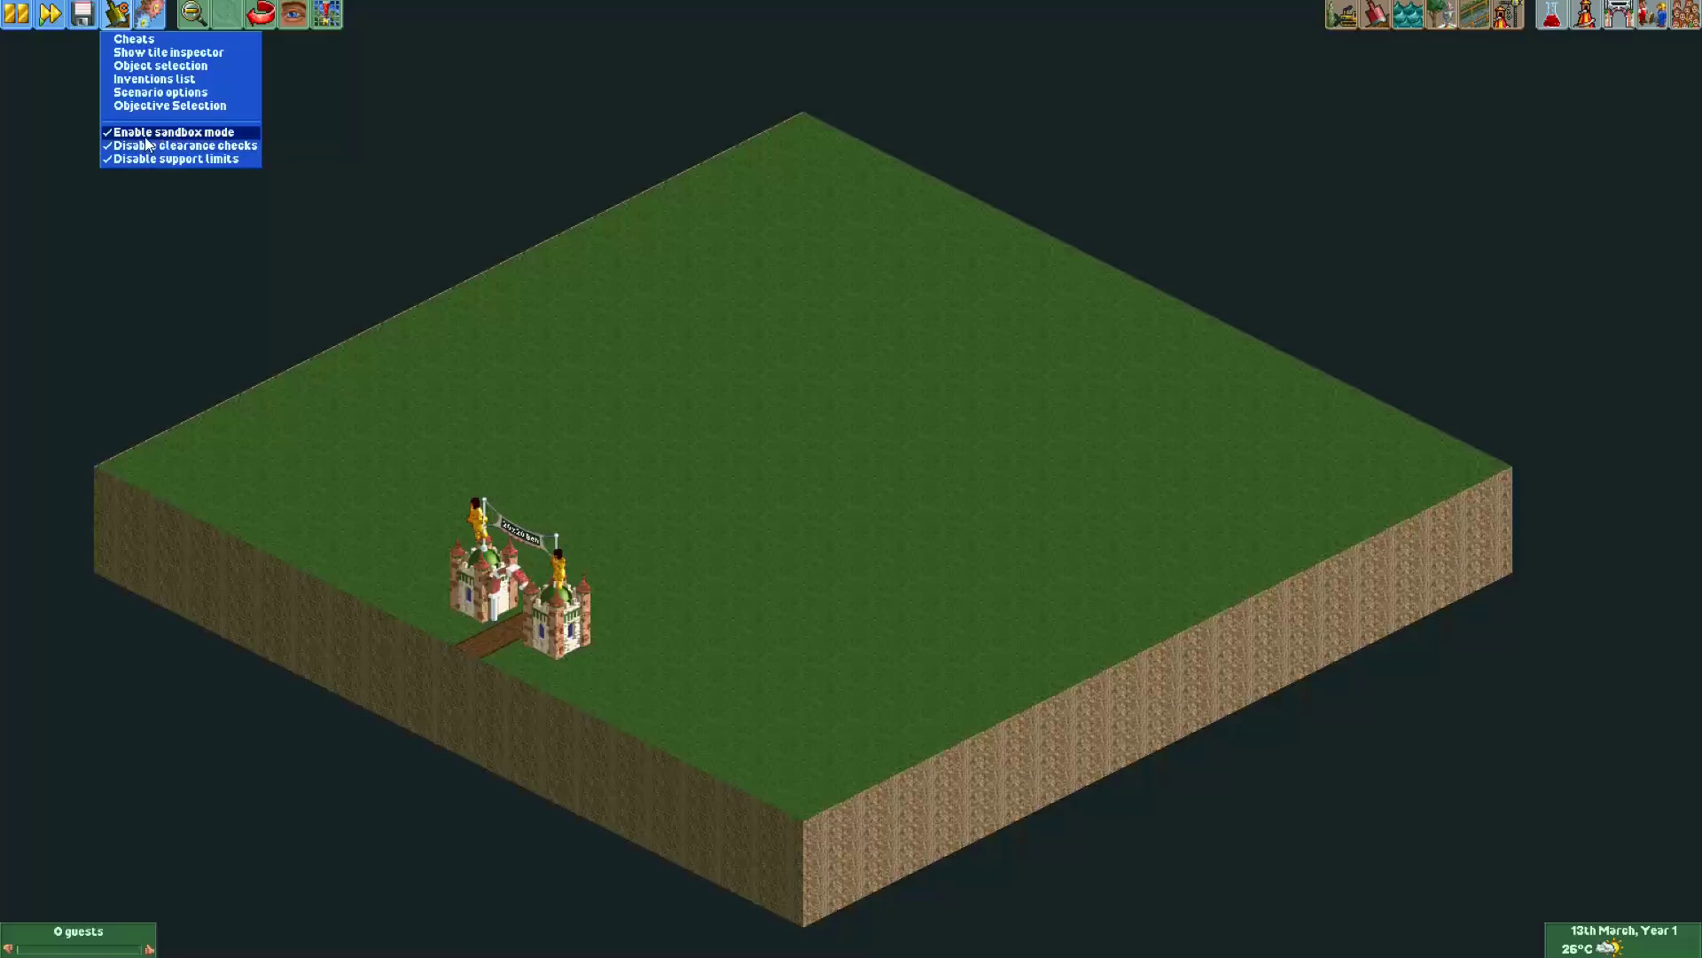
{"action": "left_click", "coordinate": [321, 144]}
Build a Road footpath inward from the map edge beside the park entrance, with two short branches reaching toward the future car park area.
{"action": "left_click", "coordinate": [1474, 19]}
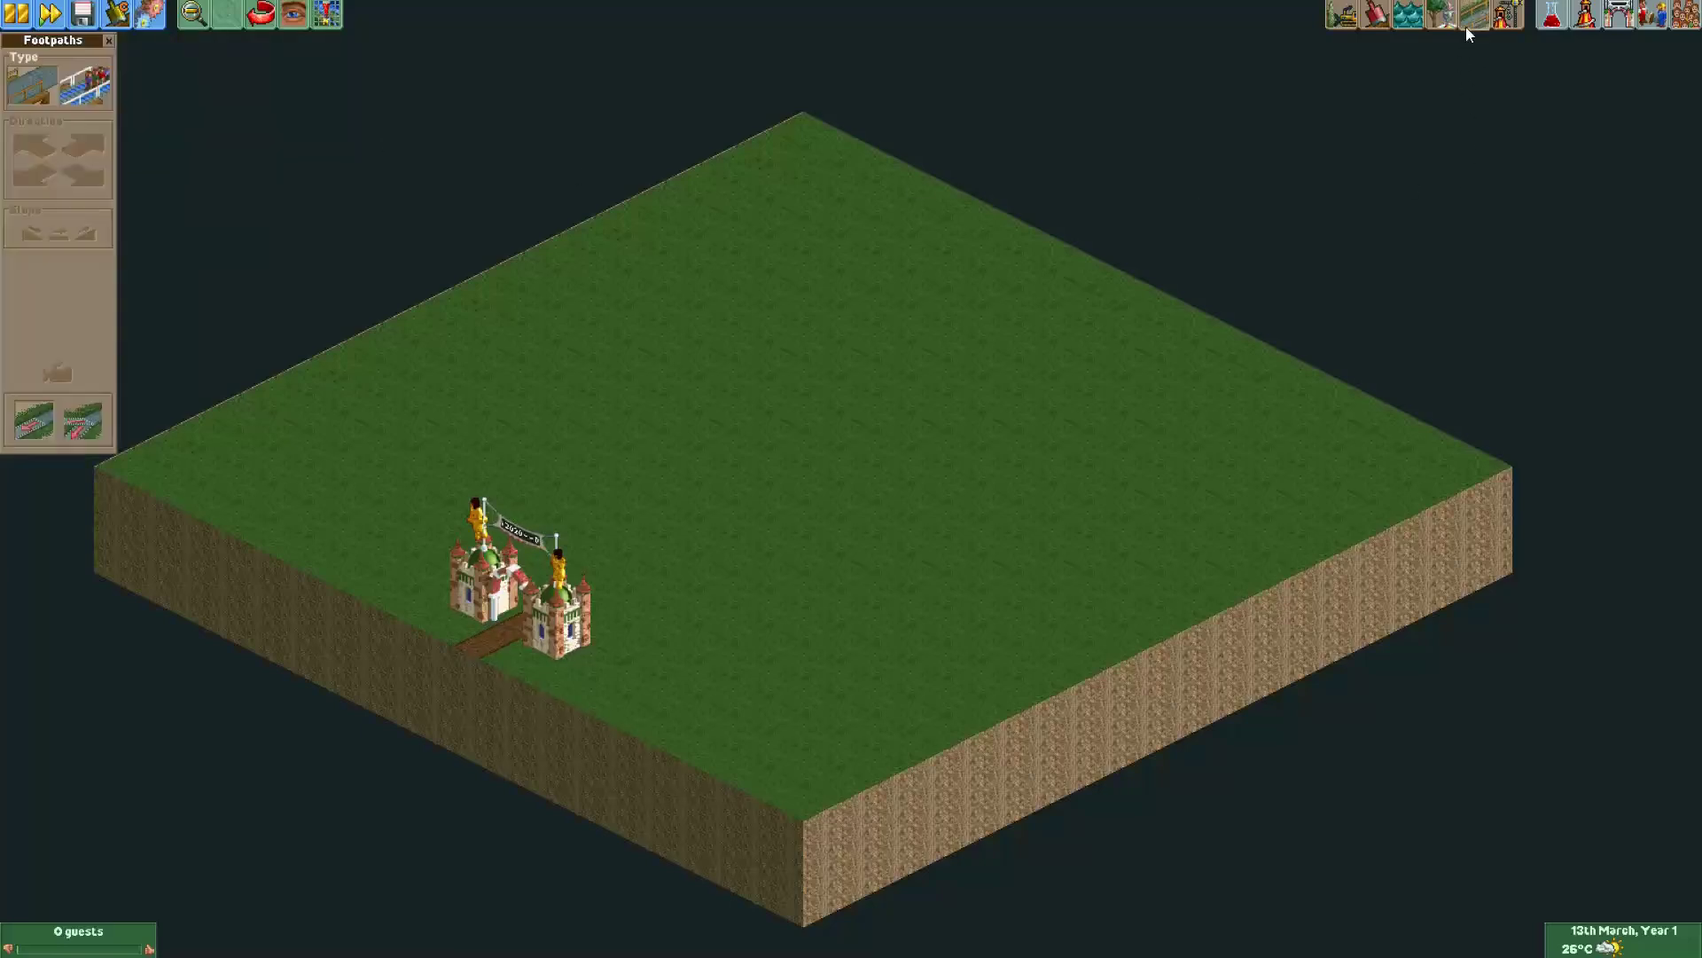
{"action": "left_click", "coordinate": [32, 85]}
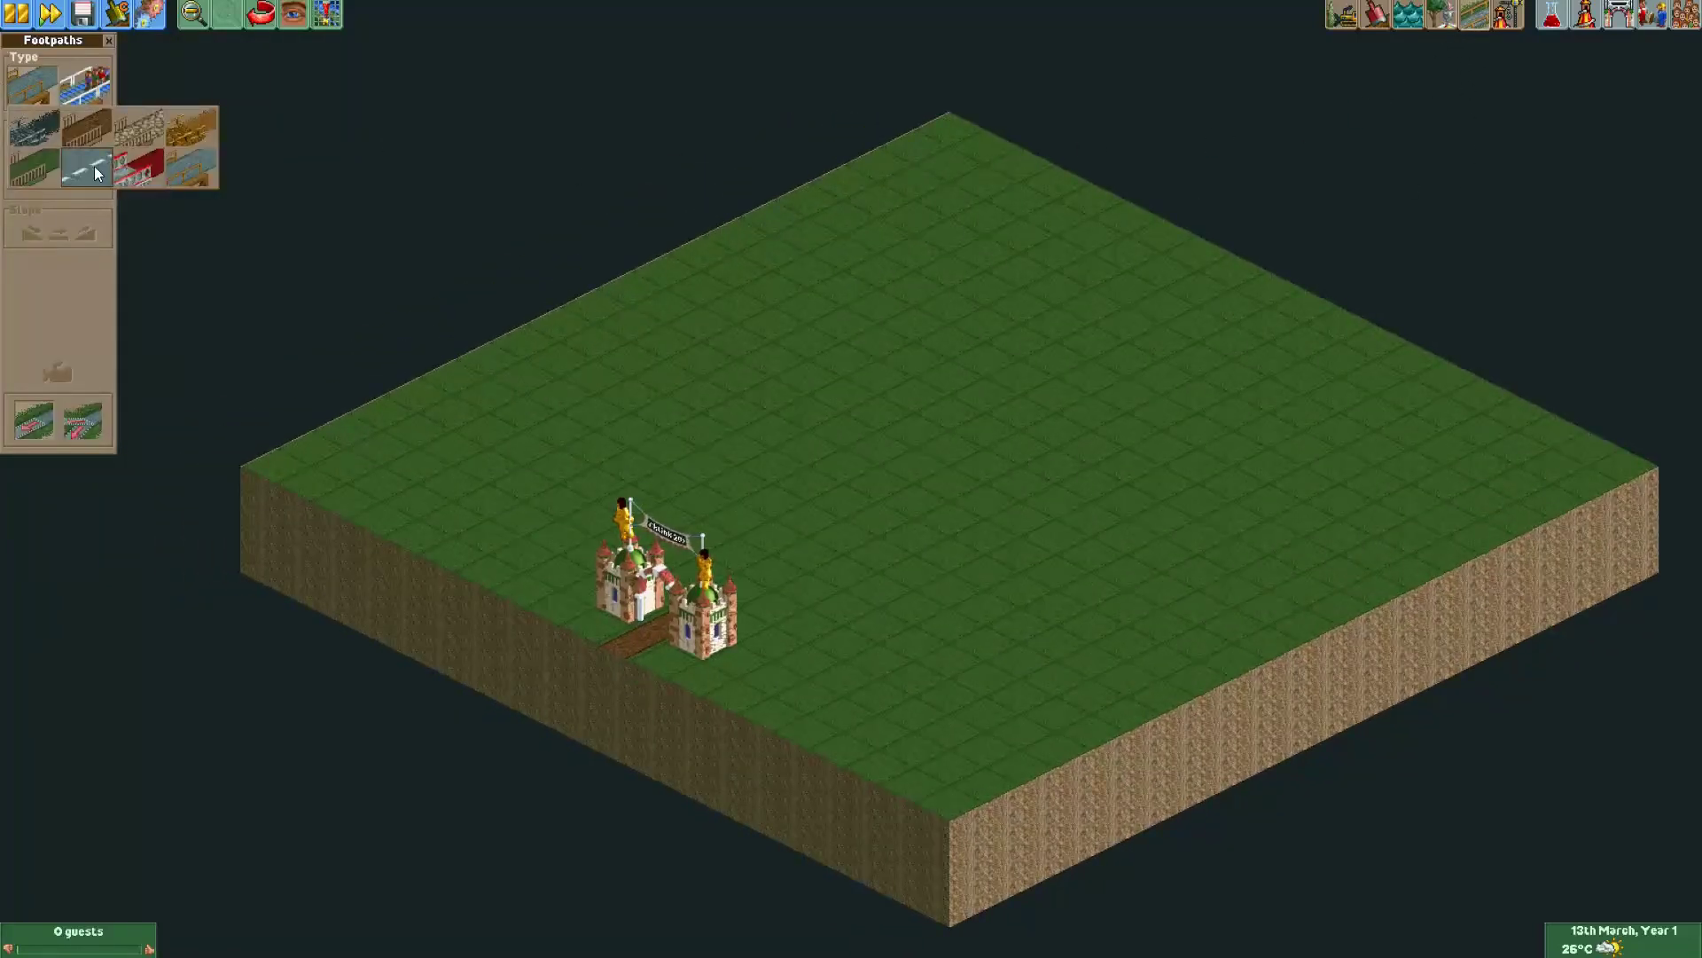
{"action": "left_click", "coordinate": [90, 167]}
{"action": "left_click_drag", "start_coordinate": [760, 753], "coordinate": [1166, 556]}
{"action": "left_click_drag", "start_coordinate": [1007, 527], "coordinate": [973, 525]}
{"action": "left_click_drag", "start_coordinate": [877, 599], "coordinate": [812, 603]}
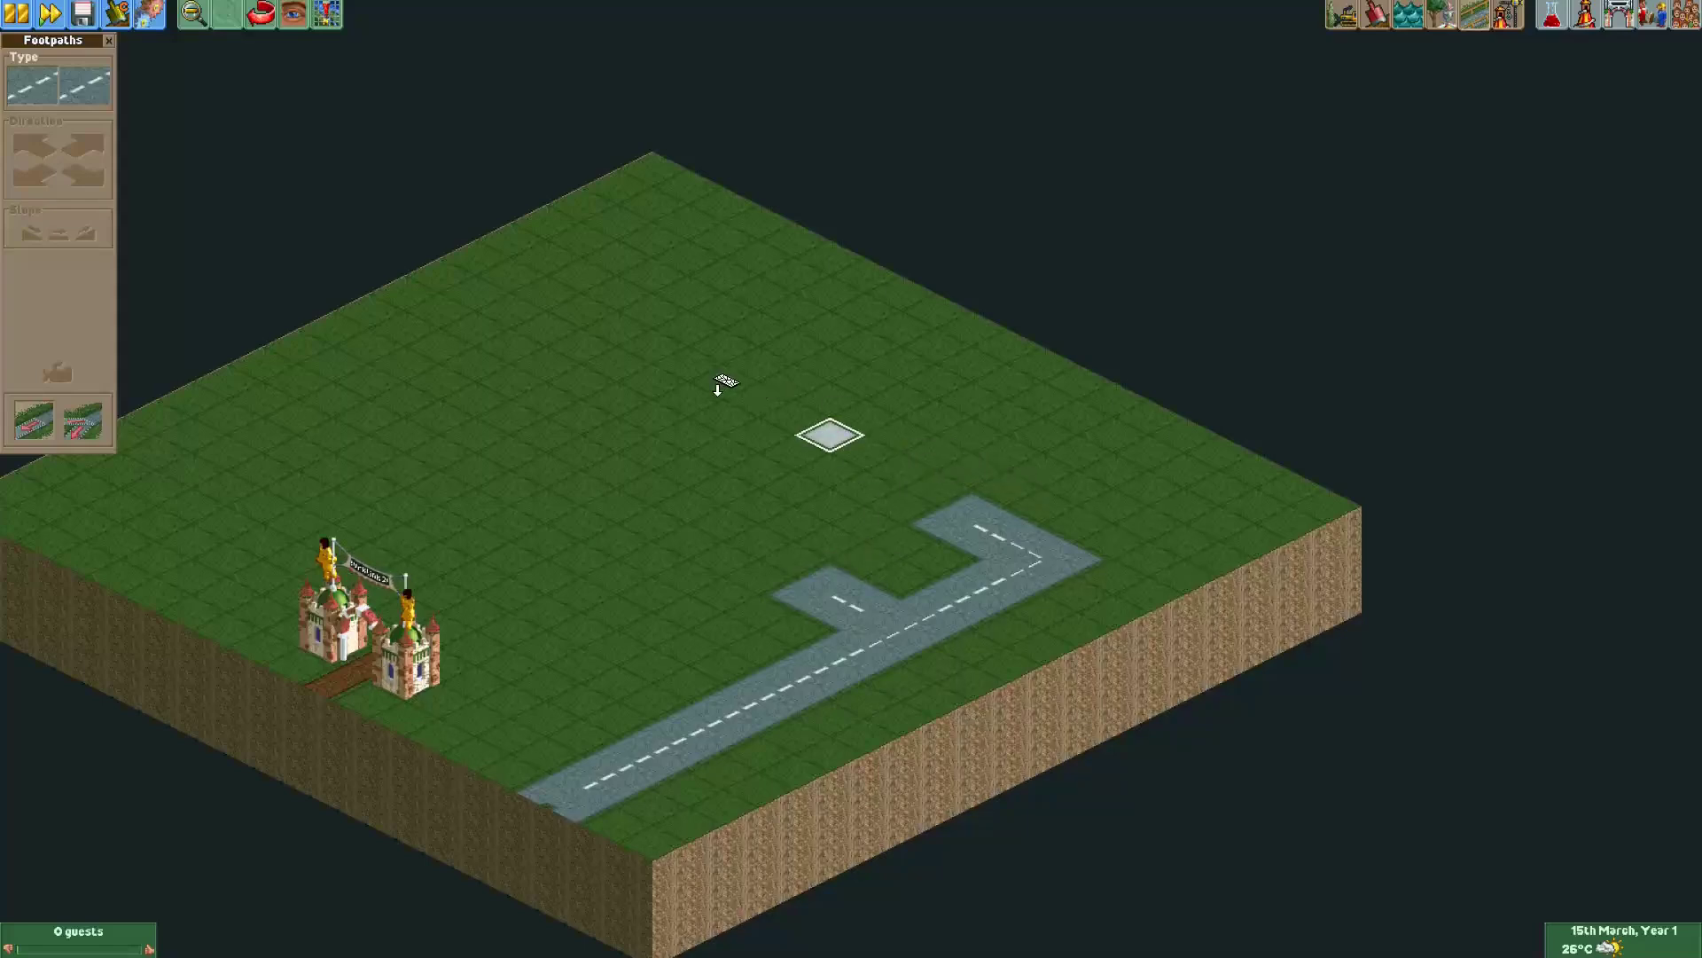
Lower the land behind the two road branches into a rectangular pit using a land tool size of 8.
{"action": "left_click", "coordinate": [1377, 16]}
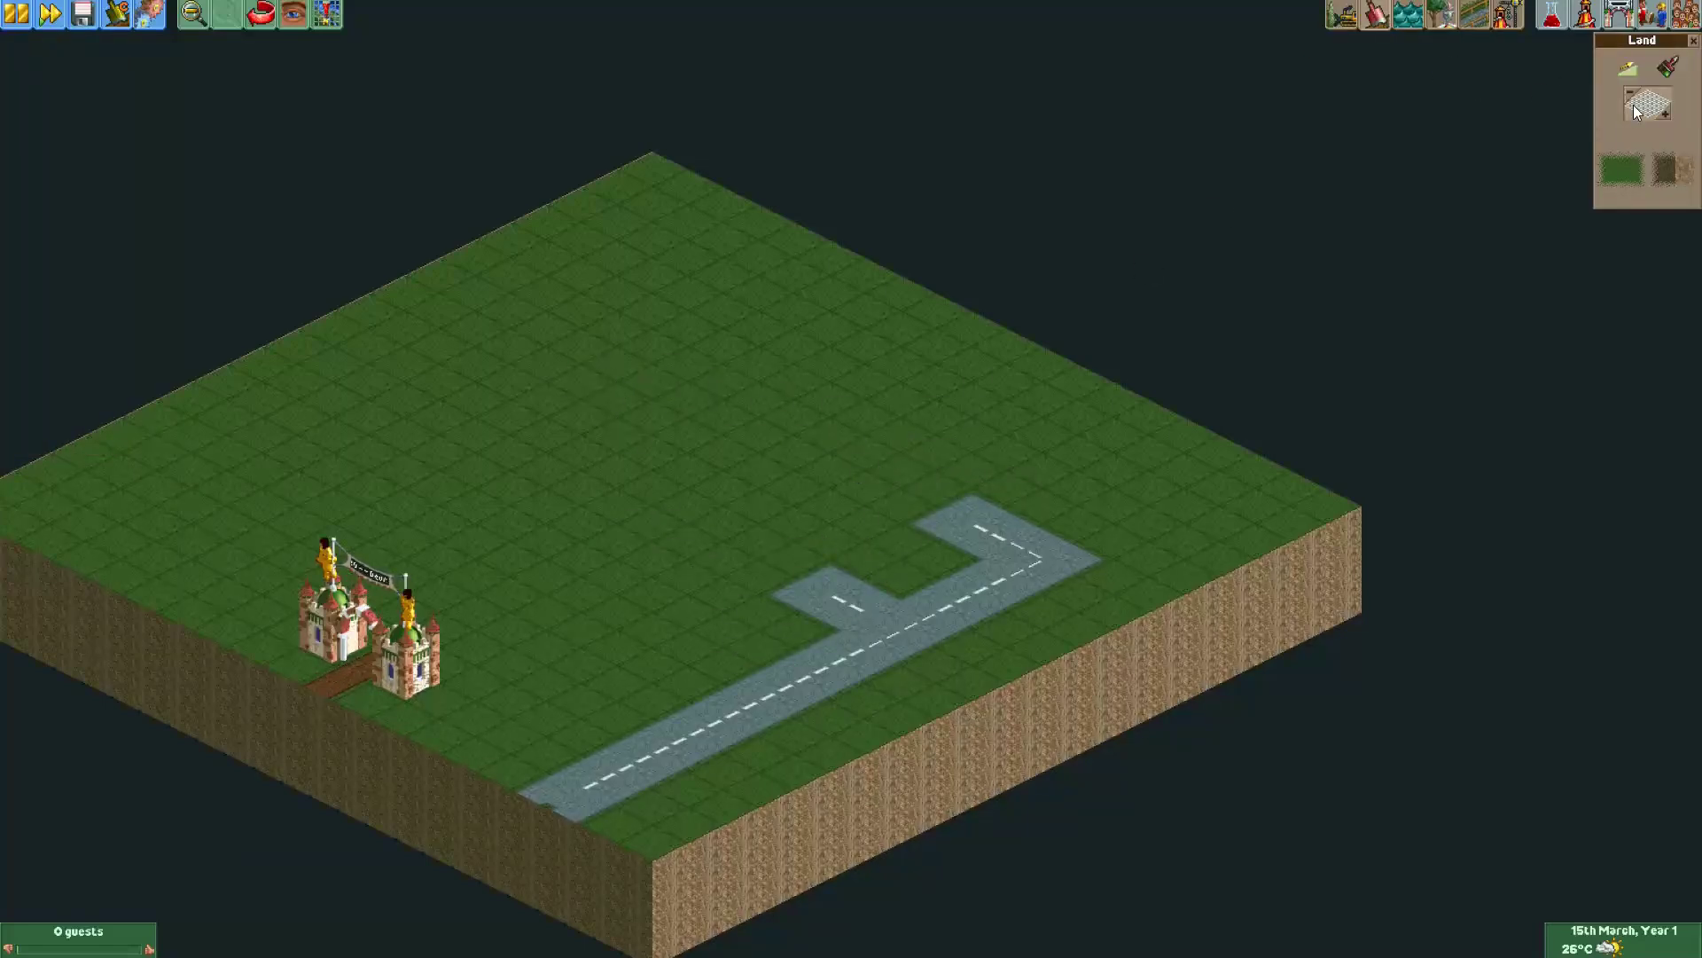
{"action": "left_click", "coordinate": [1666, 114]}
{"action": "left_click", "coordinate": [1665, 114]}
{"action": "left_click_drag", "start_coordinate": [768, 463], "coordinate": [770, 480]}
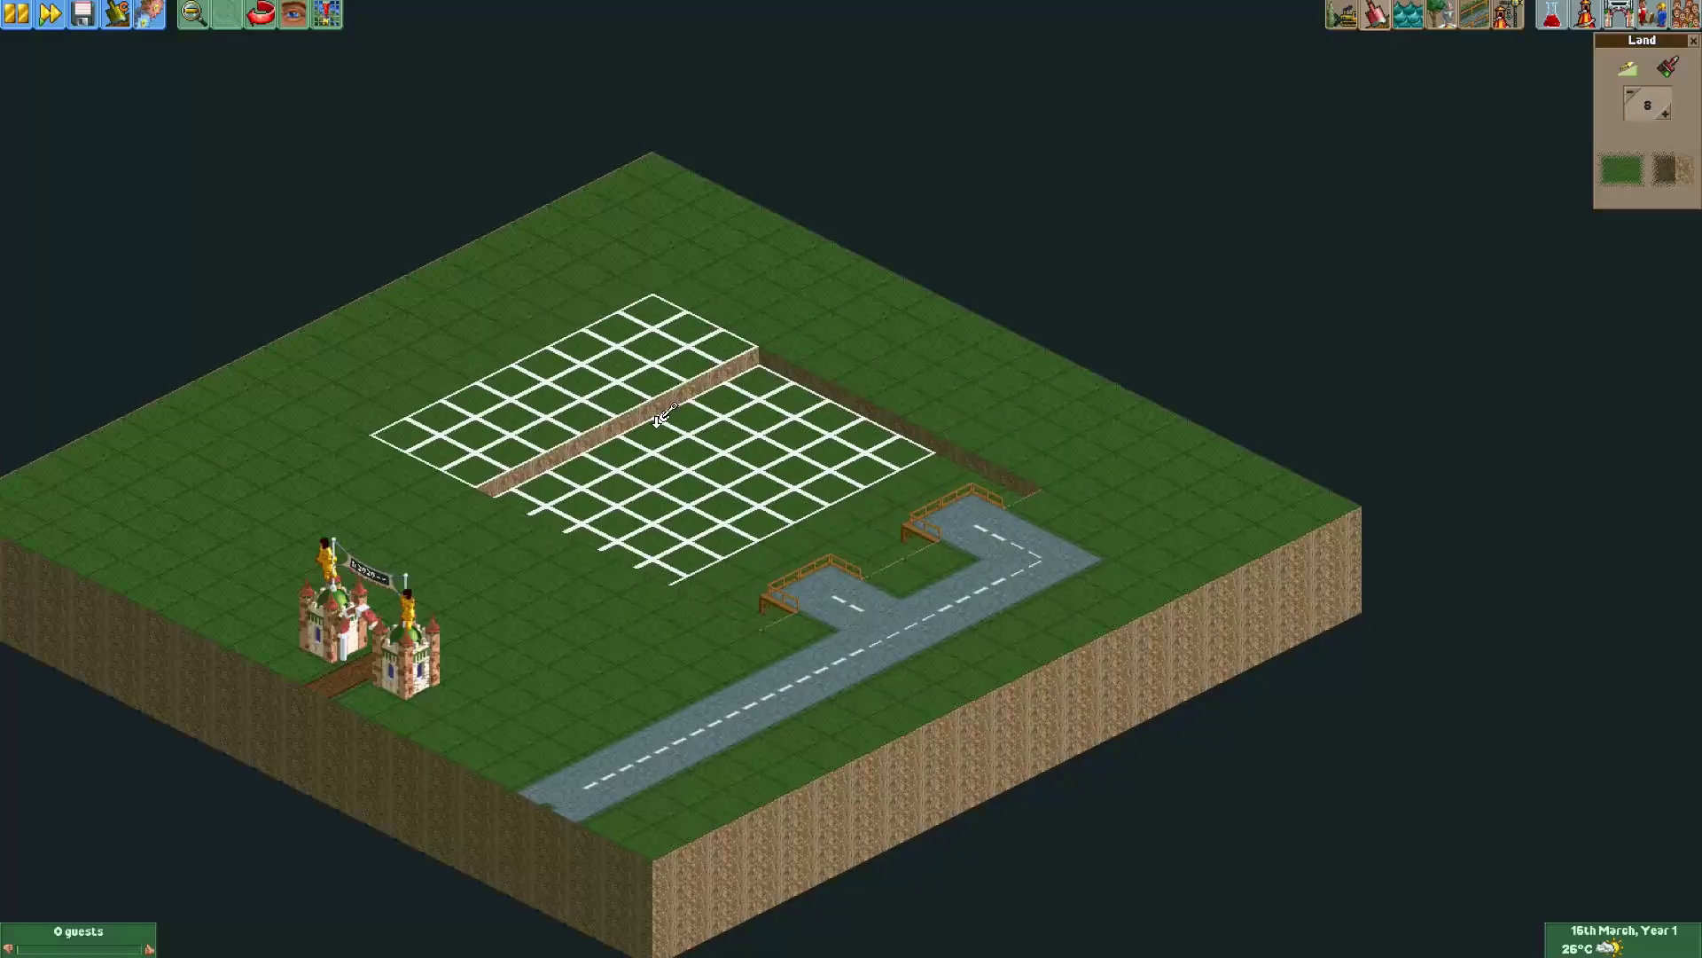
{"action": "left_click_drag", "start_coordinate": [690, 443], "coordinate": [690, 452]}
Cover the whole sunken rectangle with grey Base Block pieces as the car park surface.
{"action": "left_click", "coordinate": [1441, 14]}
{"action": "left_click", "coordinate": [1158, 69]}
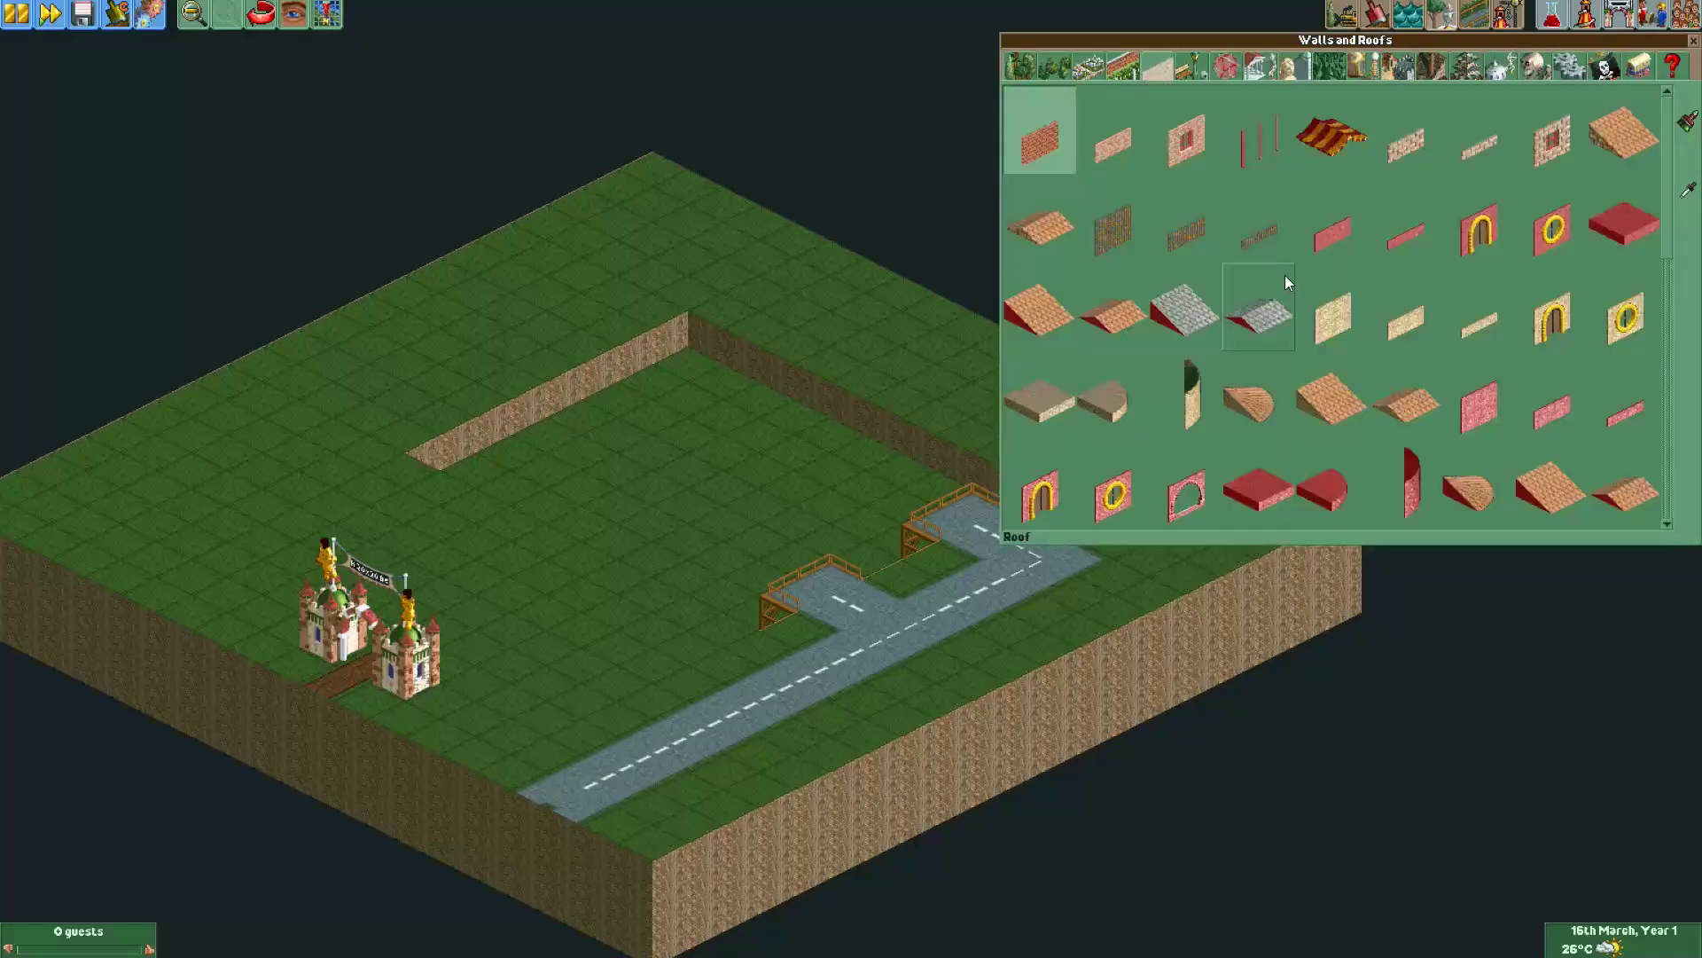
{"action": "left_click", "coordinate": [1630, 205]}
{"action": "left_click", "coordinate": [1614, 158]}
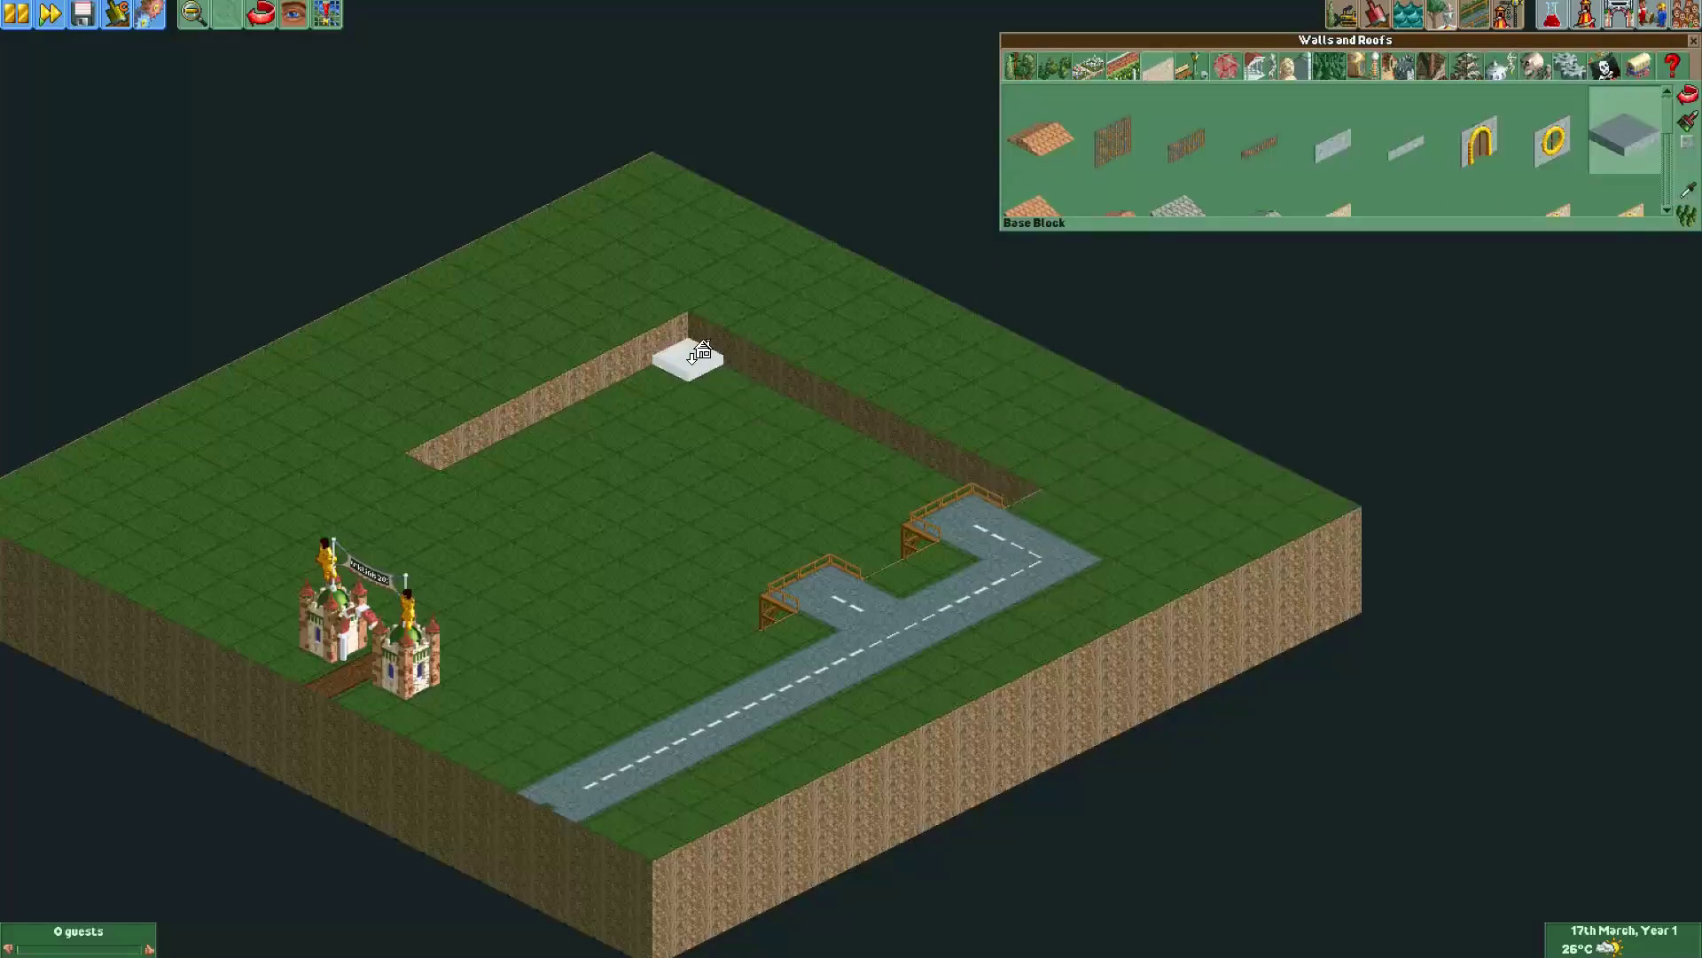
{"action": "mouse_move", "coordinate": [689, 361]}
{"action": "left_mouse_down"}
{"action": "mouse_move", "coordinate": [568, 387]}
{"action": "mouse_move", "coordinate": [481, 477]}
{"action": "mouse_move", "coordinate": [674, 572]}
{"action": "mouse_move", "coordinate": [866, 559]}
{"action": "mouse_move", "coordinate": [999, 483]}
{"action": "mouse_move", "coordinate": [748, 361]}
{"action": "mouse_move", "coordinate": [541, 443]}
{"action": "mouse_move", "coordinate": [695, 391]}
{"action": "mouse_move", "coordinate": [931, 484]}
{"action": "mouse_move", "coordinate": [722, 559]}
{"action": "mouse_move", "coordinate": [625, 457]}
{"action": "mouse_move", "coordinate": [866, 492]}
{"action": "mouse_move", "coordinate": [657, 485]}
{"action": "left_mouse_up"}
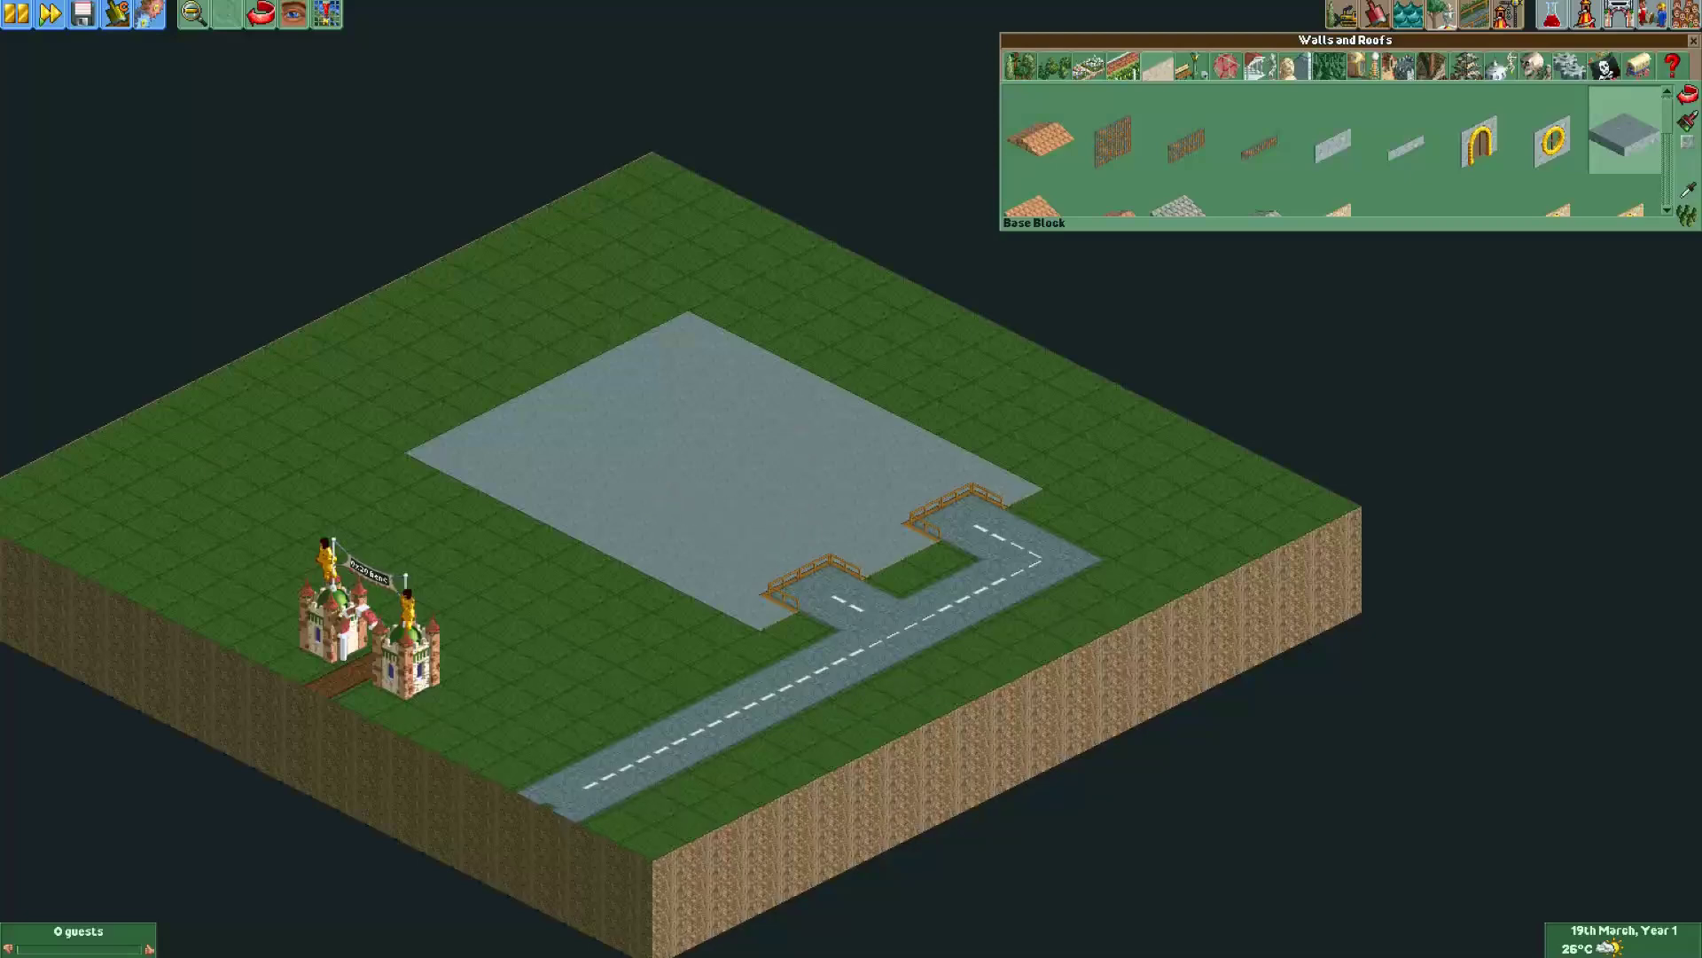
Insert a corrupt element with the tile inspector on each of the four road tiles overlapping the car park to hide their railings.
{"action": "left_click_drag", "start_coordinate": [749, 550], "coordinate": [806, 604]}
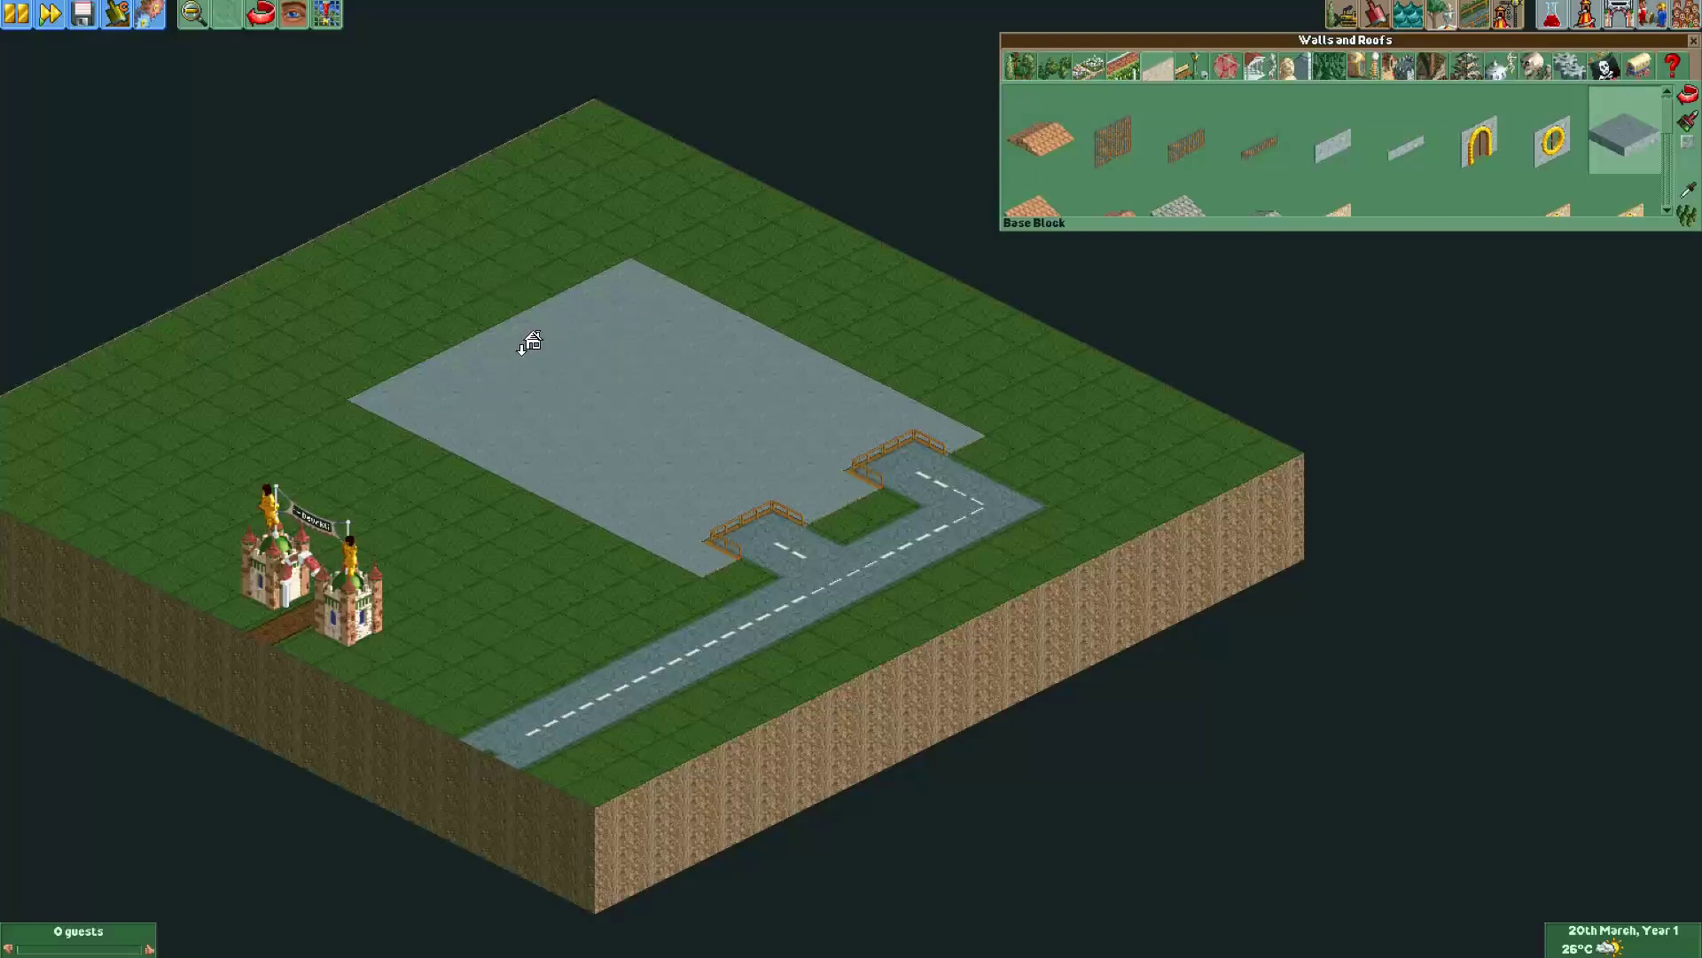
{"action": "left_click_drag", "start_coordinate": [623, 347], "coordinate": [656, 380]}
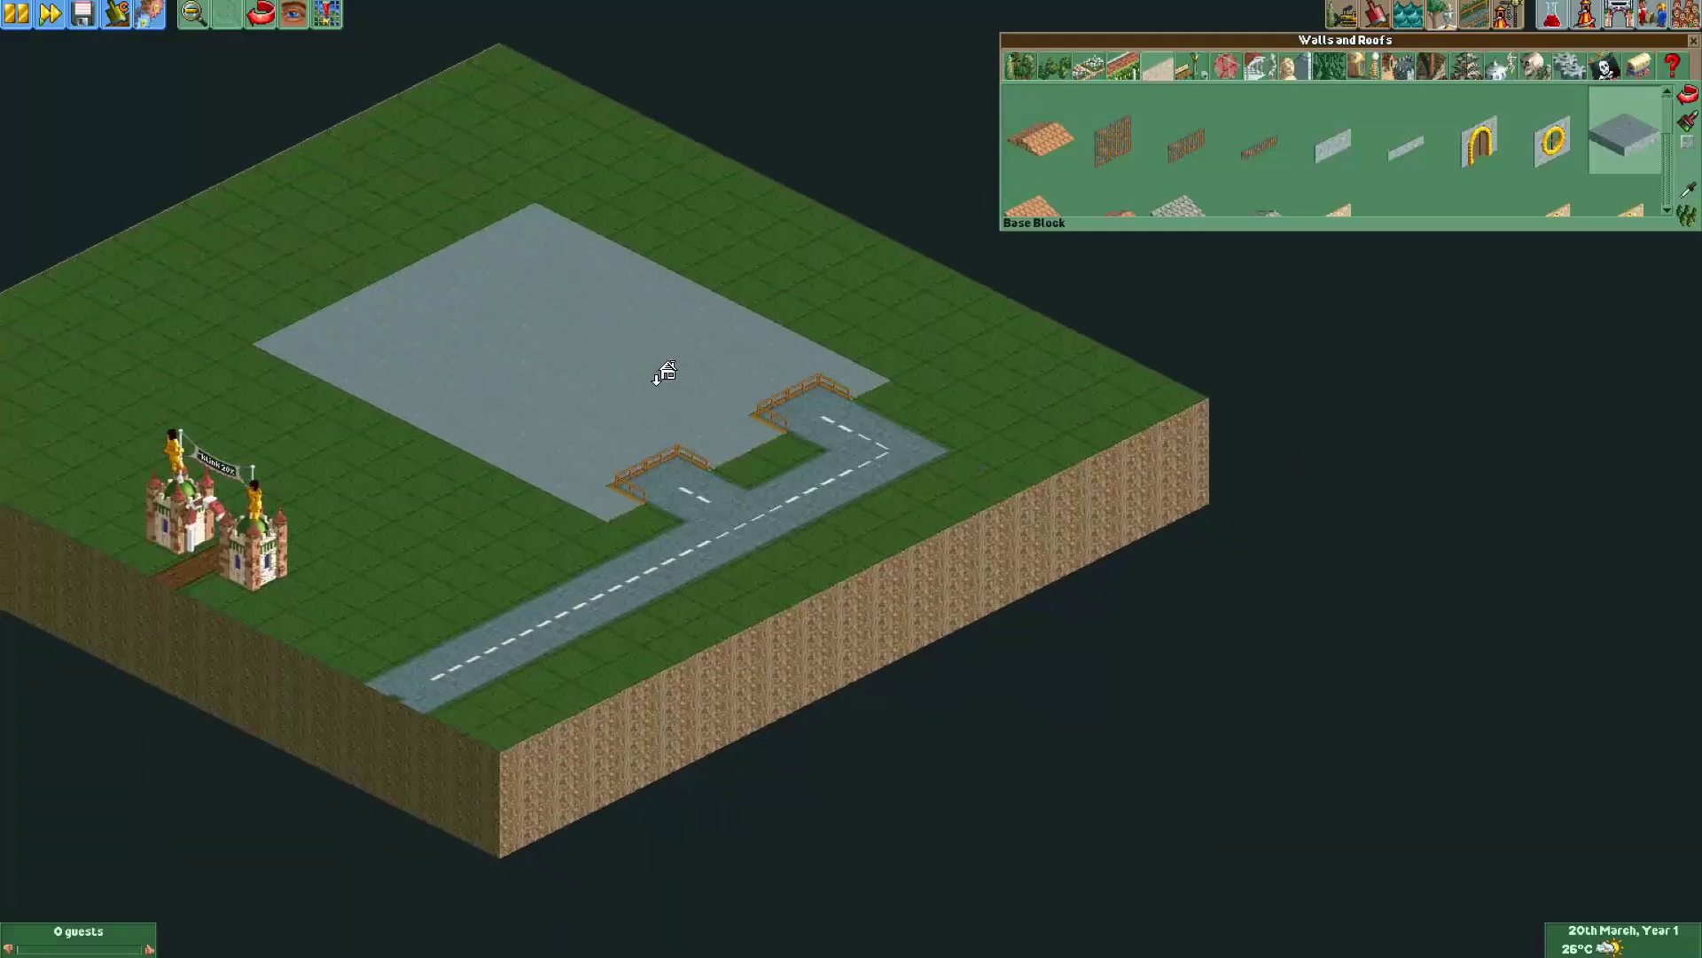
{"action": "left_click", "coordinate": [119, 14]}
{"action": "left_click", "coordinate": [178, 56]}
{"action": "left_click", "coordinate": [641, 486]}
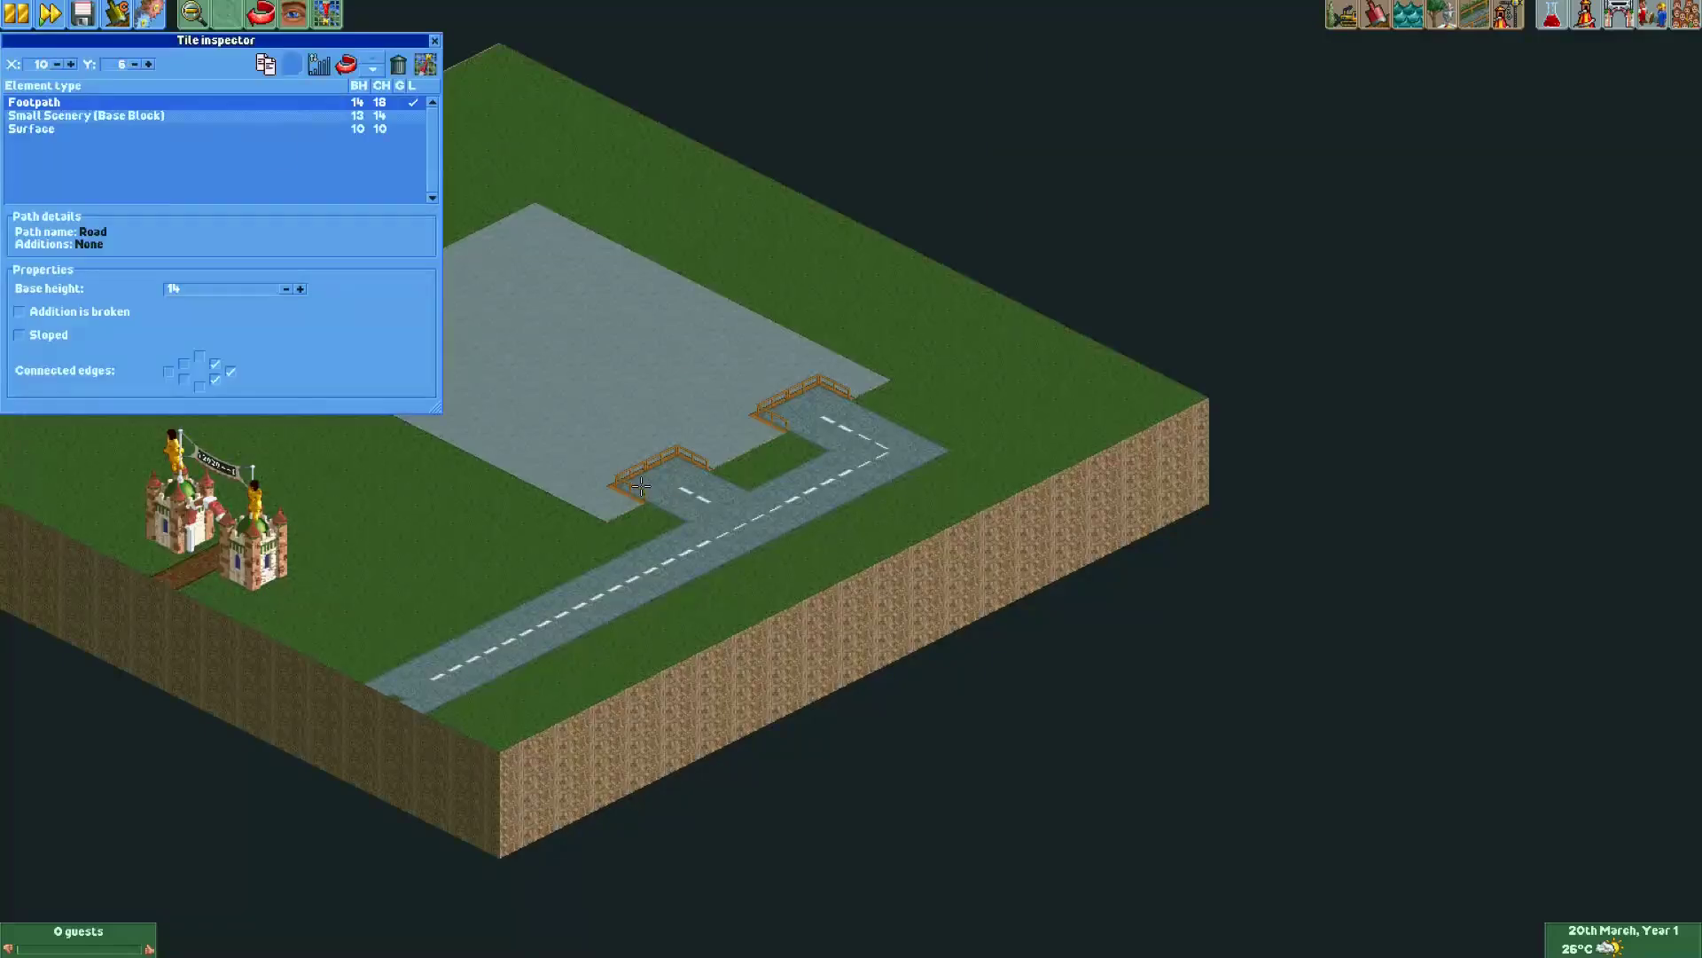
{"action": "key", "text": "m"}
{"action": "left_click", "coordinate": [683, 465]}
{"action": "key", "text": "m"}
{"action": "left_click", "coordinate": [795, 409]}
{"action": "key", "text": "m"}
{"action": "left_click", "coordinate": [826, 393]}
{"action": "key", "text": "m"}
{"action": "left_click_drag", "start_coordinate": [753, 367], "coordinate": [632, 343]}
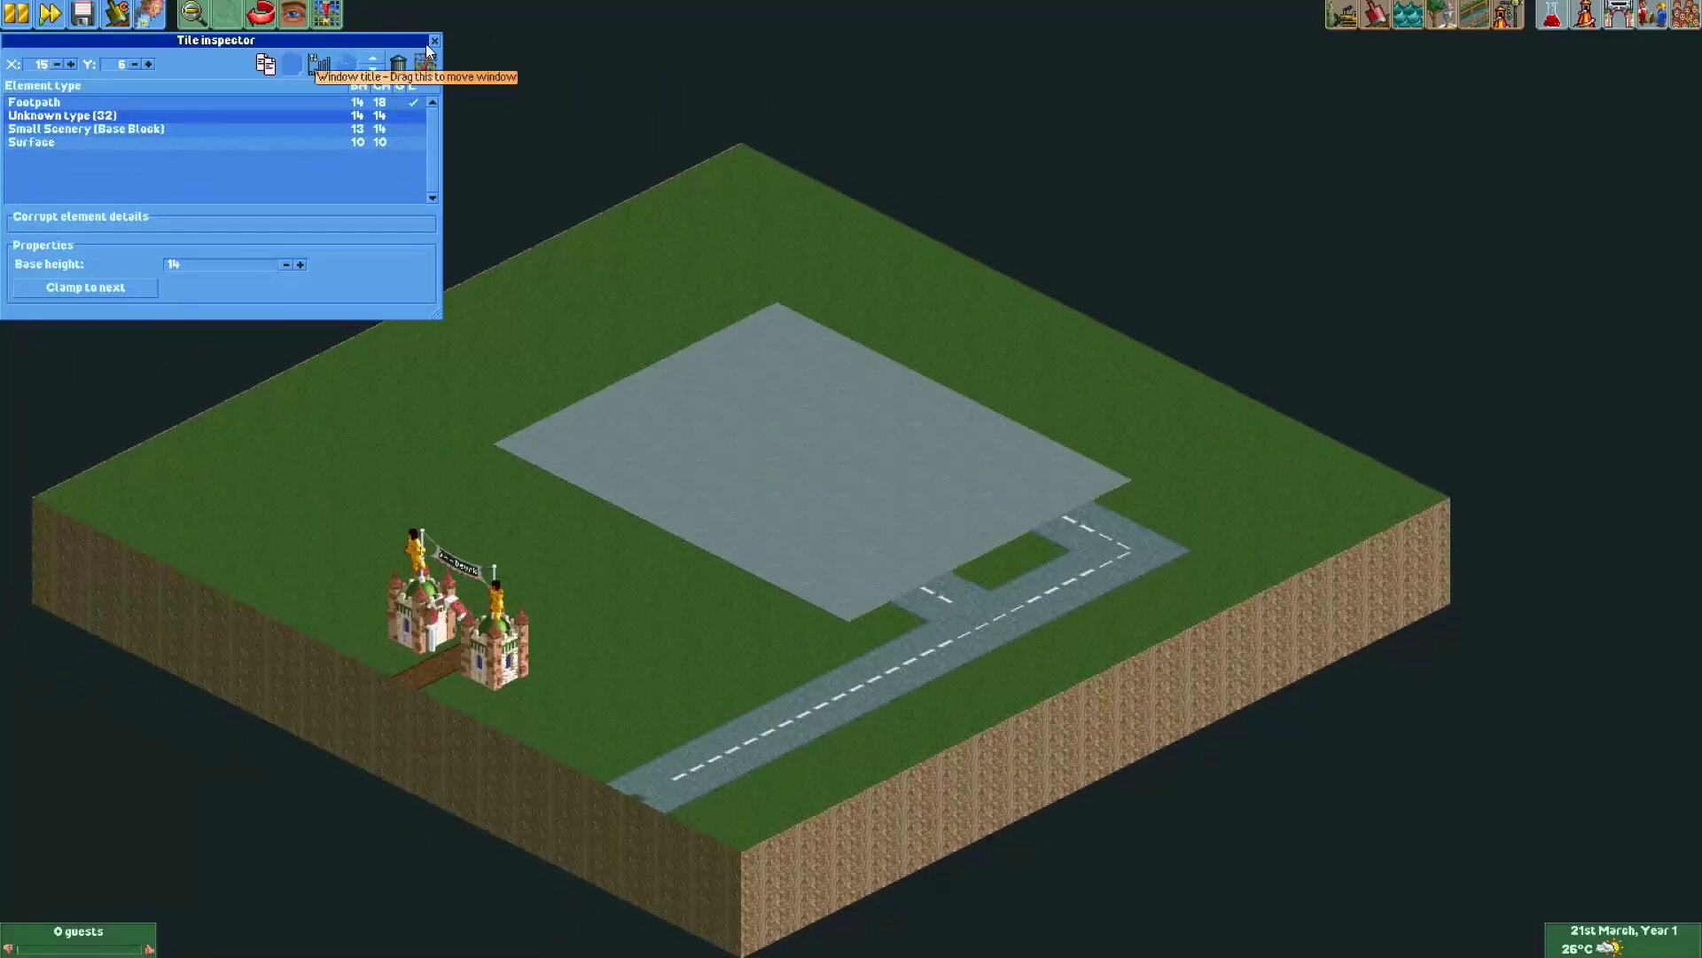
{"action": "left_click", "coordinate": [435, 41]}
{"action": "left_click_drag", "start_coordinate": [867, 508], "coordinate": [993, 513]}
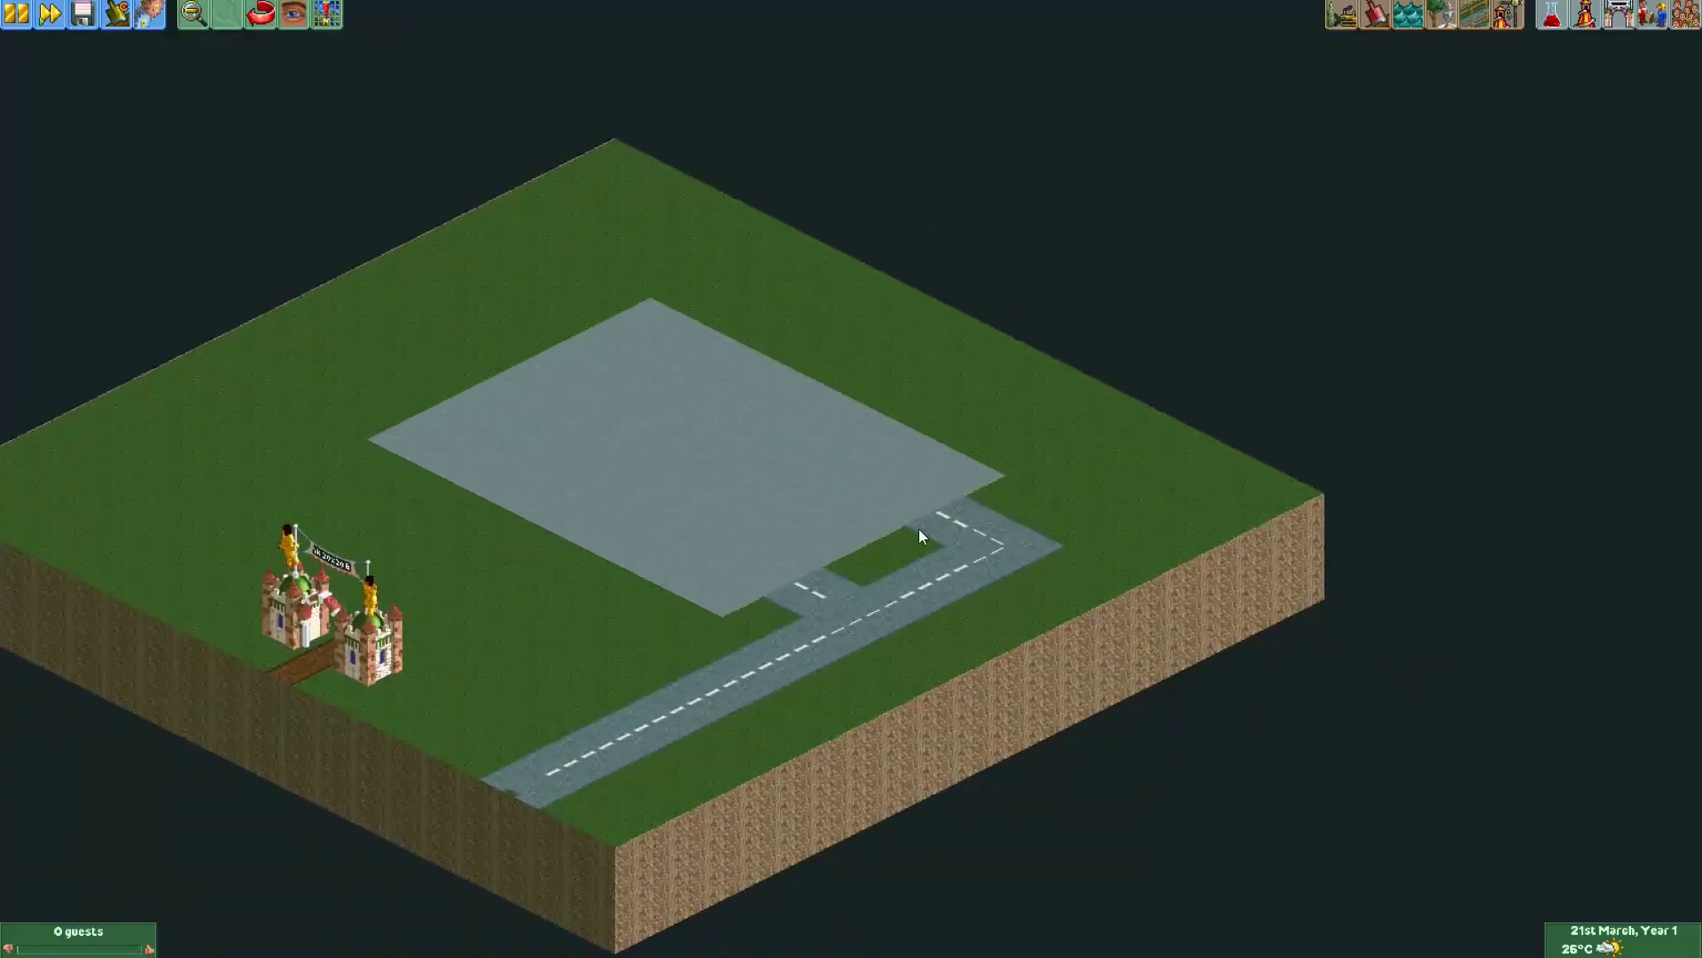
{"action": "left_click_drag", "start_coordinate": [1006, 422], "coordinate": [1091, 385]}
{"action": "left_click", "coordinate": [1446, 26]}
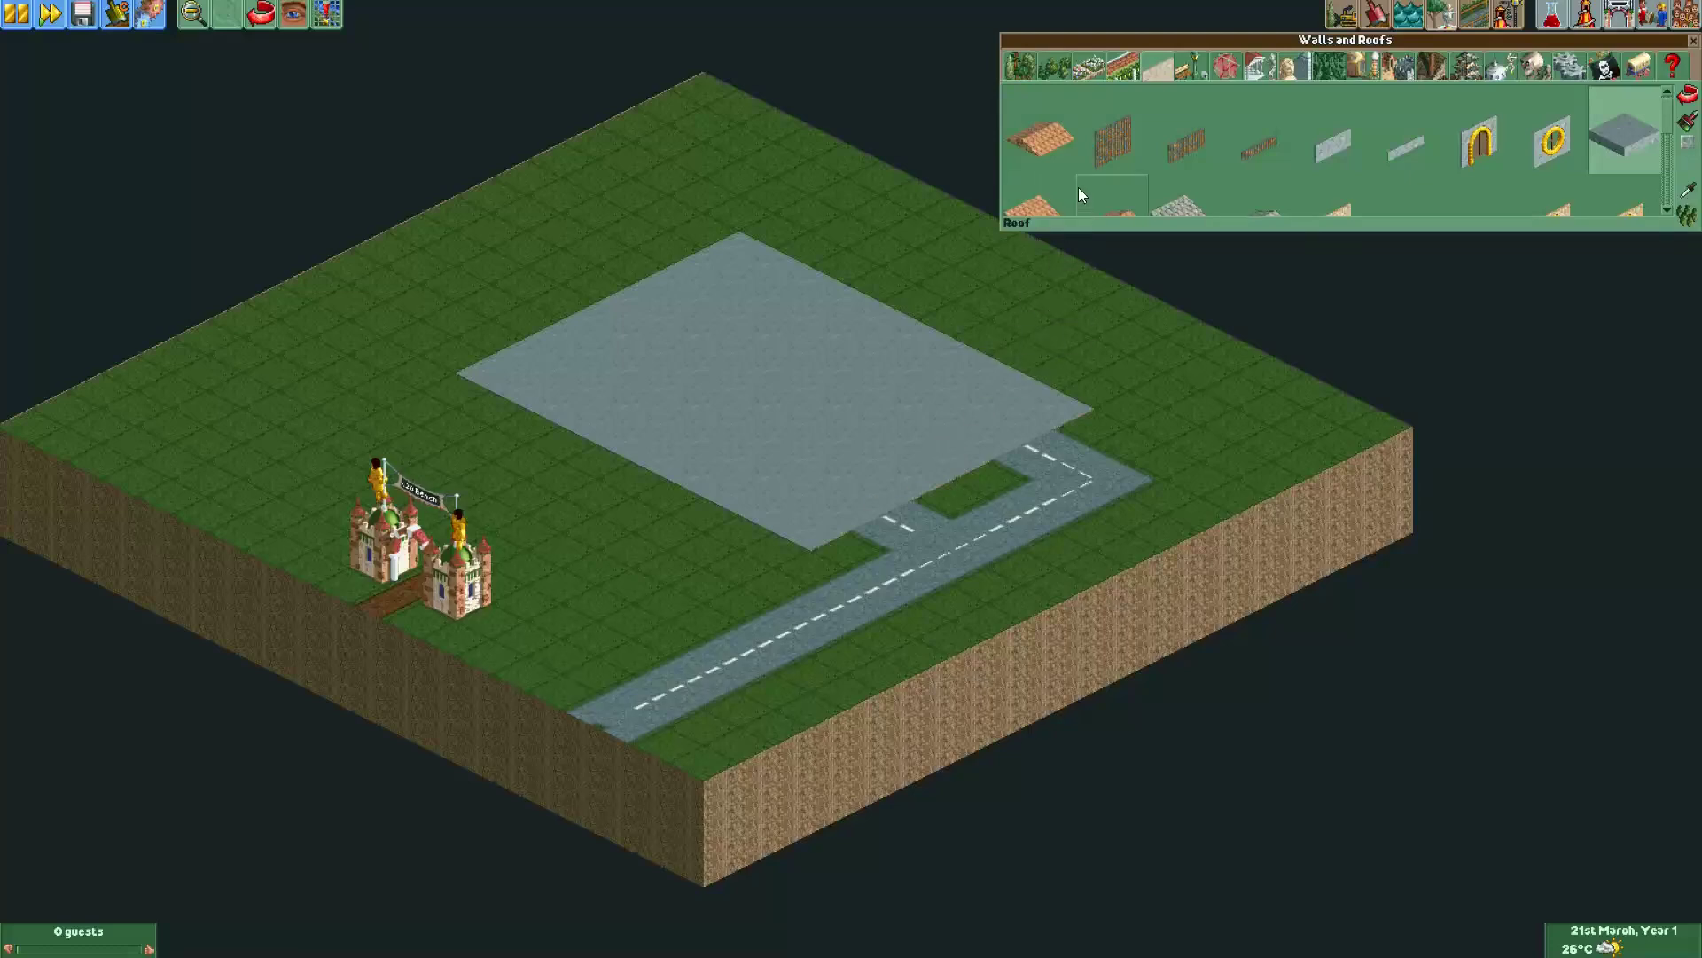
{"action": "left_click", "coordinate": [1124, 67]}
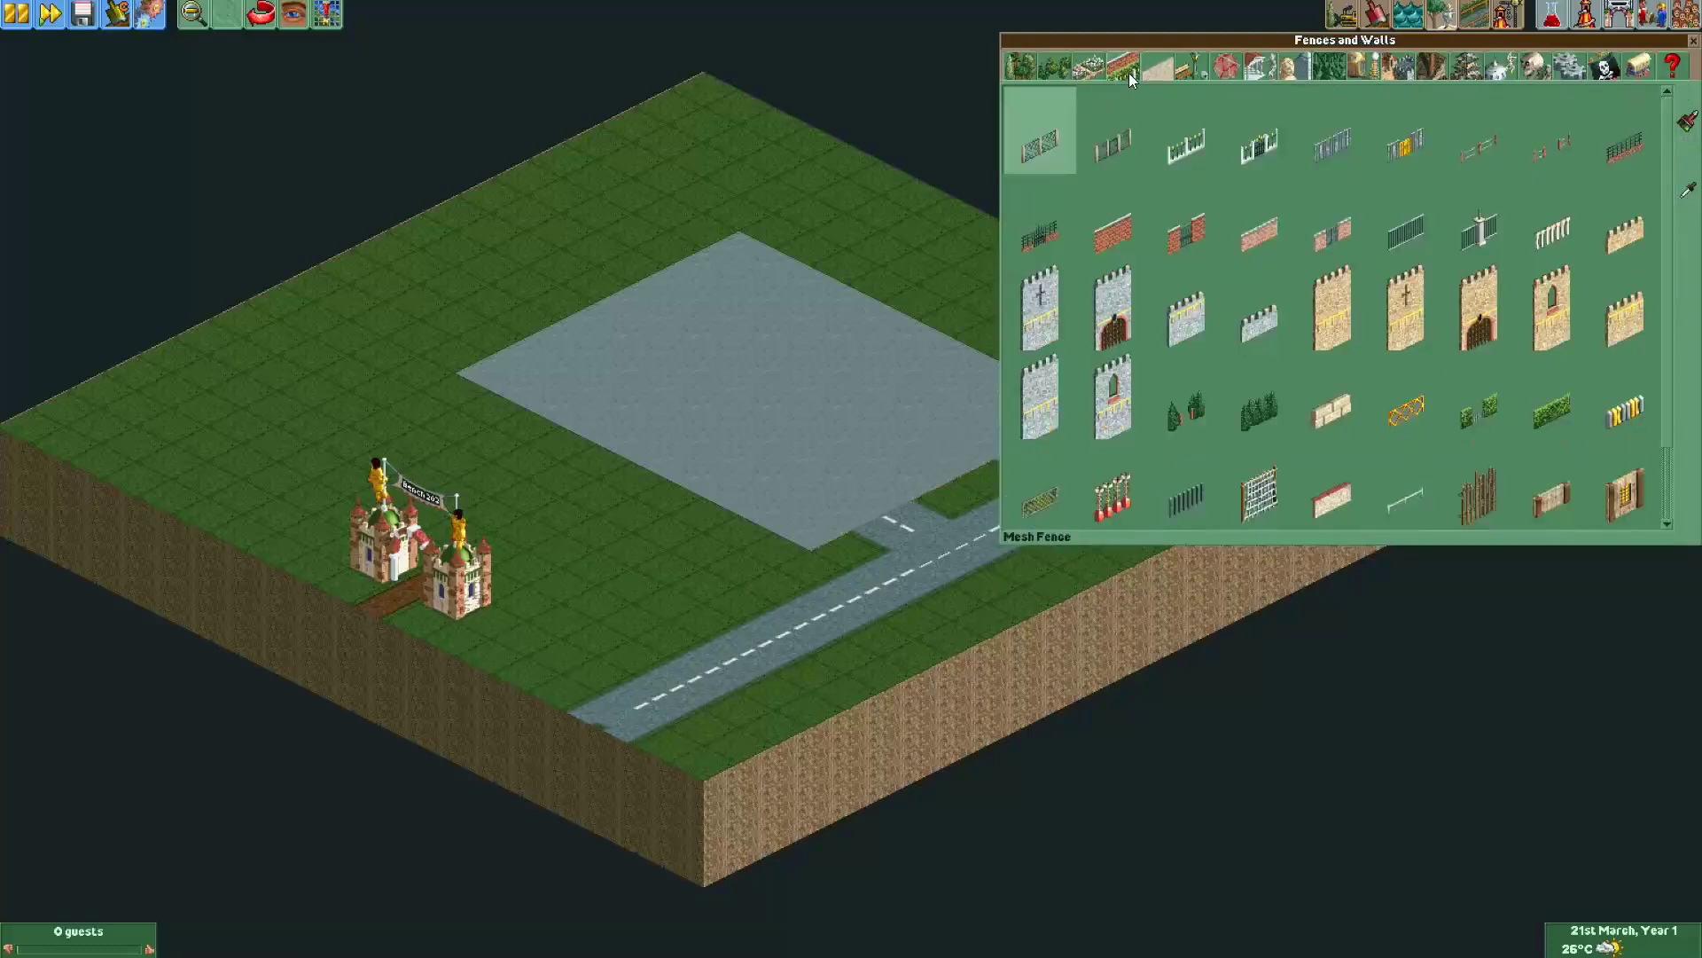
{"action": "left_click", "coordinate": [1405, 498]}
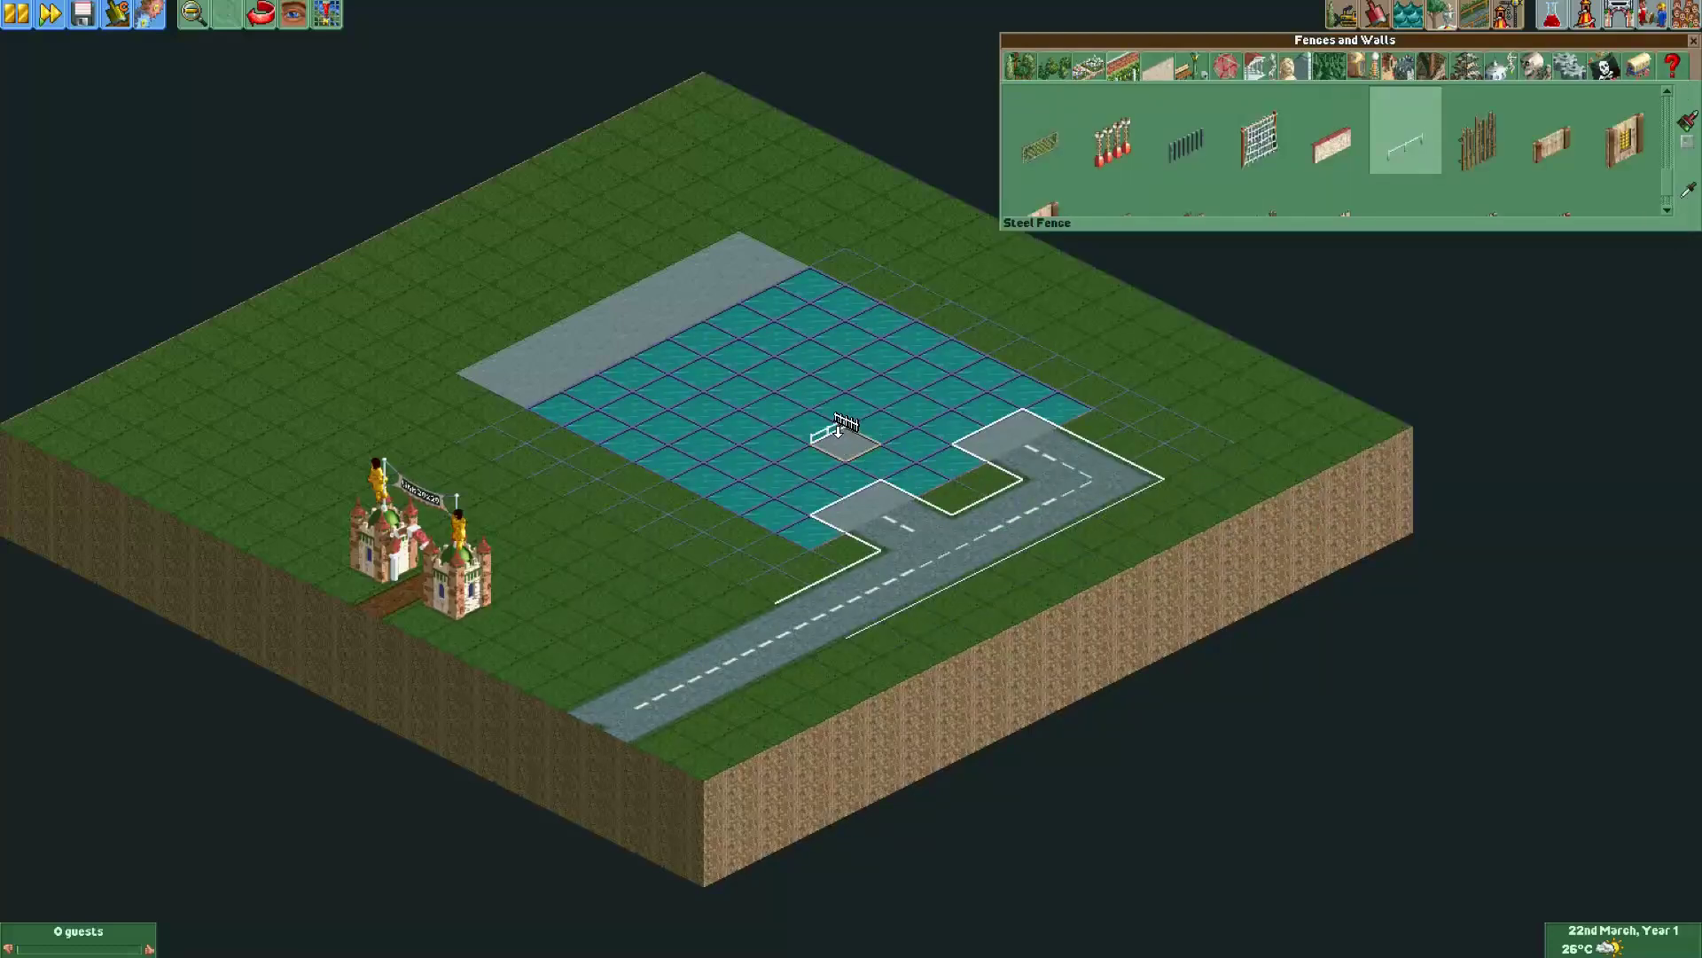
{"action": "scroll", "coordinate": [1243, 216], "scroll_direction": "up", "scroll_amount": 2}
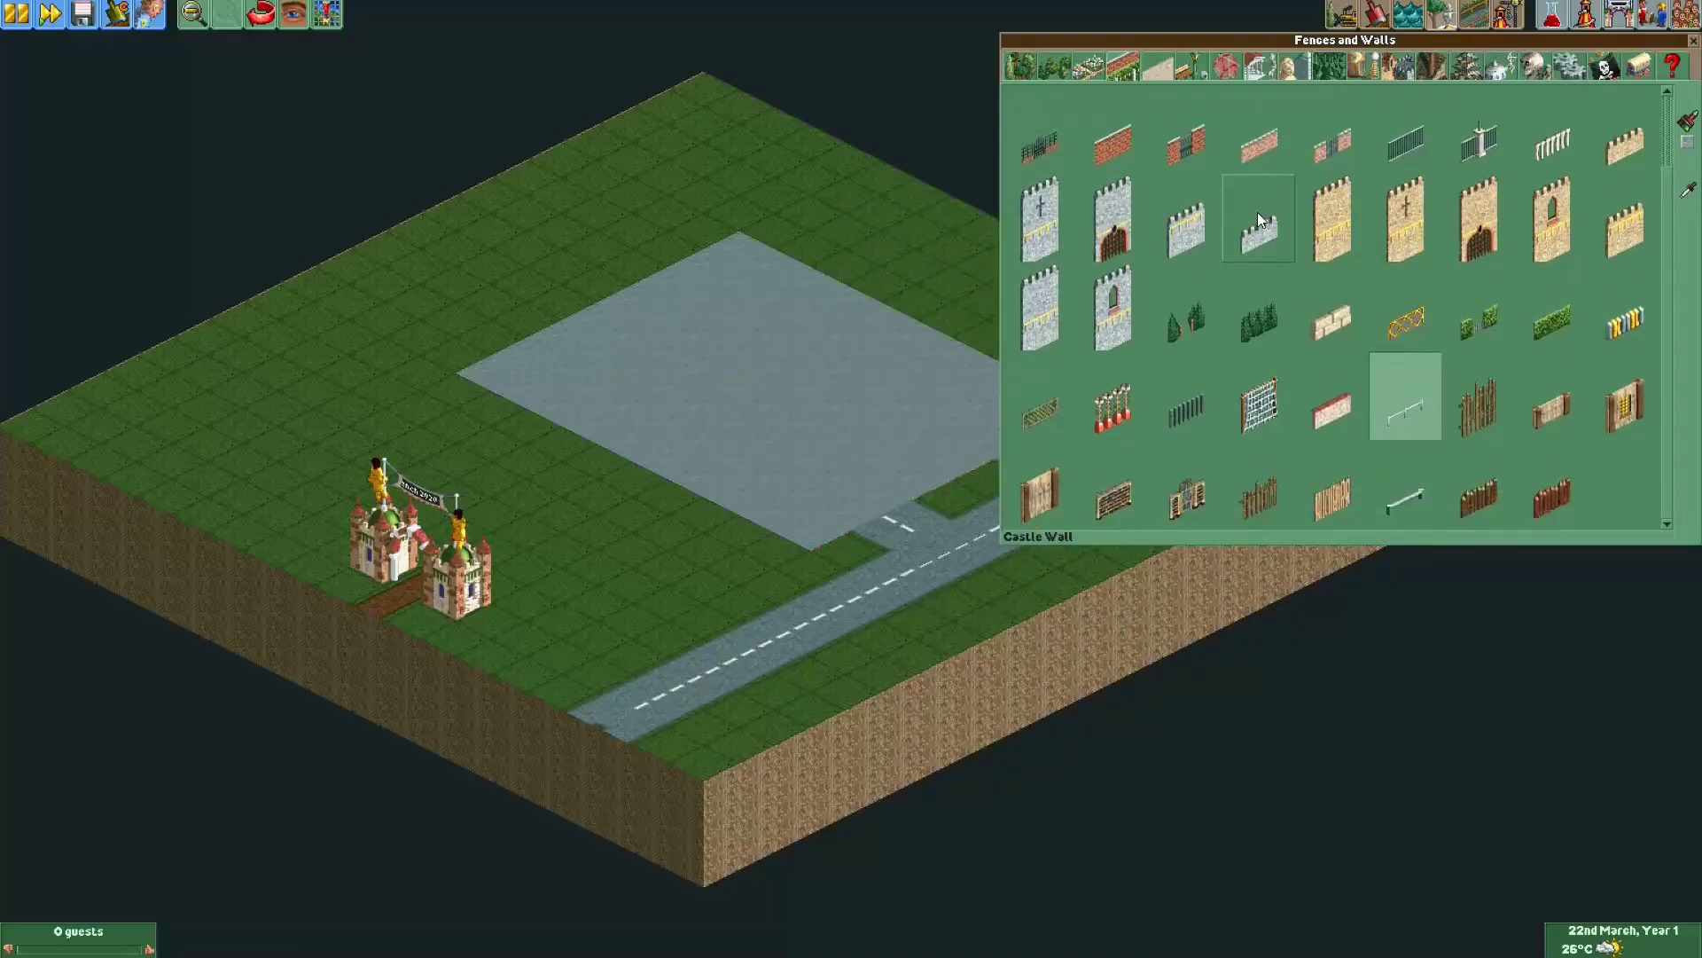
Mark out parking bays along the edges and centre of the car park with Steel Lattisework walls coloured white.
{"action": "left_click", "coordinate": [1157, 65]}
{"action": "scroll", "coordinate": [1348, 351], "scroll_direction": "down", "scroll_amount": 2}
{"action": "left_click", "coordinate": [1403, 428]}
{"action": "mouse_move", "coordinate": [1391, 142]}
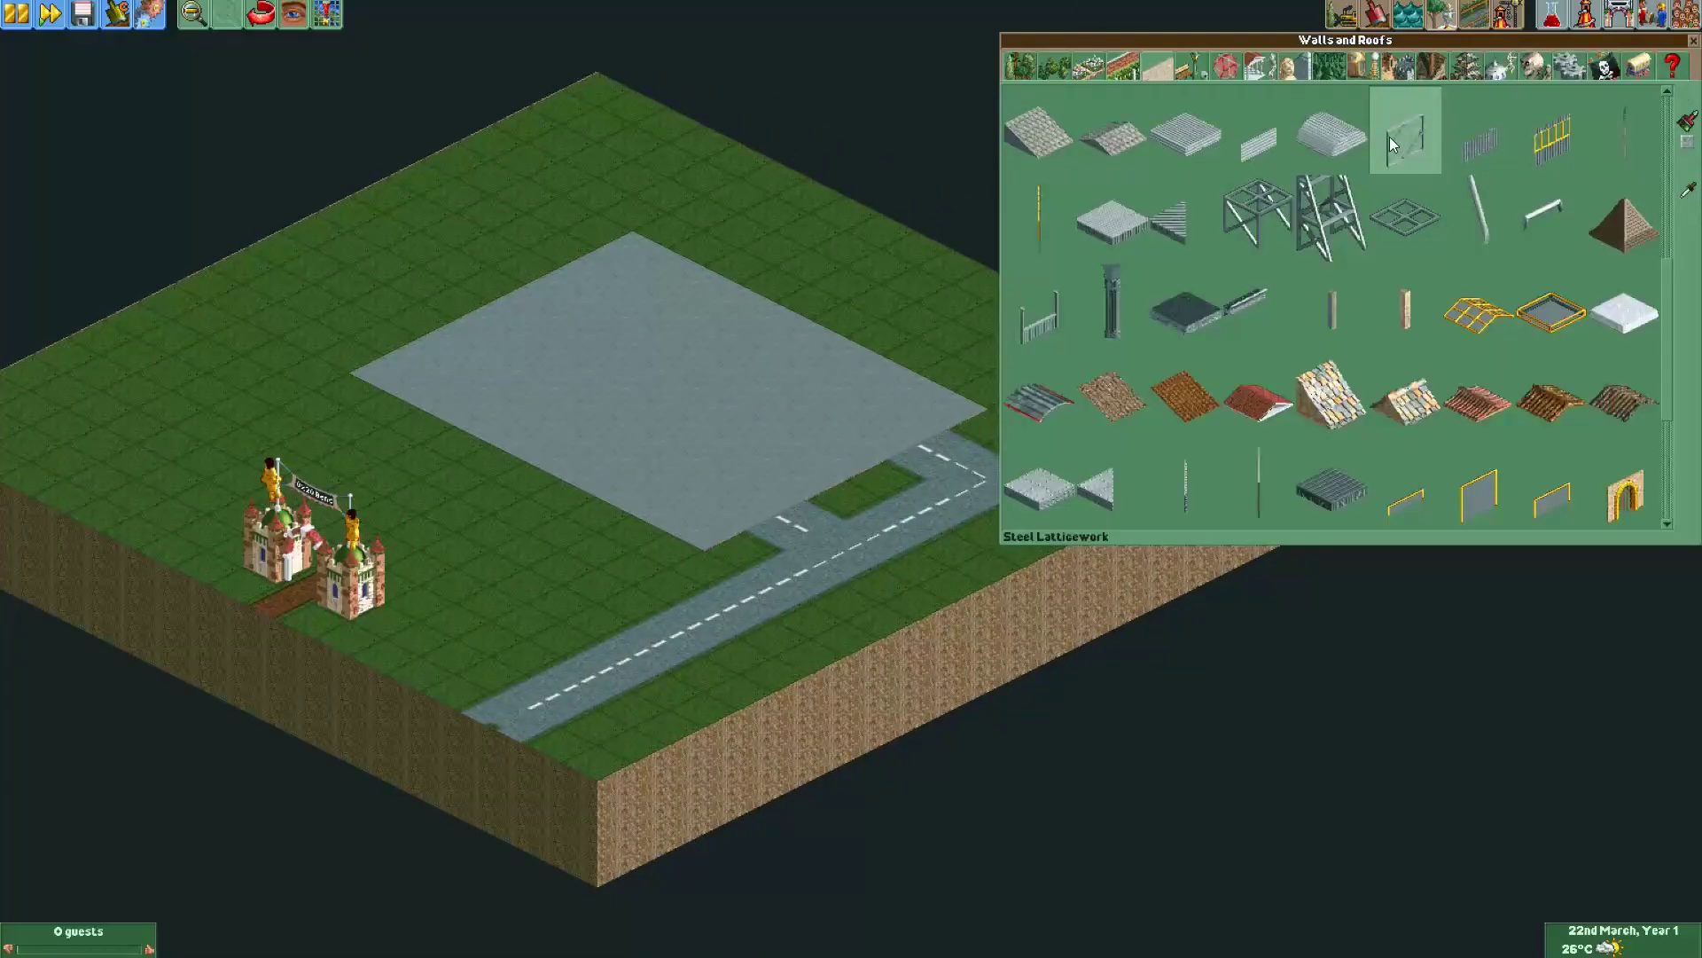
{"action": "left_click", "coordinate": [1687, 142]}
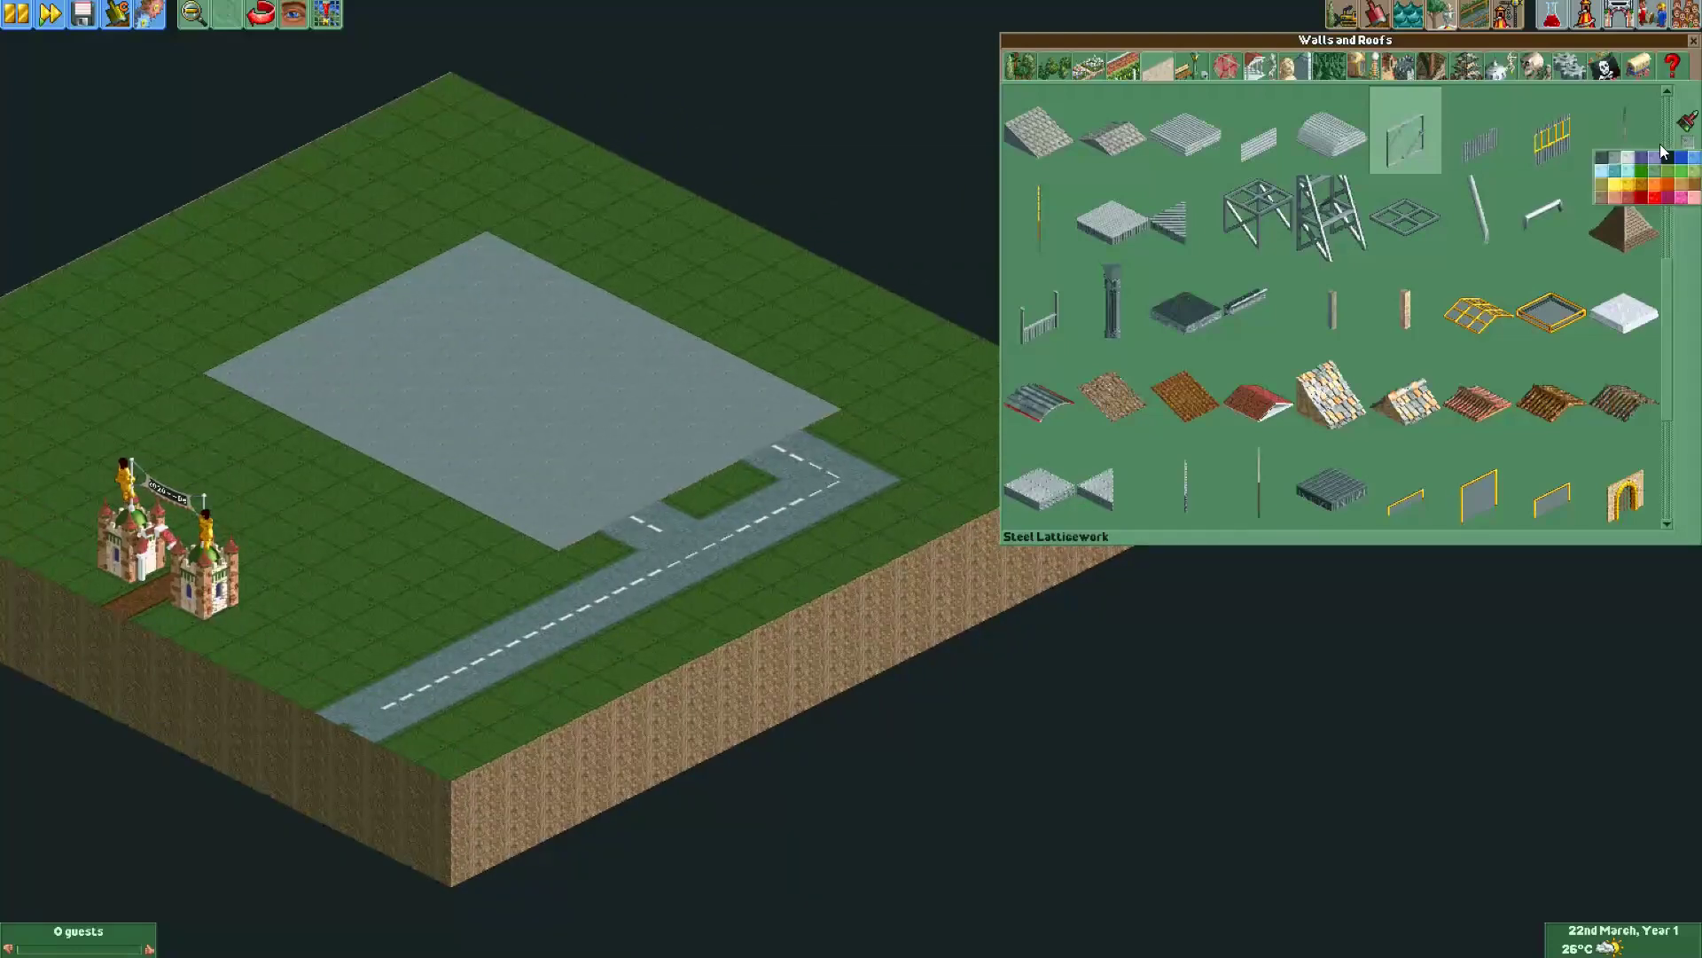
{"action": "left_click", "coordinate": [1629, 160]}
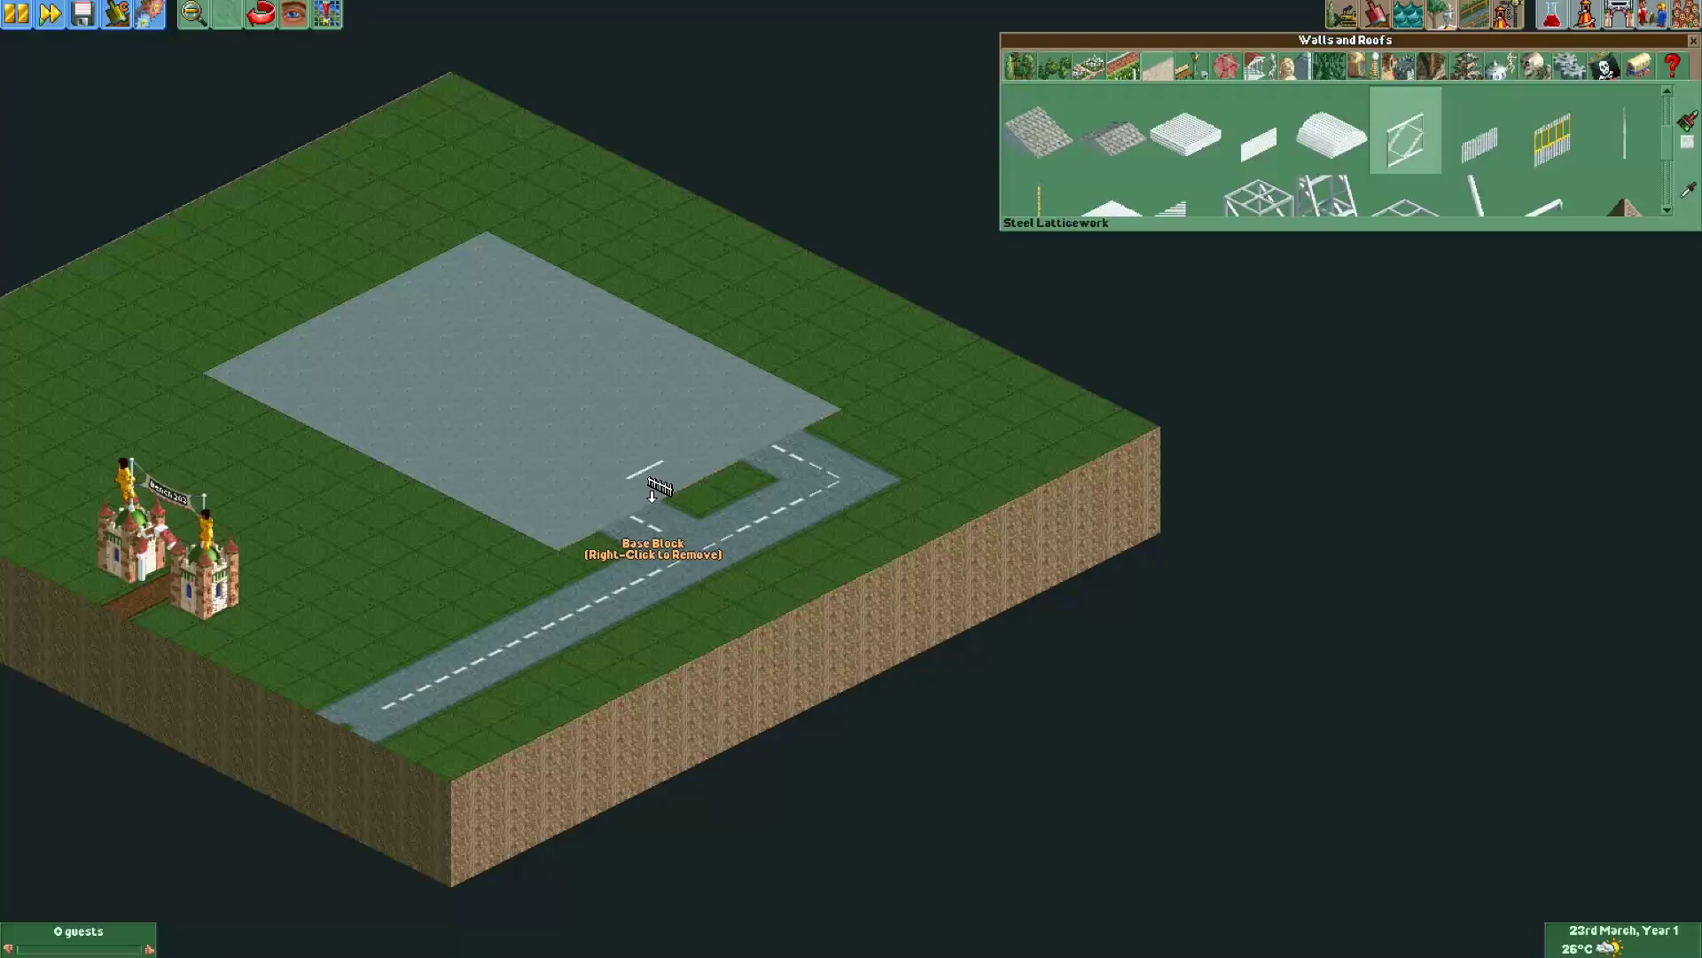
{"action": "left_click_drag", "start_coordinate": [644, 464], "coordinate": [573, 455]}
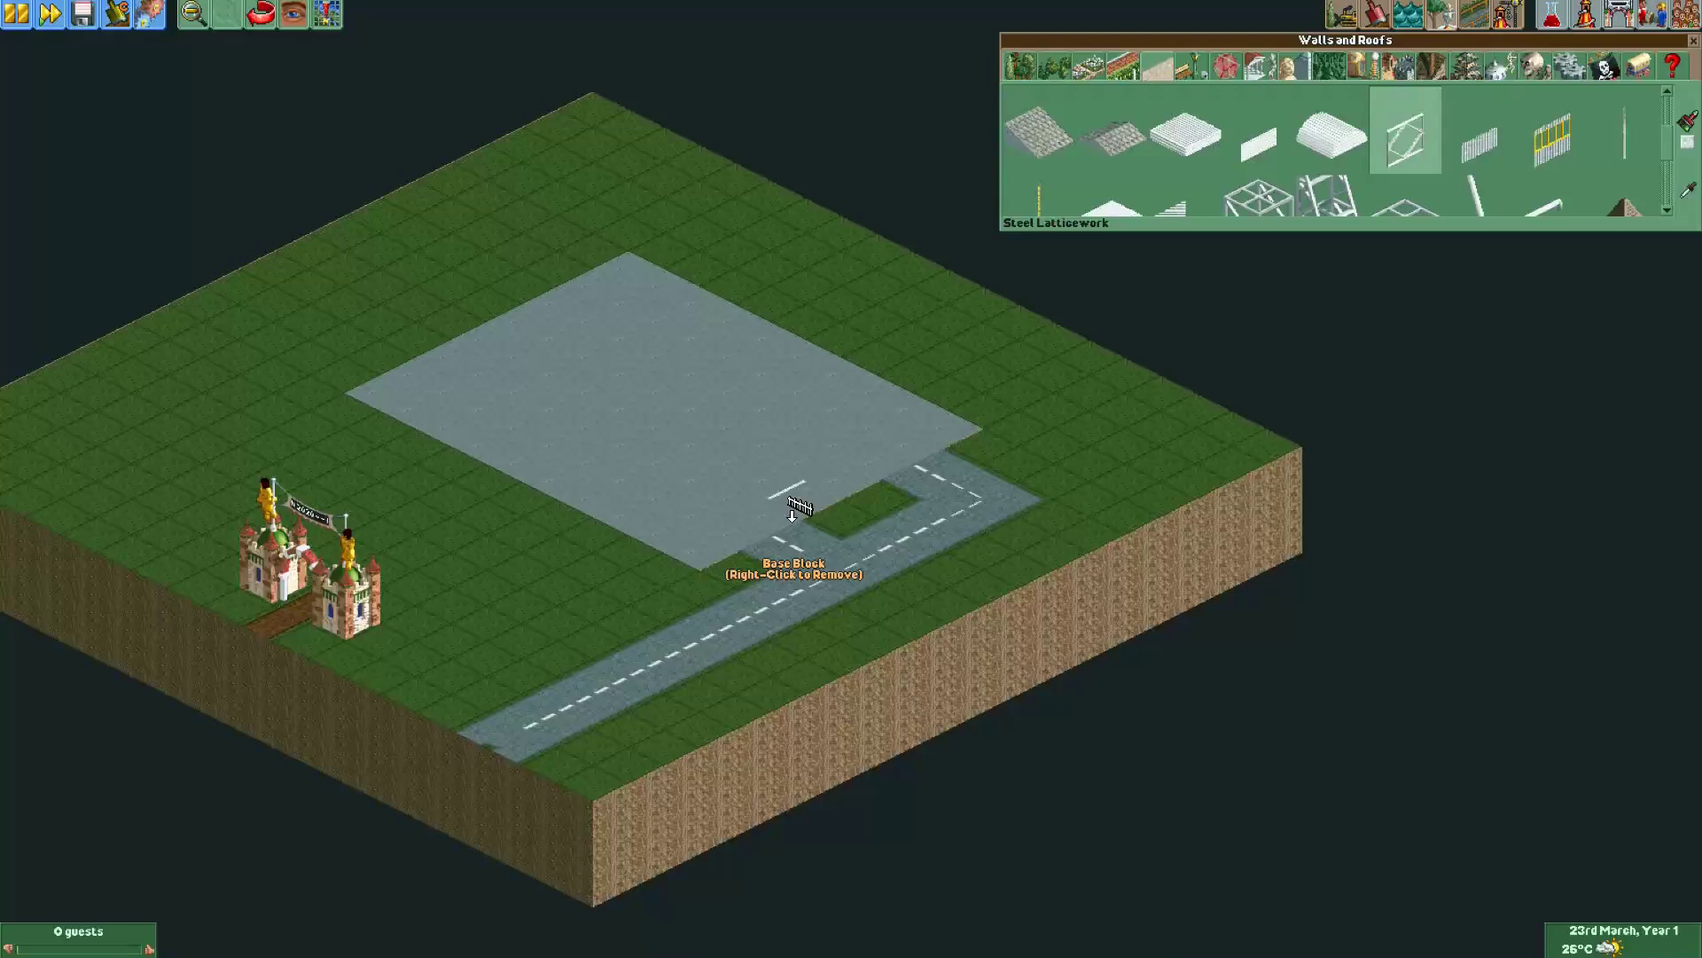
{"action": "mouse_move", "coordinate": [1503, 193]}
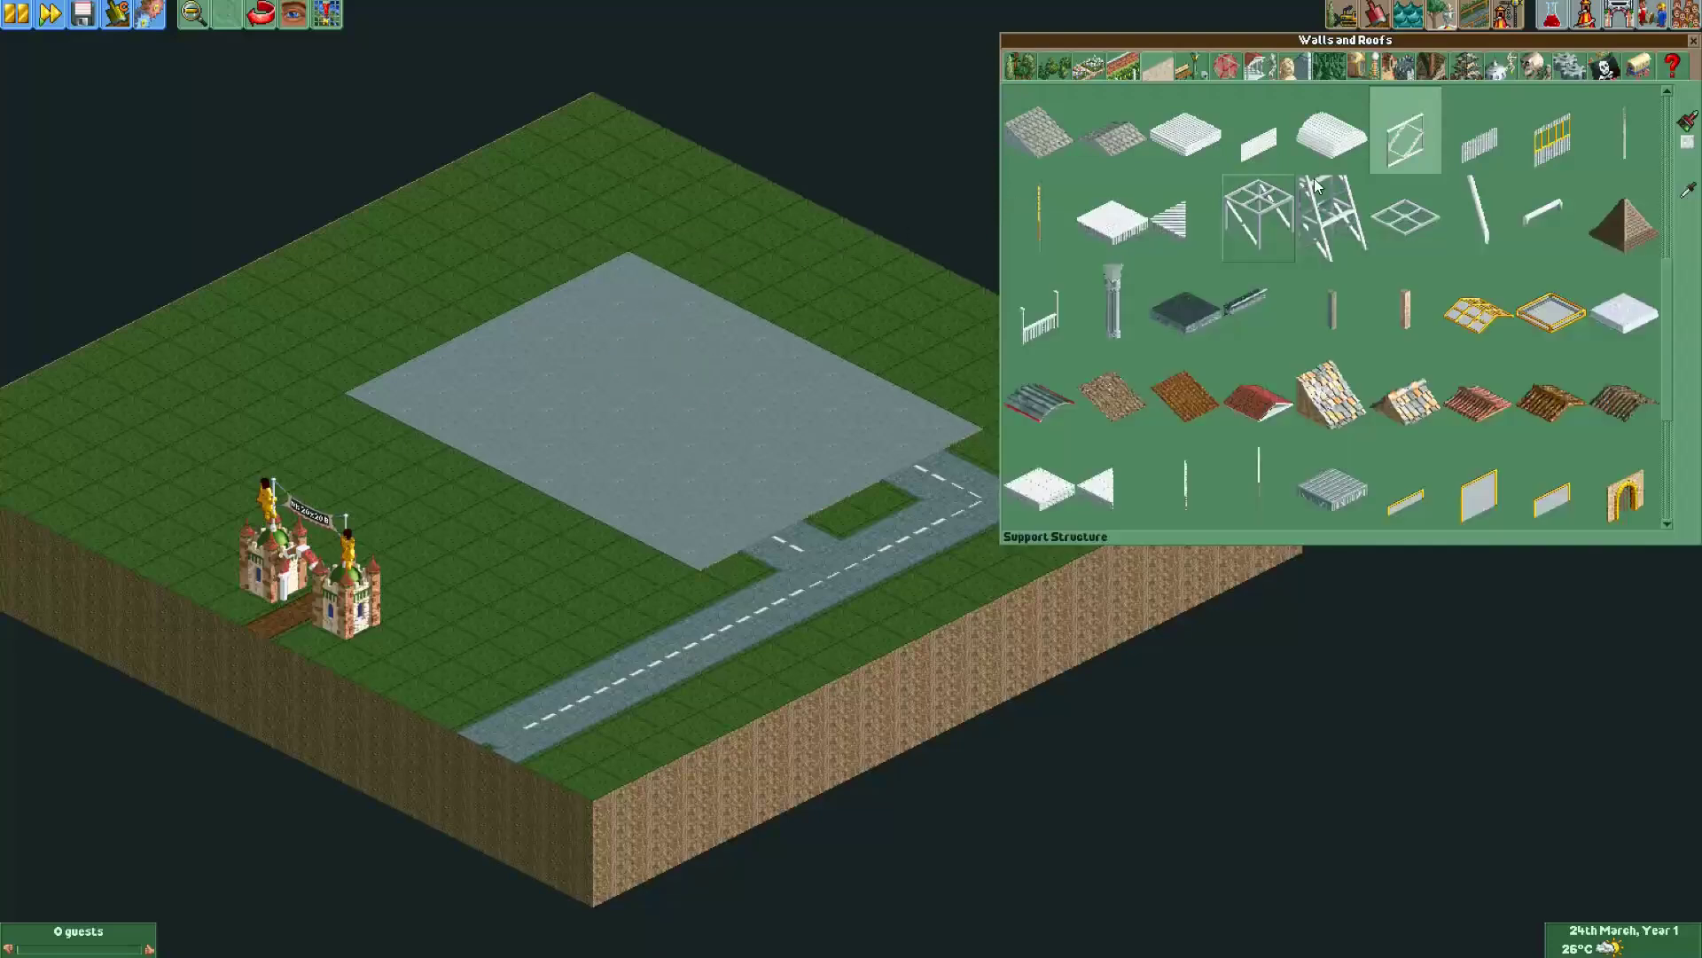
{"action": "mouse_move", "coordinate": [647, 285]}
{"action": "left_mouse_down"}
{"action": "mouse_move", "coordinate": [684, 284]}
{"action": "mouse_move", "coordinate": [809, 380]}
{"action": "mouse_move", "coordinate": [853, 515]}
{"action": "mouse_move", "coordinate": [513, 337]}
{"action": "mouse_move", "coordinate": [588, 304]}
{"action": "mouse_move", "coordinate": [392, 418]}
{"action": "mouse_move", "coordinate": [610, 540]}
{"action": "mouse_move", "coordinate": [415, 415]}
{"action": "mouse_move", "coordinate": [449, 361]}
{"action": "mouse_move", "coordinate": [615, 285]}
{"action": "mouse_move", "coordinate": [947, 435]}
{"action": "left_mouse_up"}
{"action": "left_click", "coordinate": [562, 307]}
{"action": "left_click", "coordinate": [615, 295]}
Remove the scenery pieces on four tiles along the car park edge opposite the road.
{"action": "right_click", "coordinate": [432, 381]}
{"action": "right_click", "coordinate": [469, 359]}
{"action": "right_click", "coordinate": [507, 341]}
{"action": "right_click", "coordinate": [544, 323]}
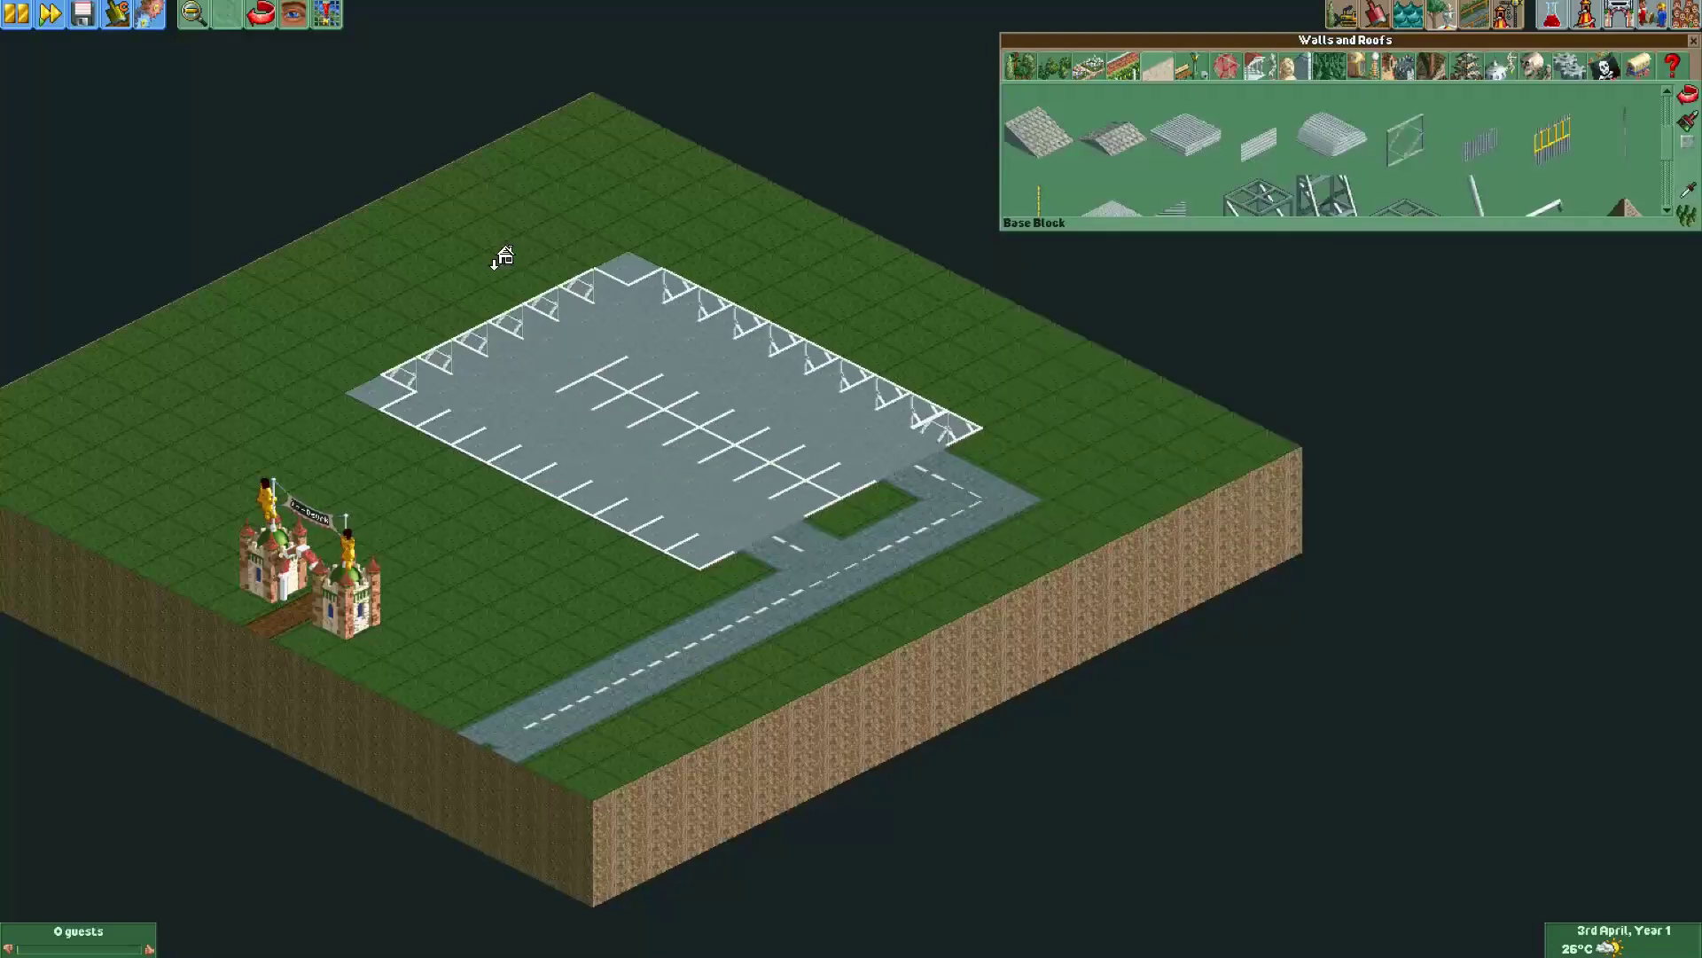
{"action": "left_click", "coordinate": [260, 14]}
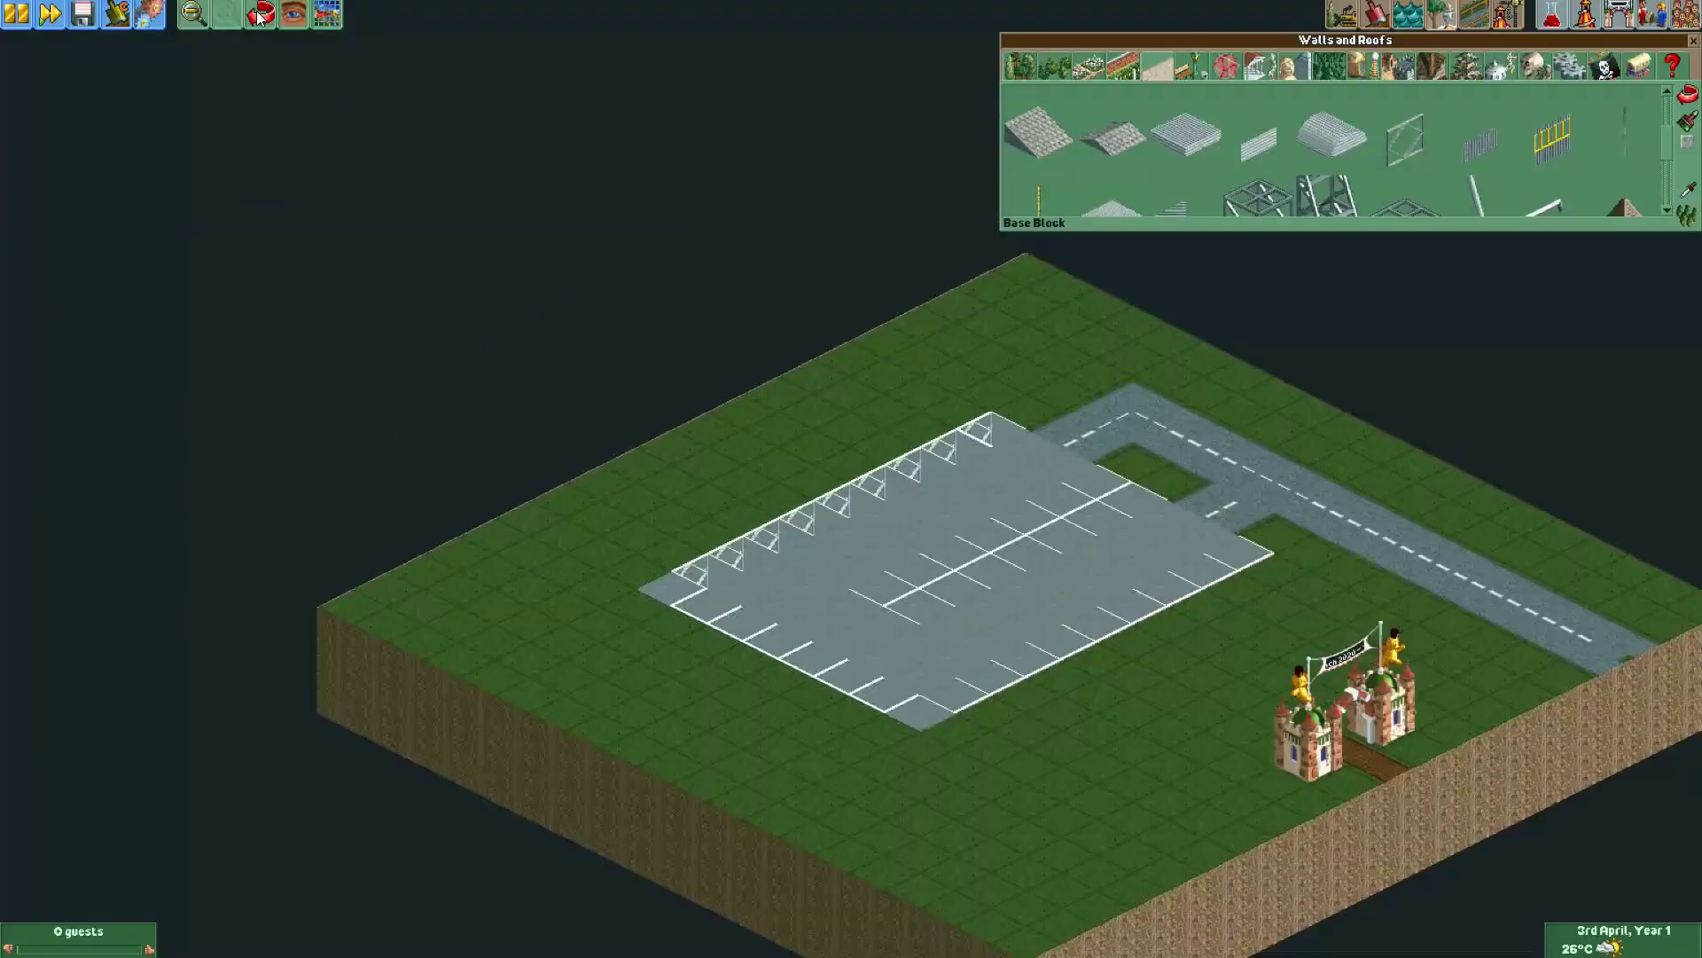
{"action": "left_click", "coordinate": [260, 15]}
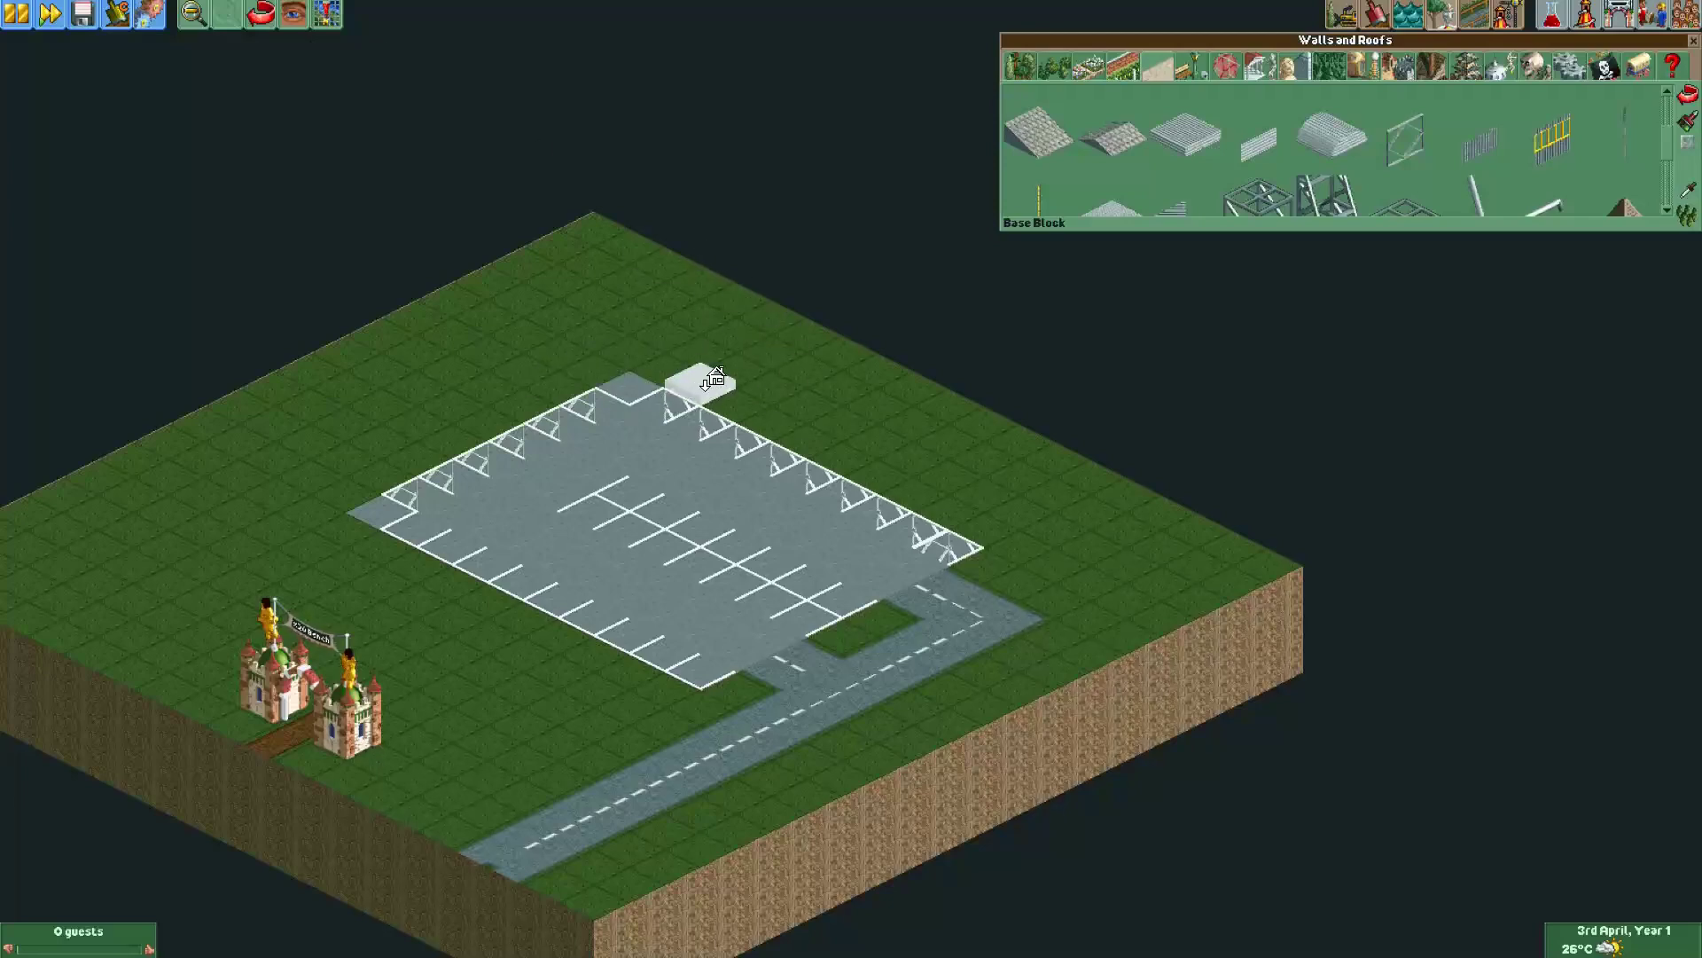
{"action": "left_click_drag", "start_coordinate": [740, 395], "coordinate": [672, 355]}
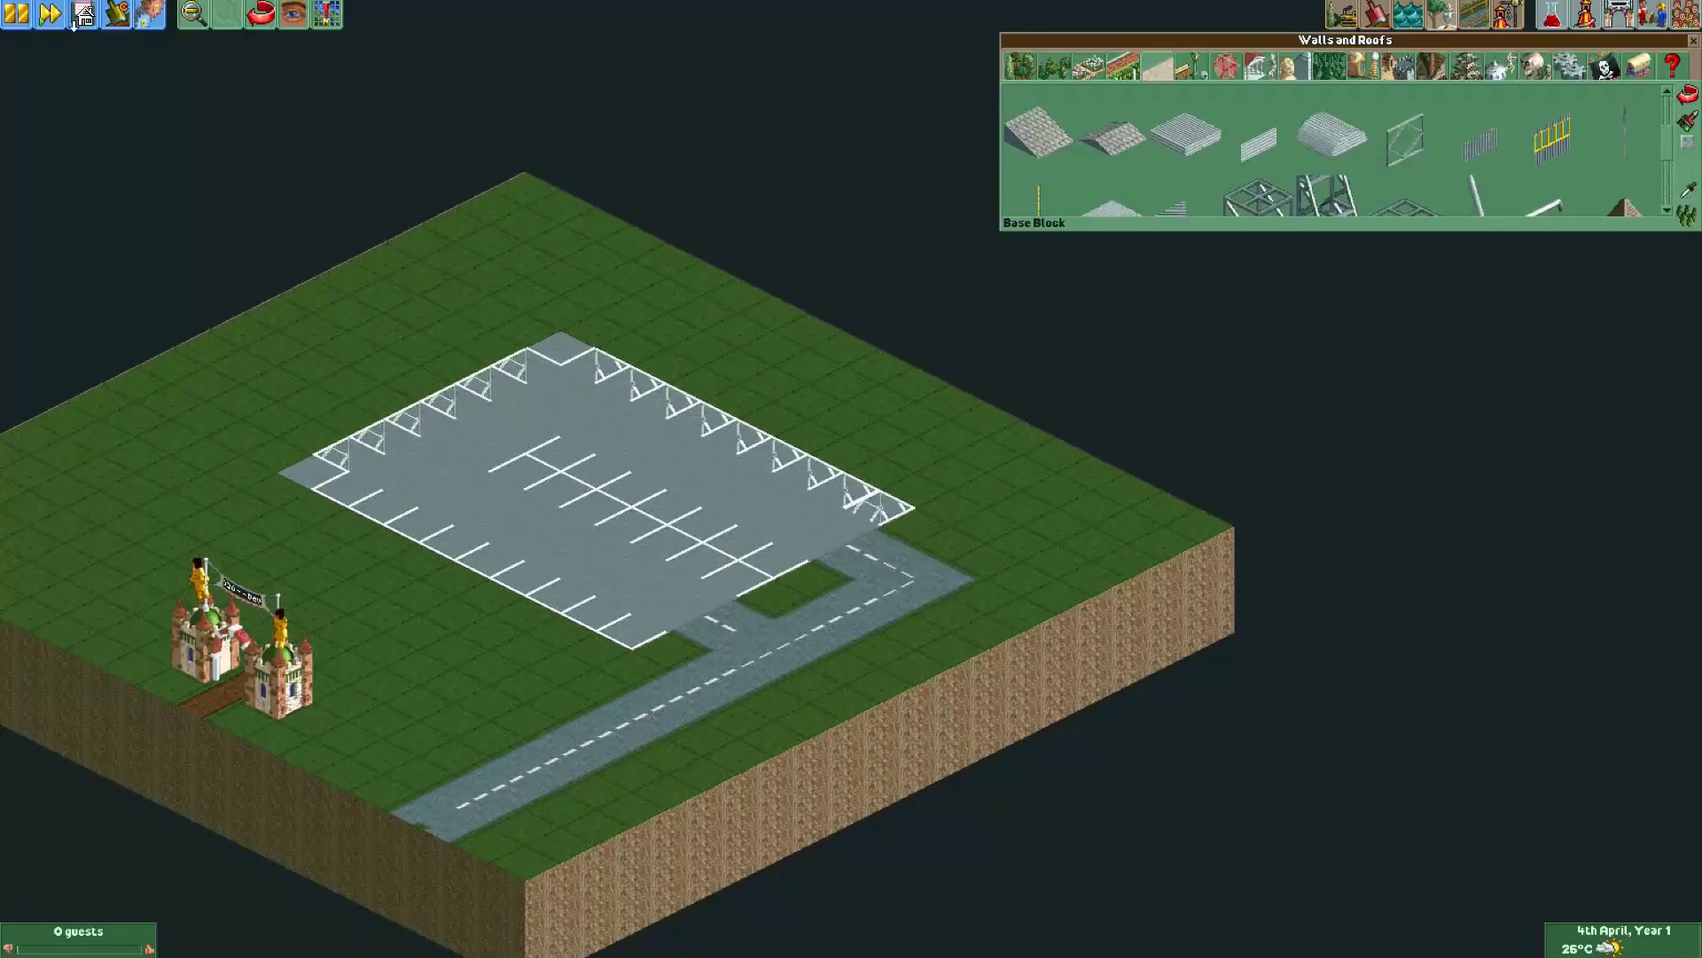
Move the Base Block below the three Steel Lattisework walls in the tile inspector for the corner tile at X 16, Y 6.
{"action": "left_click", "coordinate": [116, 14]}
{"action": "left_click", "coordinate": [129, 57]}
{"action": "key", "text": "Left"}
{"action": "key", "text": "Up"}
{"action": "left_click_drag", "start_coordinate": [567, 242], "coordinate": [645, 274]}
{"action": "left_click_drag", "start_coordinate": [681, 362], "coordinate": [606, 362]}
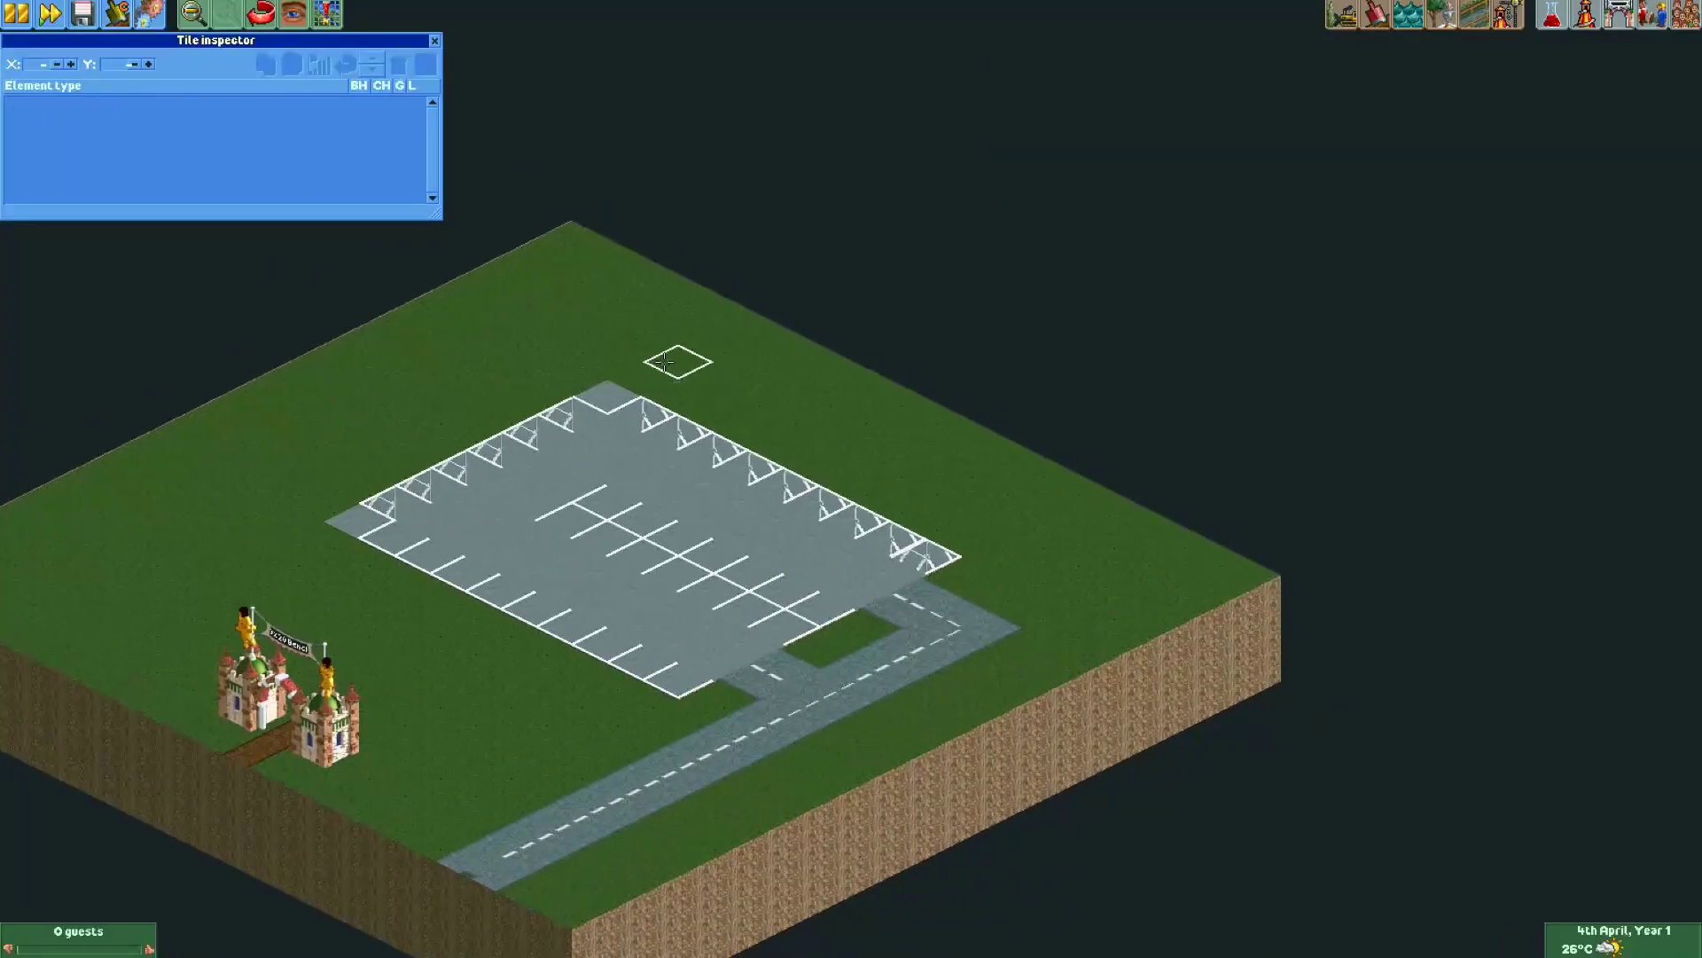
{"action": "left_click", "coordinate": [934, 551]}
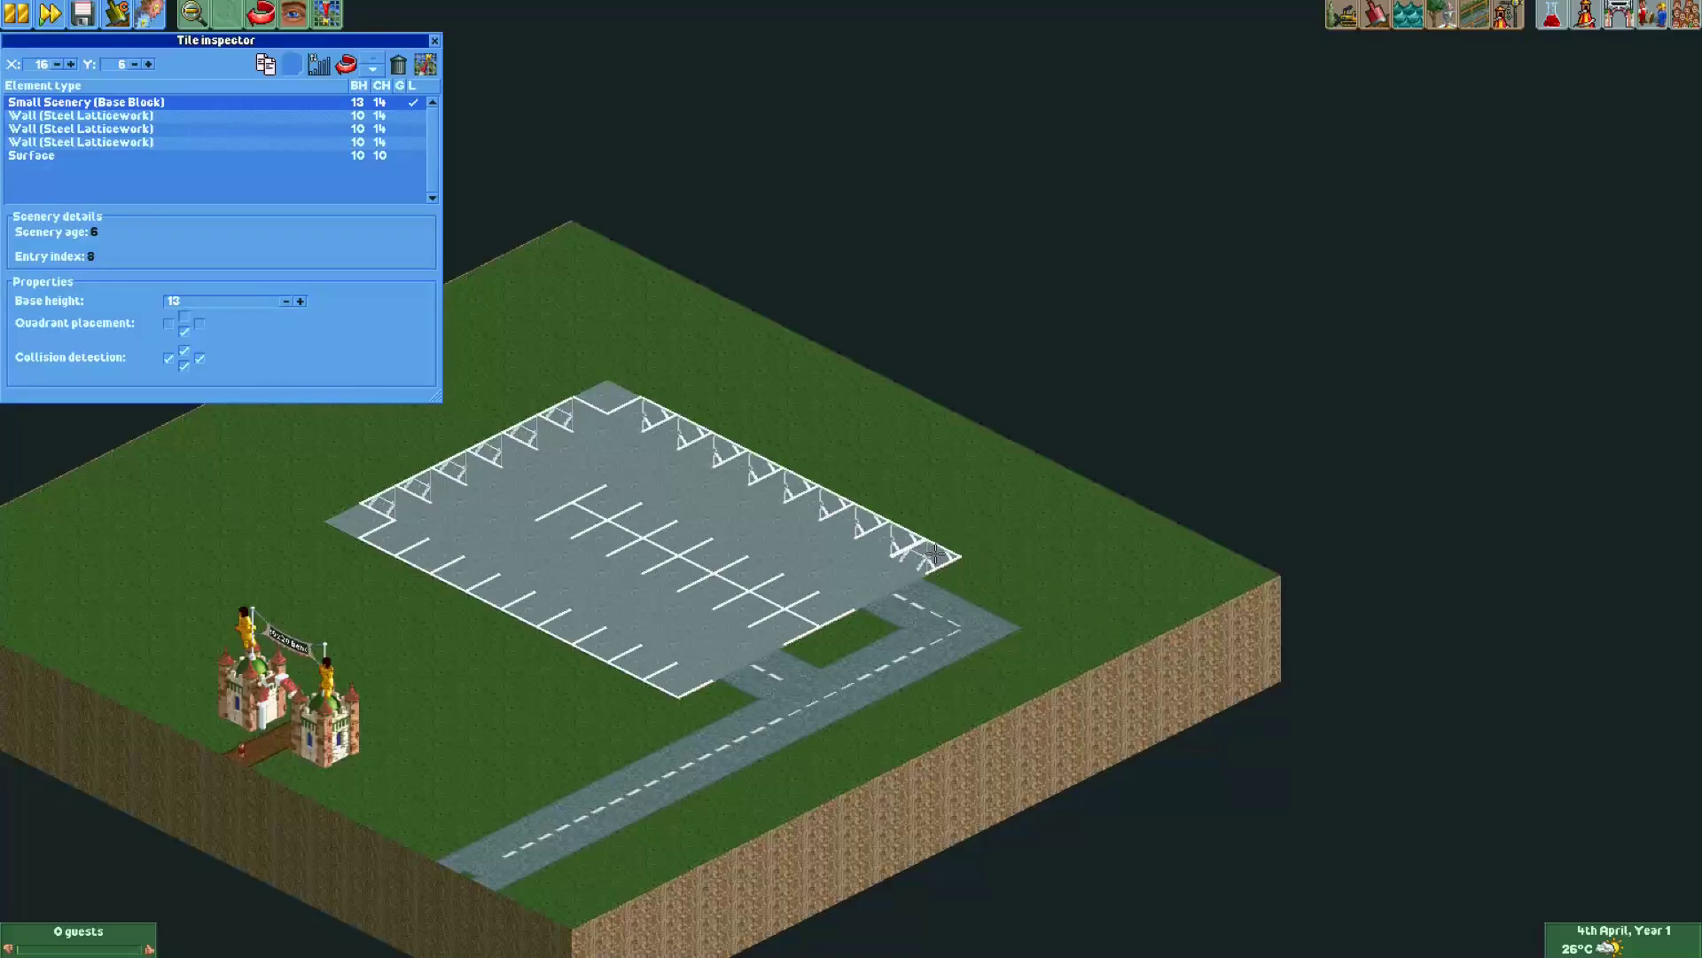
{"action": "left_click", "coordinate": [934, 550]}
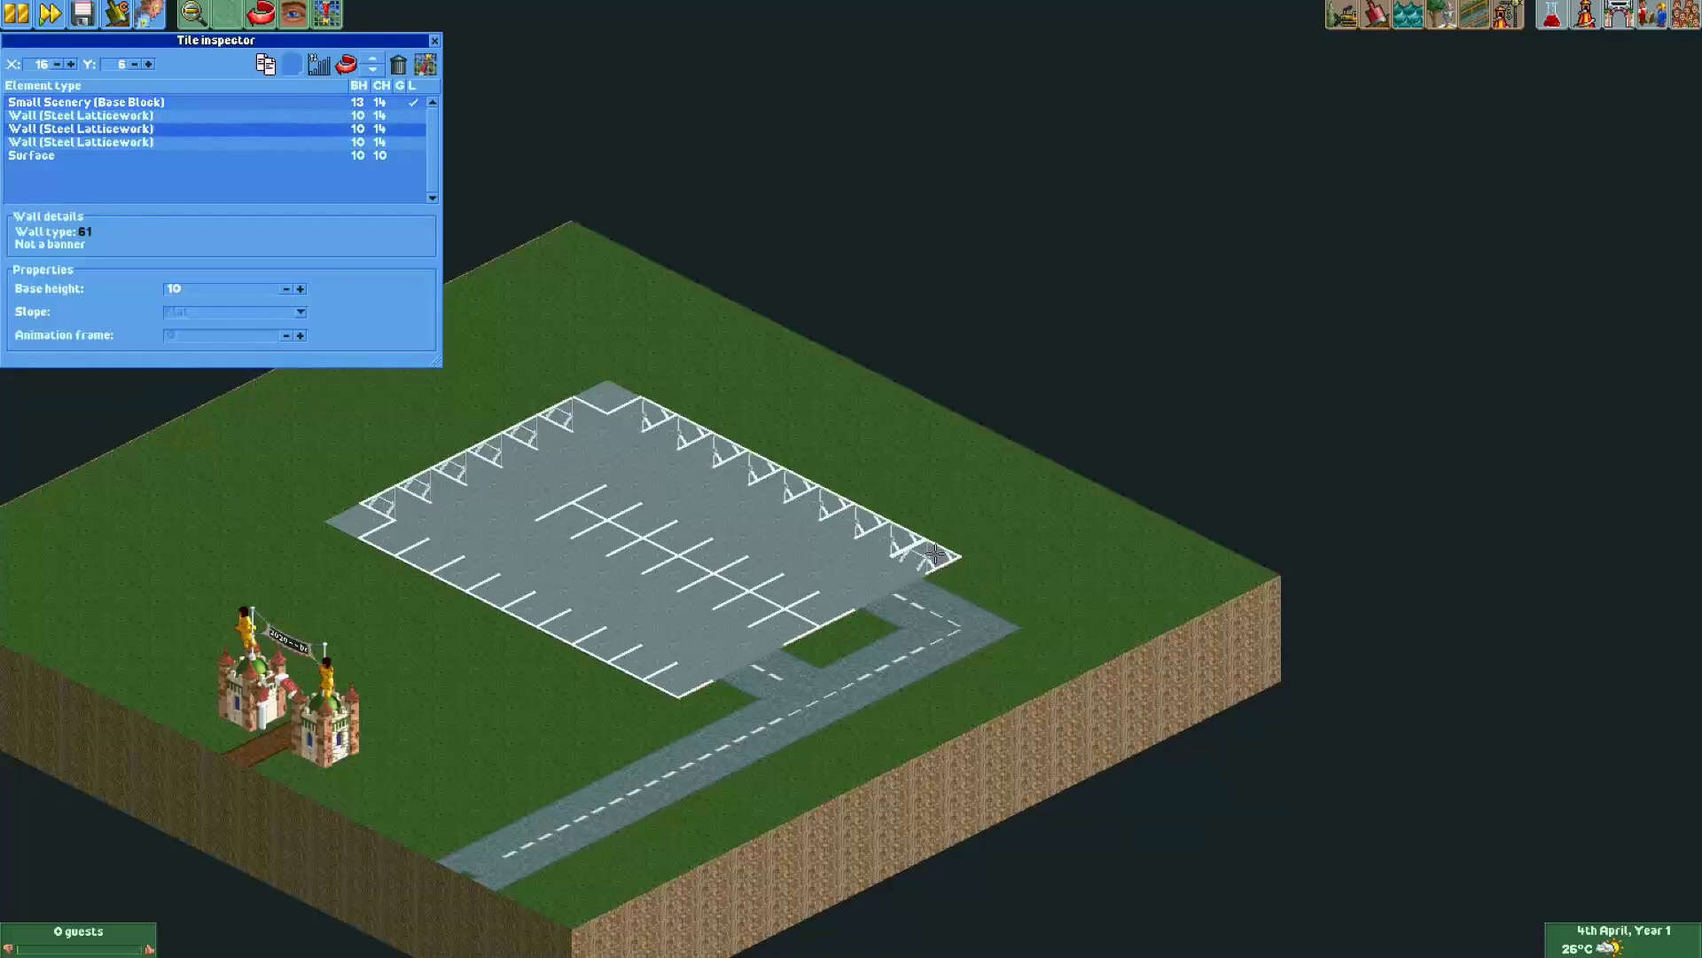
{"action": "left_click", "coordinate": [933, 551]}
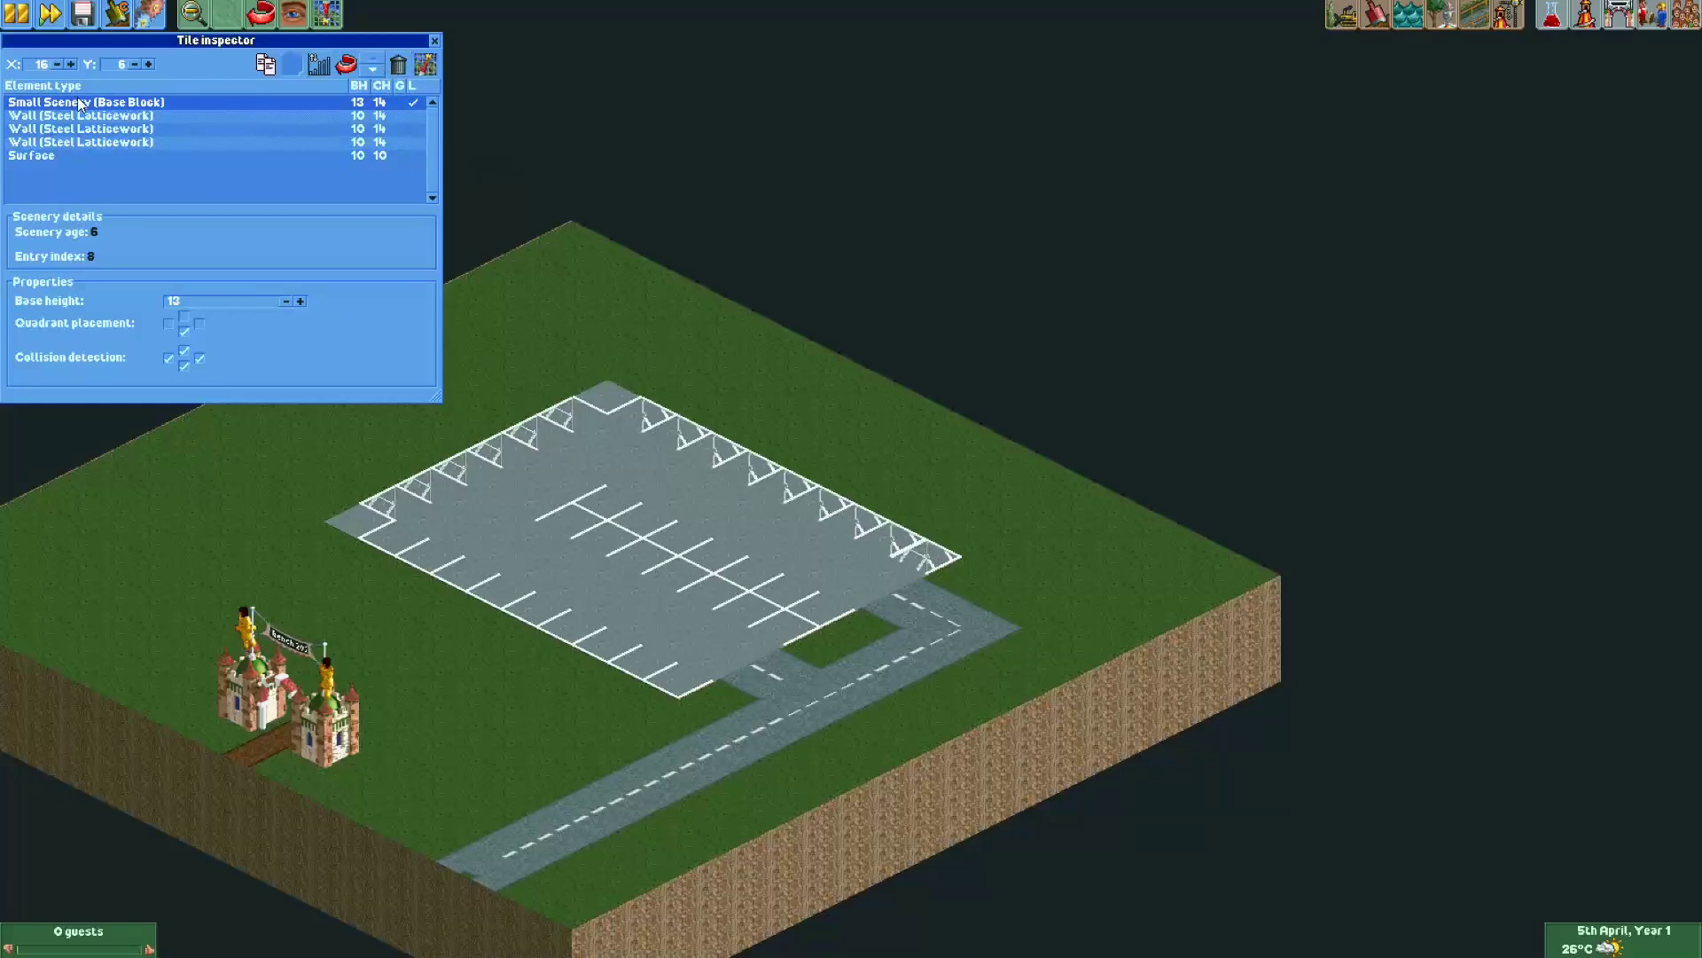
{"action": "left_click", "coordinate": [371, 67]}
{"action": "left_click", "coordinate": [371, 67]}
{"action": "left_click", "coordinate": [371, 68]}
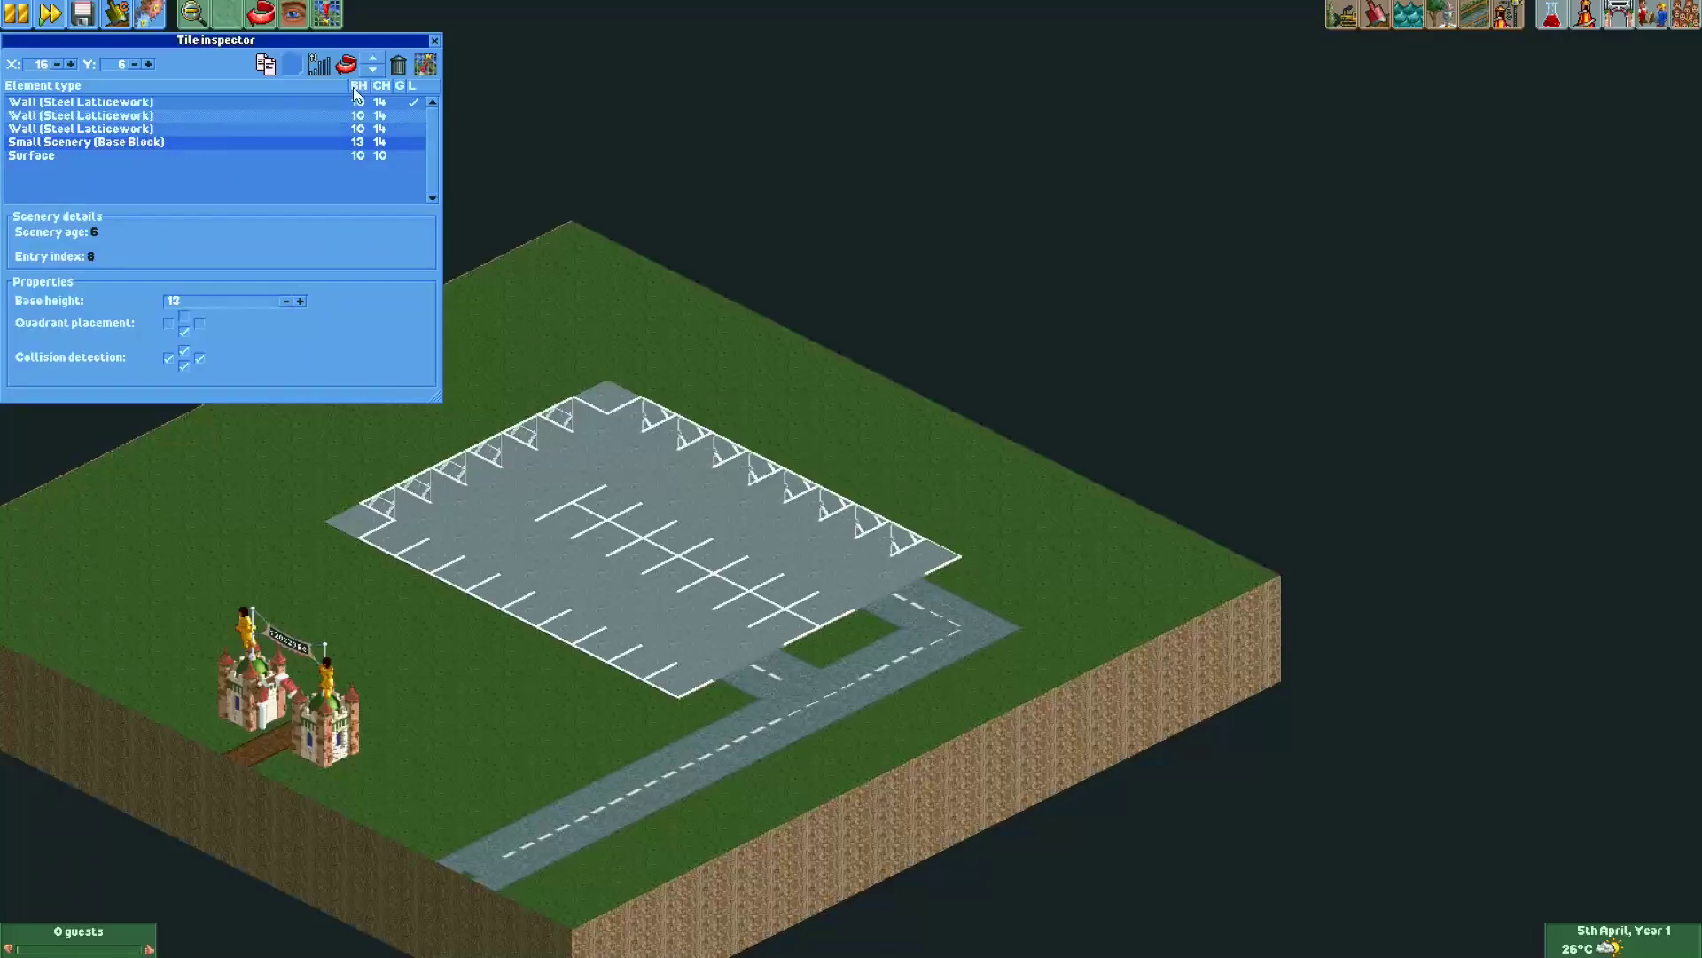
Move the Base Block below the Steel Lattisework walls on the next eight tiles along the X 16 edge, starting at Y 7.
{"action": "left_click", "coordinate": [882, 541], "text": "ctrl"}
{"action": "double_click", "coordinate": [370, 68]}
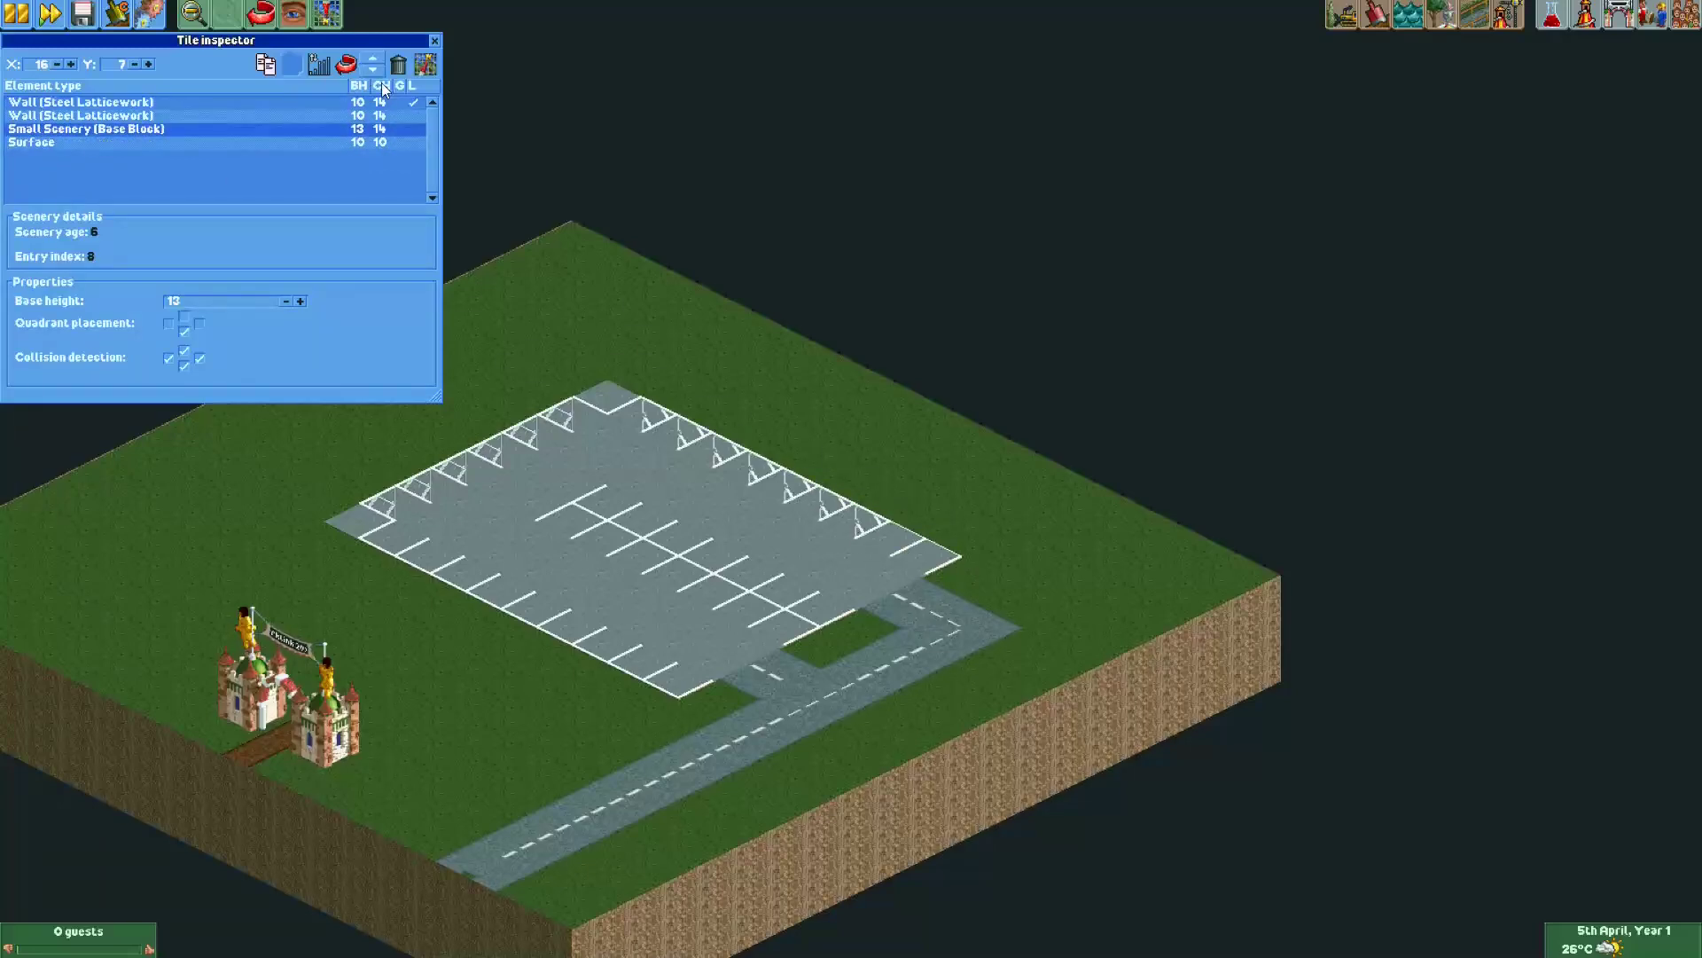
{"action": "left_click", "coordinate": [851, 521], "text": "ctrl"}
{"action": "double_click", "coordinate": [371, 68]}
{"action": "left_click", "coordinate": [816, 503], "text": "ctrl"}
{"action": "double_click", "coordinate": [370, 67]}
{"action": "left_click", "coordinate": [780, 485], "text": "ctrl"}
{"action": "double_click", "coordinate": [370, 68]}
{"action": "left_click", "coordinate": [748, 467], "text": "ctrl"}
{"action": "double_click", "coordinate": [375, 70]}
{"action": "left_click", "coordinate": [711, 449], "text": "ctrl"}
{"action": "double_click", "coordinate": [374, 70]}
{"action": "left_click", "coordinate": [671, 431], "text": "ctrl"}
{"action": "double_click", "coordinate": [375, 70]}
{"action": "left_click", "coordinate": [643, 414], "text": "ctrl"}
{"action": "double_click", "coordinate": [374, 71]}
Move the Base Block below the Steel Latticework walls on the remaining six tiles along the Y 15 edge and close the tile inspector.
{"action": "left_click", "coordinate": [568, 417], "text": "ctrl"}
{"action": "double_click", "coordinate": [374, 71]}
{"action": "left_click", "coordinate": [533, 434], "text": "ctrl"}
{"action": "double_click", "coordinate": [375, 70]}
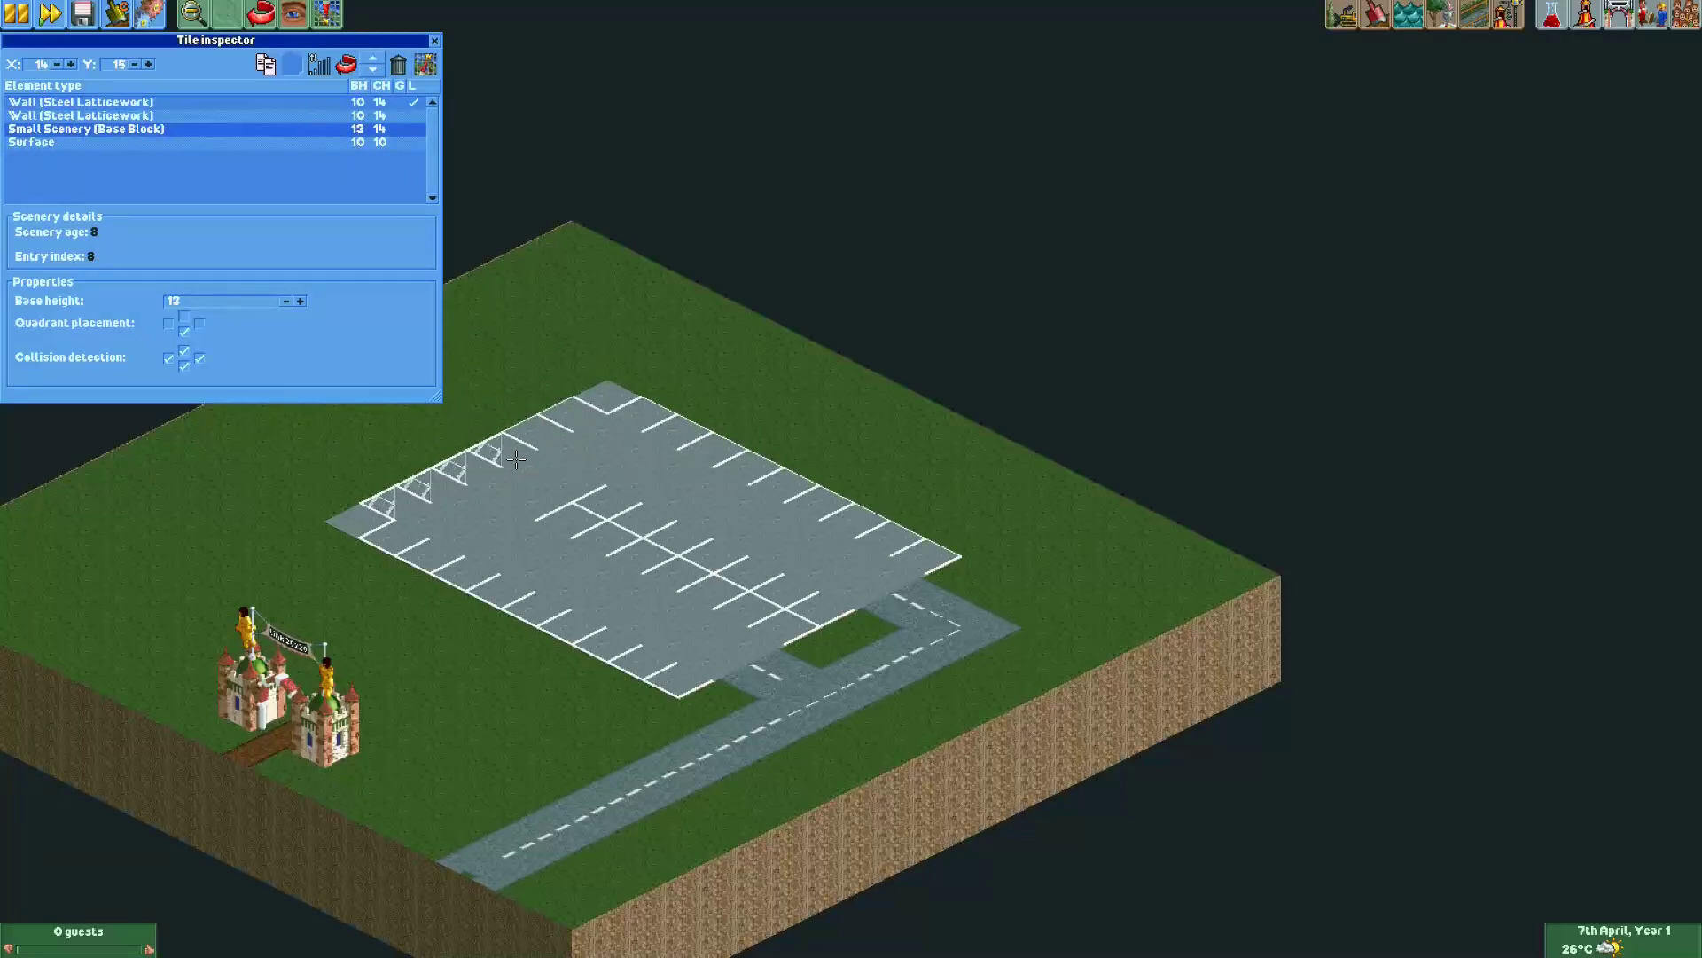
{"action": "left_click", "coordinate": [516, 458]}
{"action": "left_click", "coordinate": [373, 68]}
{"action": "left_click", "coordinate": [372, 68]}
{"action": "left_click", "coordinate": [476, 468]}
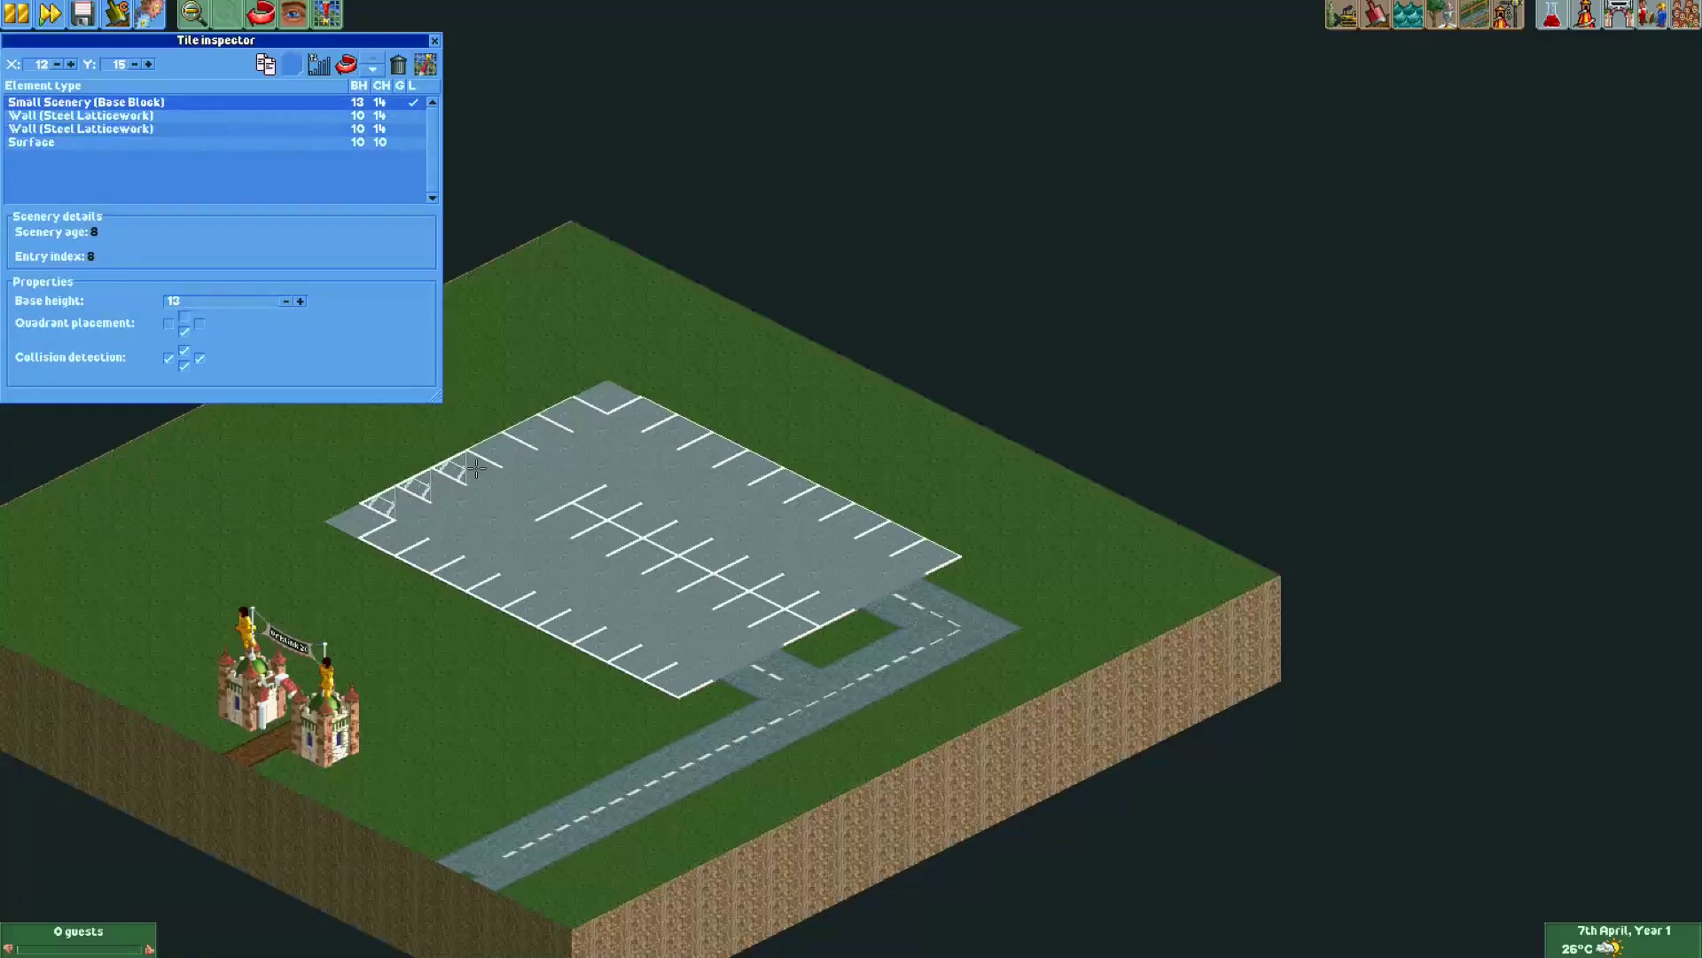
{"action": "left_click", "coordinate": [371, 70]}
{"action": "left_click", "coordinate": [369, 72]}
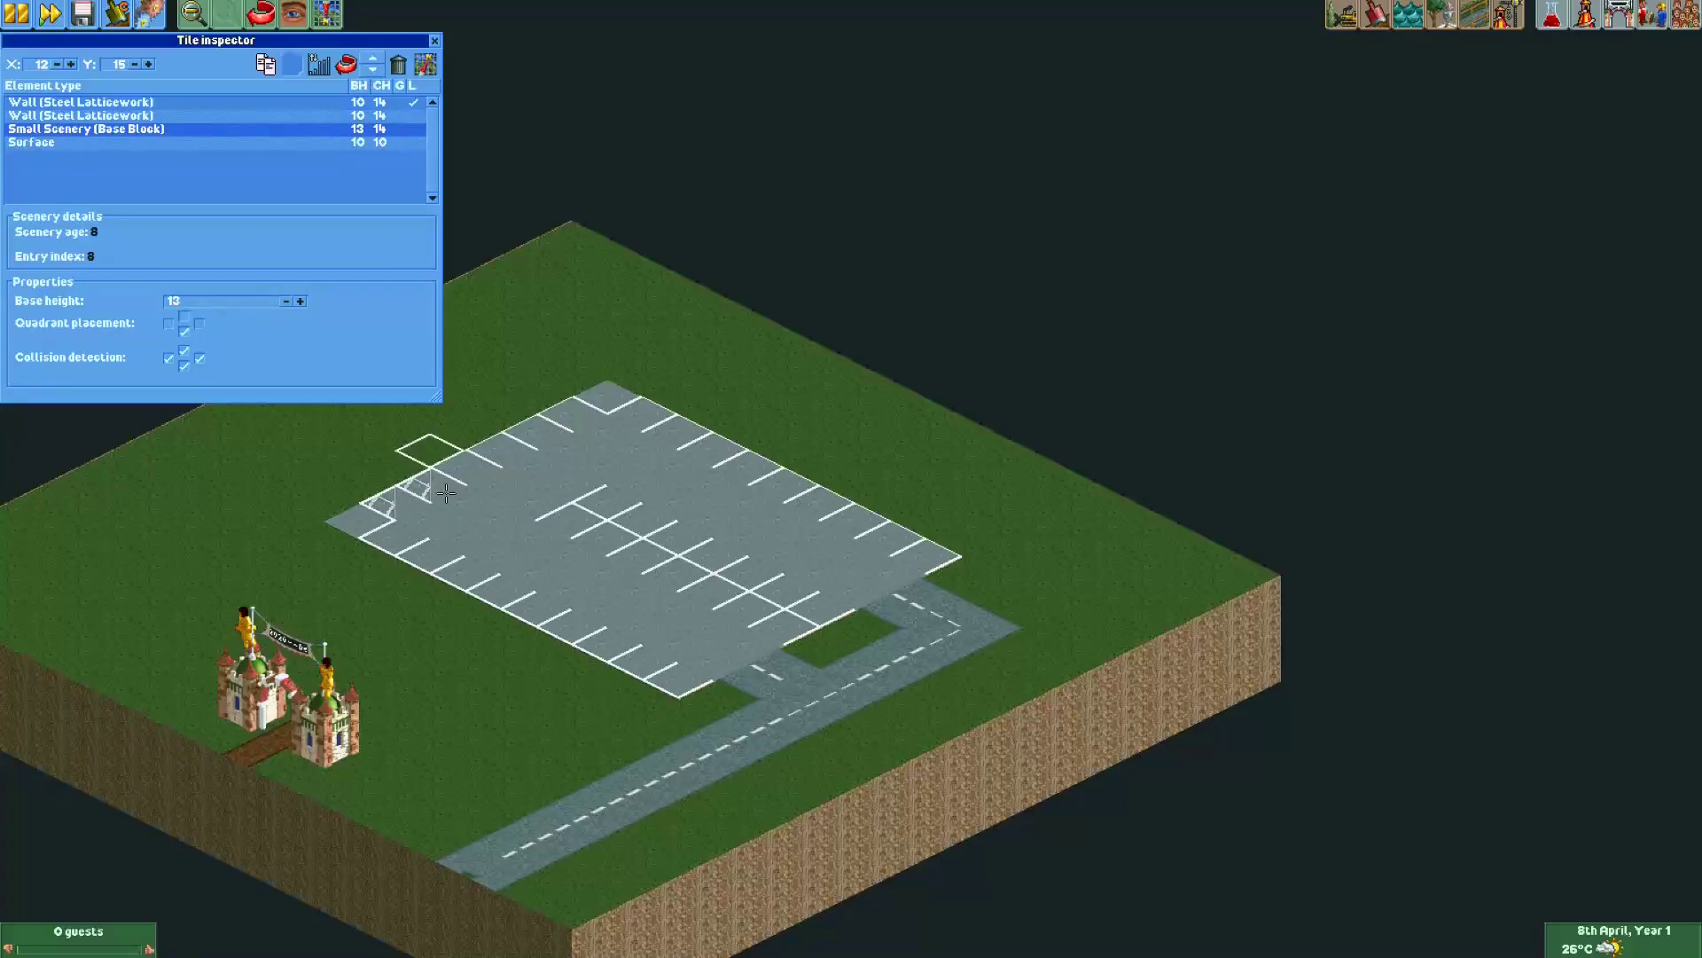
{"action": "left_click", "coordinate": [441, 489]}
{"action": "left_click", "coordinate": [372, 70]}
{"action": "left_click", "coordinate": [372, 70]}
{"action": "left_click", "coordinate": [398, 505]}
{"action": "left_click", "coordinate": [372, 70]}
{"action": "left_click", "coordinate": [373, 70]}
{"action": "left_click", "coordinate": [266, 19]}
{"action": "left_click", "coordinate": [267, 20]}
{"action": "double_click", "coordinate": [261, 13]}
{"action": "left_click", "coordinate": [435, 42]}
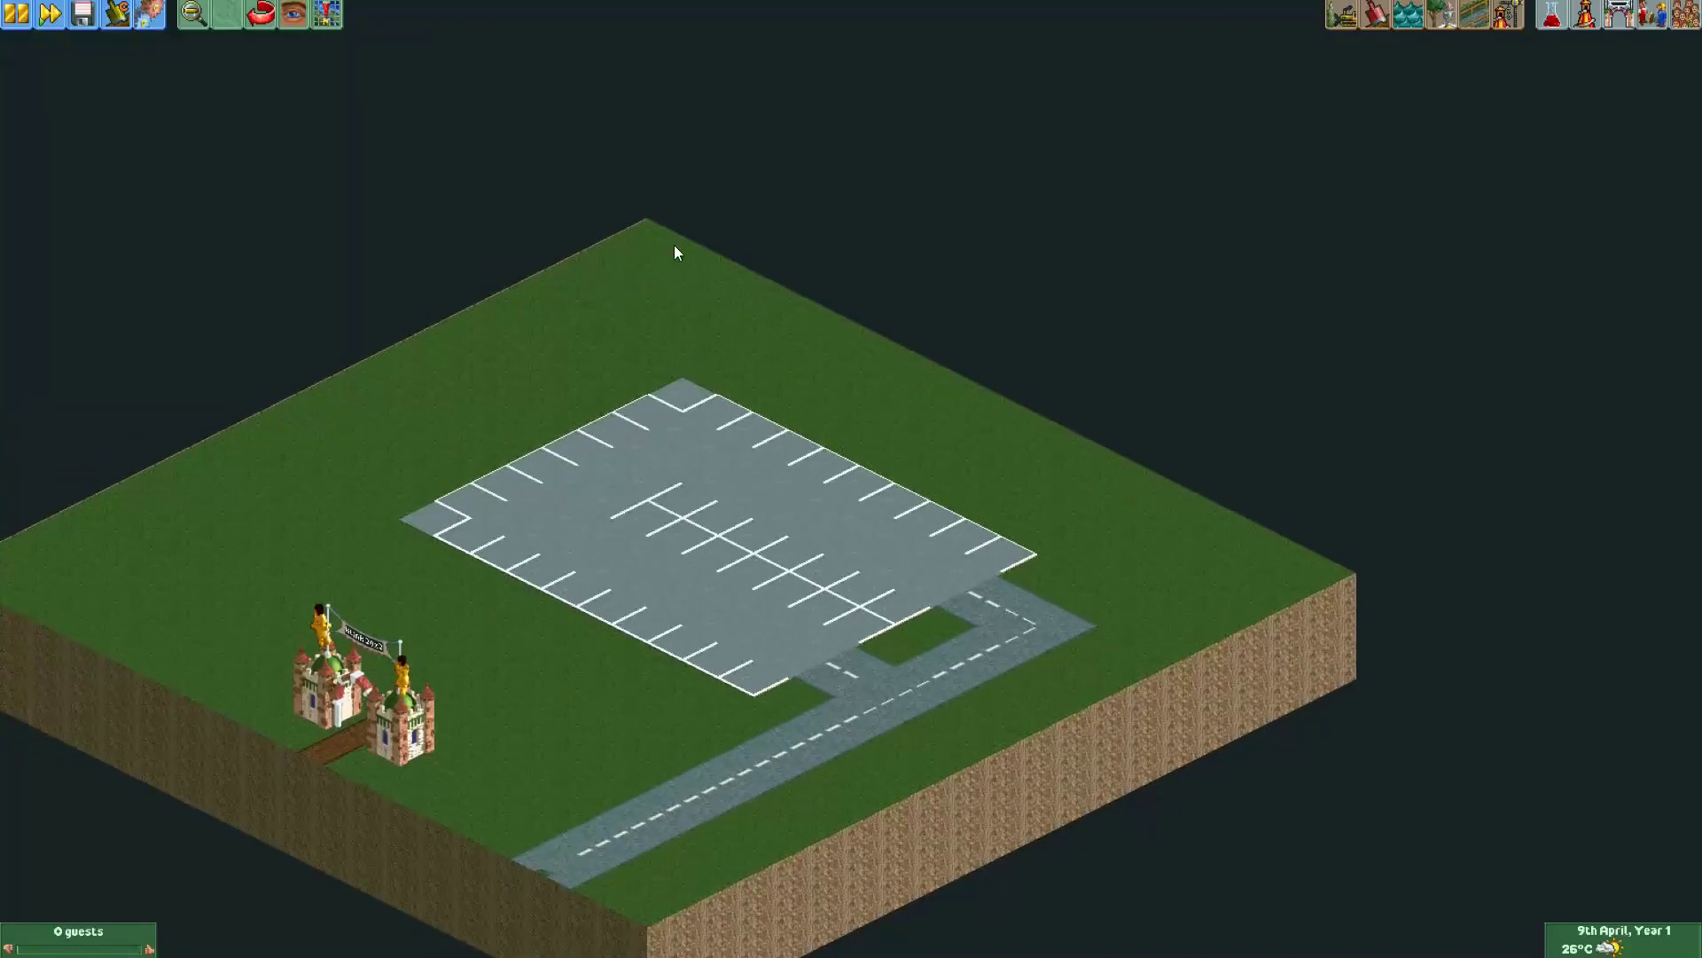
Repaint the Base Blocks in the row of bays facing the park entrance light blue.
{"action": "left_click_drag", "start_coordinate": [855, 395], "coordinate": [886, 486]}
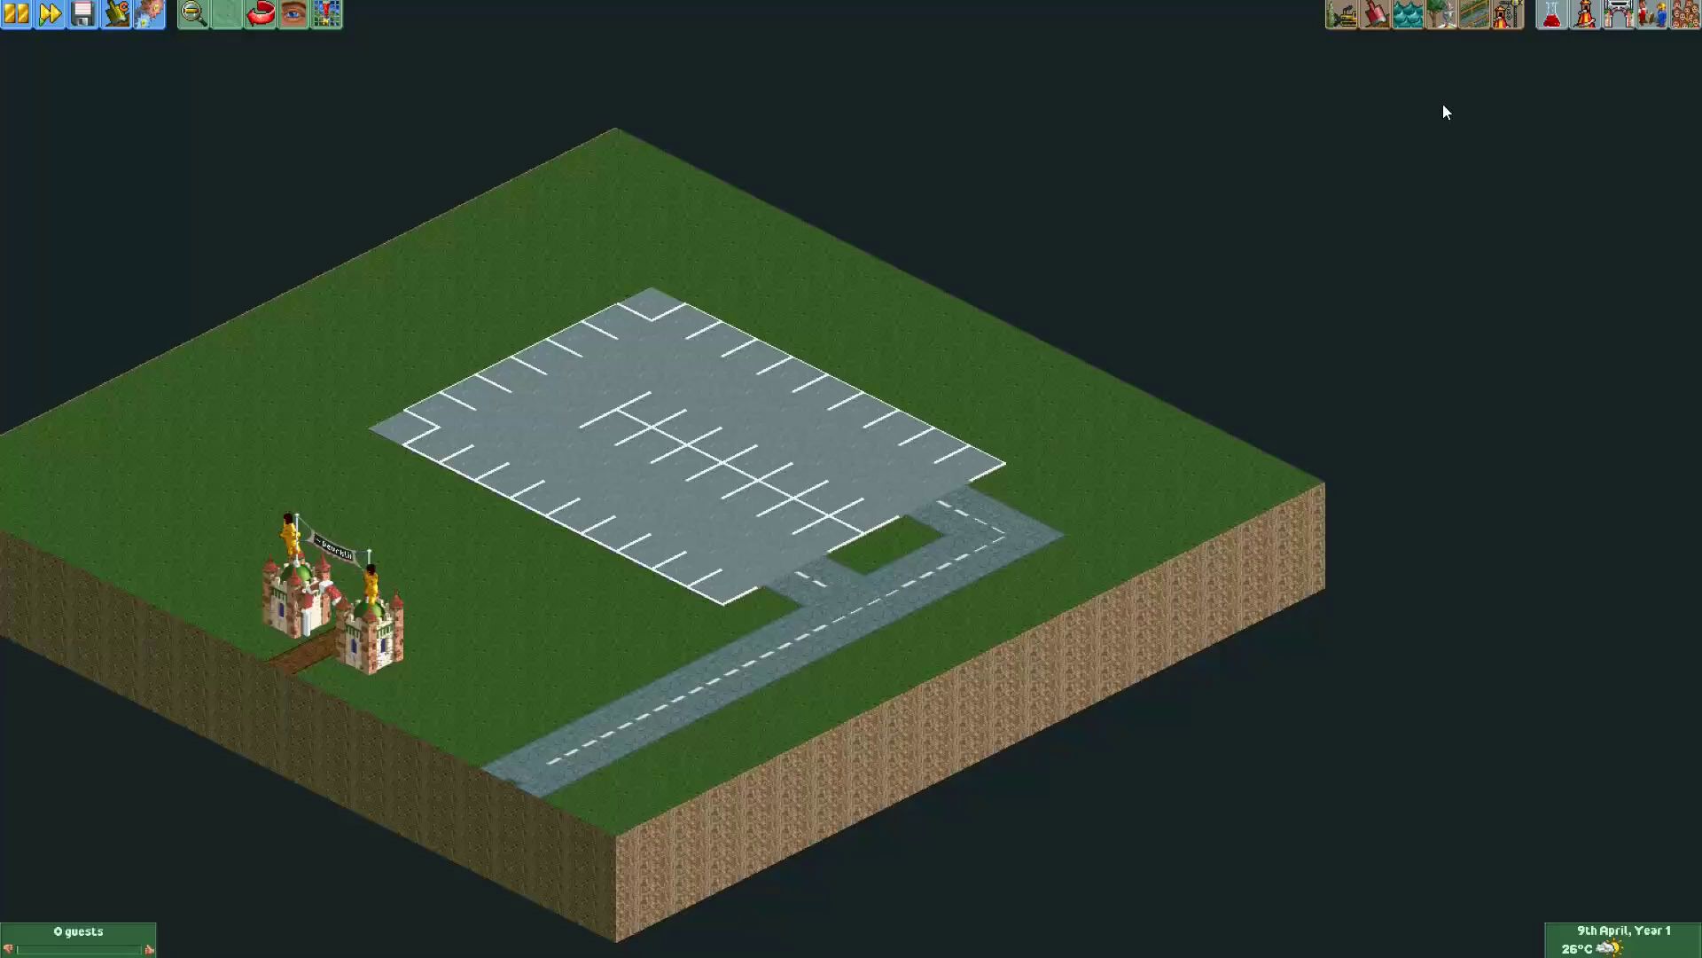
{"action": "left_click", "coordinate": [1453, 25]}
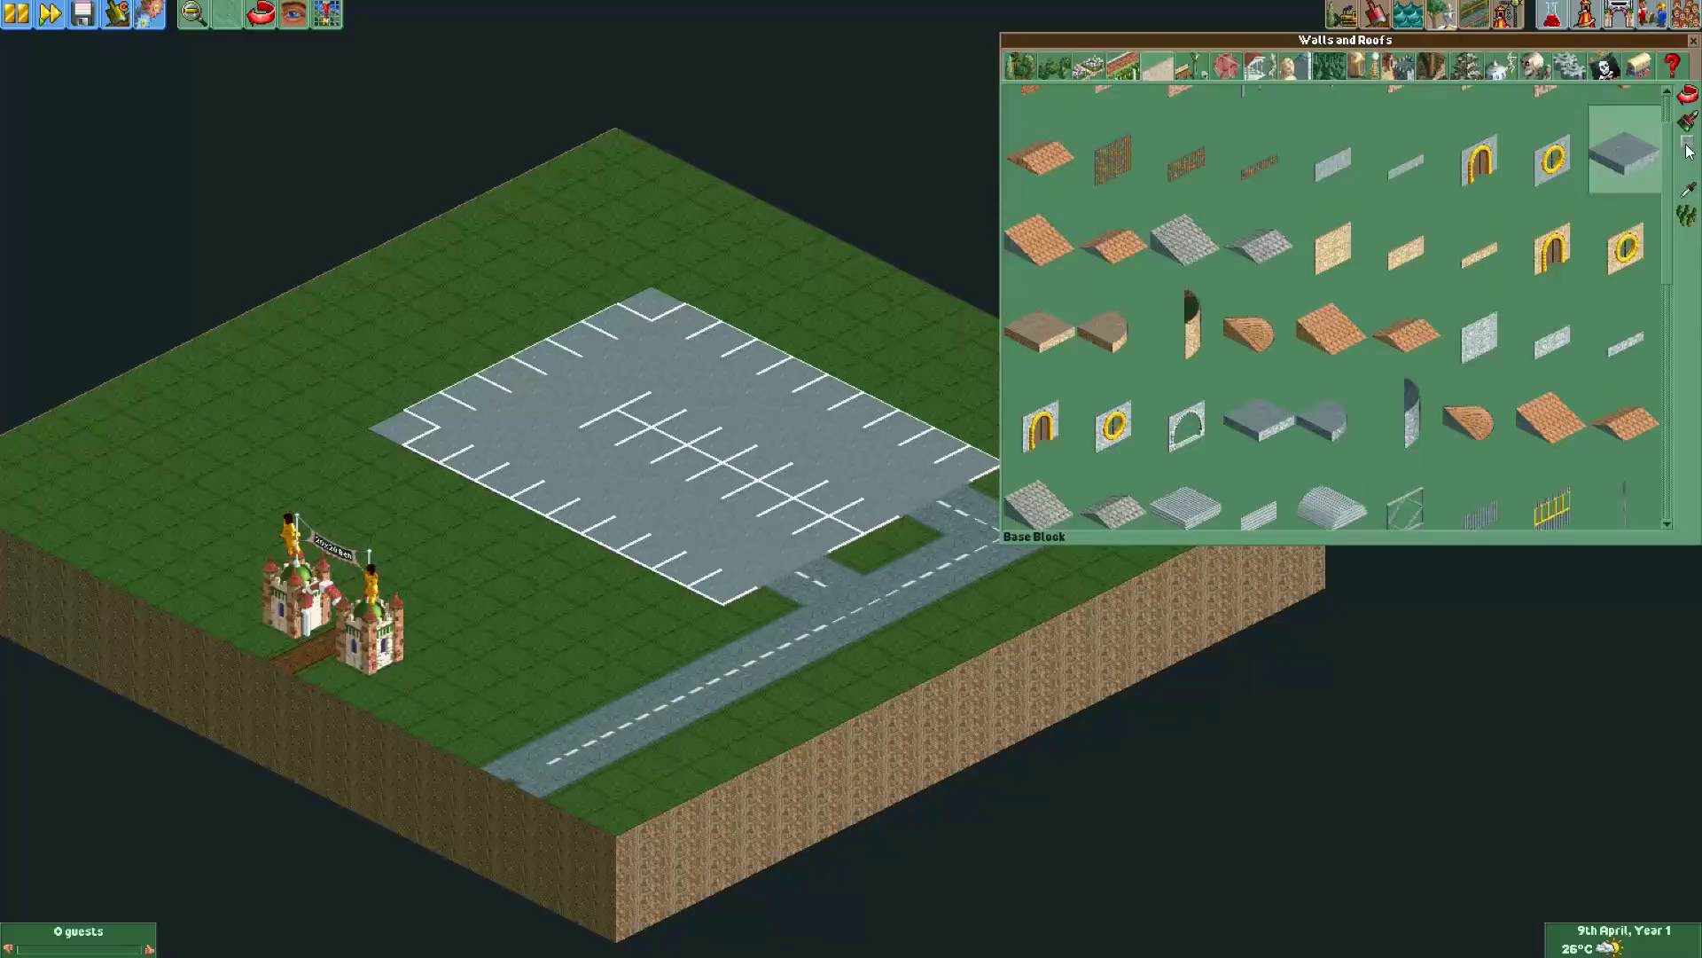
{"action": "left_click", "coordinate": [1688, 145]}
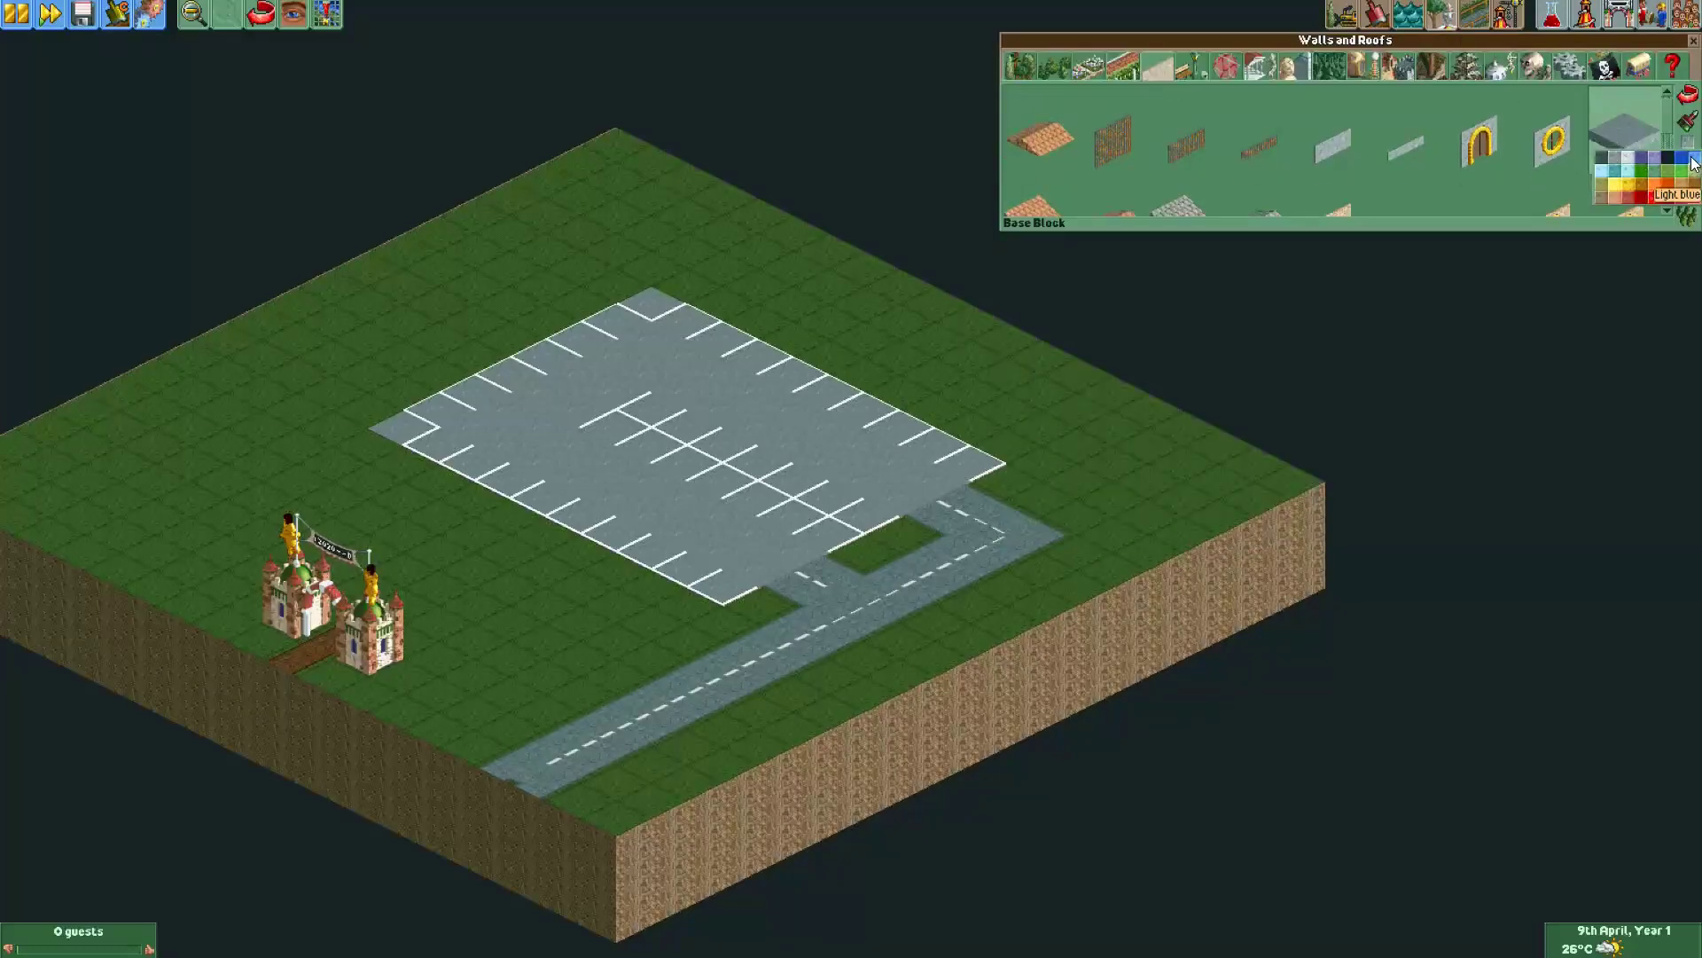
{"action": "left_click", "coordinate": [1693, 162]}
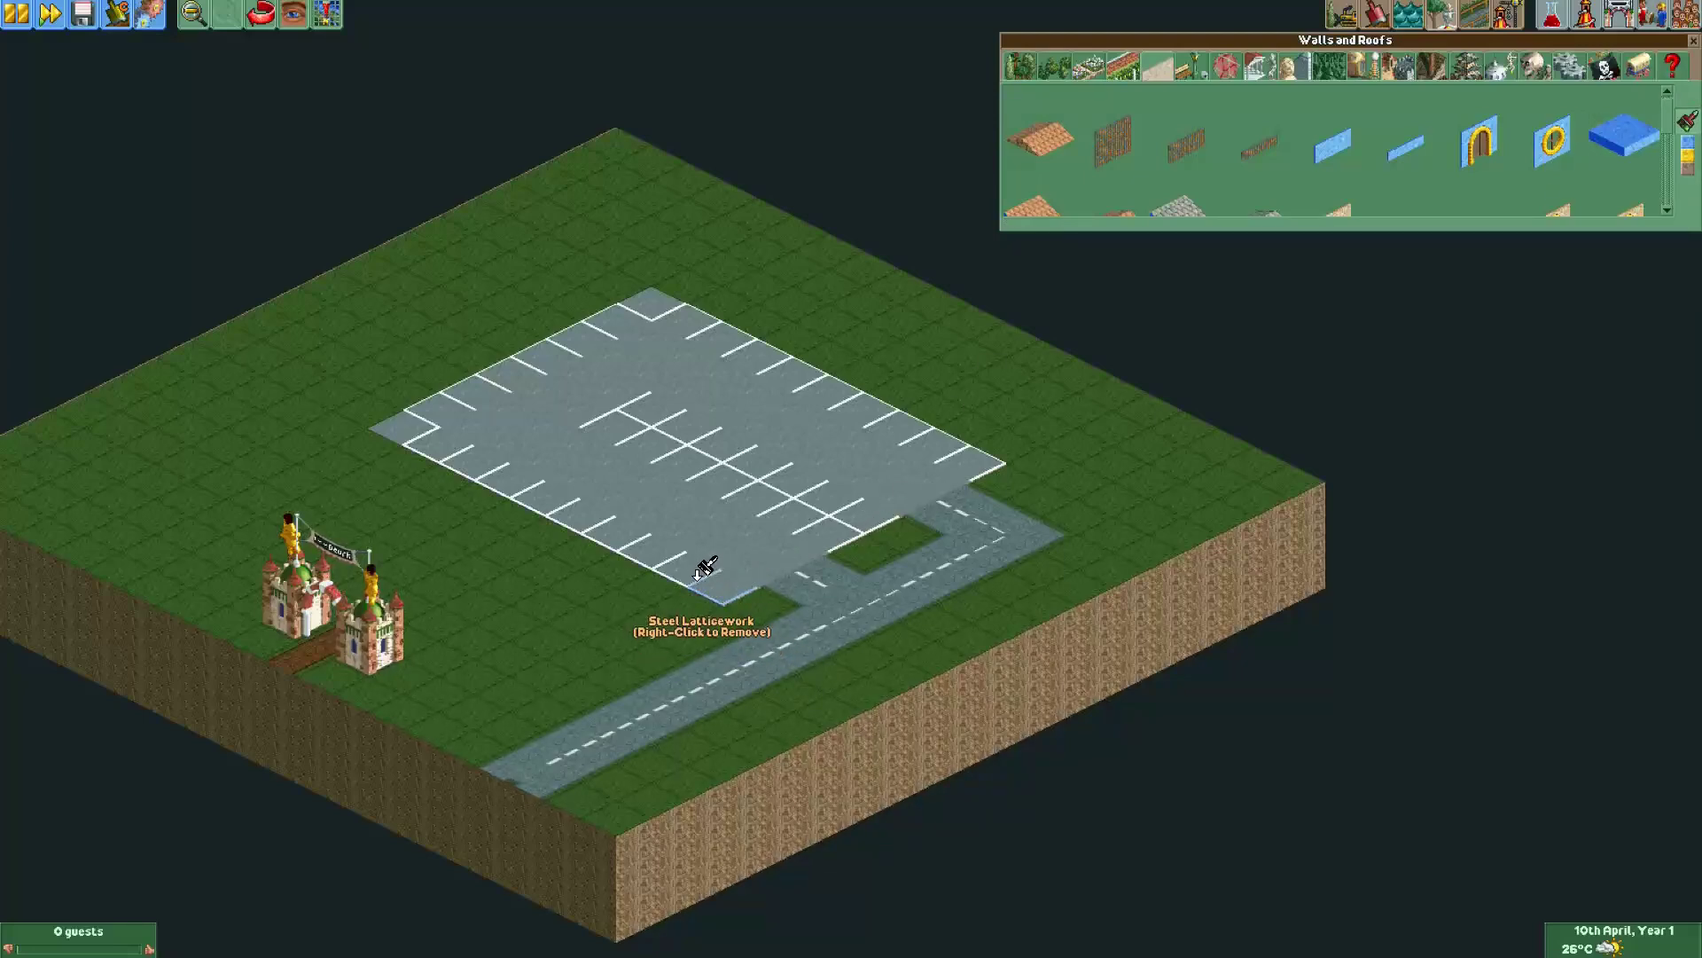
{"action": "left_click", "coordinate": [672, 577]}
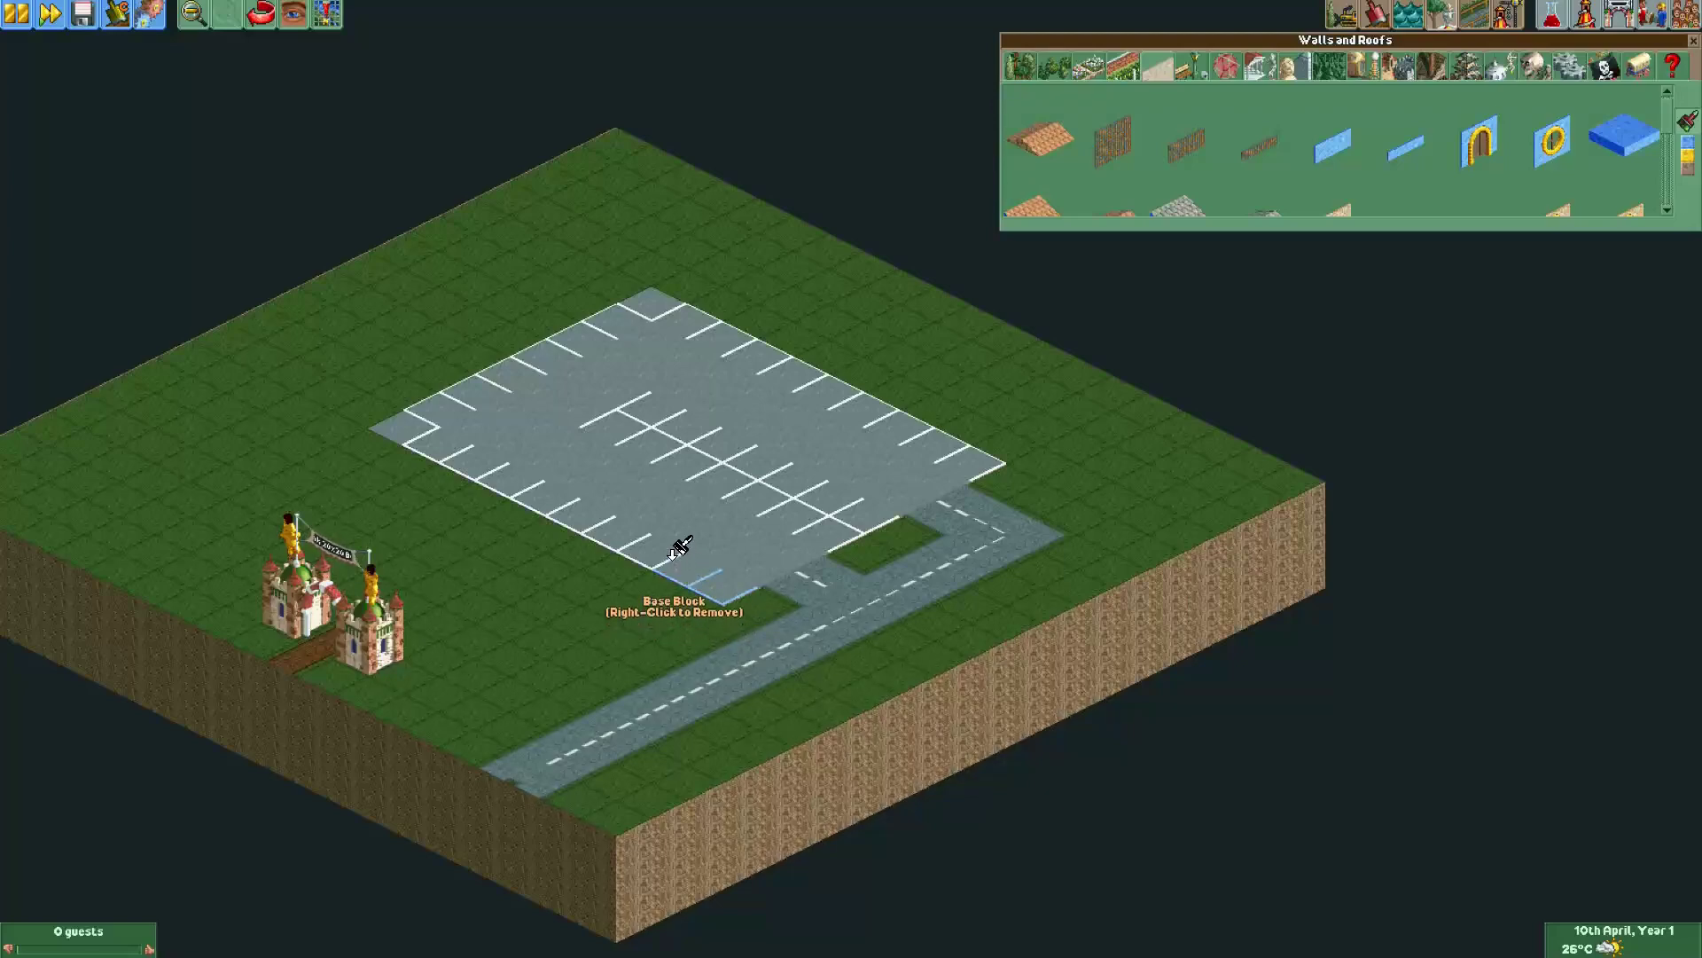
{"action": "left_click", "coordinate": [672, 559]}
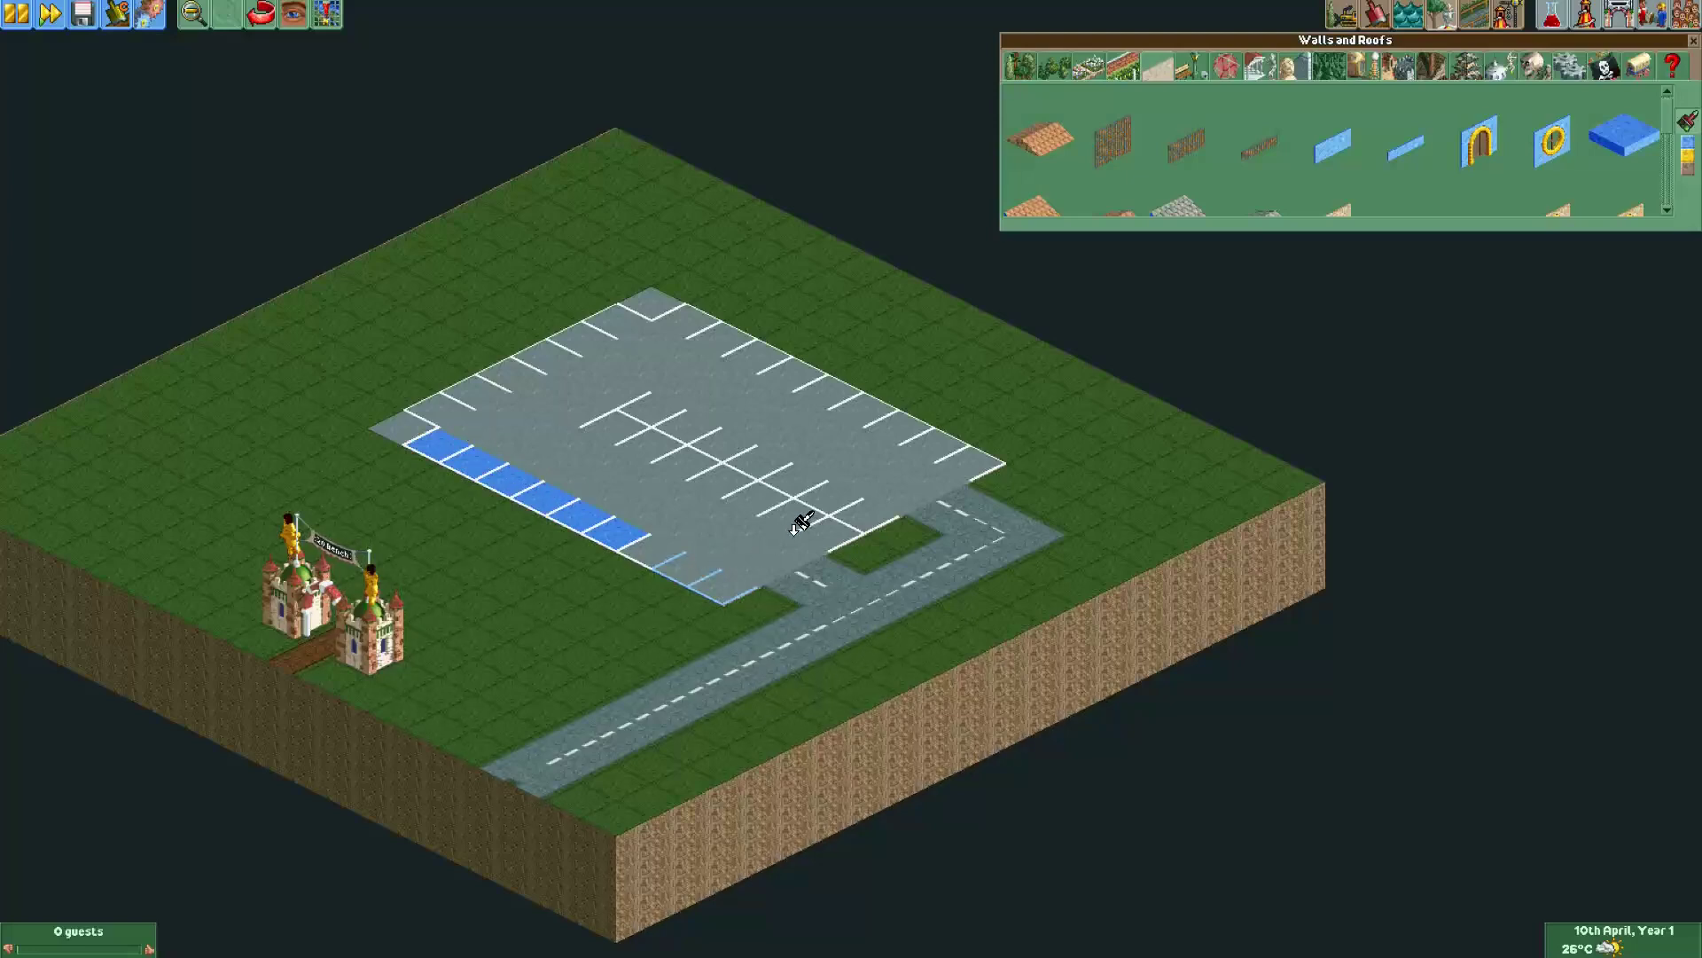
Repaint the light blue Steel Latticework lines of the bays nearest the road white.
{"action": "left_click", "coordinate": [1688, 142]}
{"action": "left_click", "coordinate": [1624, 156]}
{"action": "left_click", "coordinate": [628, 561]}
{"action": "left_click", "coordinate": [627, 560]}
{"action": "left_click", "coordinate": [639, 550]}
{"action": "left_click", "coordinate": [674, 589]}
{"action": "left_click", "coordinate": [675, 593]}
{"action": "left_click", "coordinate": [696, 596]}
Repaint the white Base Blocks beside the blue bays grey and close the scenery window.
{"action": "left_click", "coordinate": [1687, 142]}
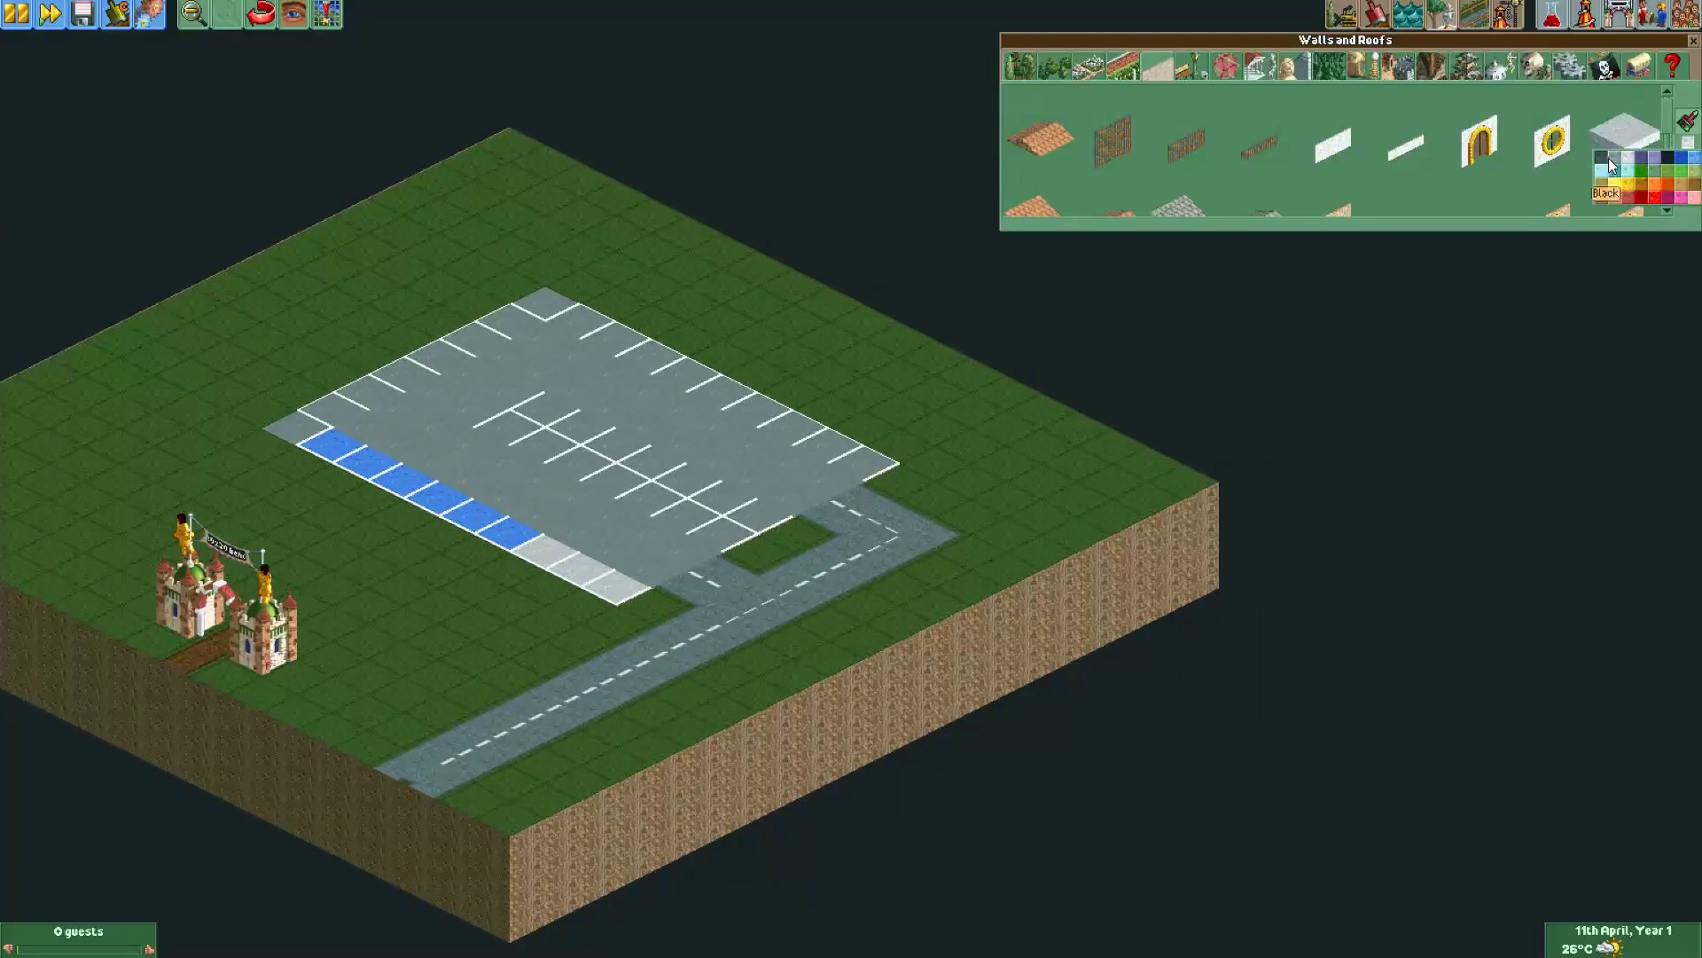
{"action": "left_click", "coordinate": [1616, 165]}
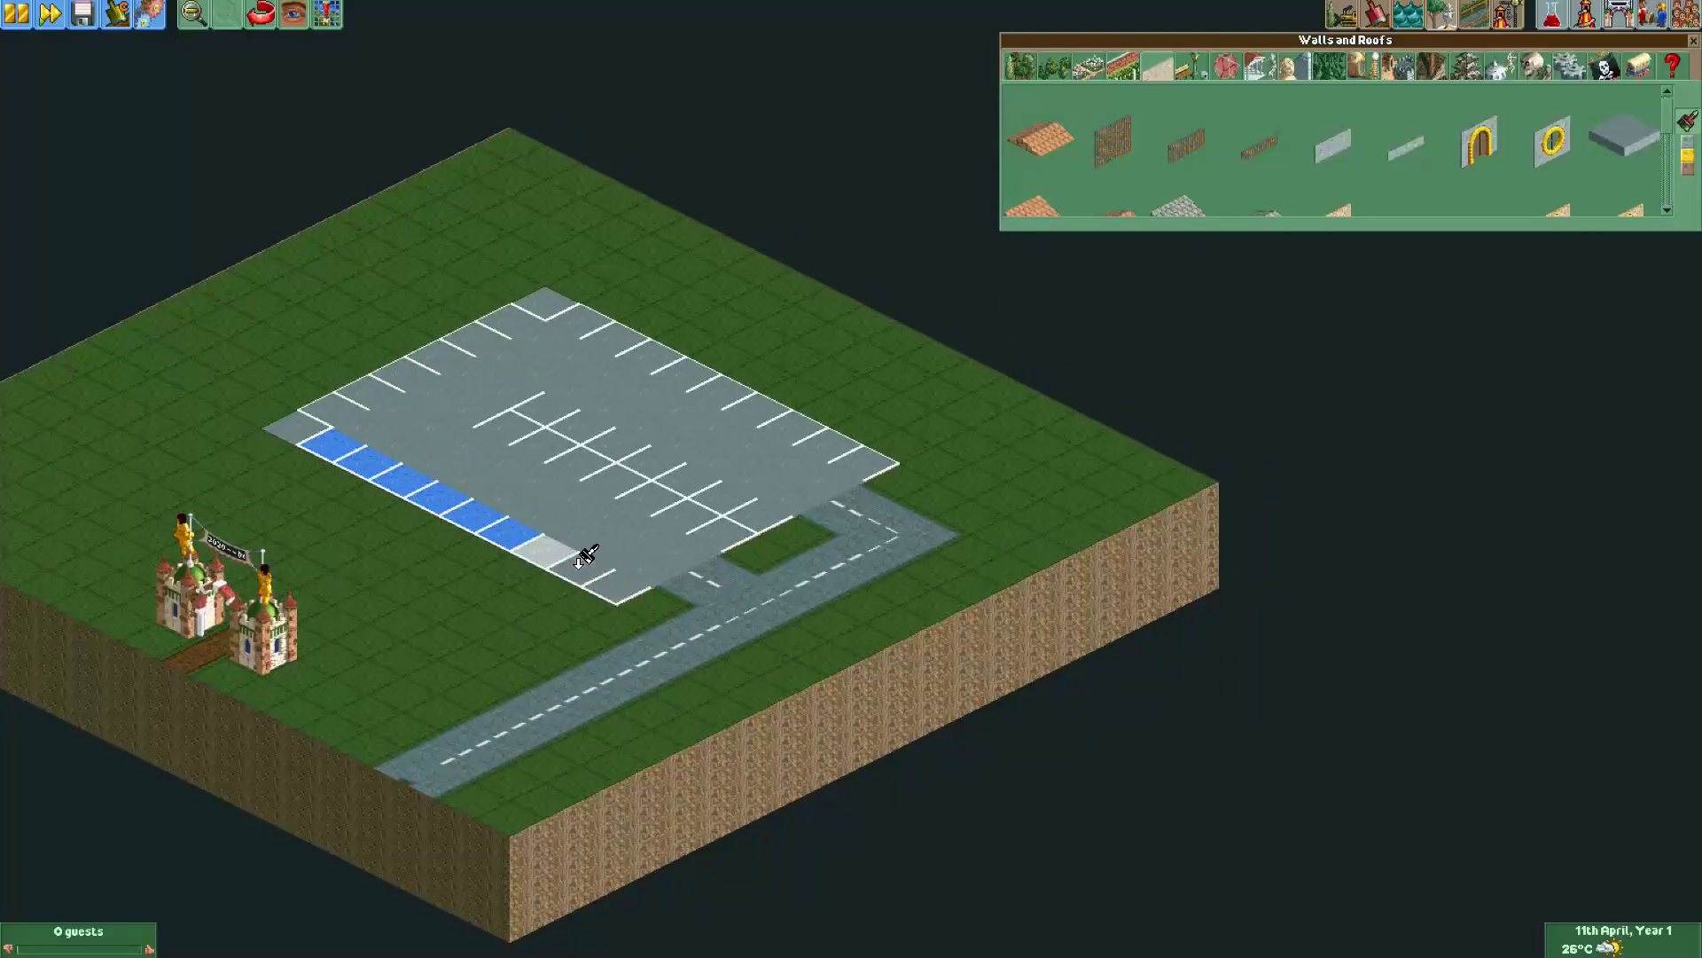
{"action": "left_click", "coordinate": [542, 537]}
{"action": "left_click_drag", "start_coordinate": [730, 474], "coordinate": [898, 461]}
{"action": "left_click_drag", "start_coordinate": [974, 364], "coordinate": [1041, 361]}
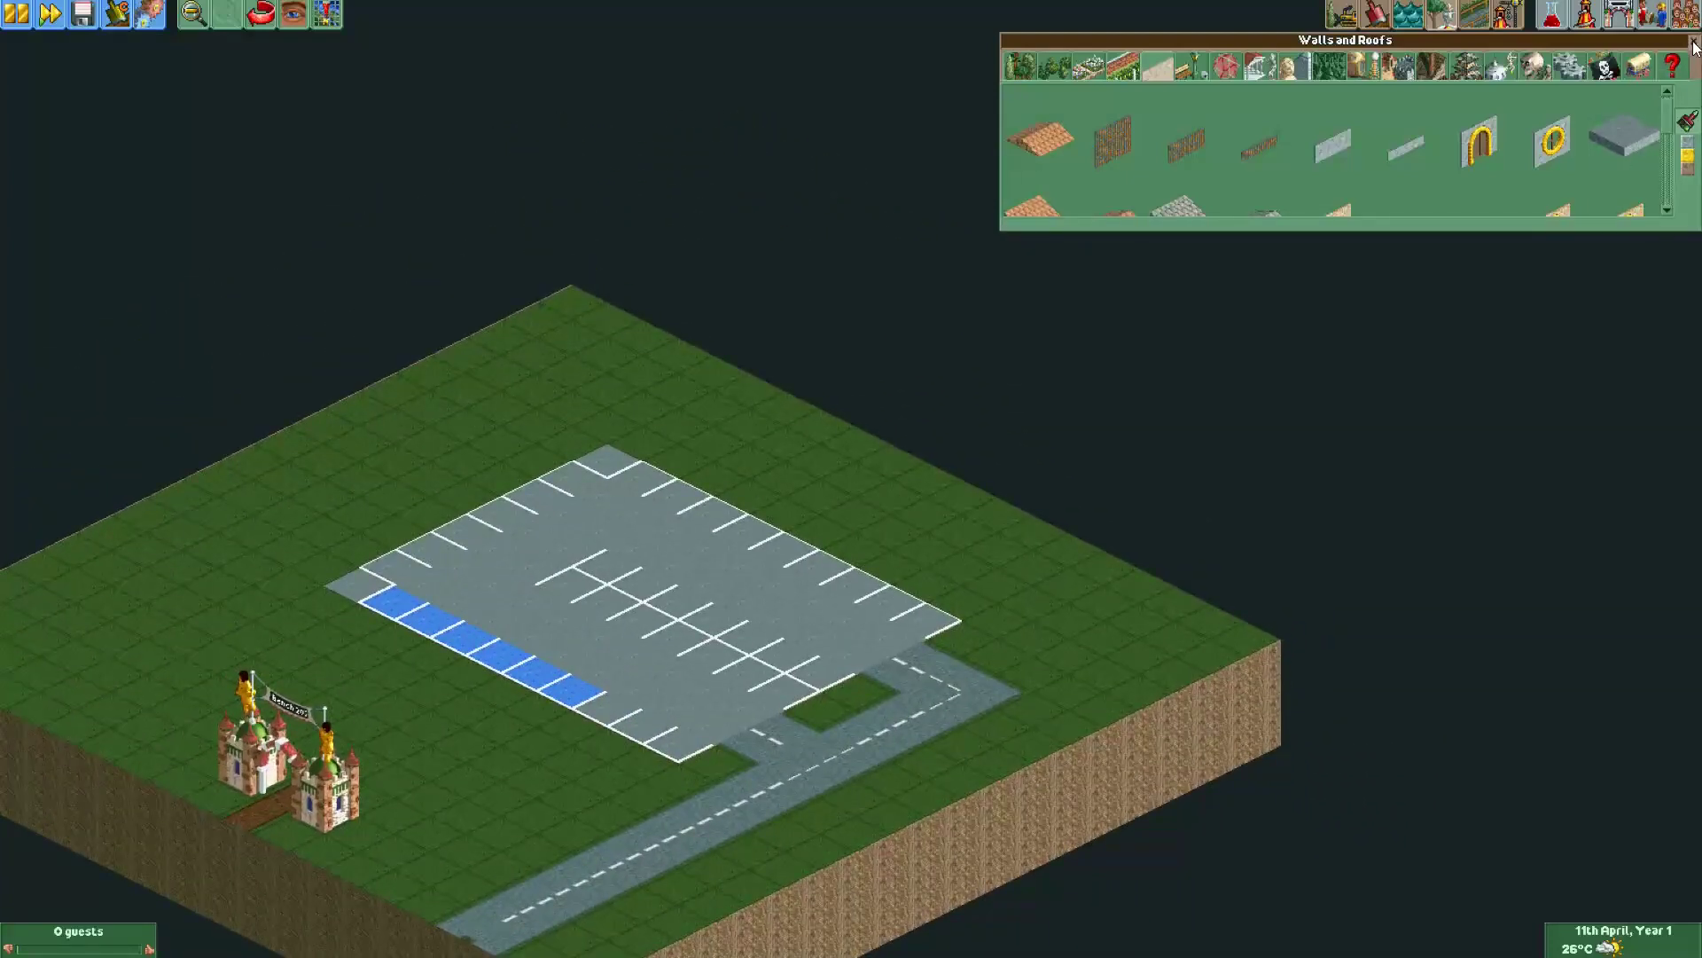
{"action": "left_click", "coordinate": [1693, 41]}
{"action": "left_click_drag", "start_coordinate": [579, 543], "coordinate": [672, 450]}
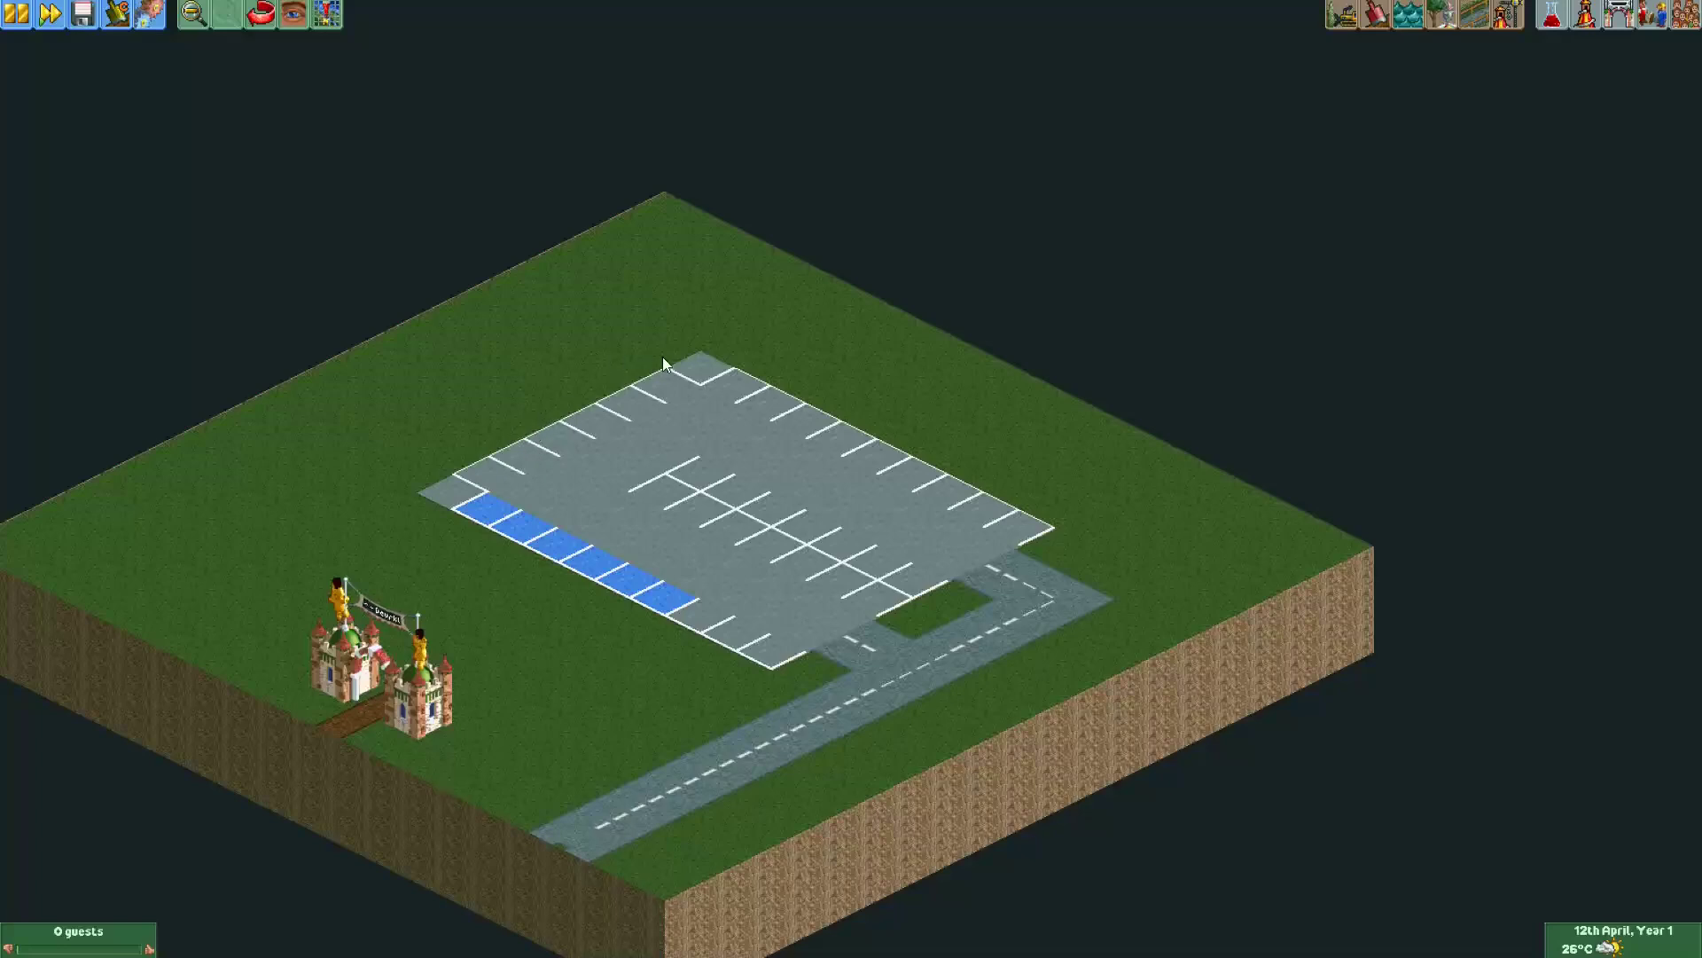
{"action": "left_click_drag", "start_coordinate": [587, 655], "coordinate": [618, 614]}
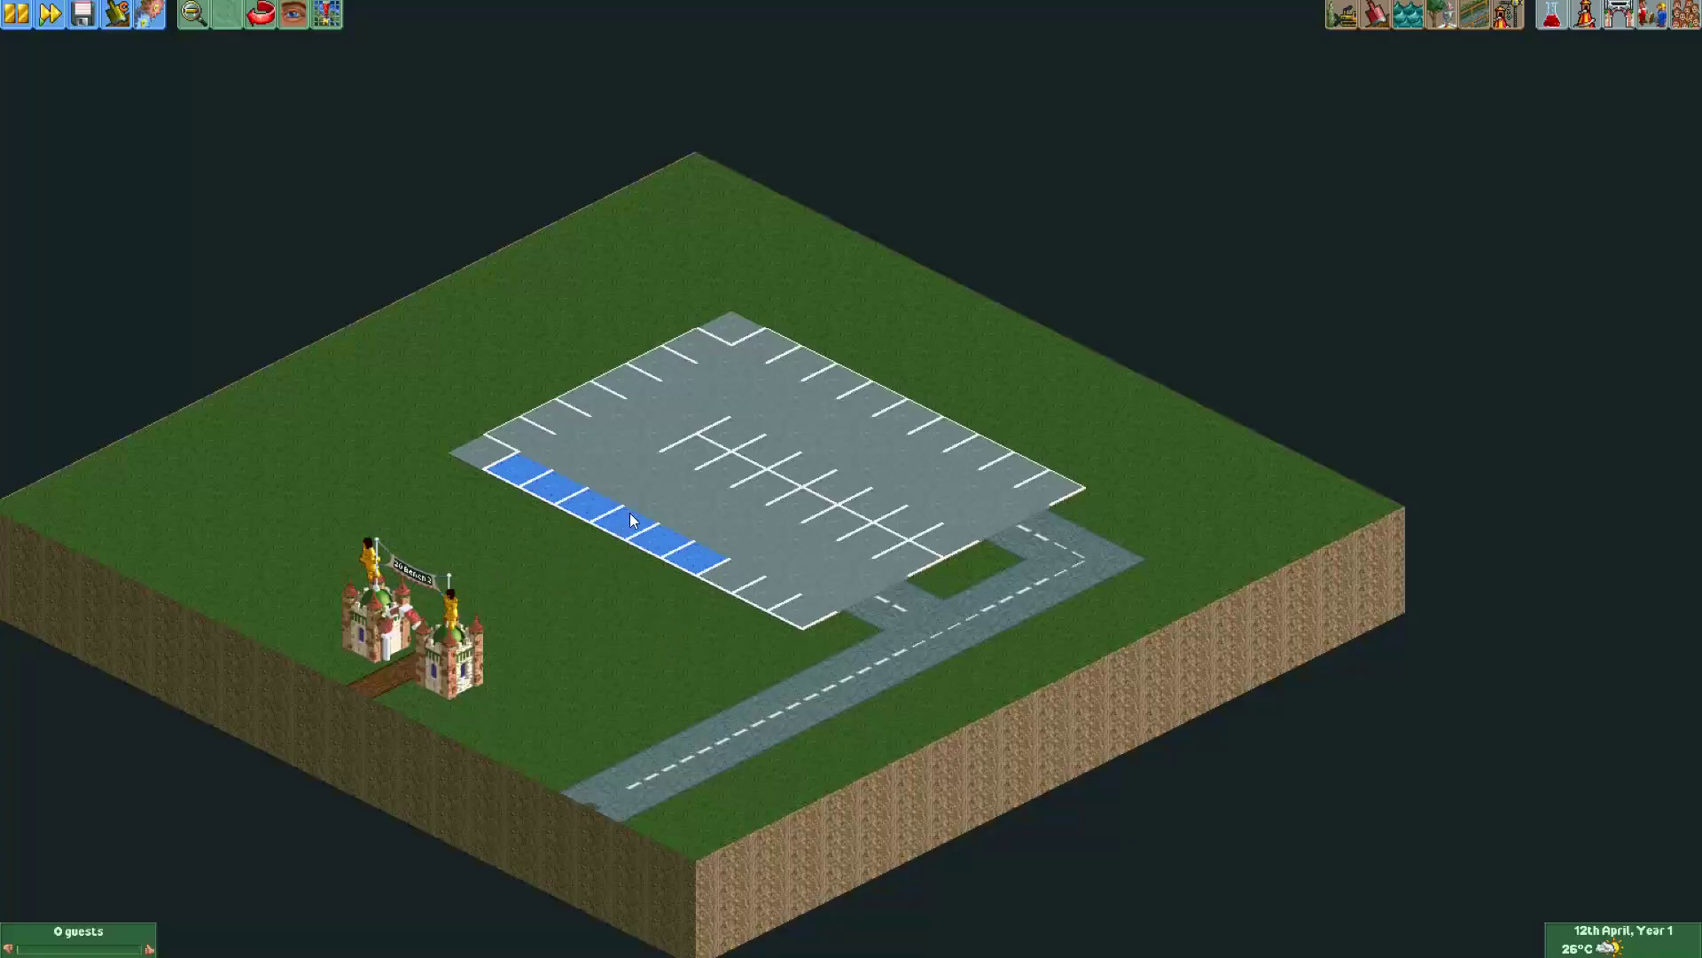
{"action": "left_click_drag", "start_coordinate": [633, 363], "coordinate": [579, 341]}
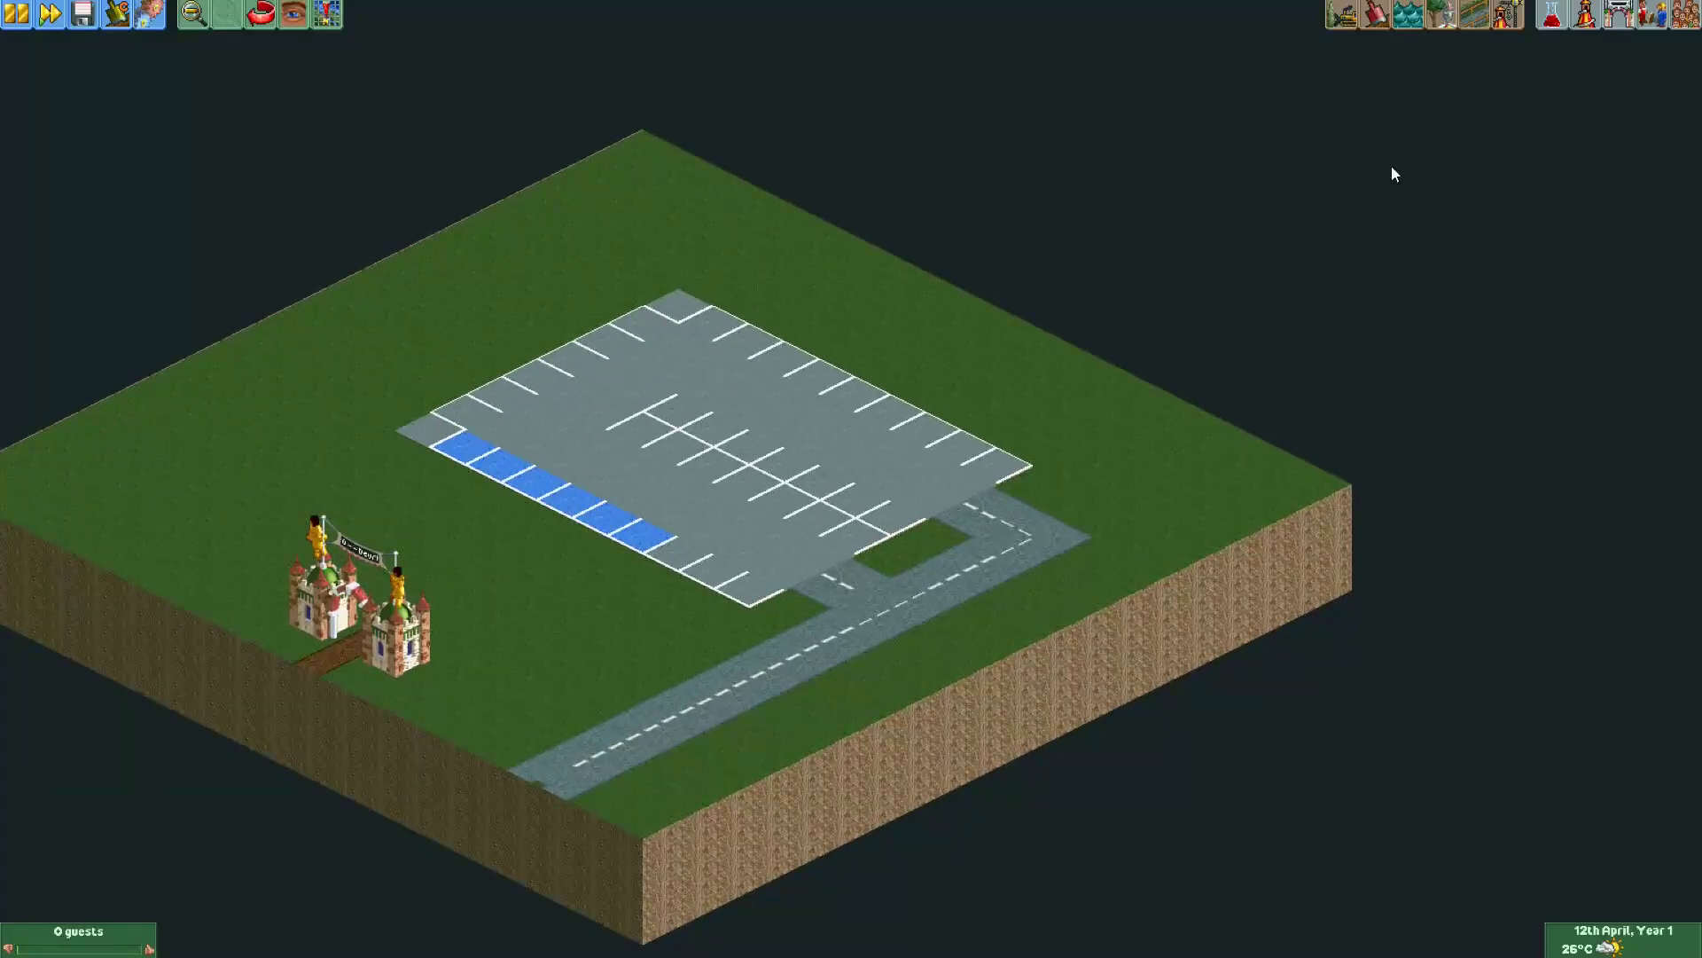
Start a custom-design Steel Wild Mouse and place its station platform on the car park corner tile nearest the road.
{"action": "left_click", "coordinate": [1496, 23]}
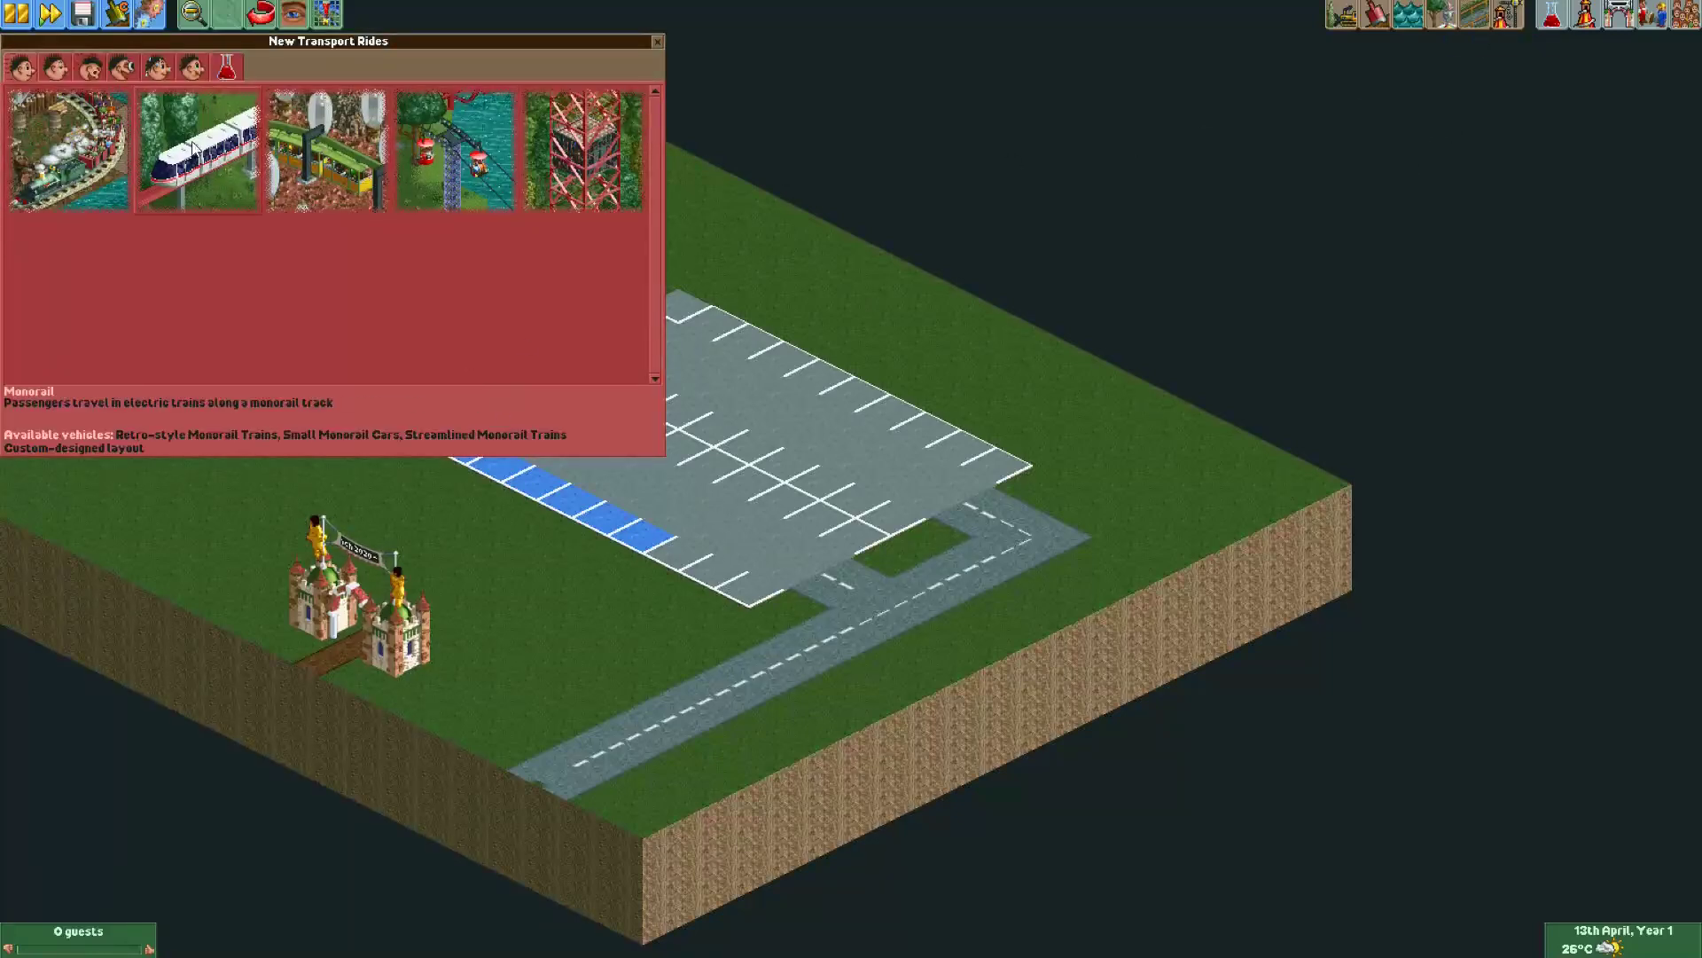
{"action": "left_click", "coordinate": [198, 68]}
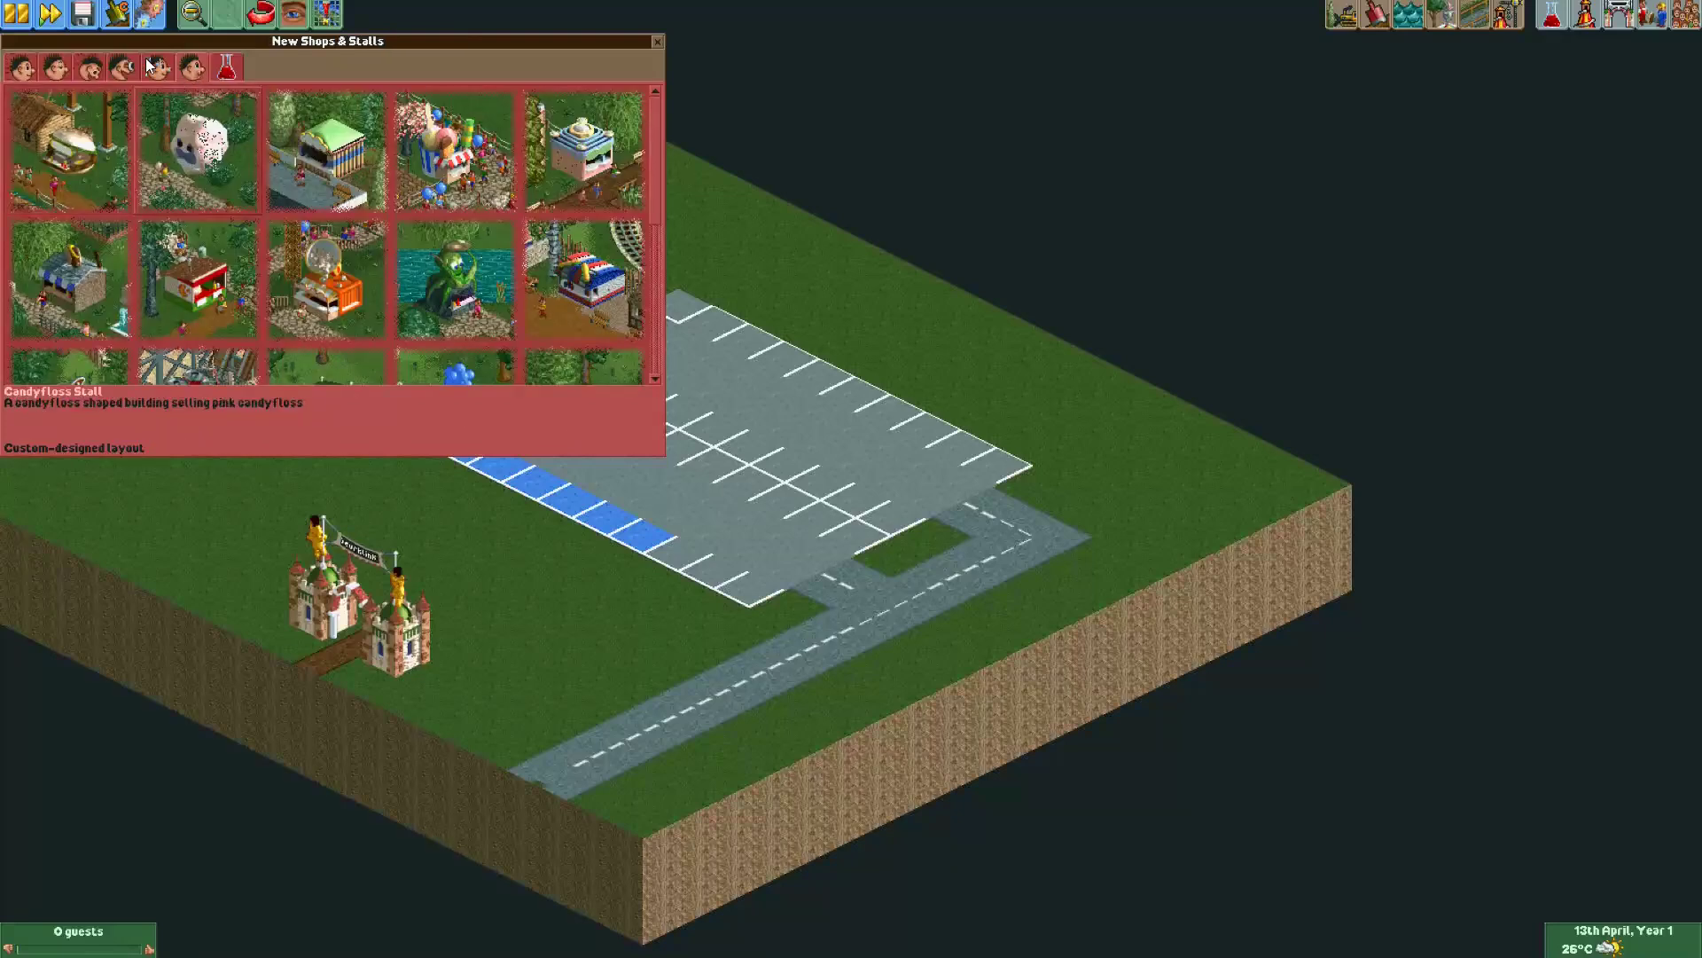
{"action": "left_click", "coordinate": [93, 71]}
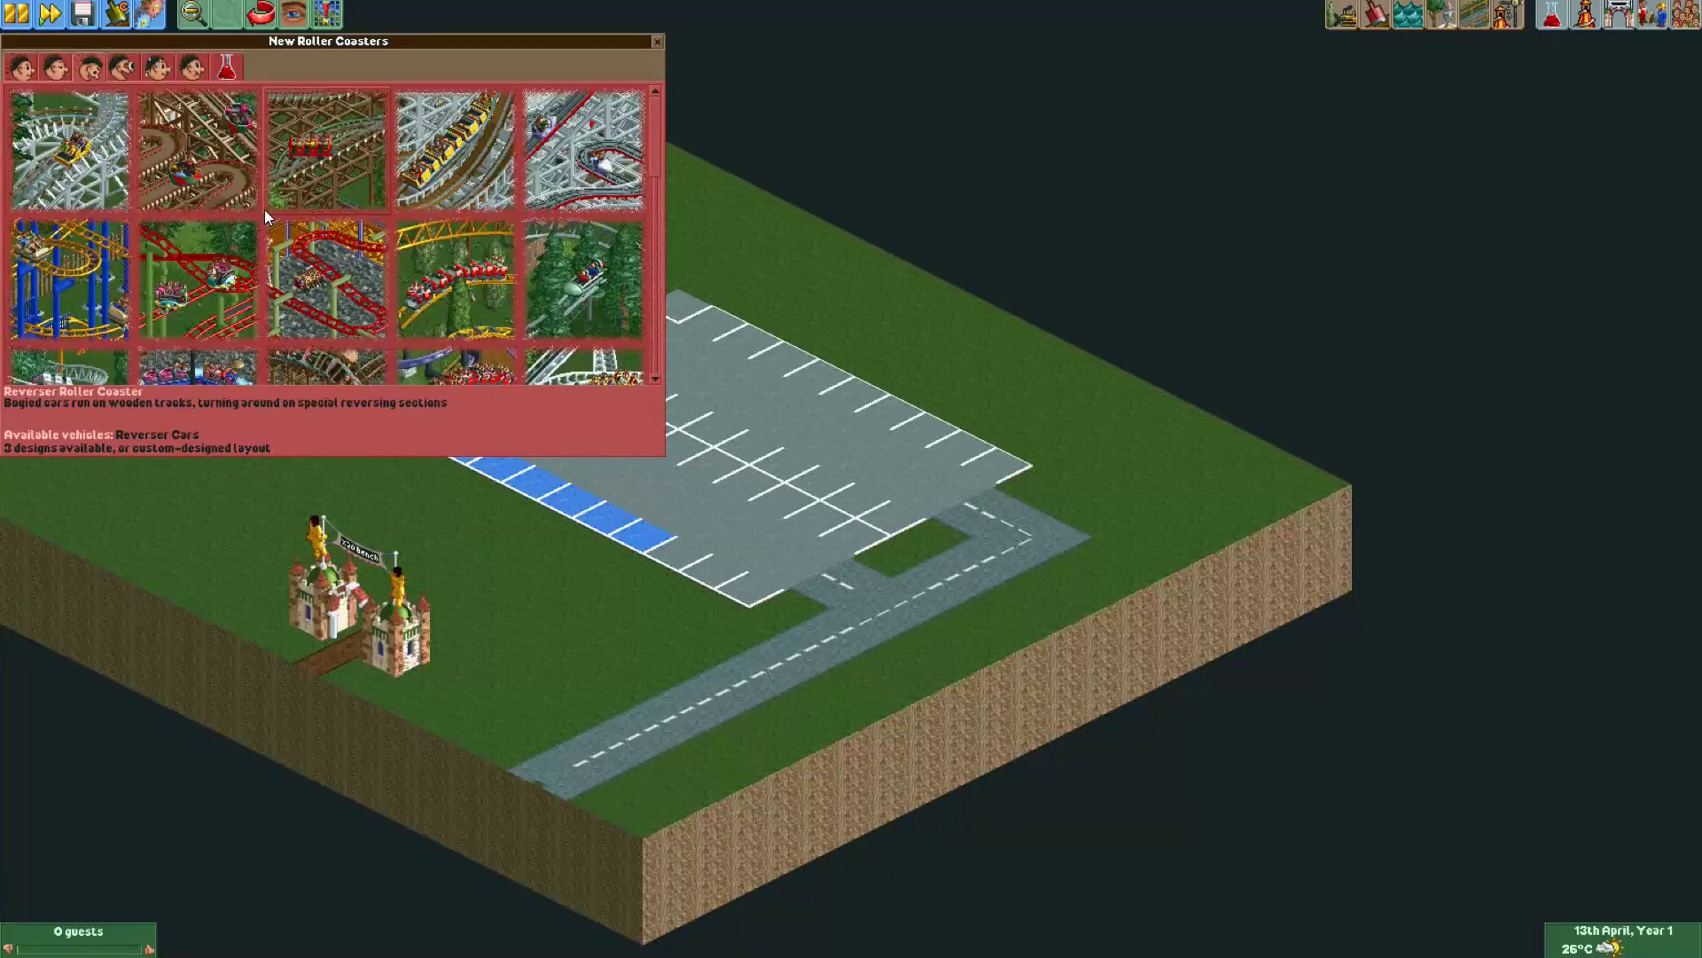
{"action": "scroll", "coordinate": [264, 209], "scroll_direction": "down", "scroll_amount": 3}
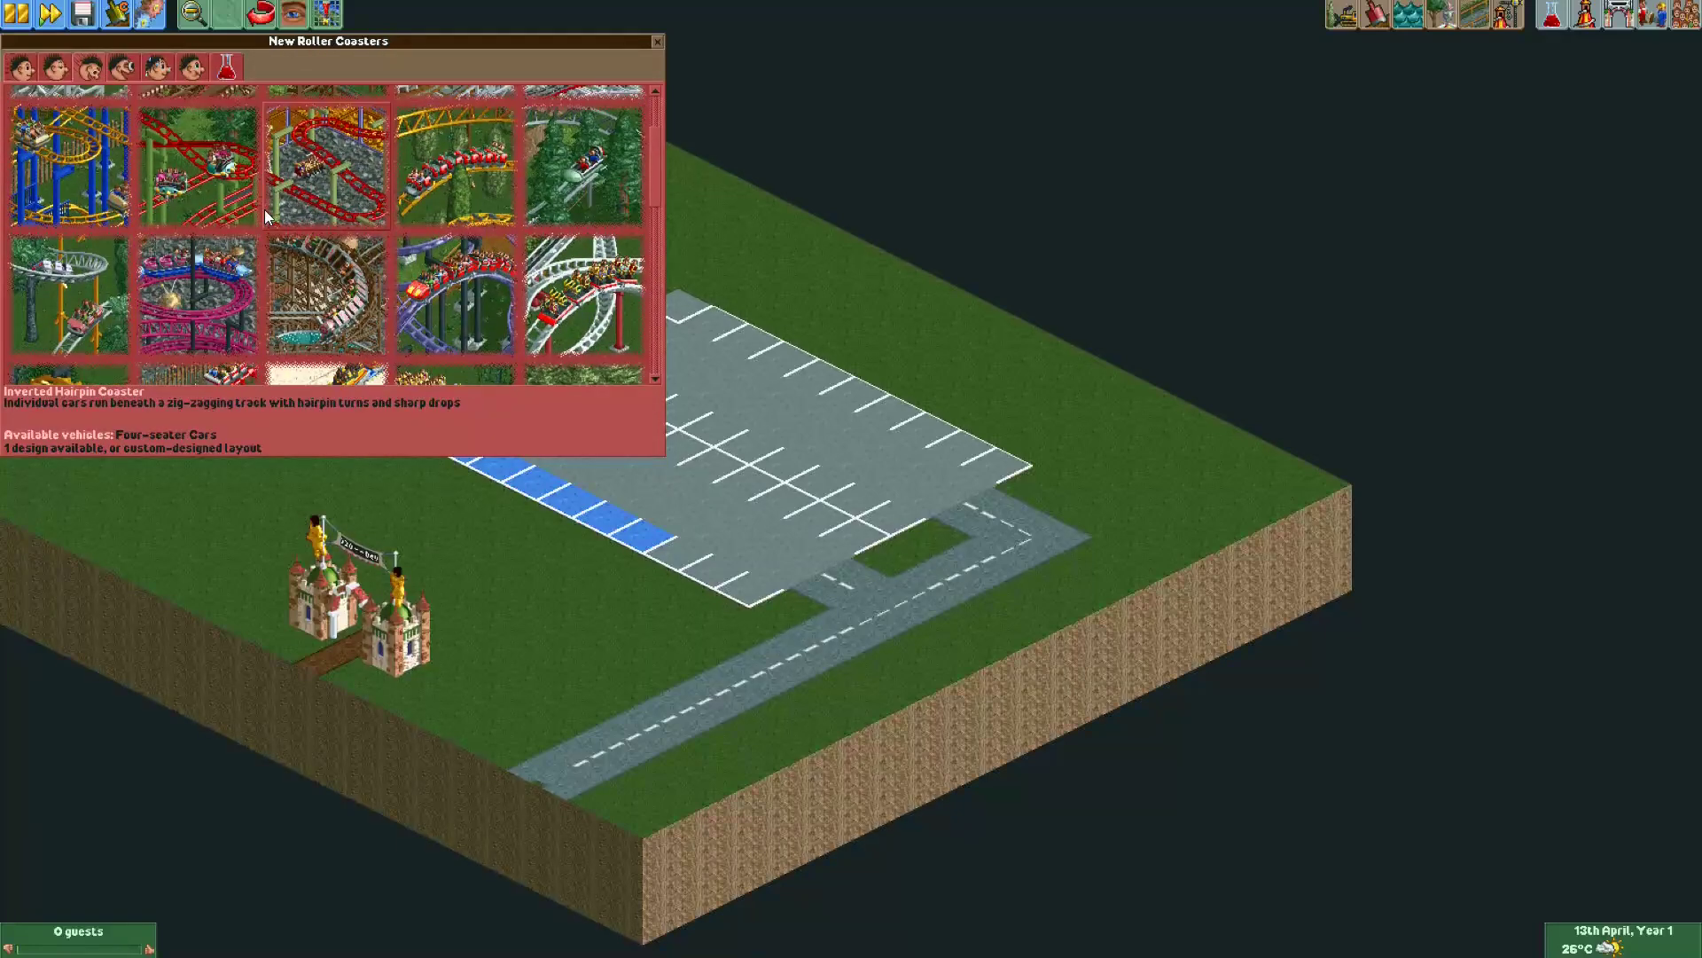
{"action": "left_click", "coordinate": [62, 156]}
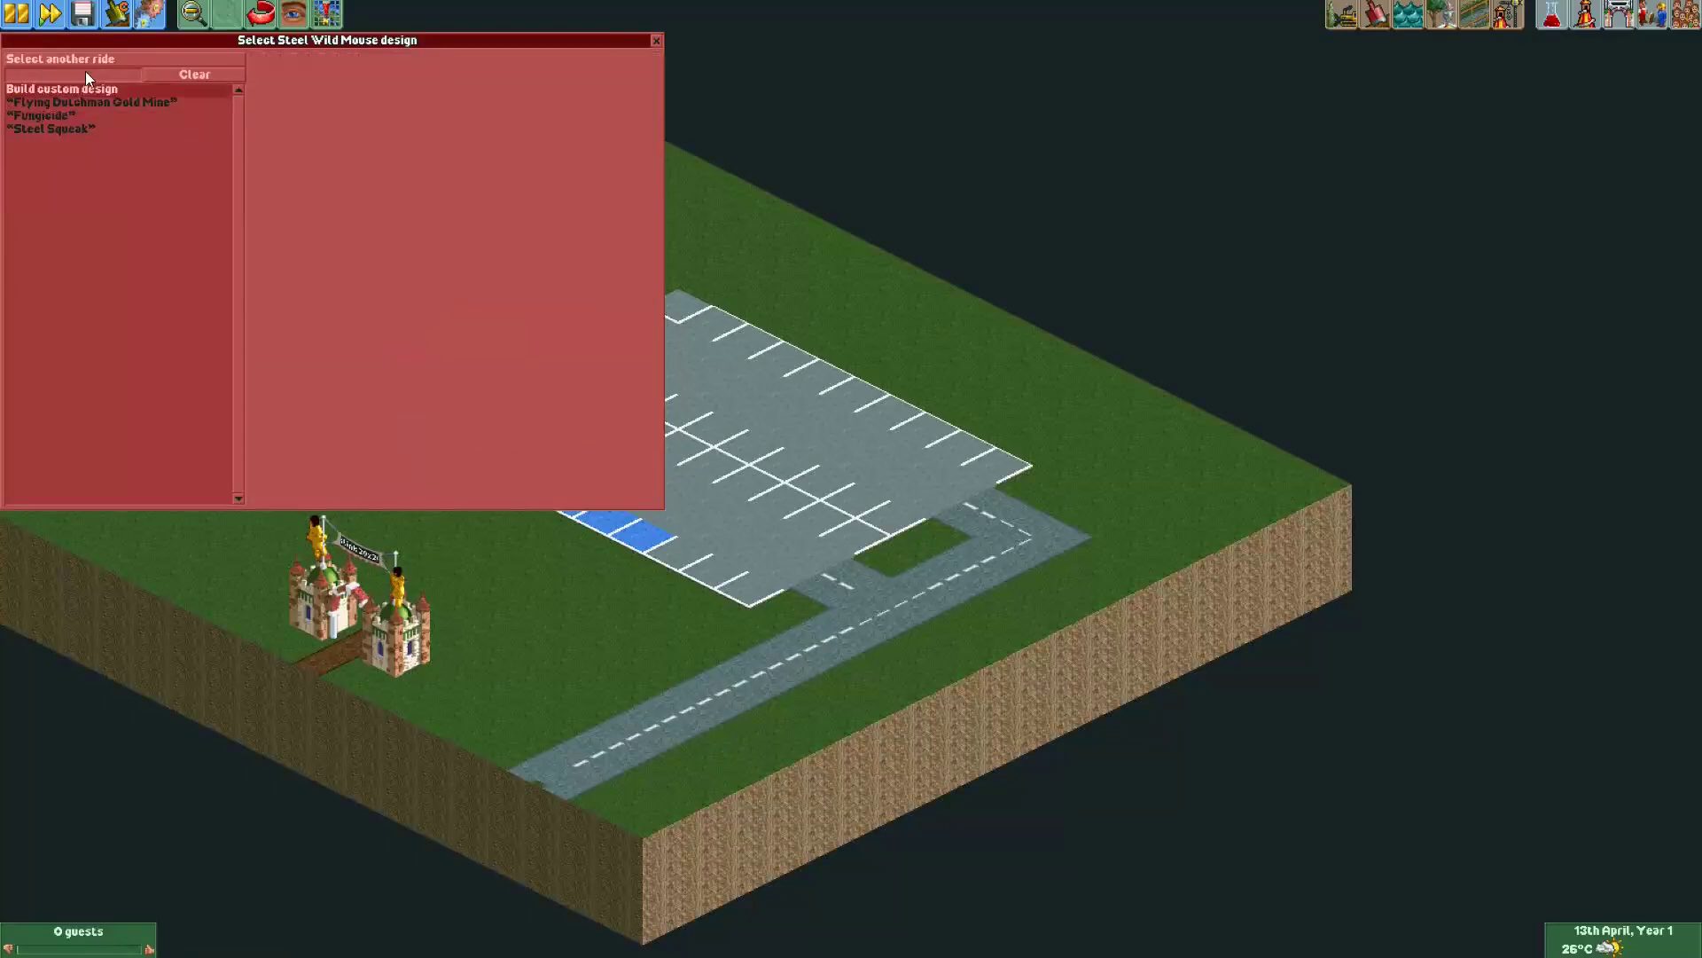
{"action": "left_click", "coordinate": [88, 92]}
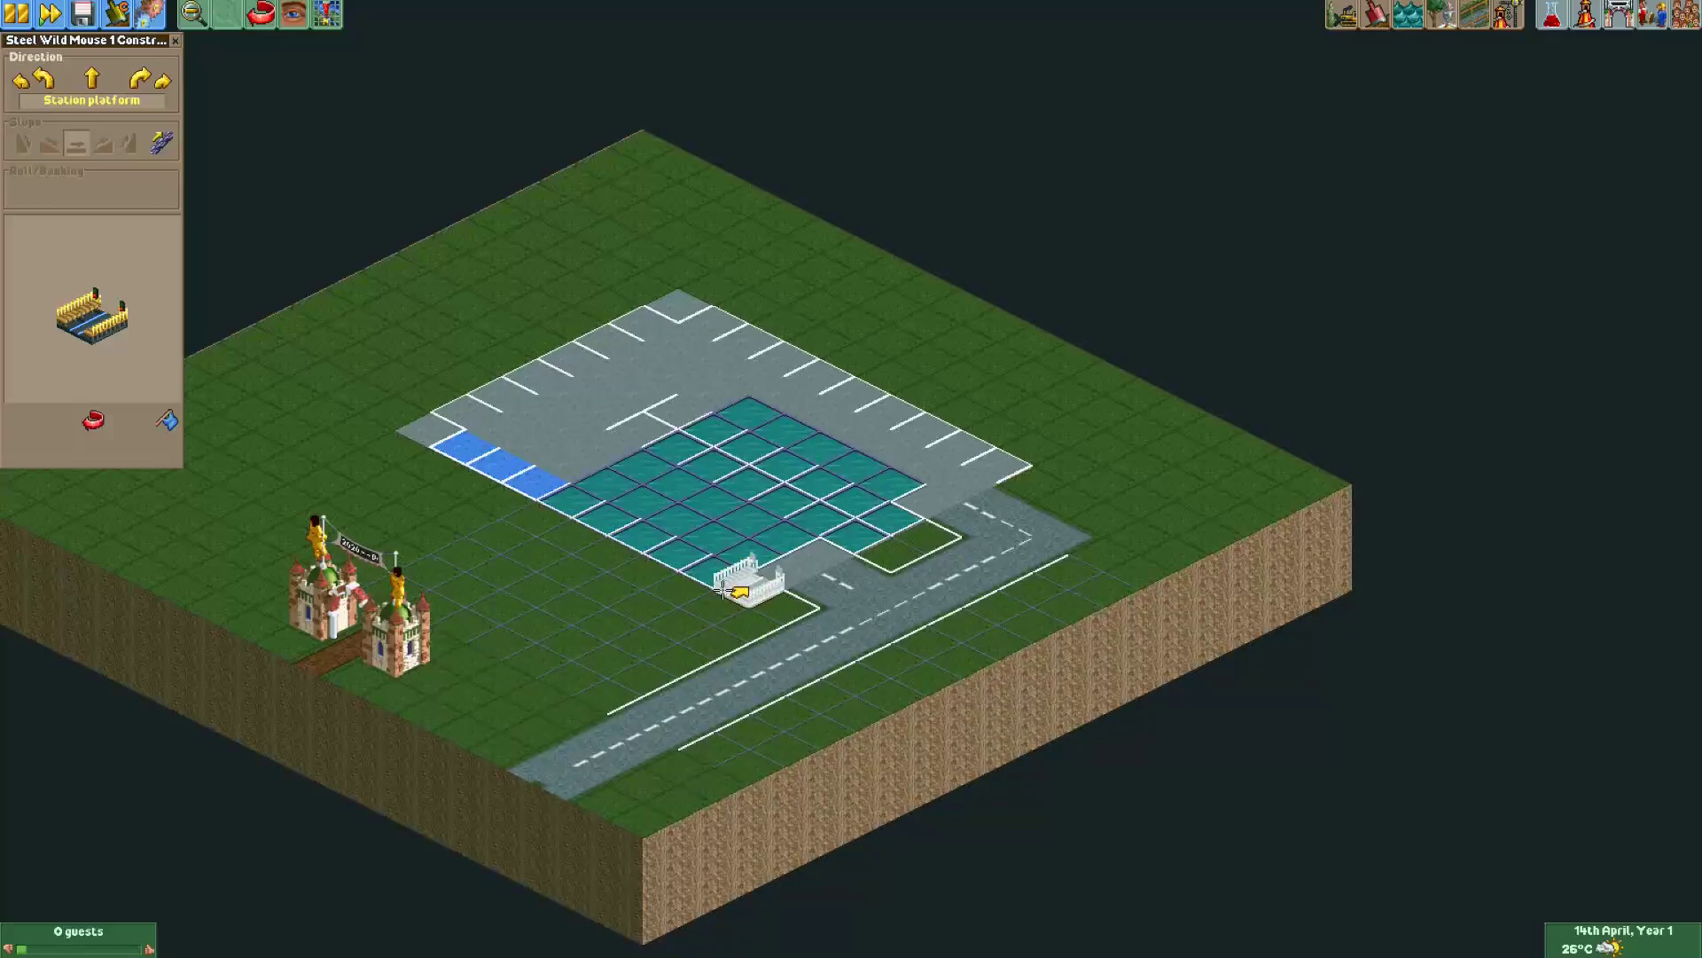
{"action": "left_click", "coordinate": [725, 588]}
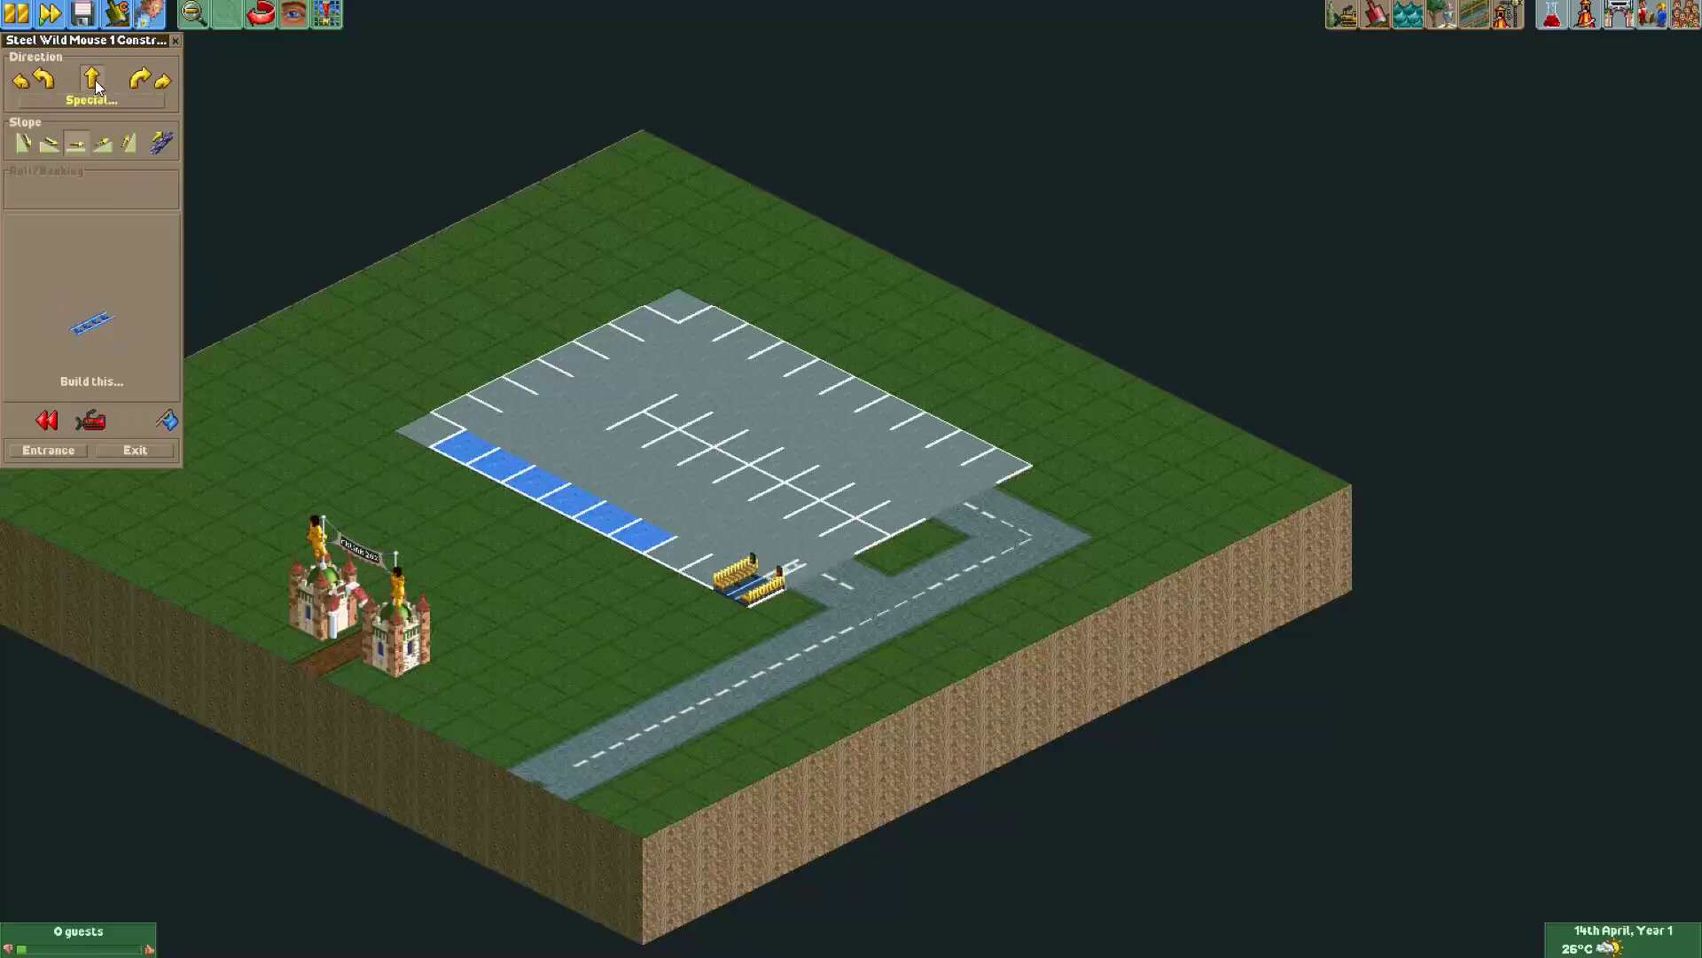
Extend straight track from the station along the road-side edge of the car park, with block brakes partway along.
{"action": "left_click", "coordinate": [126, 316]}
{"action": "left_click", "coordinate": [126, 315]}
{"action": "left_click_drag", "start_coordinate": [861, 555], "coordinate": [748, 532]}
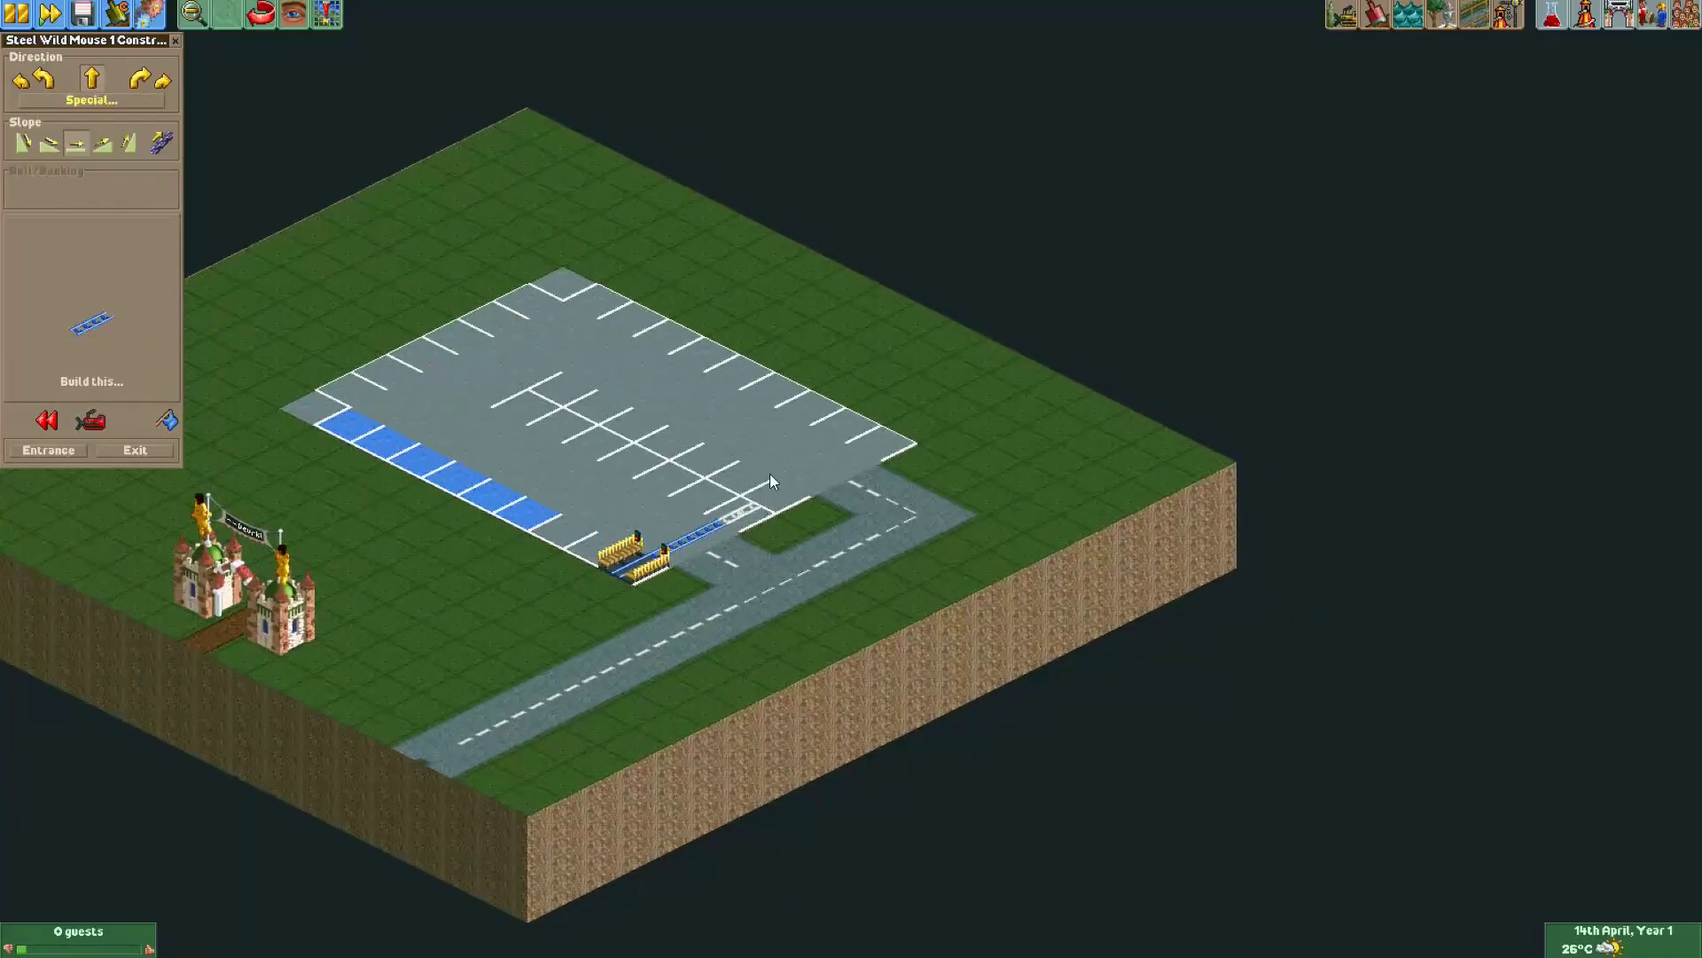
{"action": "left_click", "coordinate": [140, 269]}
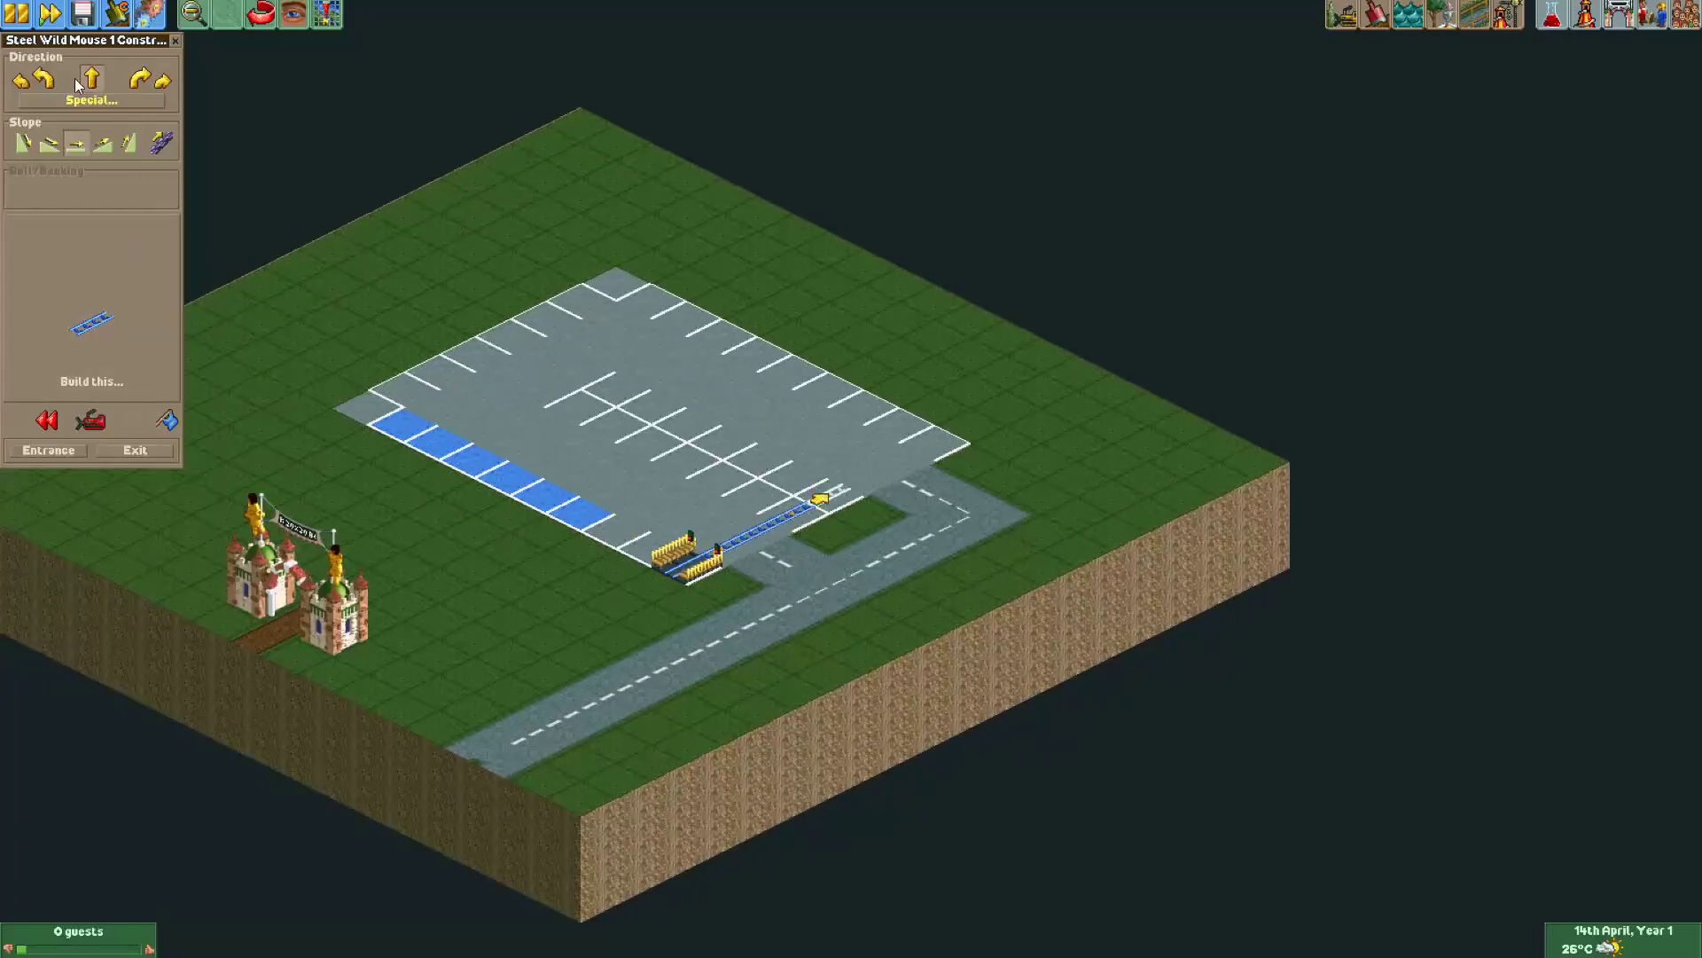
{"action": "left_click", "coordinate": [61, 100]}
{"action": "left_click", "coordinate": [65, 154]}
{"action": "left_click_drag", "start_coordinate": [779, 523], "coordinate": [716, 526]}
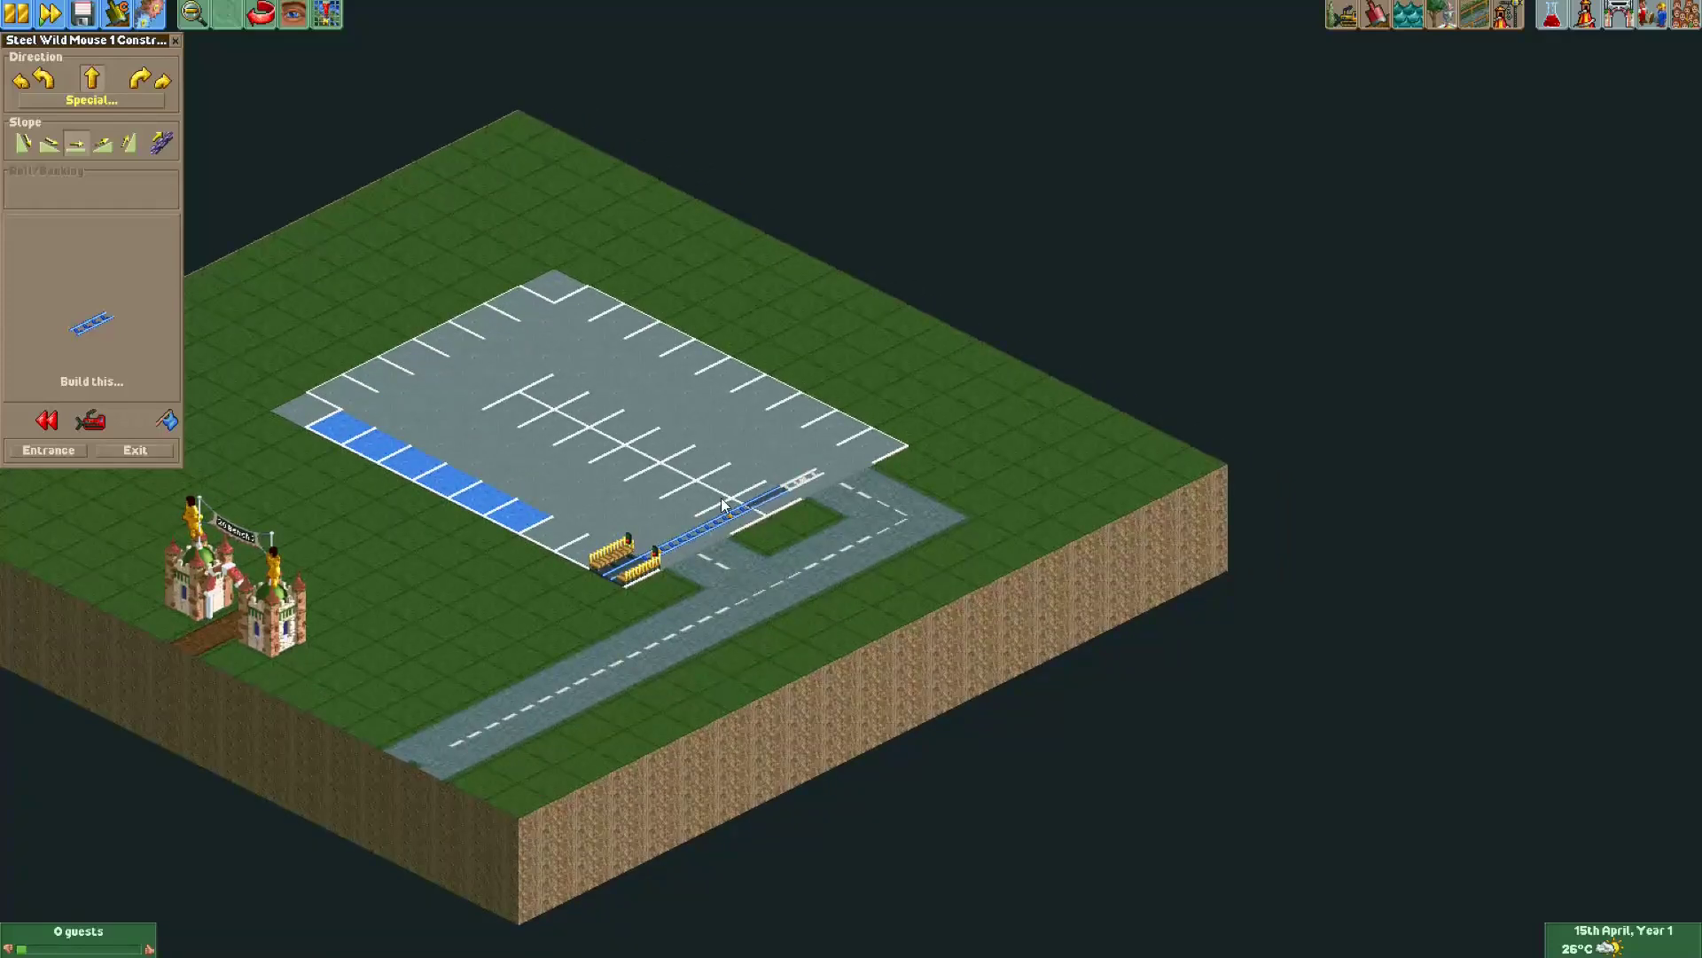
{"action": "left_click", "coordinate": [97, 321]}
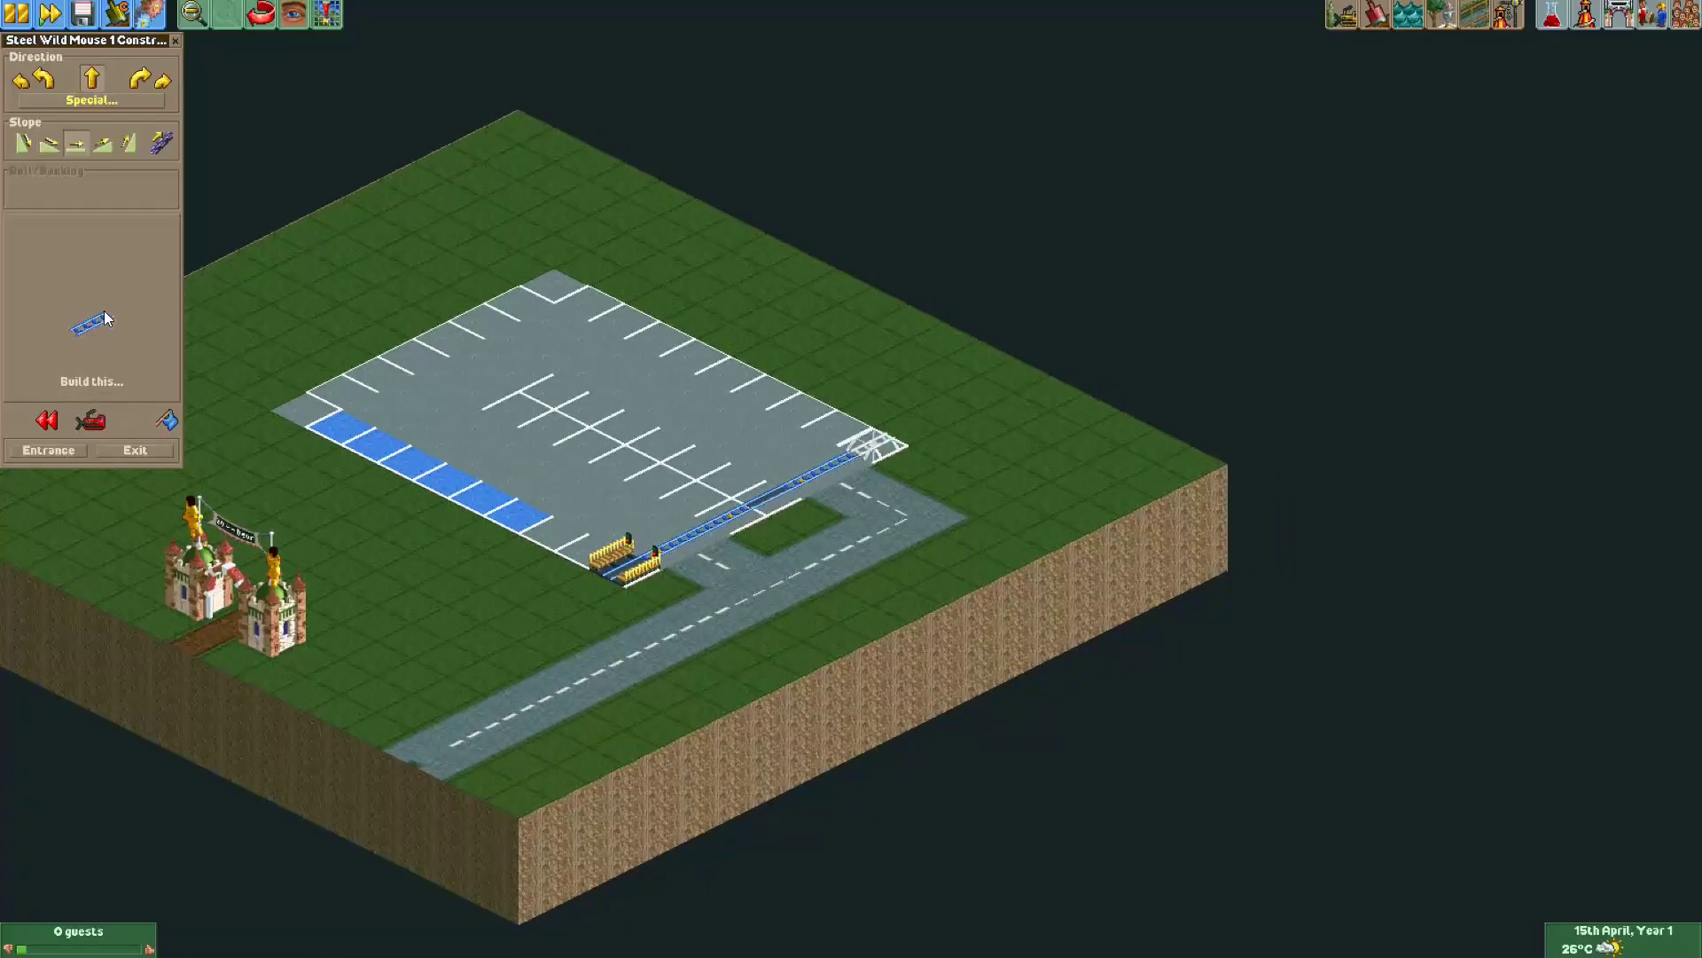
Add block brakes at the far edge of the car park and a tight left U-turn on the grass.
{"action": "left_click", "coordinate": [78, 99]}
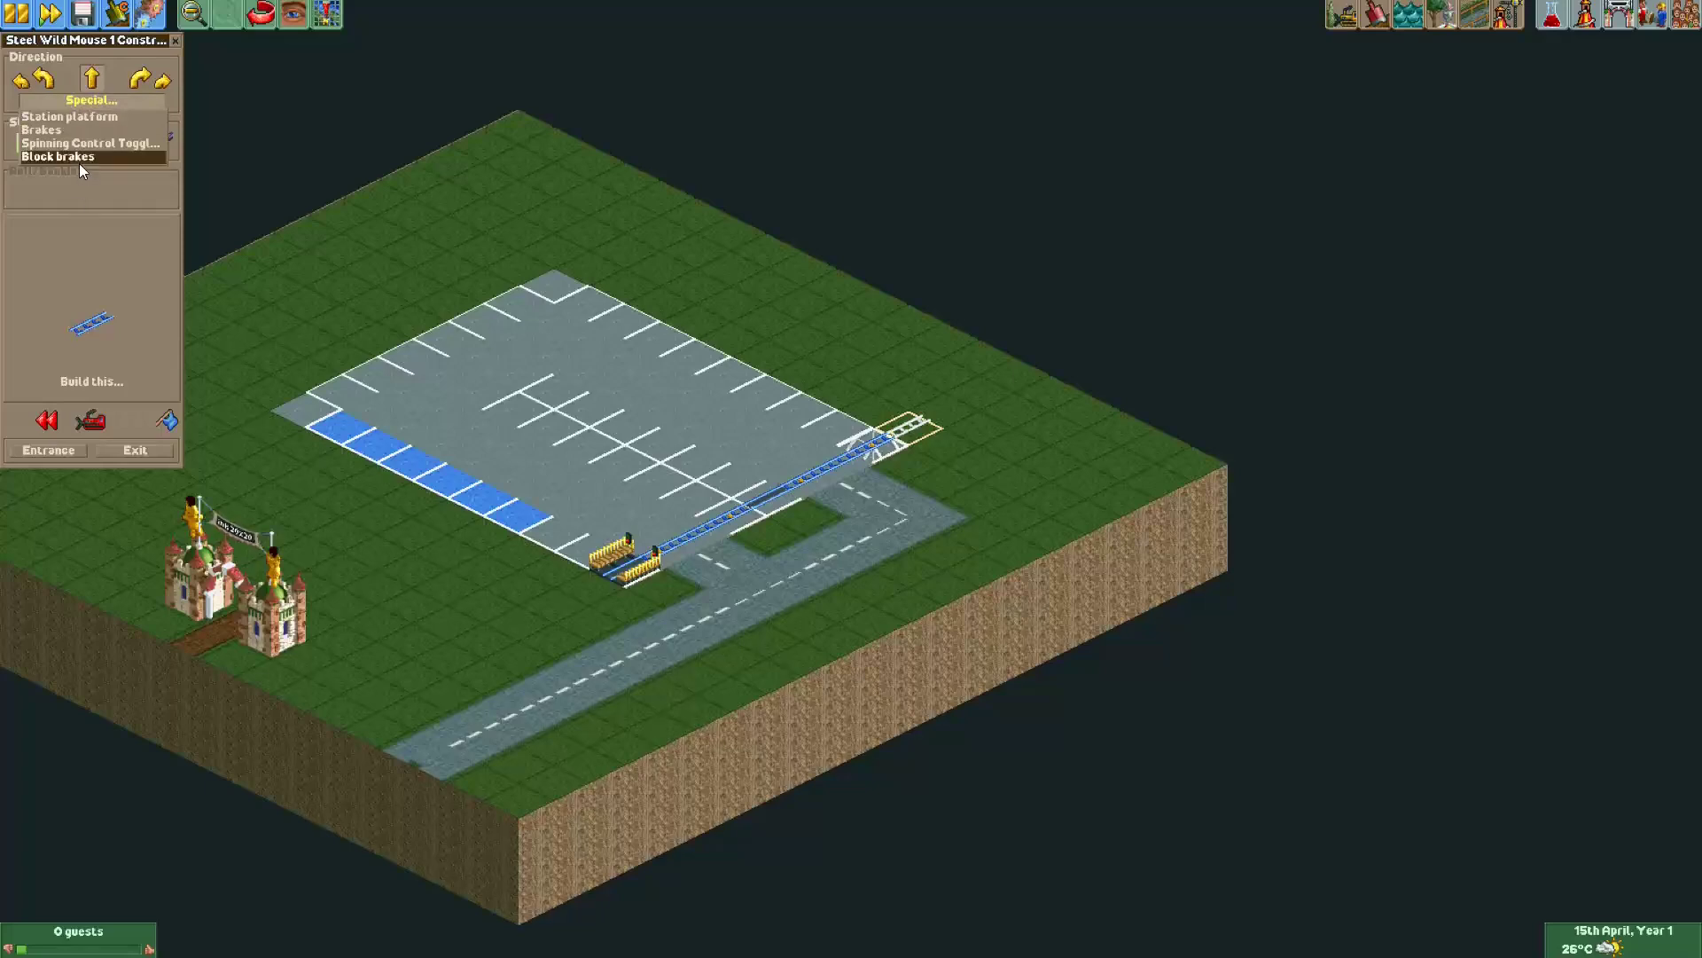
{"action": "left_click", "coordinate": [78, 160]}
{"action": "left_click", "coordinate": [91, 321]}
{"action": "left_click", "coordinate": [22, 79]}
{"action": "left_click", "coordinate": [99, 273]}
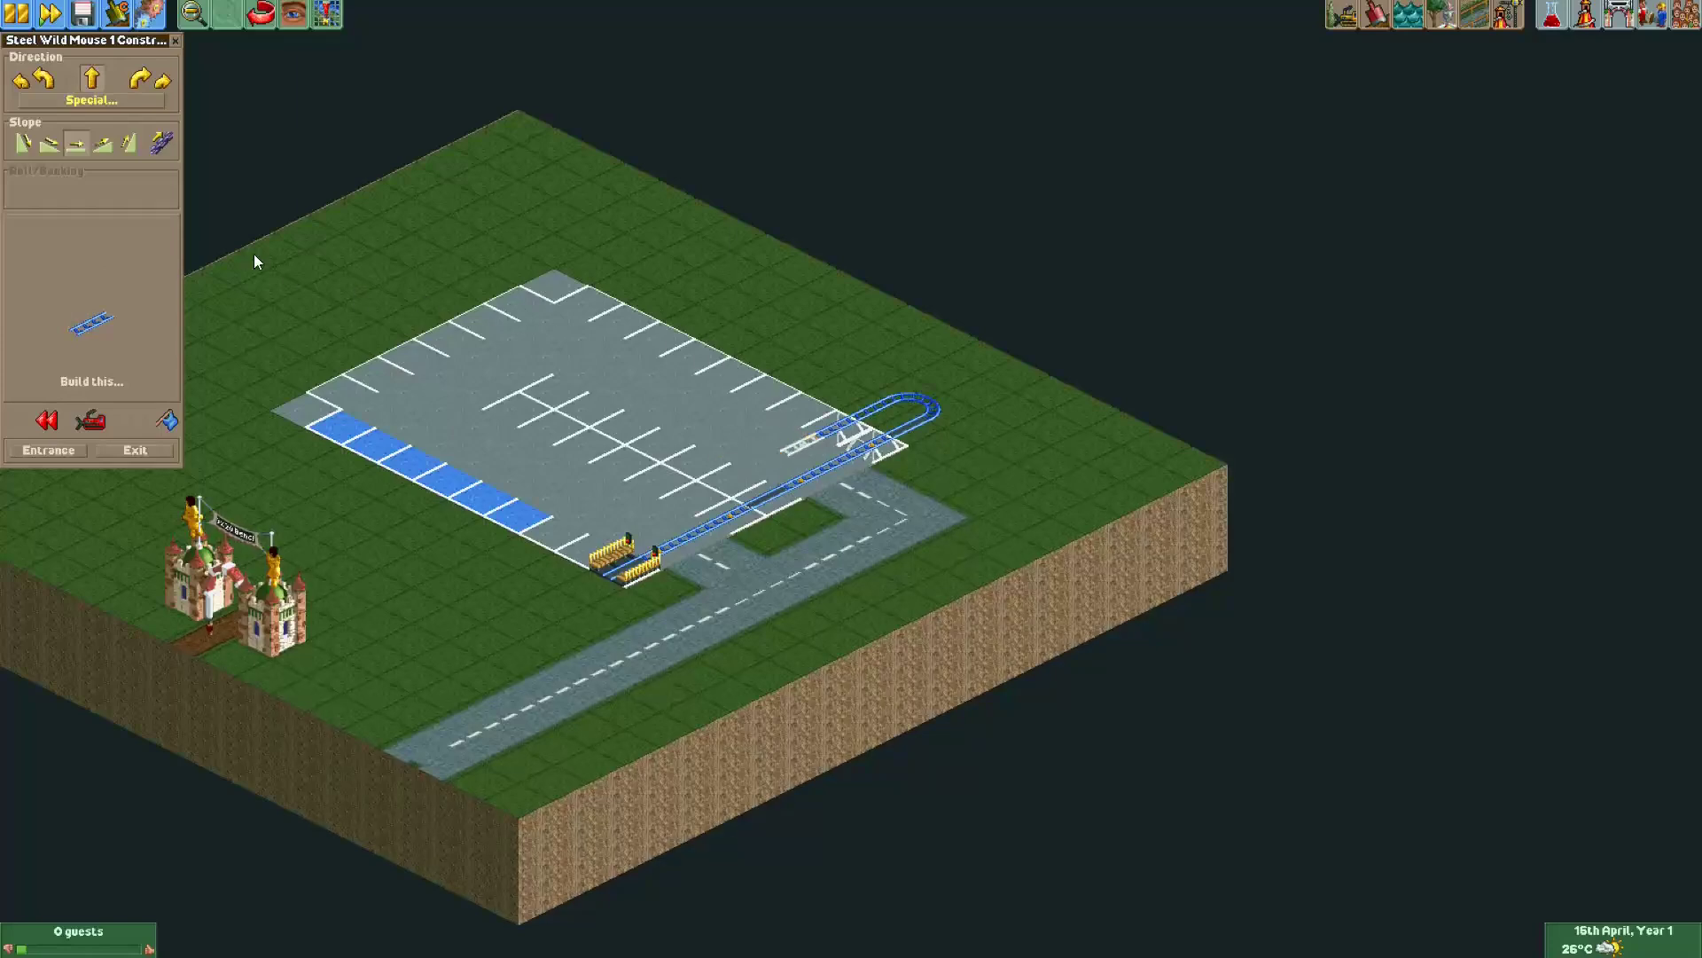
Run the track back across the car park with straights and block brakes, ending in a tight right U-turn near the station.
{"action": "left_click", "coordinate": [96, 101]}
{"action": "left_click", "coordinate": [89, 157]}
{"action": "left_click", "coordinate": [94, 299]}
{"action": "left_click", "coordinate": [94, 299]}
{"action": "left_click", "coordinate": [94, 299]}
{"action": "left_click", "coordinate": [101, 100]}
{"action": "left_click", "coordinate": [94, 156]}
{"action": "left_click", "coordinate": [97, 257]}
{"action": "left_click", "coordinate": [166, 82]}
{"action": "left_click", "coordinate": [128, 282]}
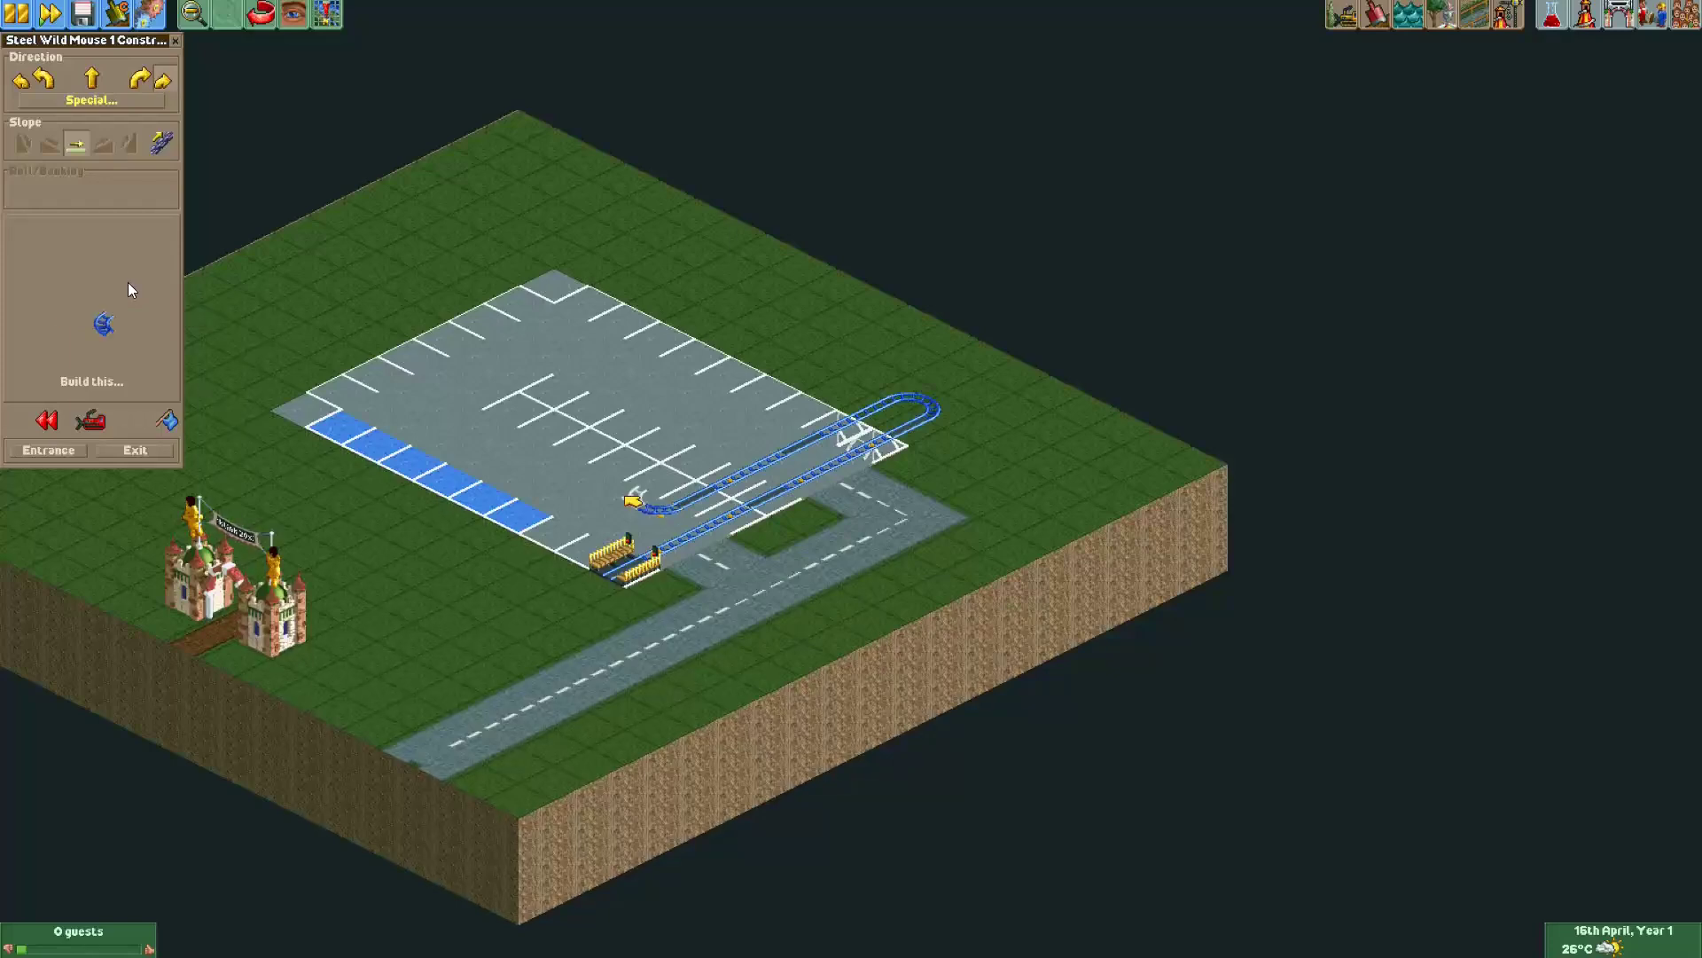
{"action": "left_click", "coordinate": [98, 83]}
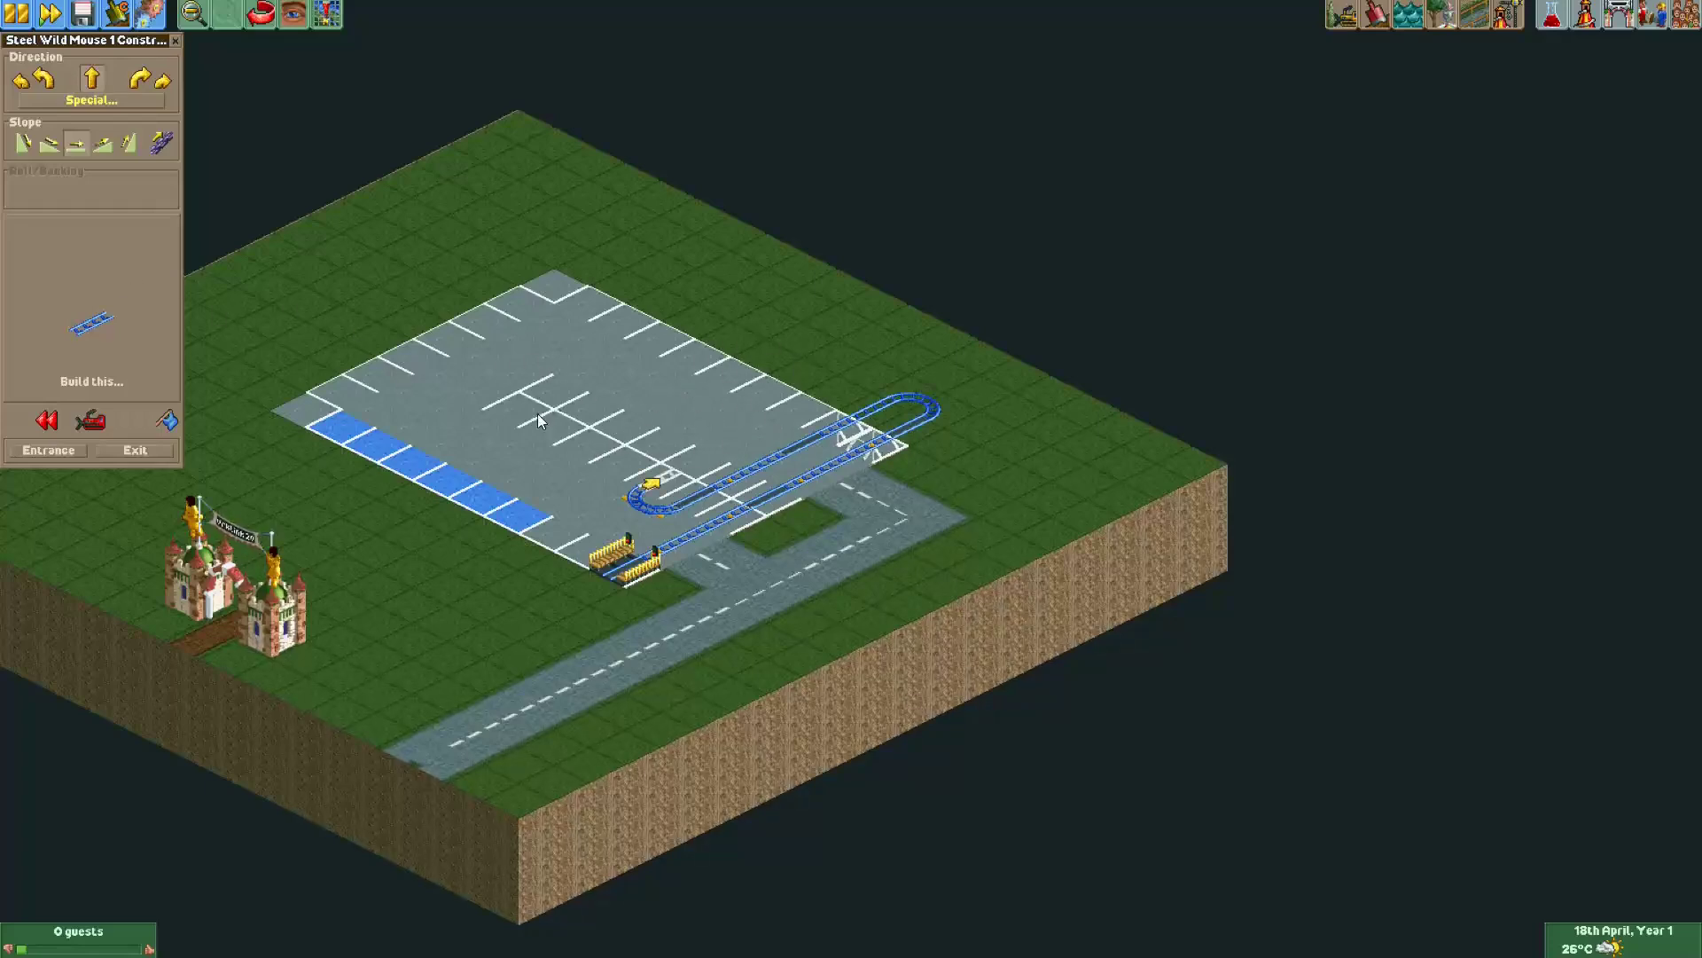
Build the second outward run with straights and block brakes, finishing with a left U-turn beyond the far edge.
{"action": "left_click", "coordinate": [90, 101]}
{"action": "left_click", "coordinate": [83, 157]}
{"action": "left_click", "coordinate": [93, 274]}
{"action": "left_click", "coordinate": [93, 274]}
{"action": "left_click", "coordinate": [94, 274]}
{"action": "left_click", "coordinate": [94, 273]}
{"action": "left_click", "coordinate": [93, 274]}
{"action": "left_click", "coordinate": [90, 101]}
{"action": "left_click", "coordinate": [81, 156]}
{"action": "left_click", "coordinate": [94, 244]}
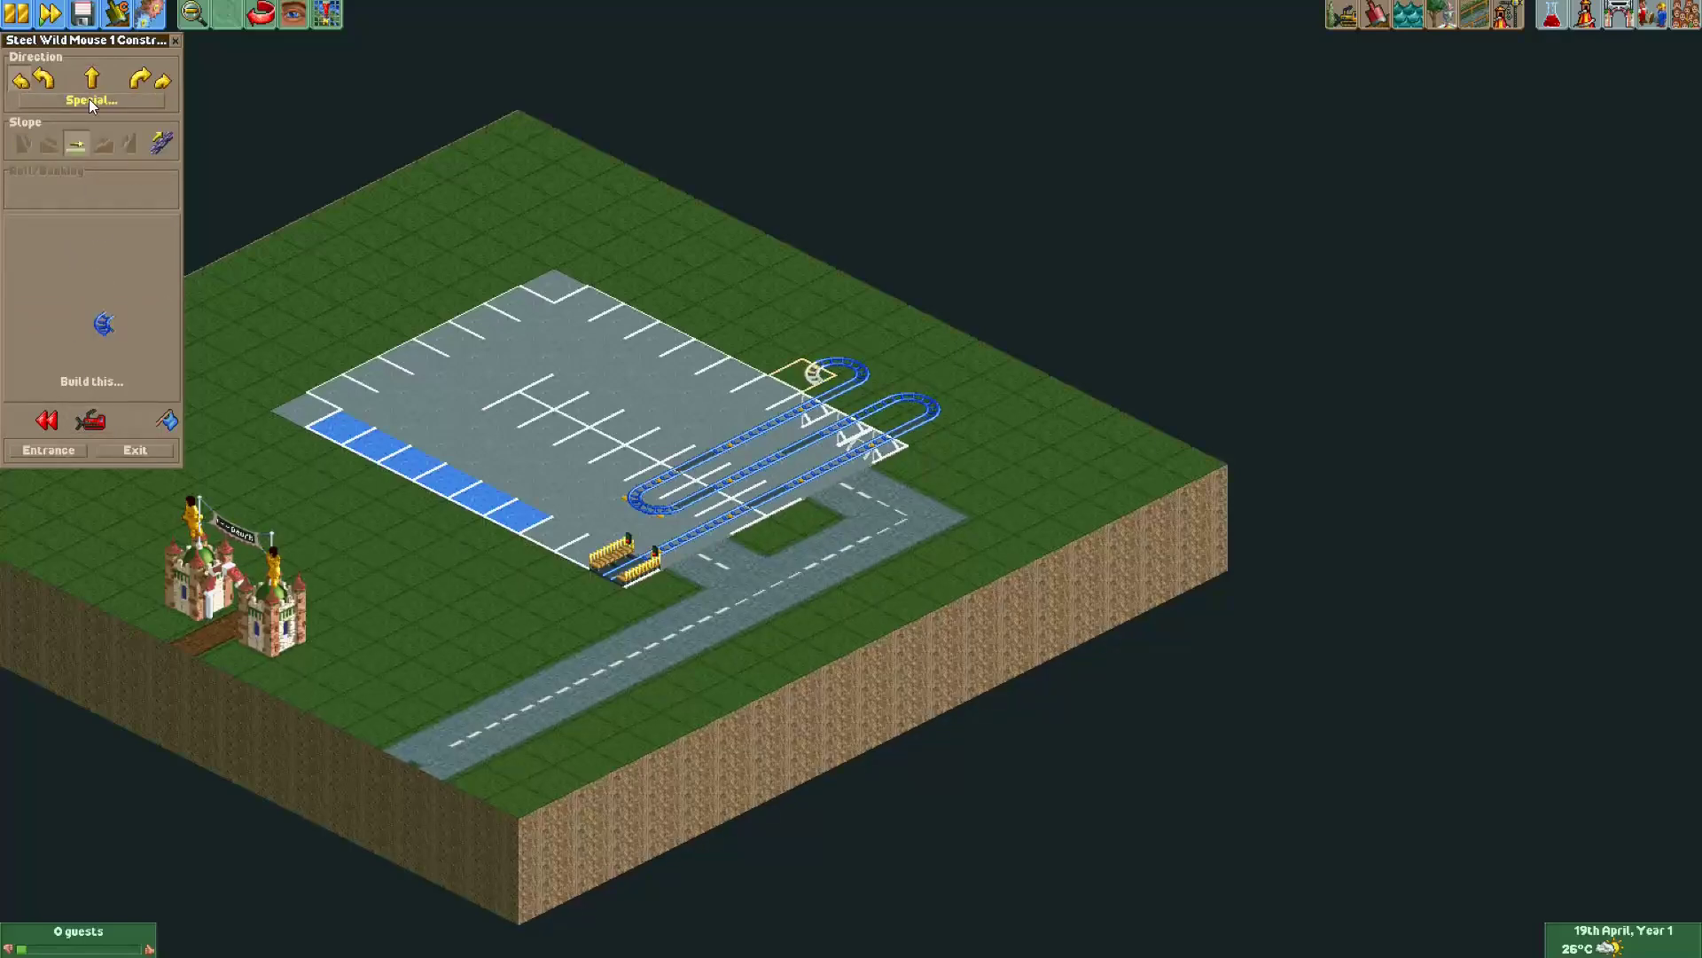
Build the second return run from the far edge and turn it right towards the third row of bays.
{"action": "left_click", "coordinate": [94, 239]}
{"action": "left_click", "coordinate": [94, 239]}
{"action": "left_click", "coordinate": [94, 239]}
{"action": "left_click", "coordinate": [94, 239]}
{"action": "left_click", "coordinate": [163, 81]}
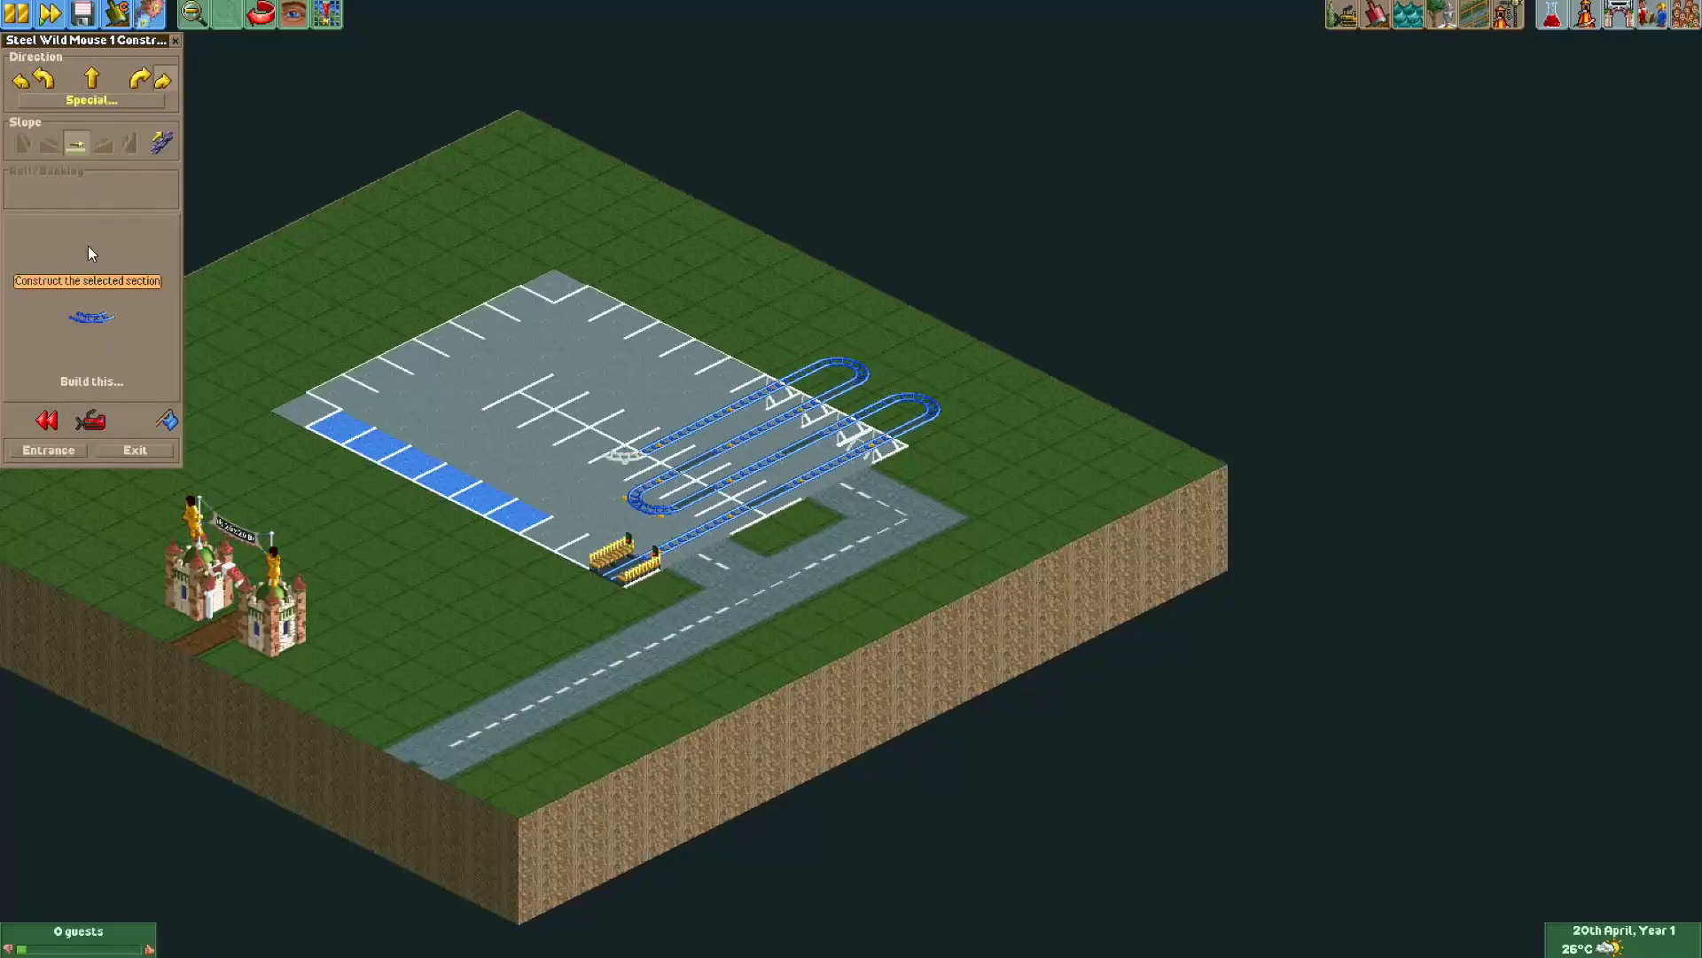
{"action": "left_click", "coordinate": [88, 247]}
{"action": "left_click", "coordinate": [87, 247]}
Build the third outward run with block brakes and a left U-turn beyond the far edge.
{"action": "left_click", "coordinate": [90, 101]}
{"action": "left_click", "coordinate": [88, 158]}
{"action": "left_click", "coordinate": [93, 253]}
{"action": "left_click", "coordinate": [92, 253]}
{"action": "left_click", "coordinate": [20, 81]}
{"action": "left_click", "coordinate": [92, 253]}
Build the third return run with straights and block brakes, ending in a right U-turn.
{"action": "left_click", "coordinate": [92, 79]}
{"action": "left_click", "coordinate": [93, 255]}
{"action": "left_click", "coordinate": [91, 101]}
{"action": "left_click", "coordinate": [89, 155]}
{"action": "left_click", "coordinate": [92, 239]}
{"action": "left_click", "coordinate": [163, 80]}
{"action": "left_click", "coordinate": [93, 232]}
Build the fourth outward run with straights and block brakes and a final left U-turn beyond the far edge.
{"action": "left_click", "coordinate": [92, 79]}
{"action": "left_click", "coordinate": [91, 101]}
{"action": "left_click", "coordinate": [86, 156]}
{"action": "left_click", "coordinate": [85, 232]}
{"action": "left_click", "coordinate": [90, 101]}
{"action": "left_click", "coordinate": [87, 156]}
{"action": "left_click", "coordinate": [20, 81]}
{"action": "left_click", "coordinate": [92, 270]}
Run the track back past the blue bays with block brakes, and turn it along the entrance-side edge to rejoin the station.
{"action": "left_click", "coordinate": [91, 79]}
{"action": "left_click", "coordinate": [91, 101]}
{"action": "left_click", "coordinate": [89, 156]}
{"action": "left_click", "coordinate": [98, 269]}
{"action": "left_click", "coordinate": [90, 101]}
{"action": "left_click", "coordinate": [89, 156]}
{"action": "left_click", "coordinate": [87, 239]}
{"action": "left_click", "coordinate": [21, 81]}
{"action": "left_click", "coordinate": [163, 81]}
{"action": "left_click", "coordinate": [91, 79]}
{"action": "left_click", "coordinate": [88, 240]}
{"action": "left_click", "coordinate": [85, 239]}
Place the Steel Wild Mouse entrance beside the station platform at the end of the blue bays.
{"action": "left_click", "coordinate": [66, 454]}
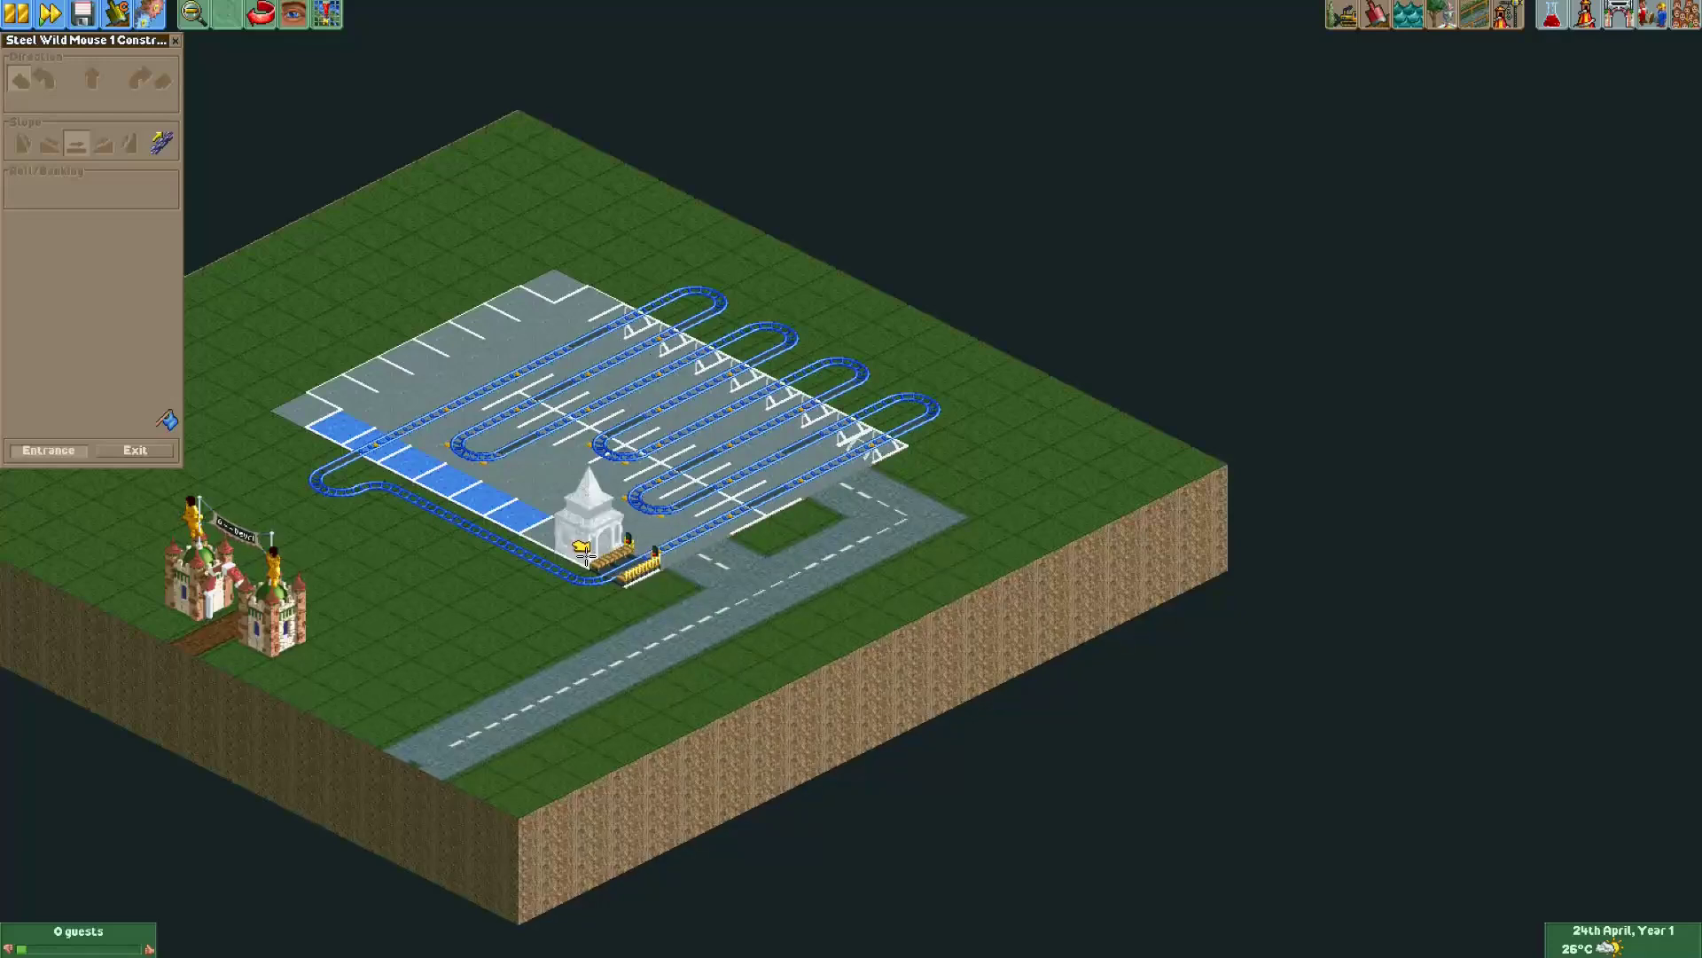
{"action": "left_click", "coordinate": [588, 555]}
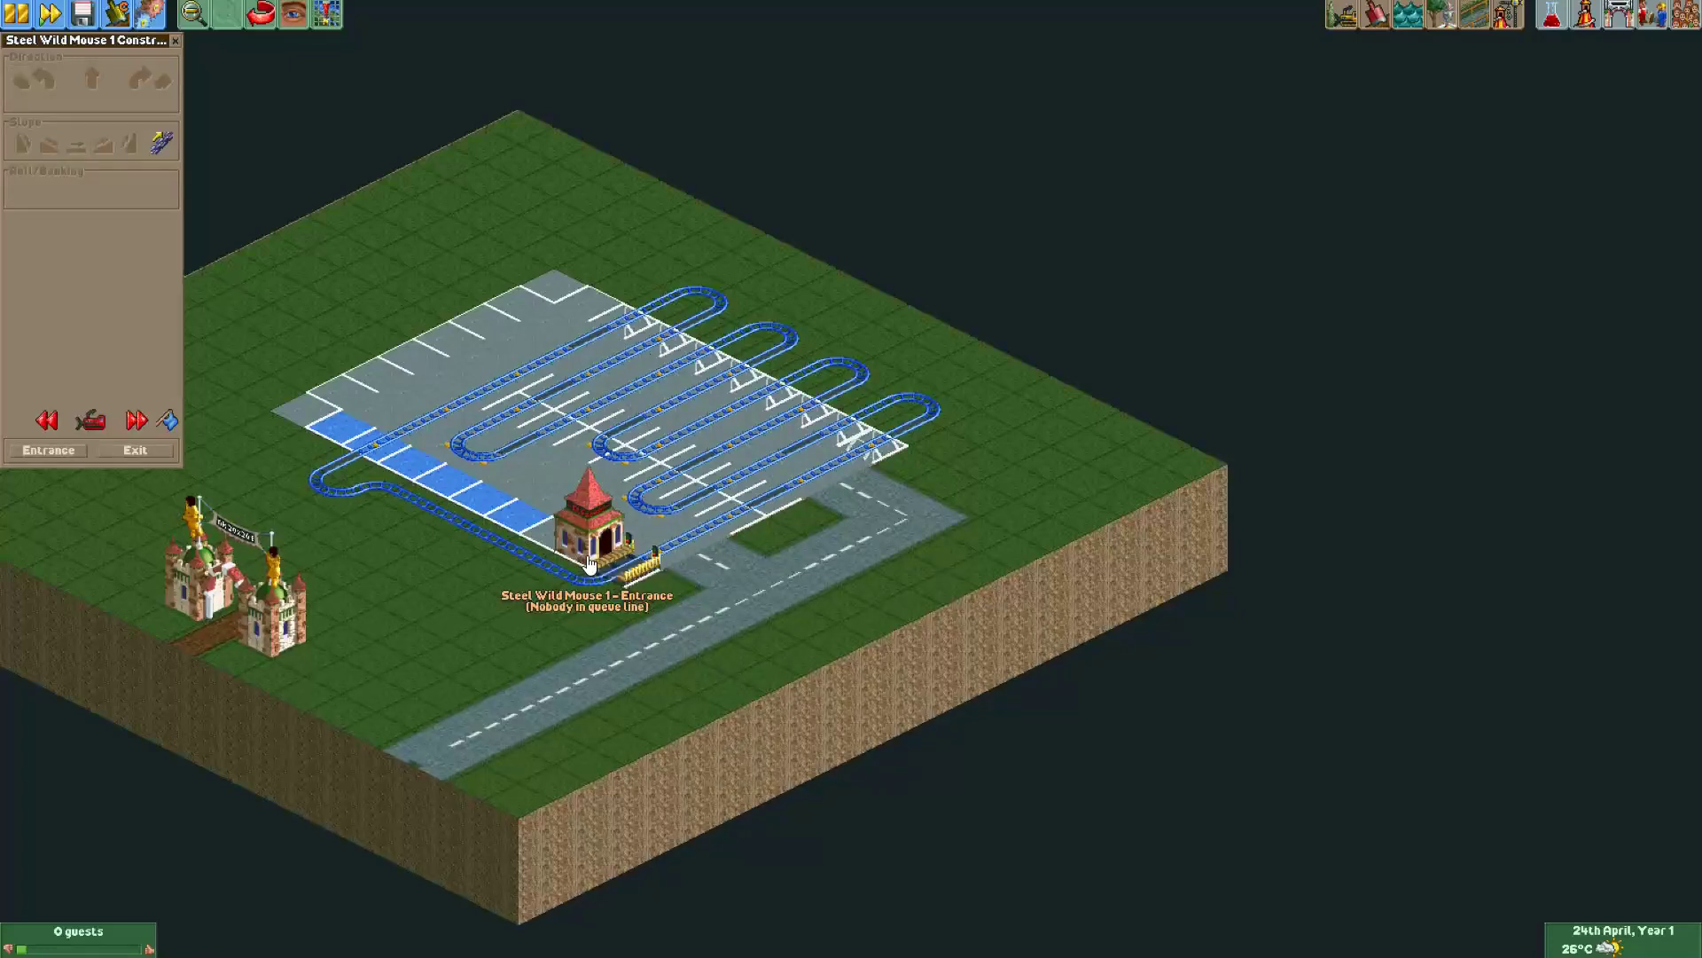
Finish the track construction and set the Steel Wild Mouse's station style to No entrance.
{"action": "left_click", "coordinate": [174, 41]}
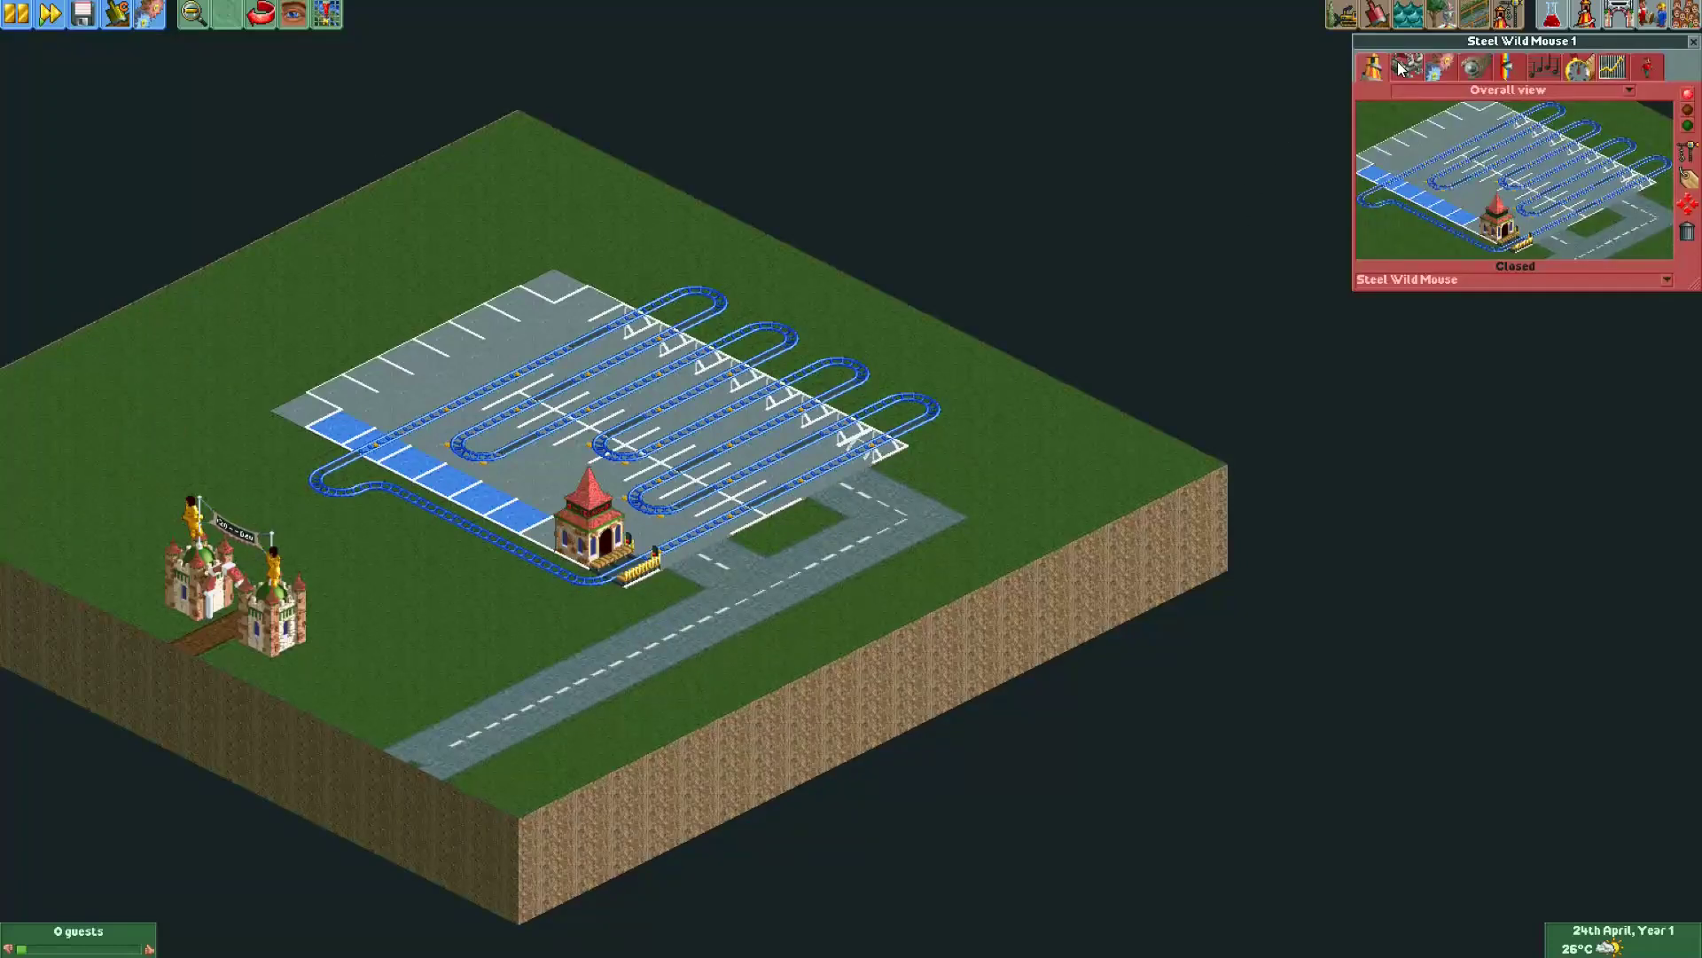
{"action": "left_click", "coordinate": [1515, 67]}
{"action": "left_click", "coordinate": [1498, 156]}
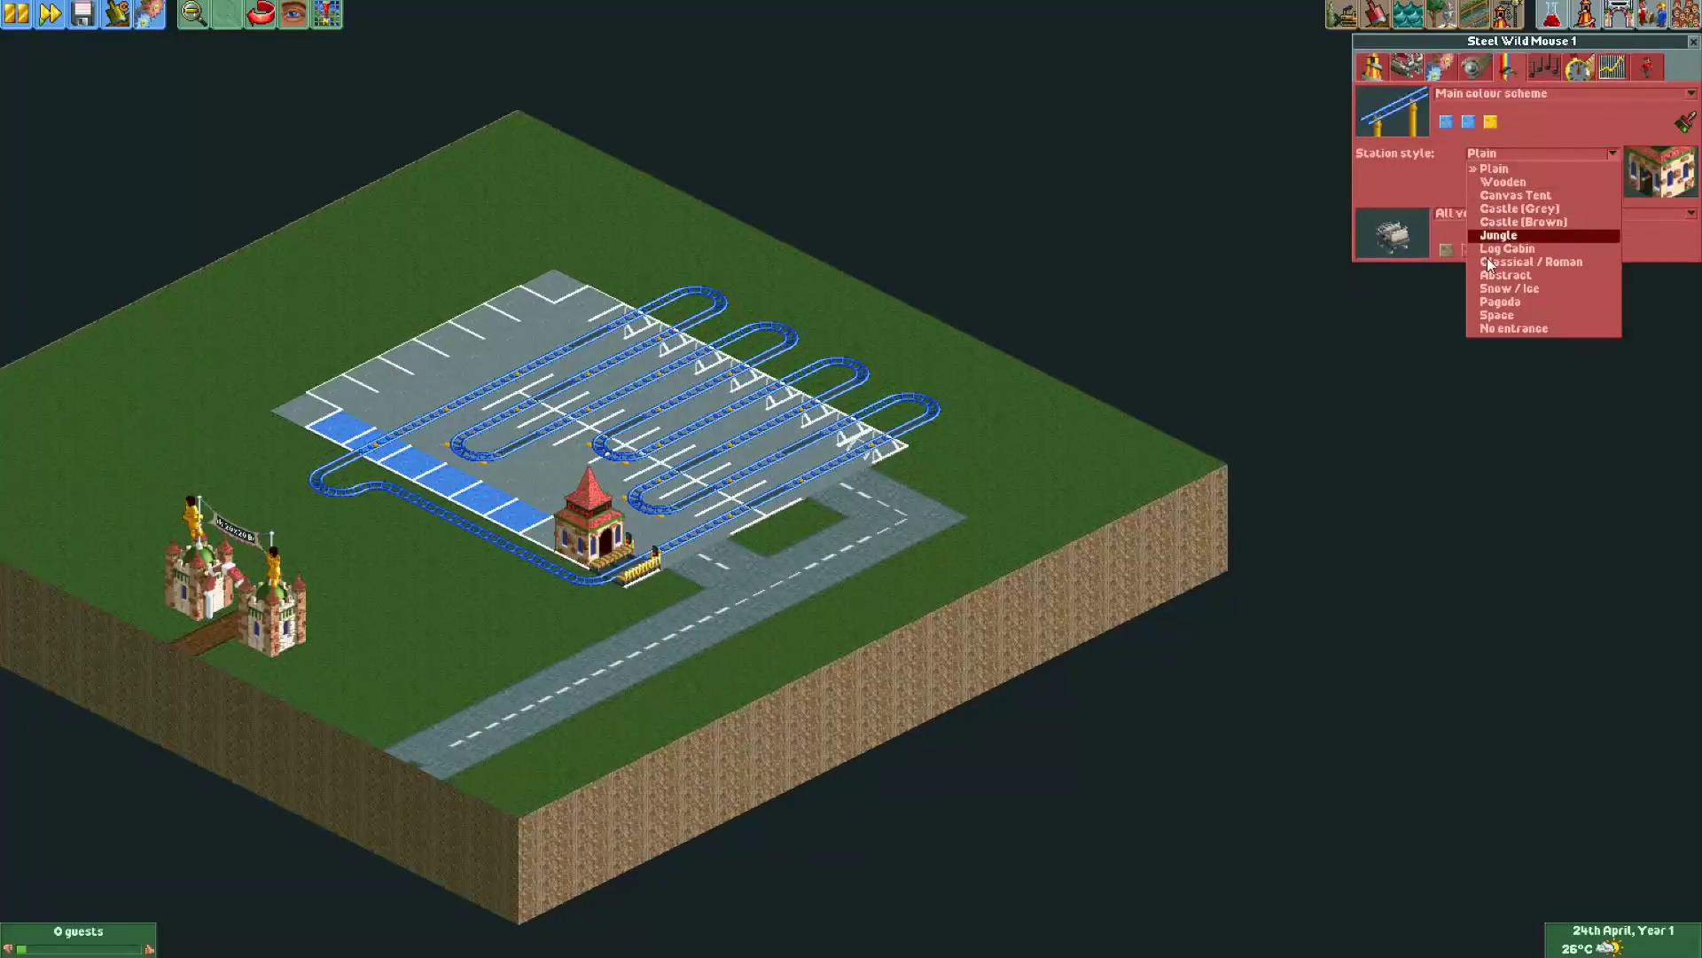
{"action": "left_click", "coordinate": [1495, 331]}
Set the ride's vehicle type to Sports Cars and move its window clear of the car park.
{"action": "left_click", "coordinate": [1417, 78]}
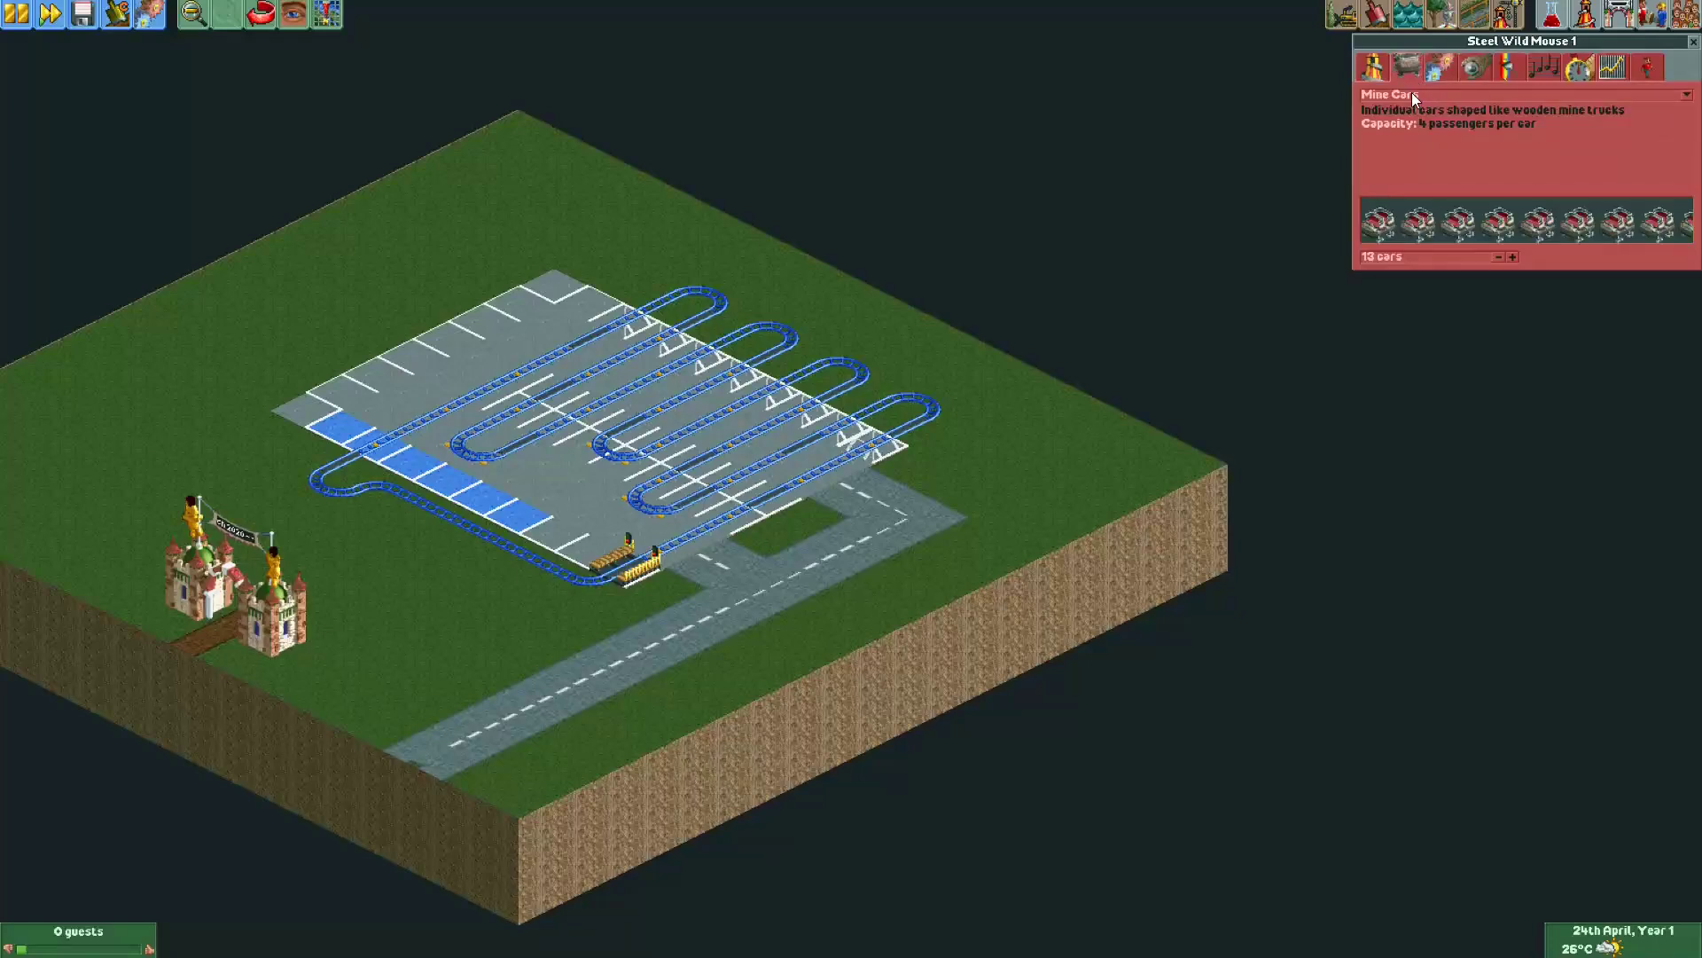
{"action": "left_click", "coordinate": [1412, 93]}
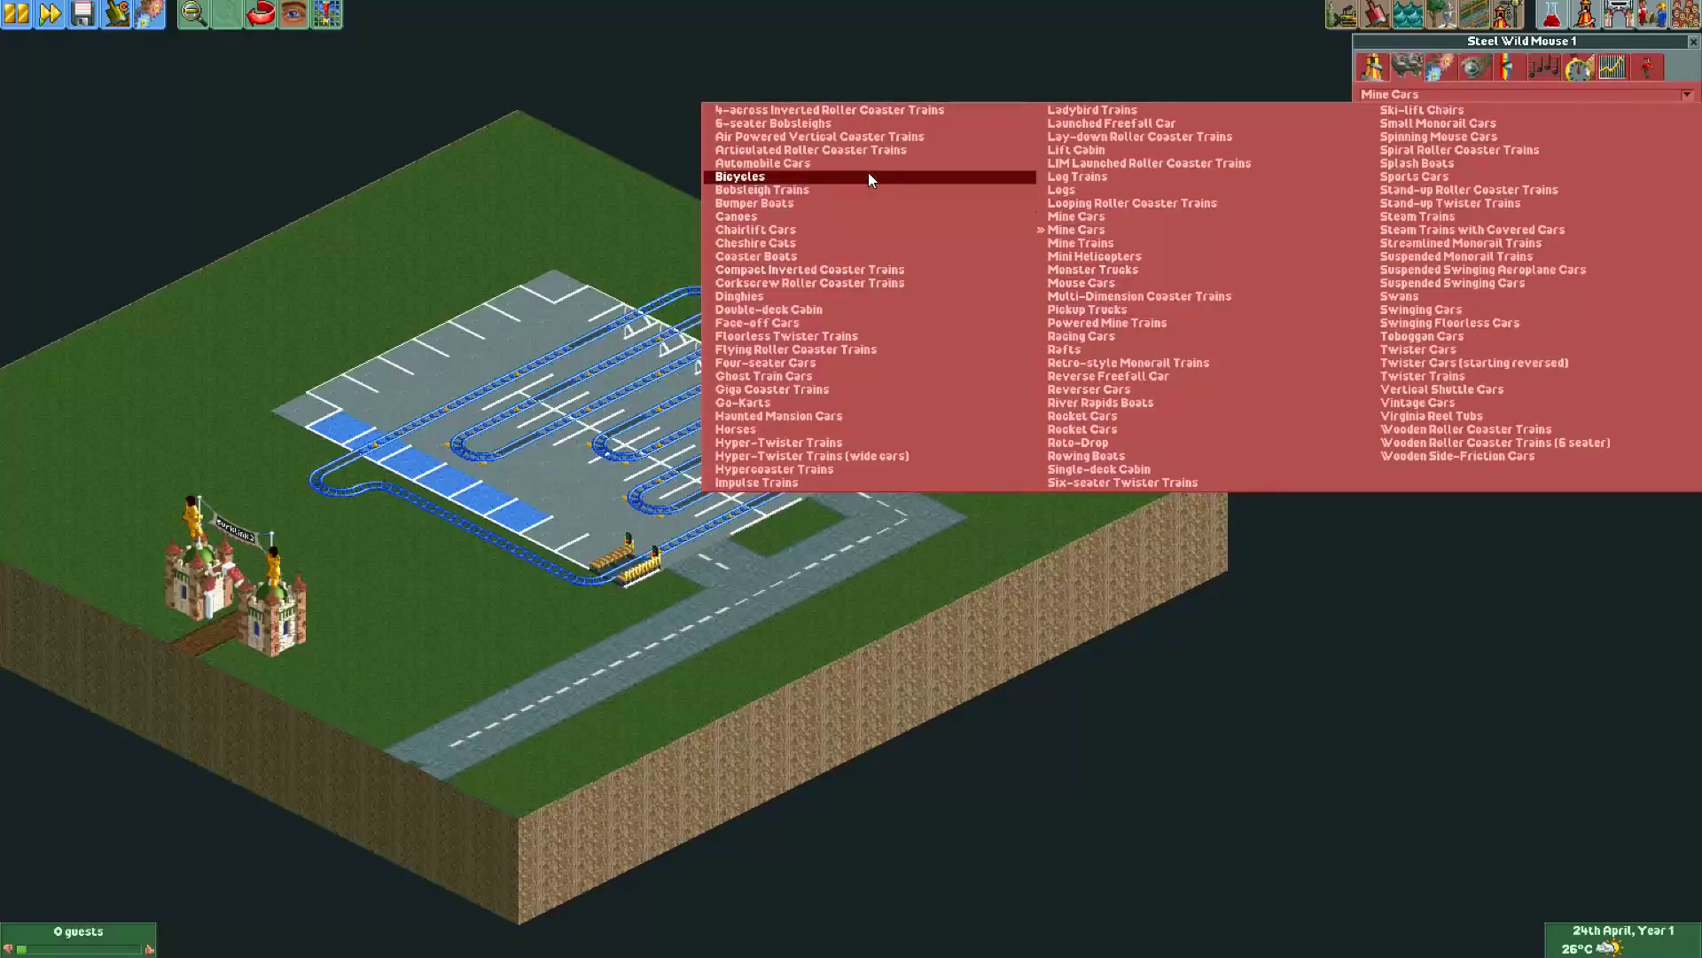
{"action": "left_click", "coordinate": [1454, 178]}
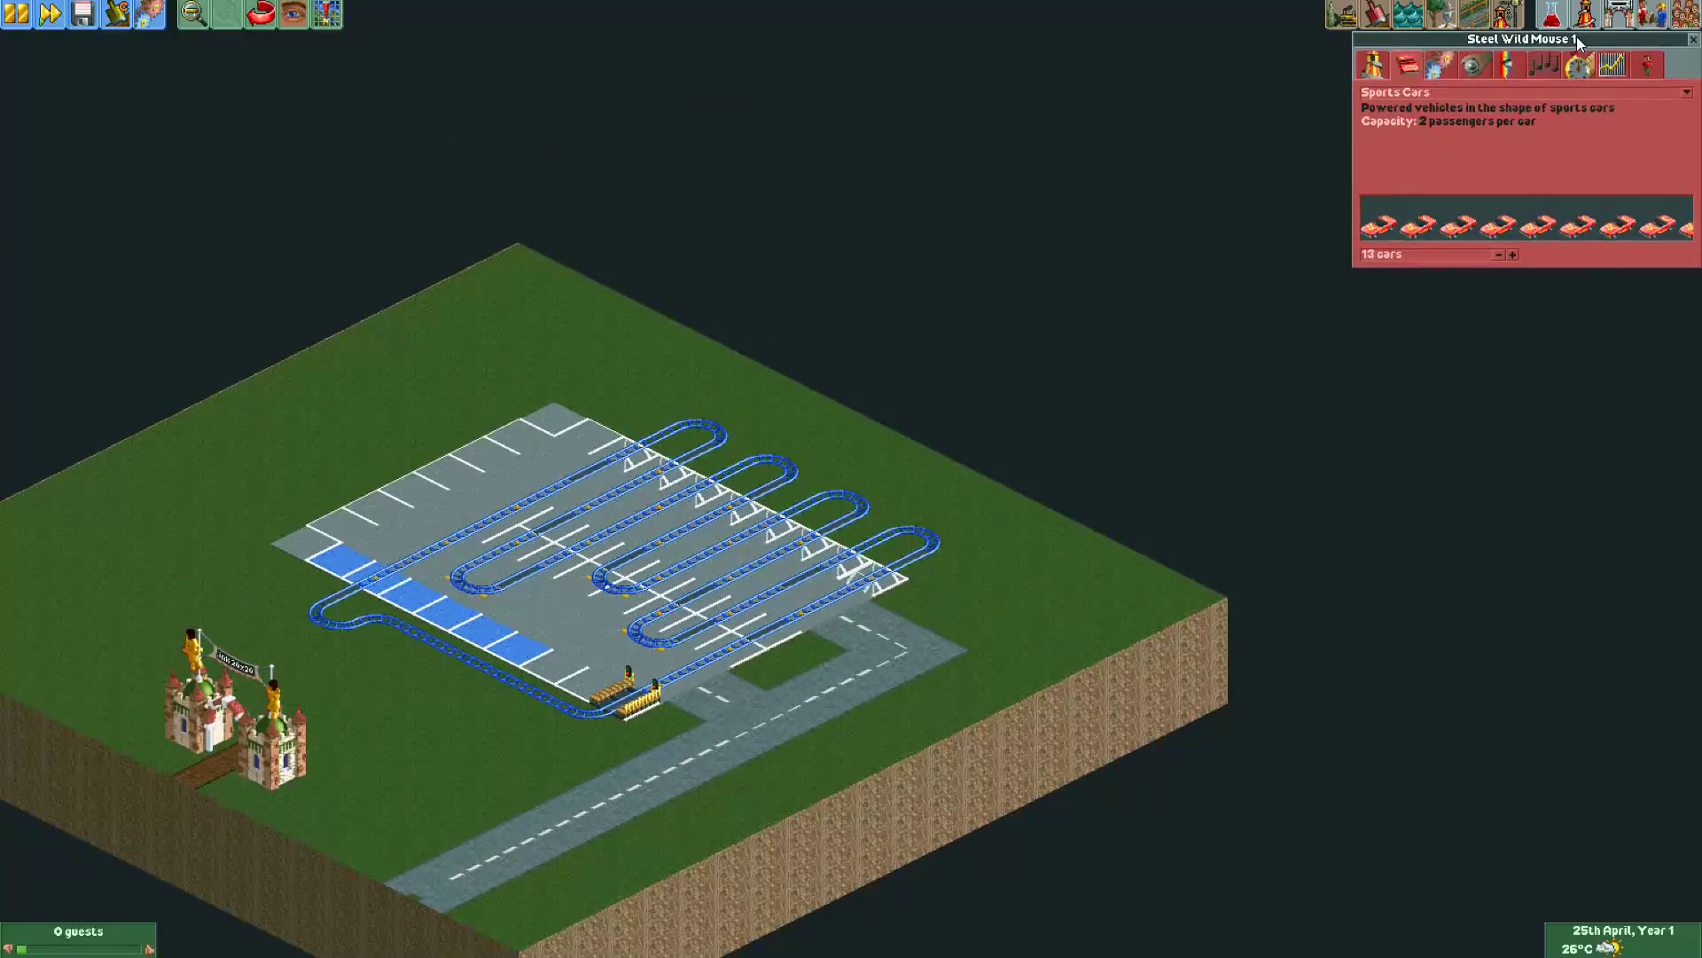
{"action": "left_click_drag", "start_coordinate": [1573, 41], "coordinate": [296, 99]}
{"action": "key", "text": "Down"}
{"action": "key", "text": "Left"}
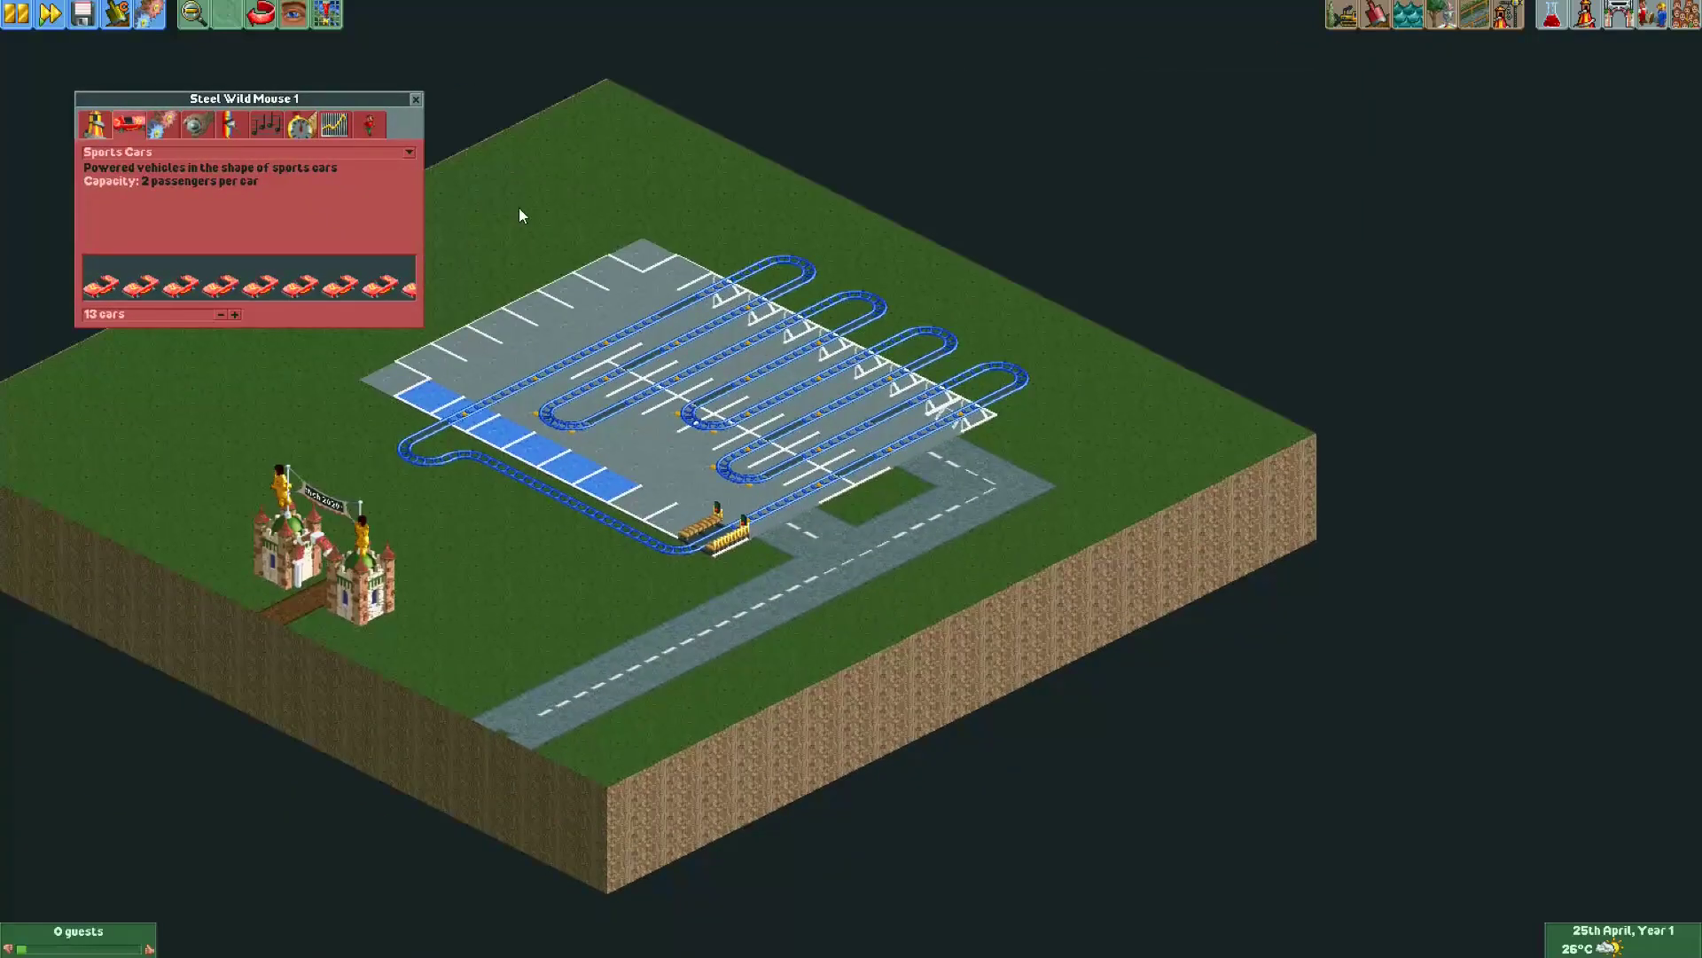
Try Automobile Cars as the ride's vehicle type, and switch back to Sports Cars.
{"action": "left_click", "coordinate": [124, 155]}
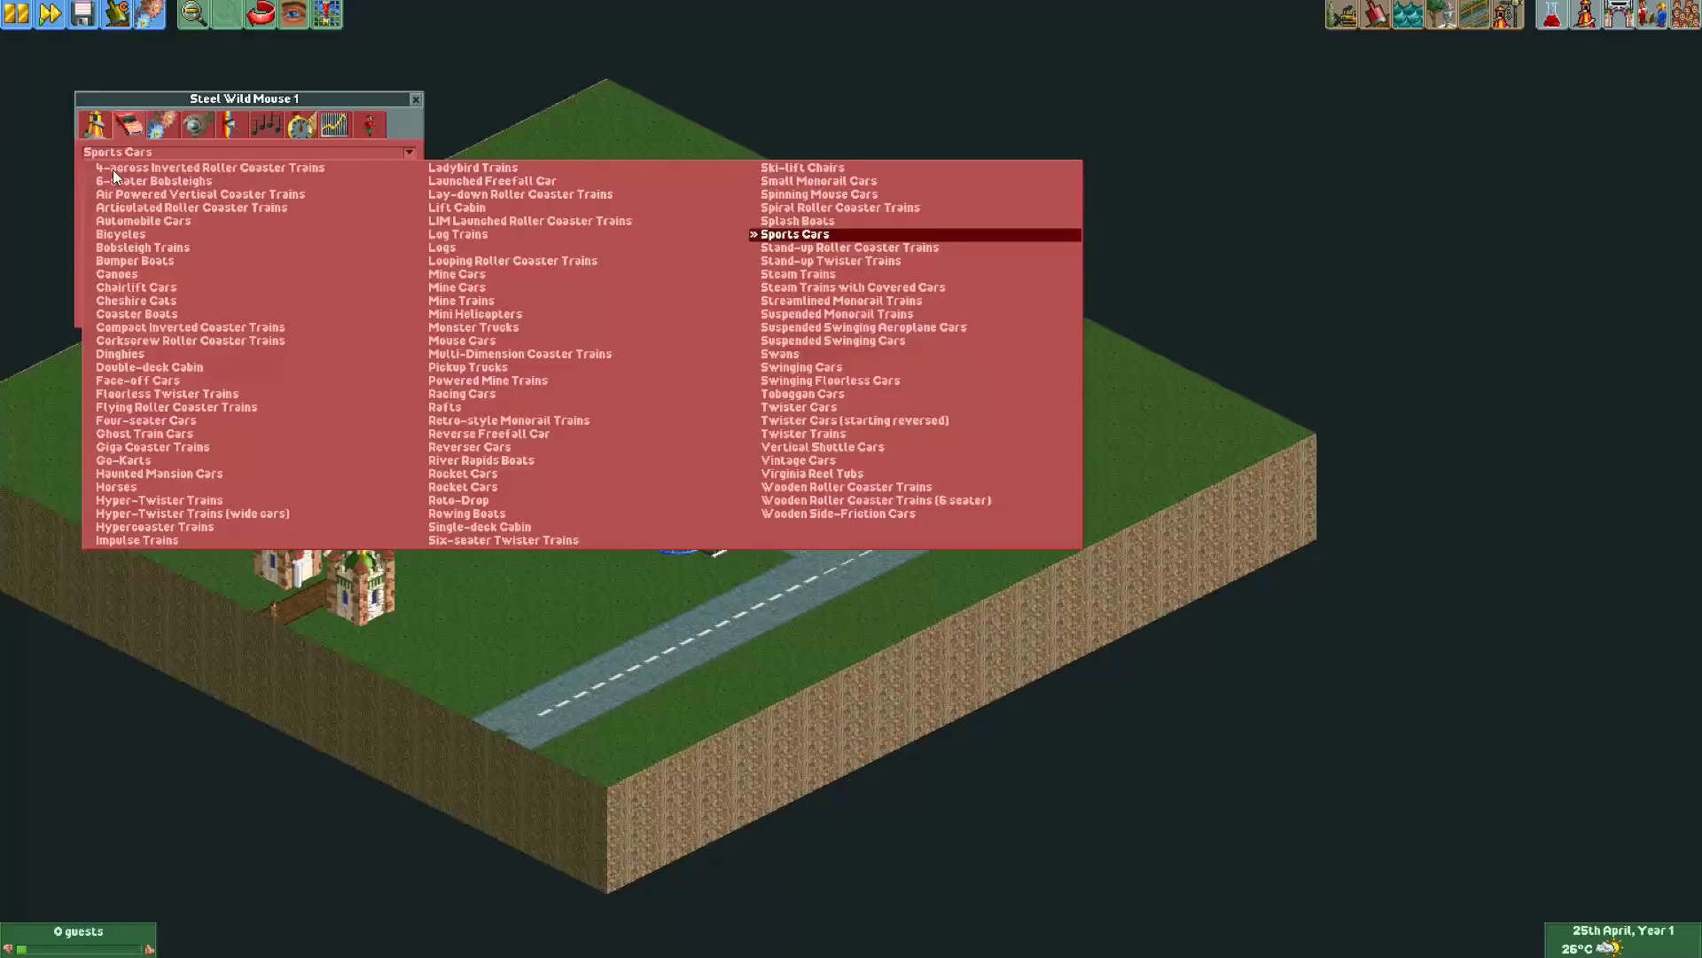
{"action": "left_click", "coordinate": [129, 214]}
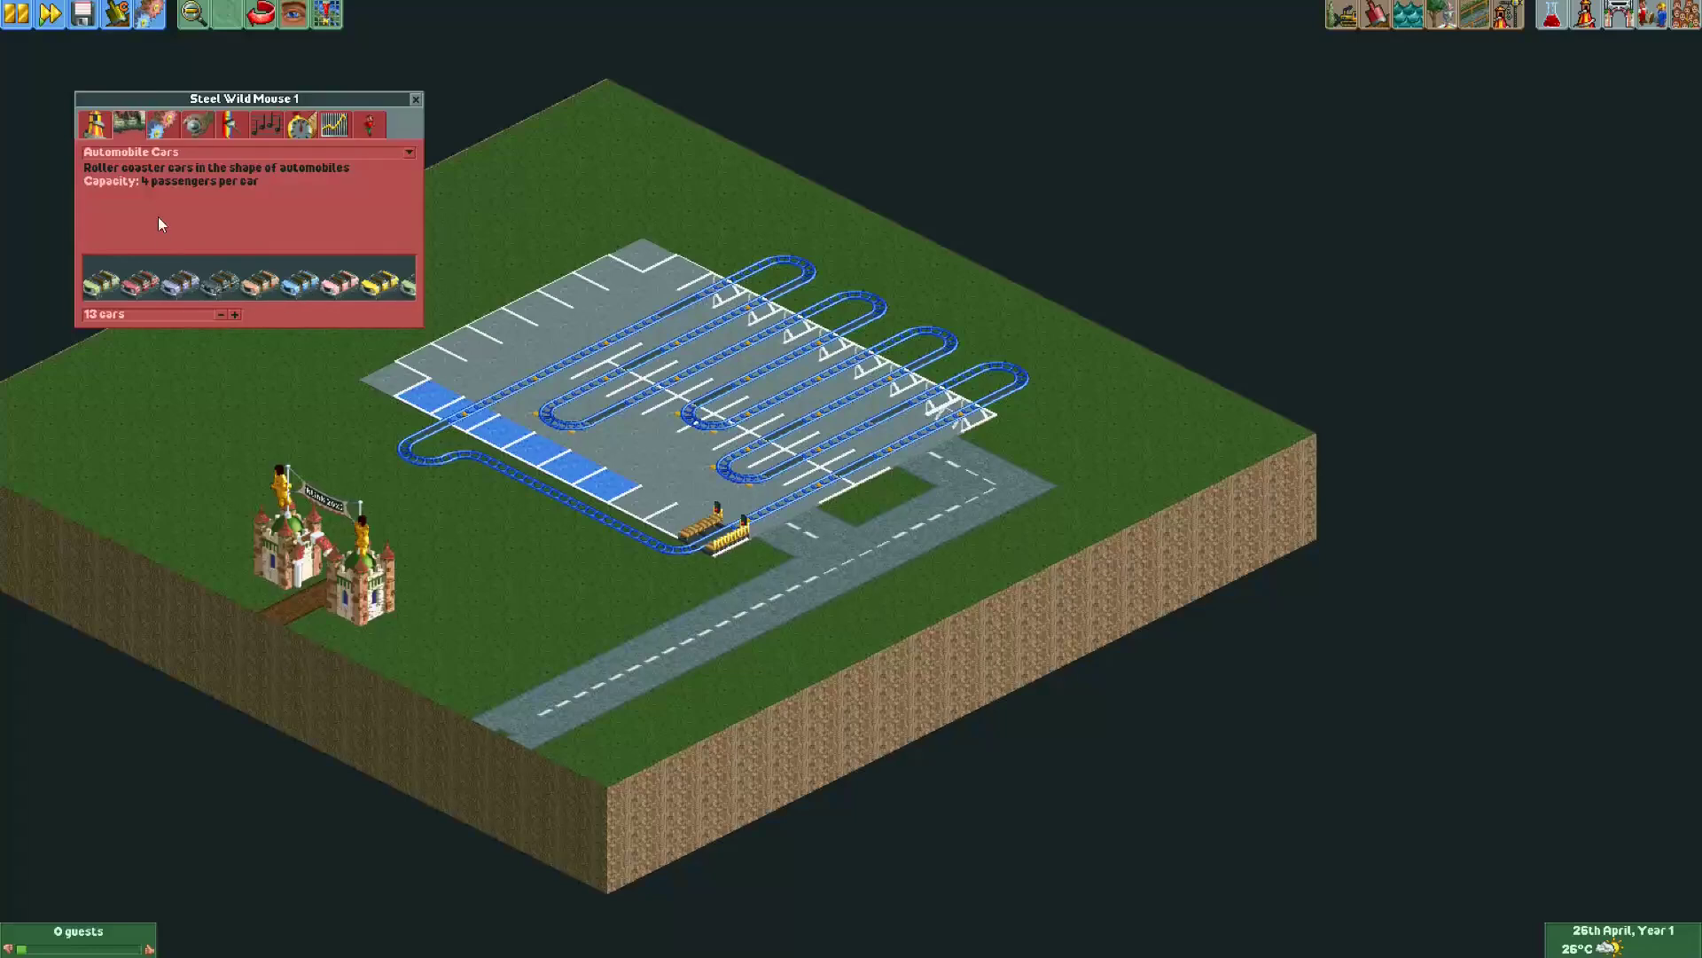
{"action": "left_click", "coordinate": [173, 156]}
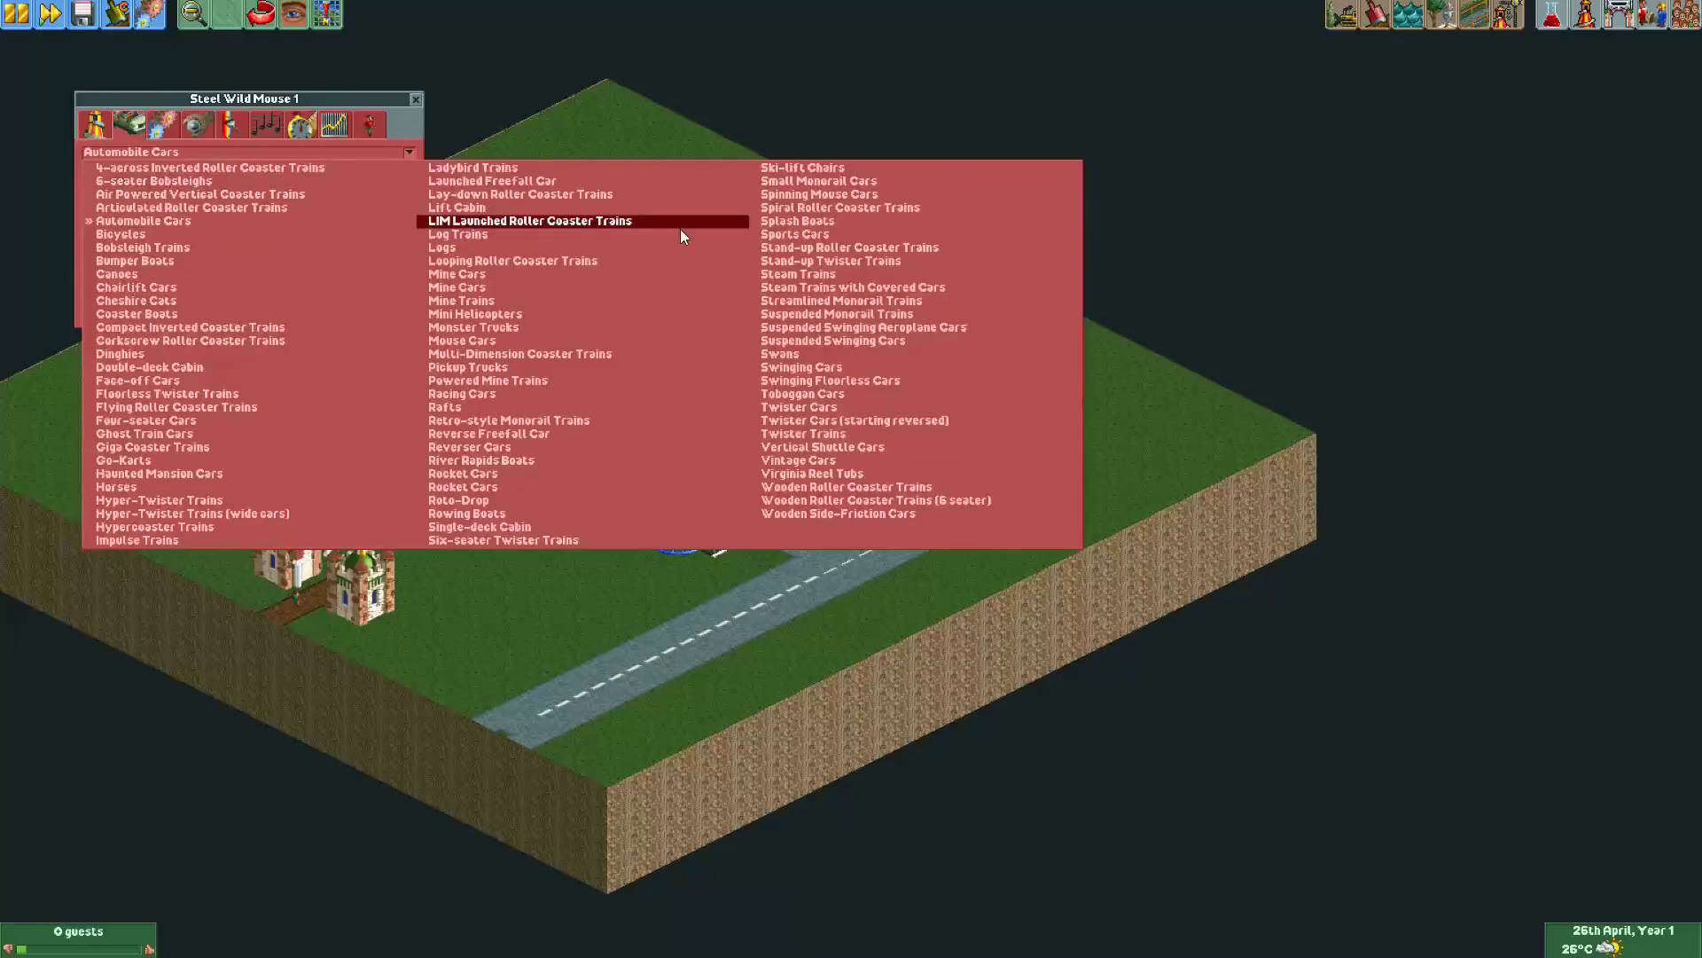
{"action": "left_click", "coordinate": [769, 232]}
Check the ride's operating mode, start a test run and close the ride straight away so its cars stand along the track.
{"action": "left_click", "coordinate": [90, 125]}
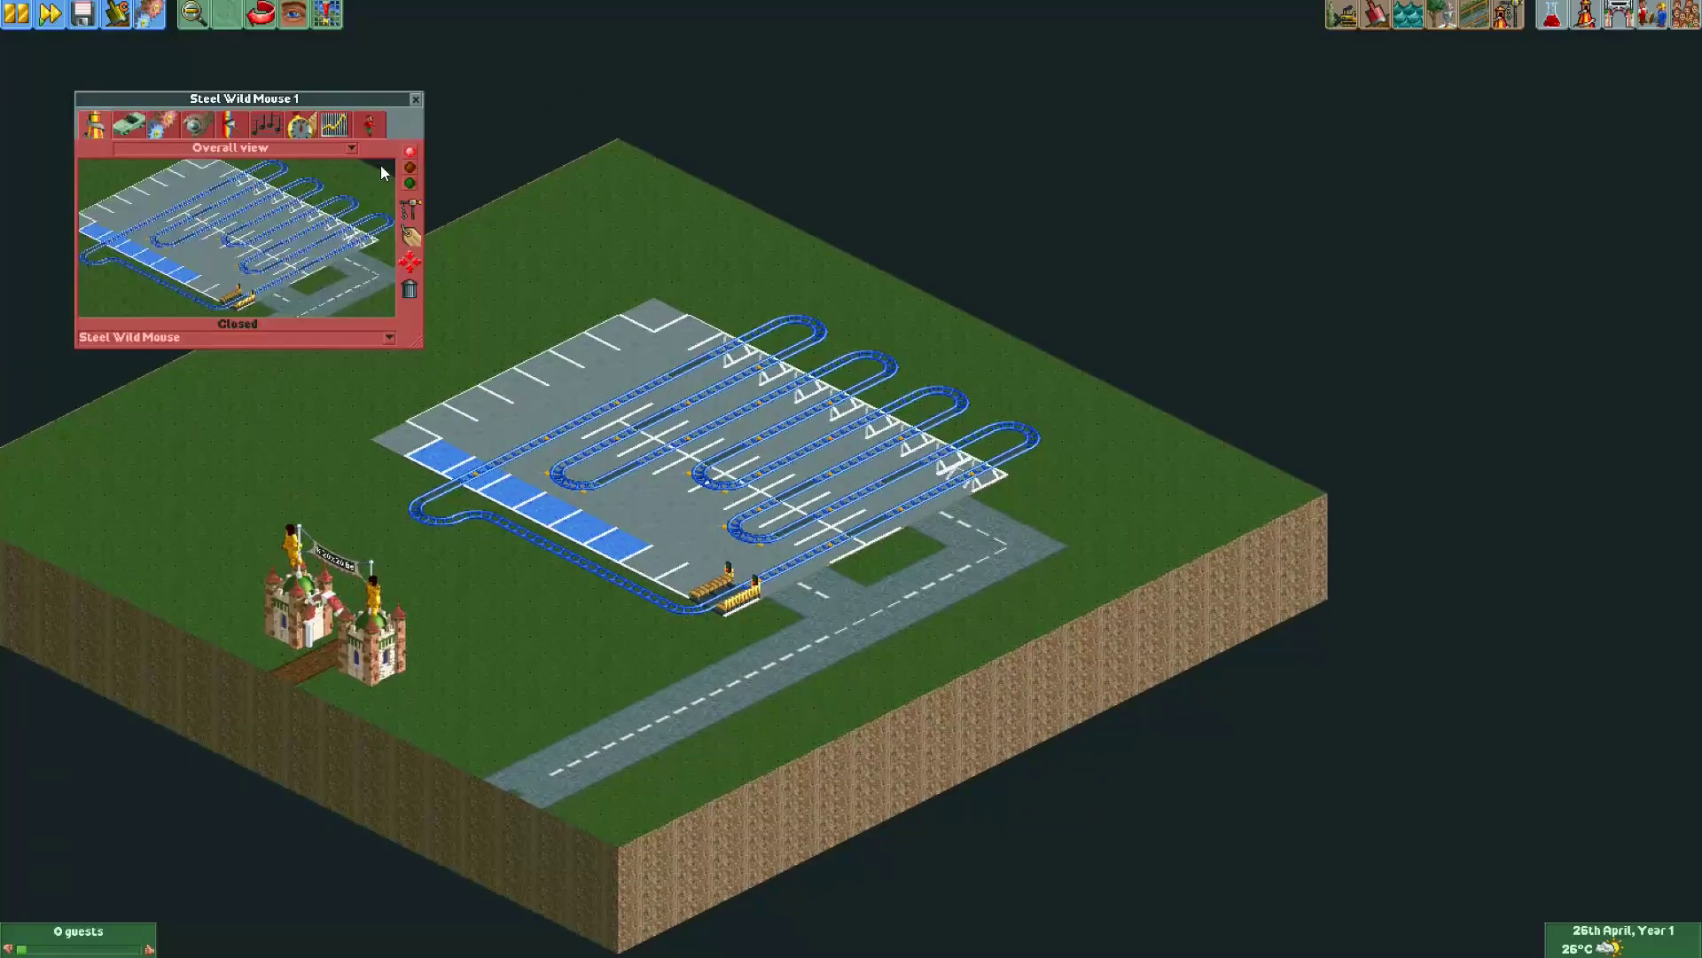
{"action": "left_click", "coordinate": [164, 125]}
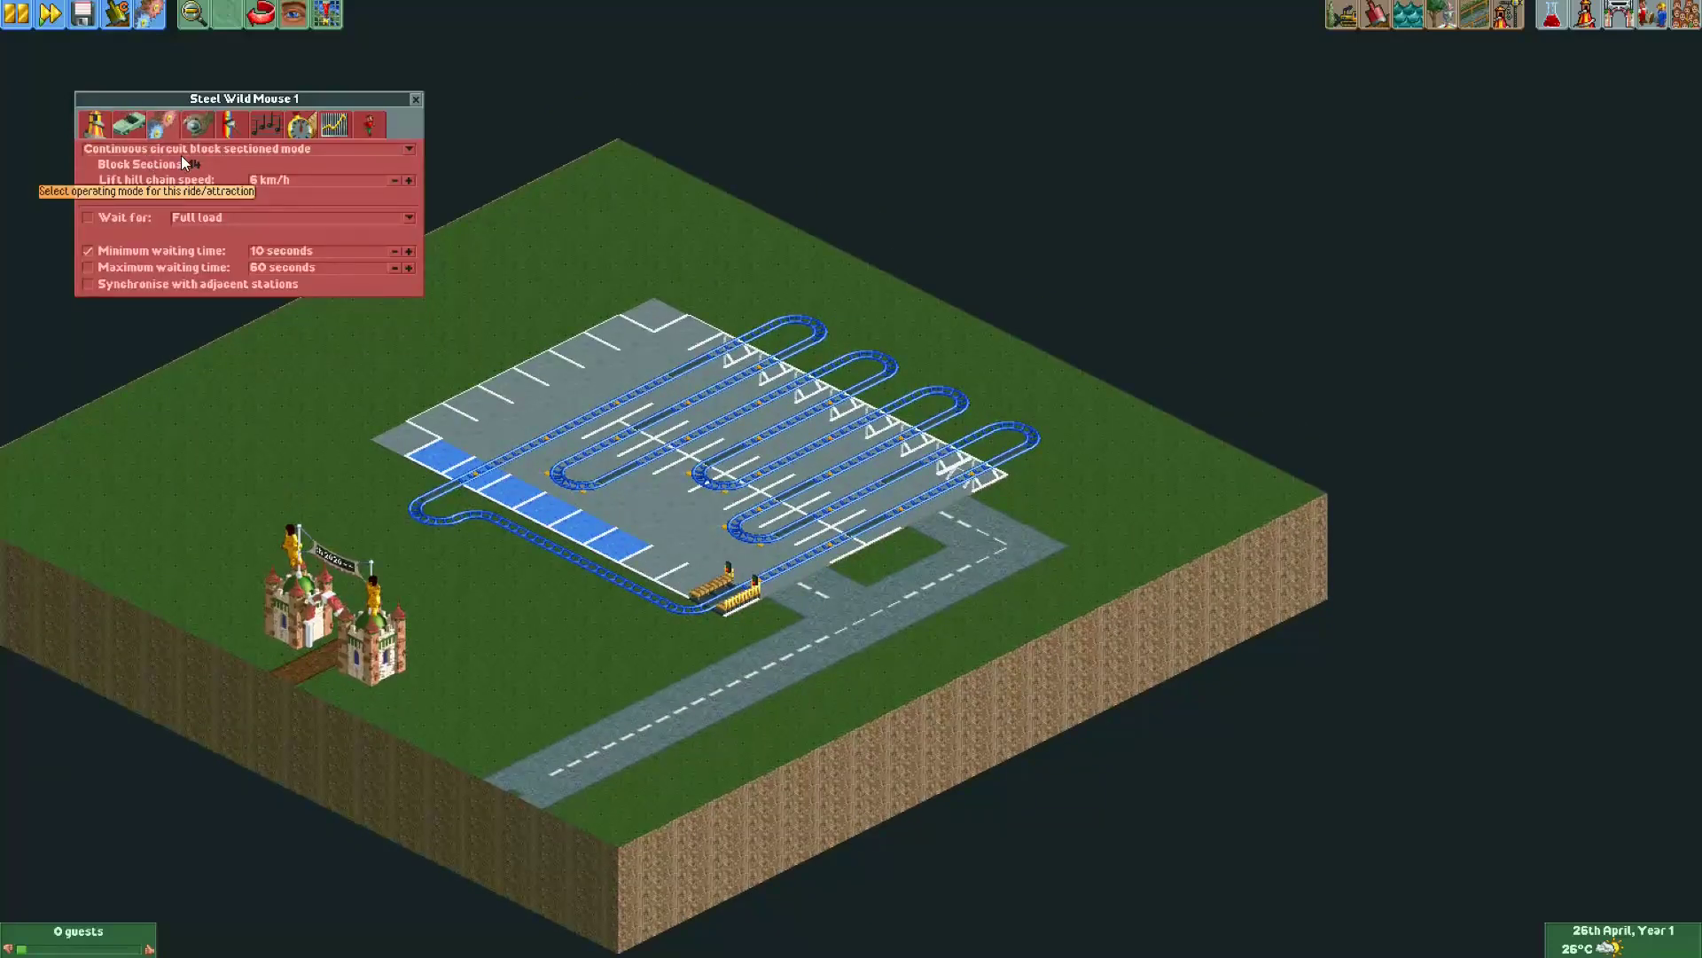
{"action": "left_click", "coordinate": [95, 129]}
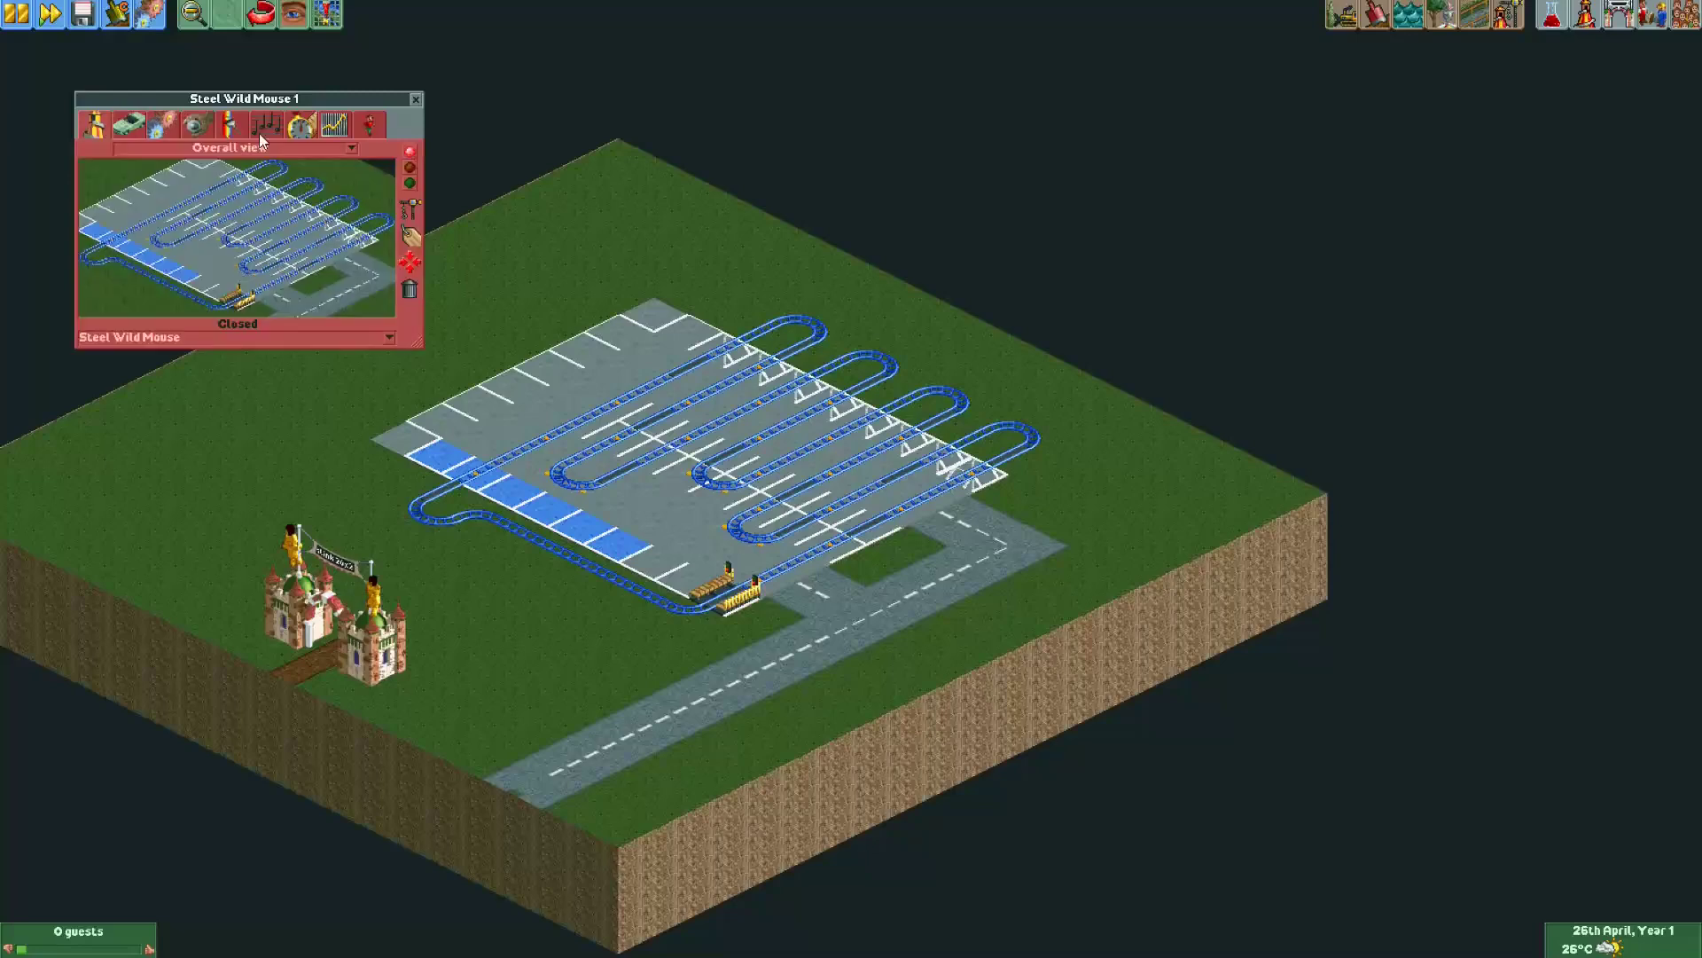
{"action": "left_click", "coordinate": [410, 169]}
{"action": "left_click", "coordinate": [410, 152]}
{"action": "key", "text": "Right"}
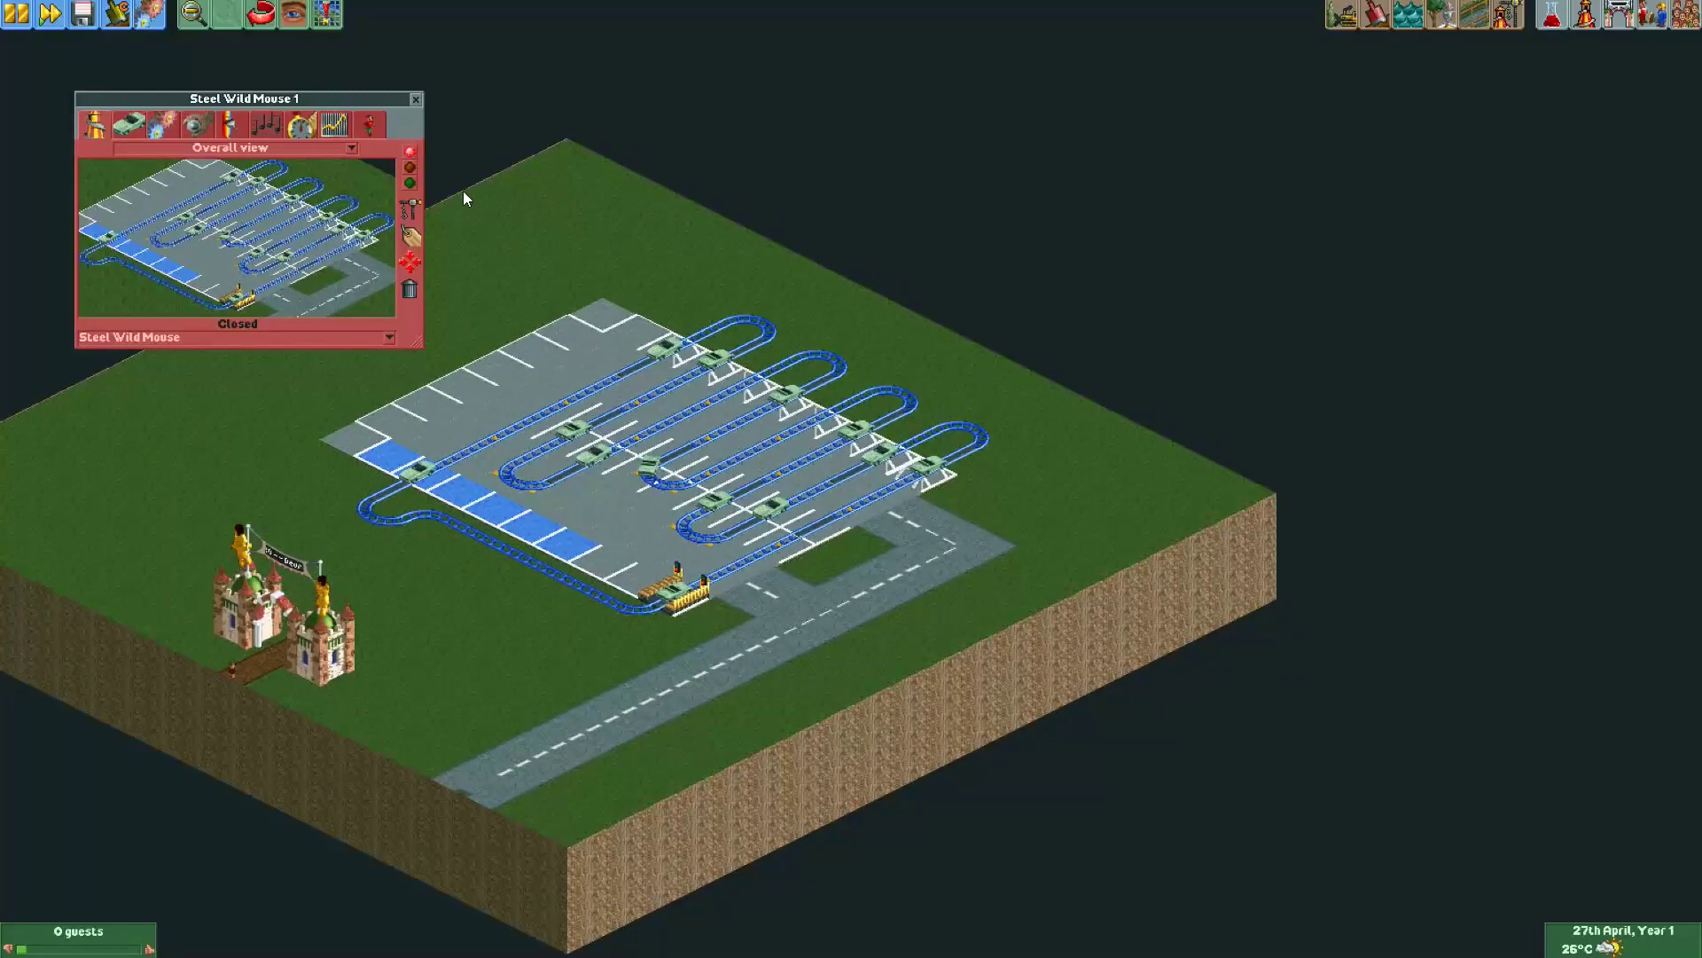
{"action": "key", "text": "Right"}
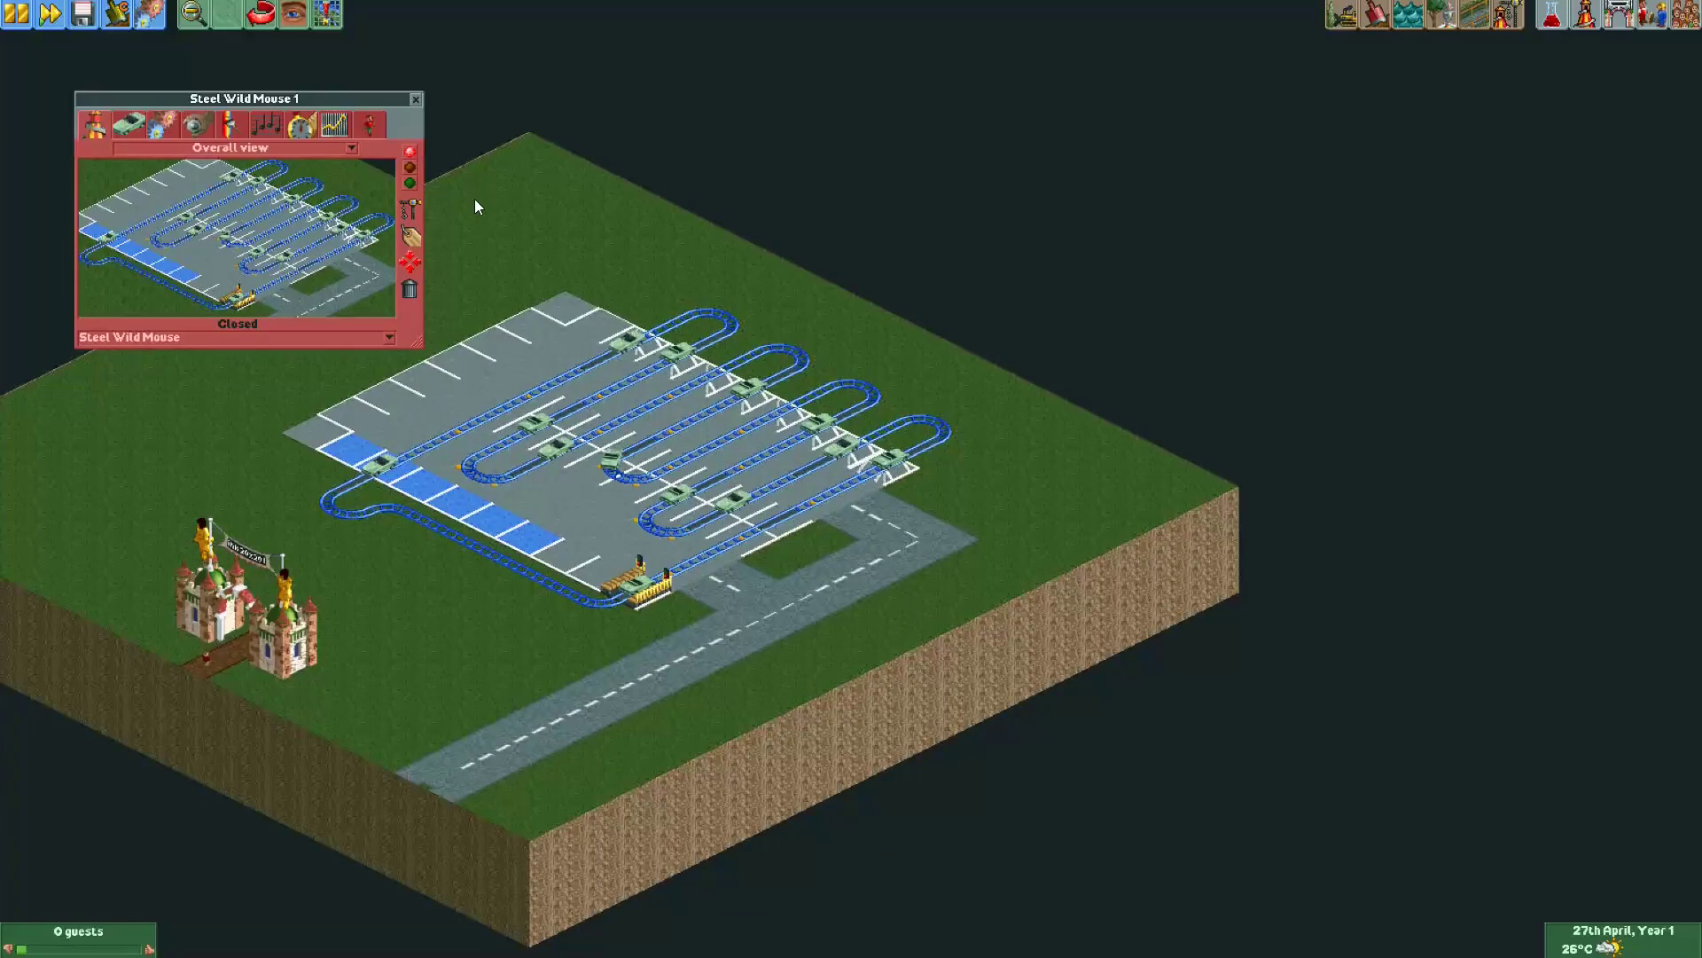
{"action": "key", "text": "Down"}
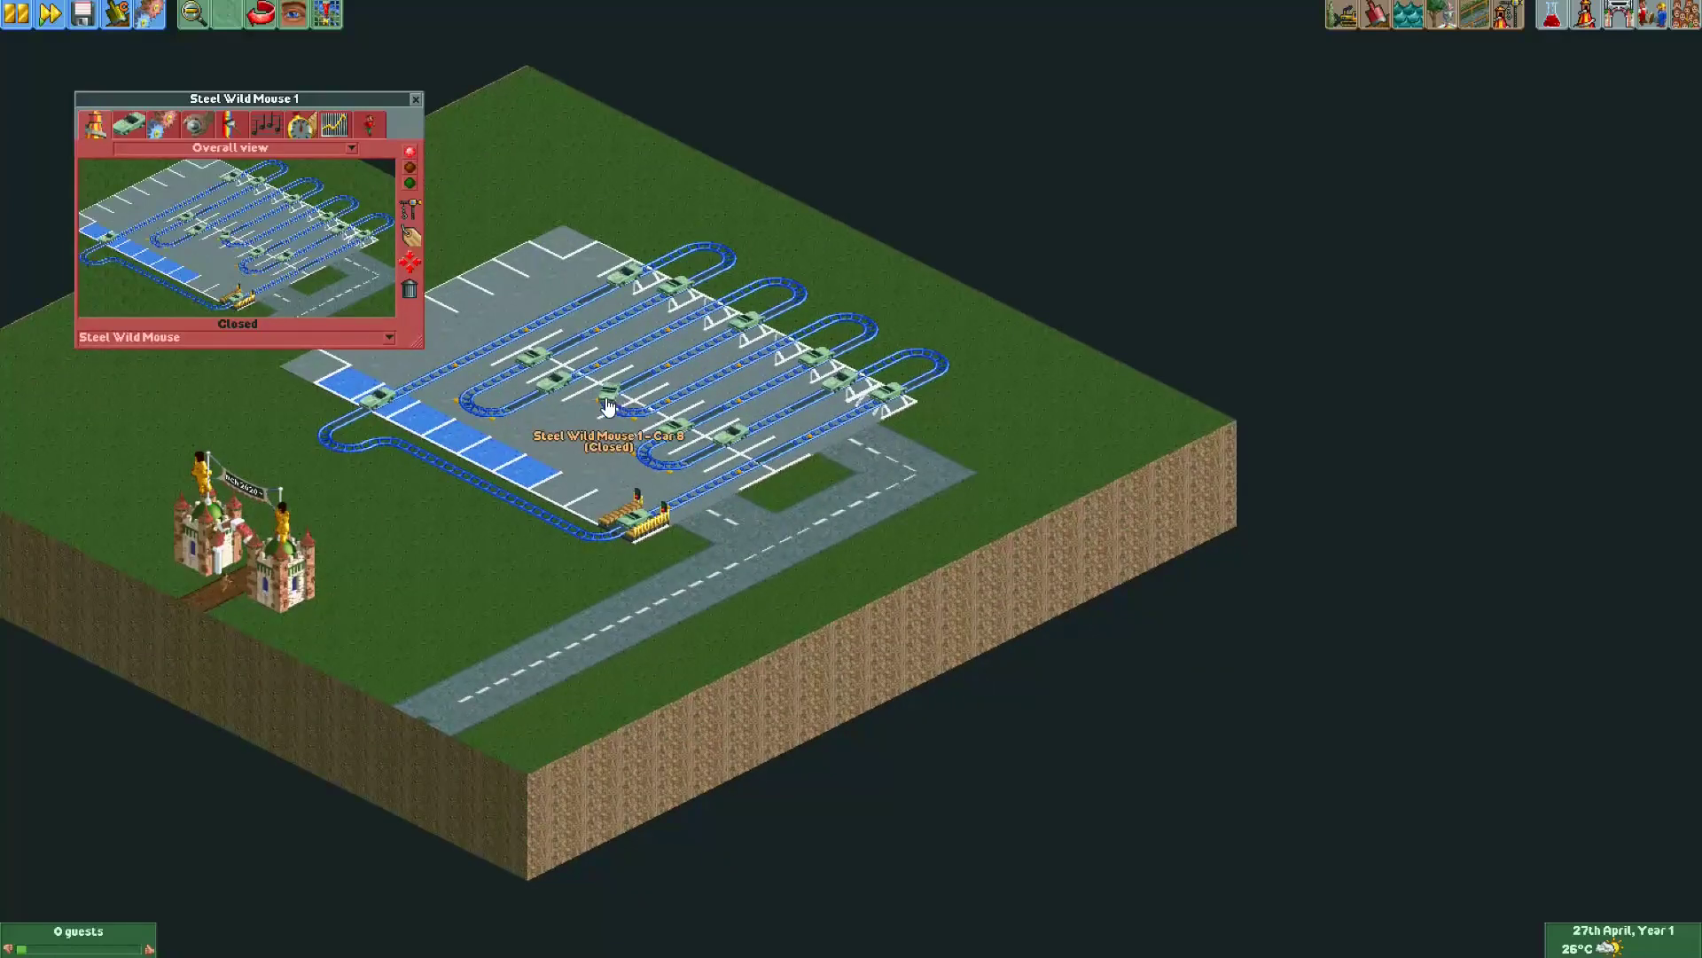
Change the ride type to Crooked House to hide the track, and check its operating and vehicle settings.
{"action": "left_click", "coordinate": [238, 338]}
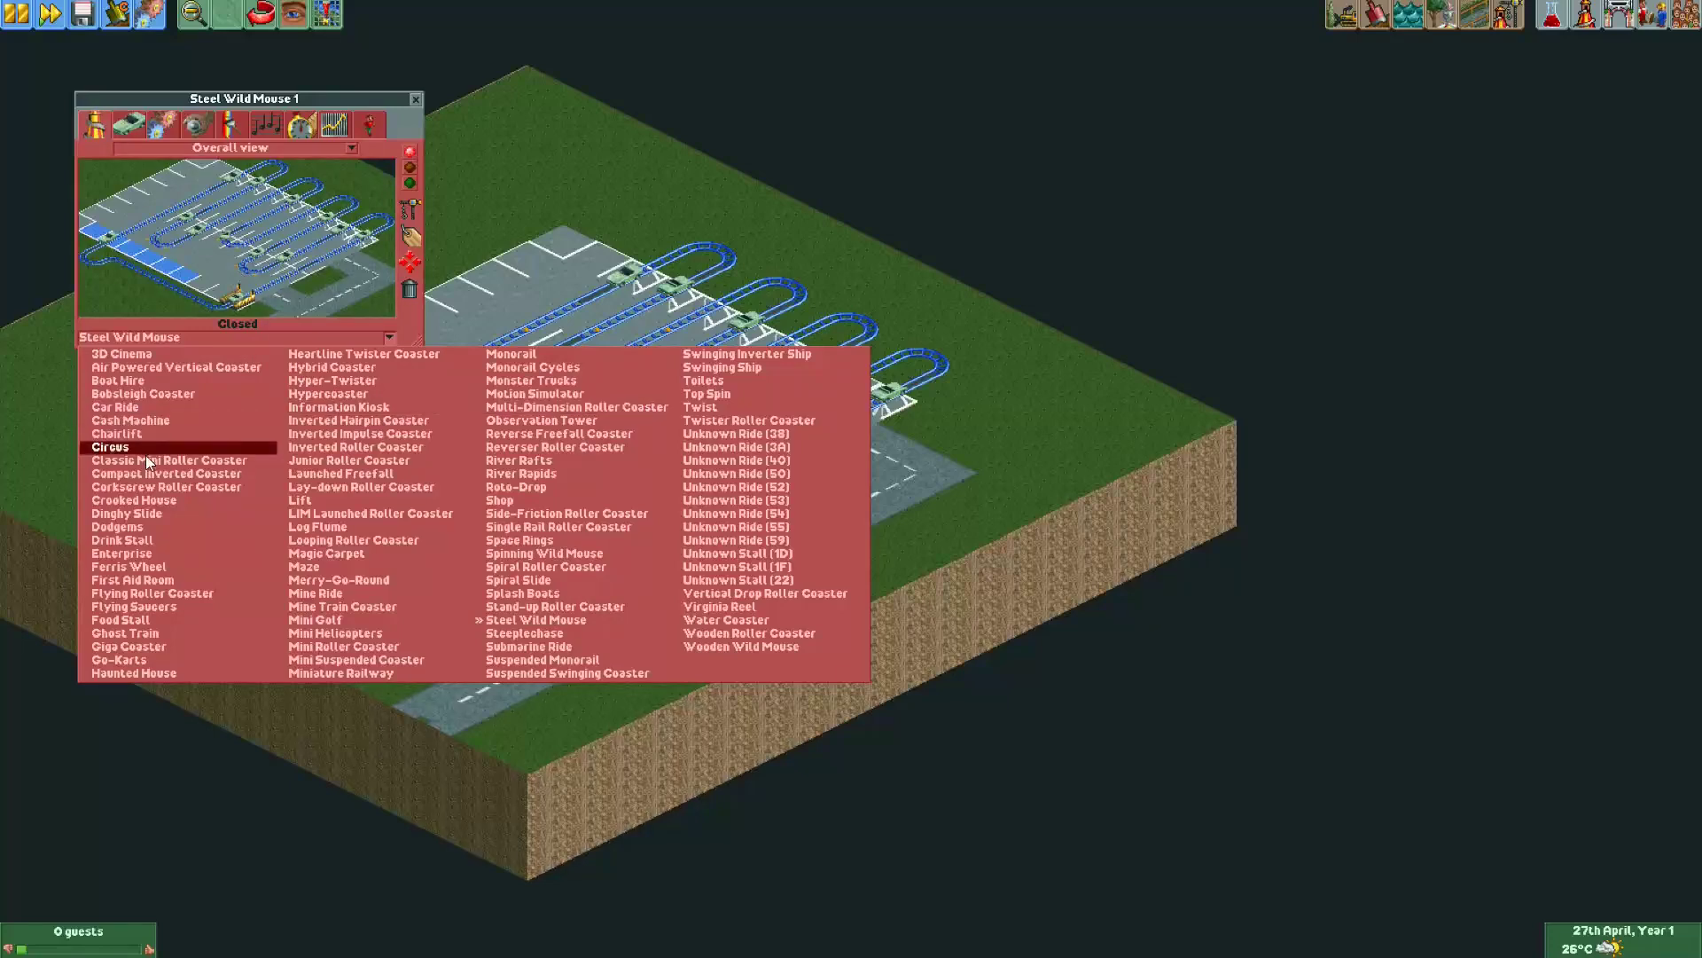
{"action": "left_click", "coordinate": [137, 502]}
{"action": "left_click", "coordinate": [162, 136]}
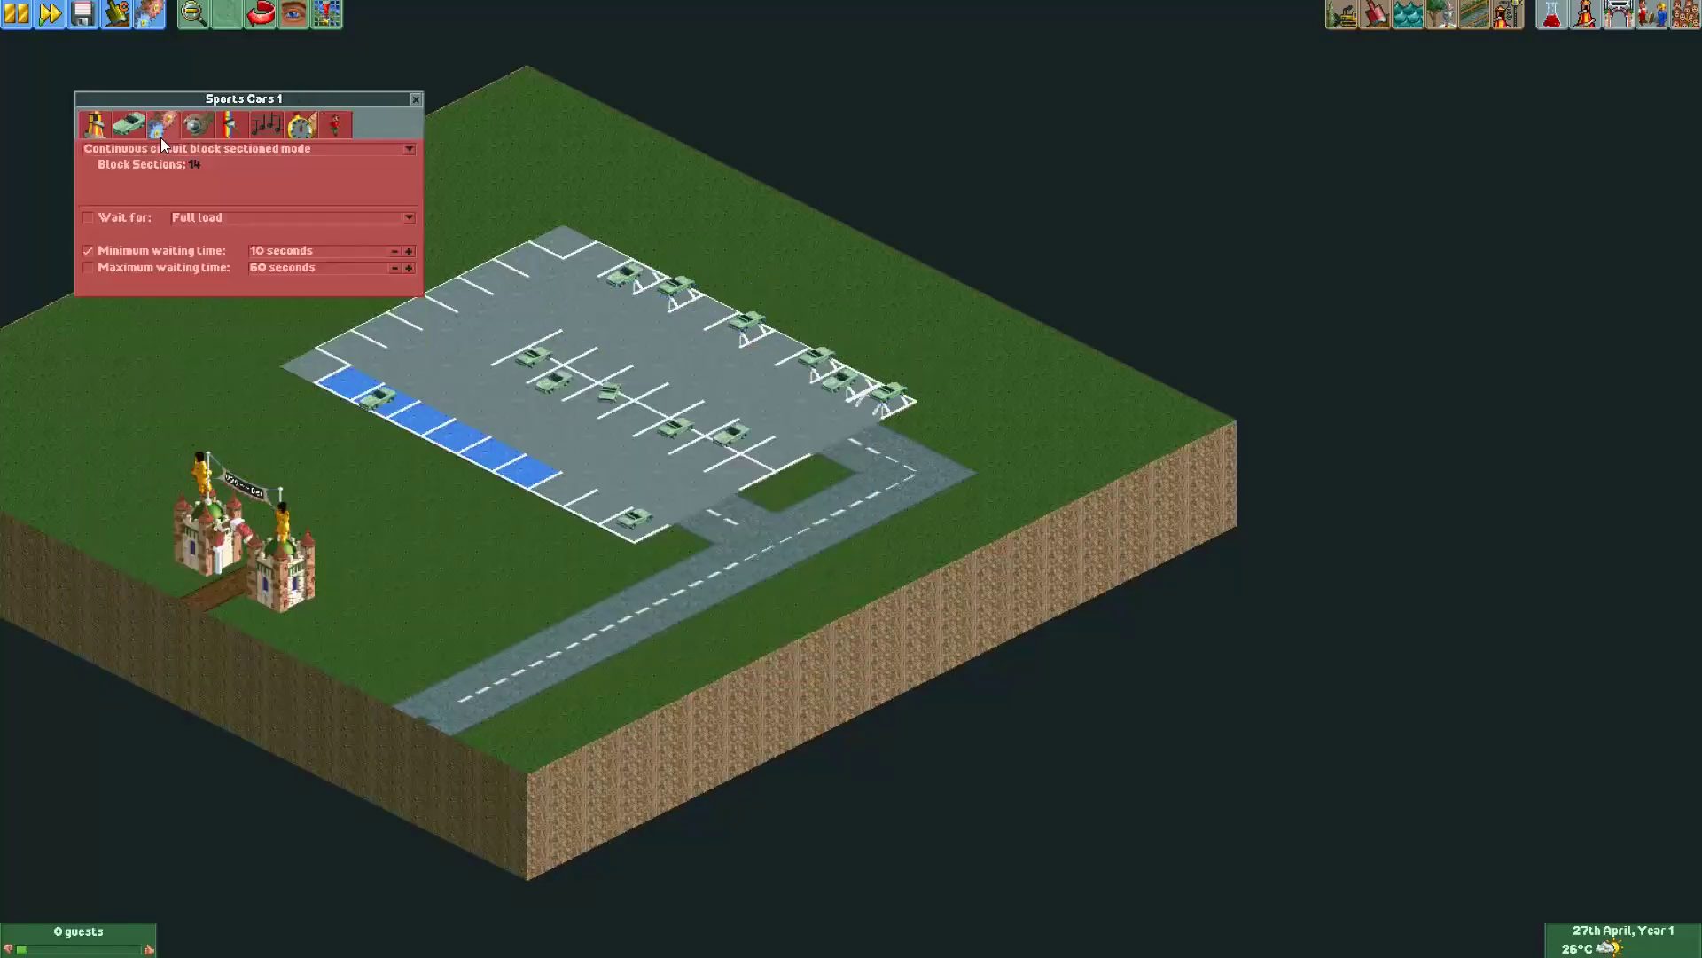
{"action": "left_click", "coordinate": [129, 124]}
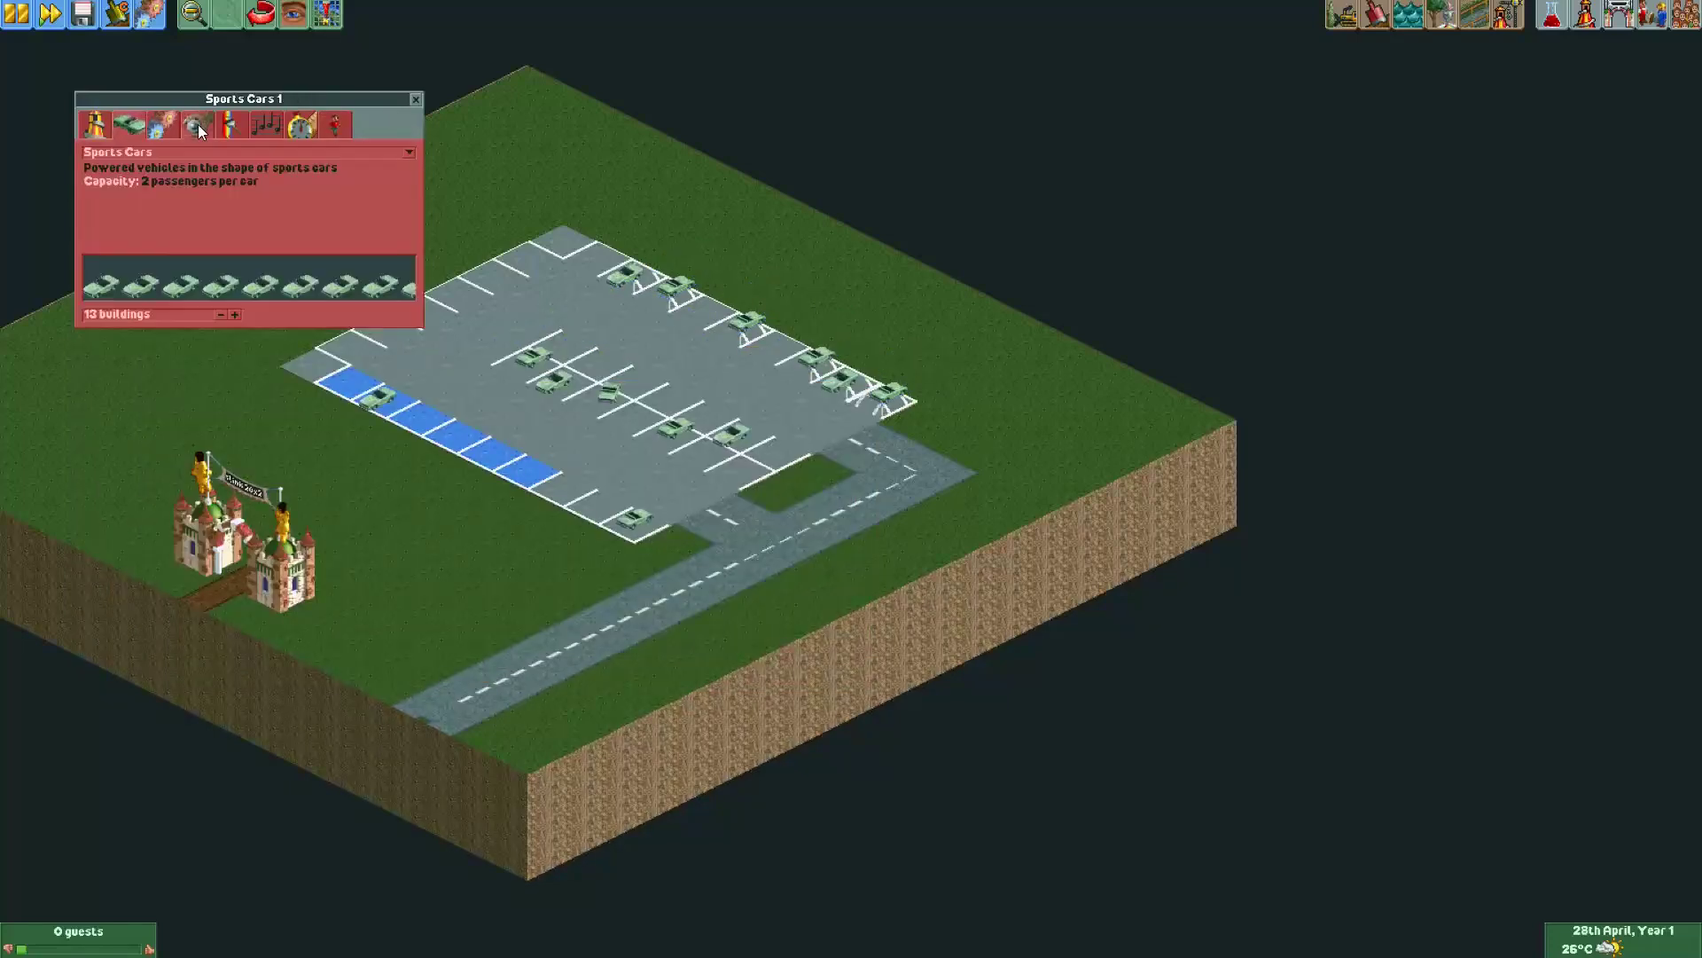
Set the ride's inspection interval to Never and close the ride window.
{"action": "left_click", "coordinate": [199, 128]}
{"action": "left_click", "coordinate": [215, 177]}
{"action": "left_click", "coordinate": [226, 274]}
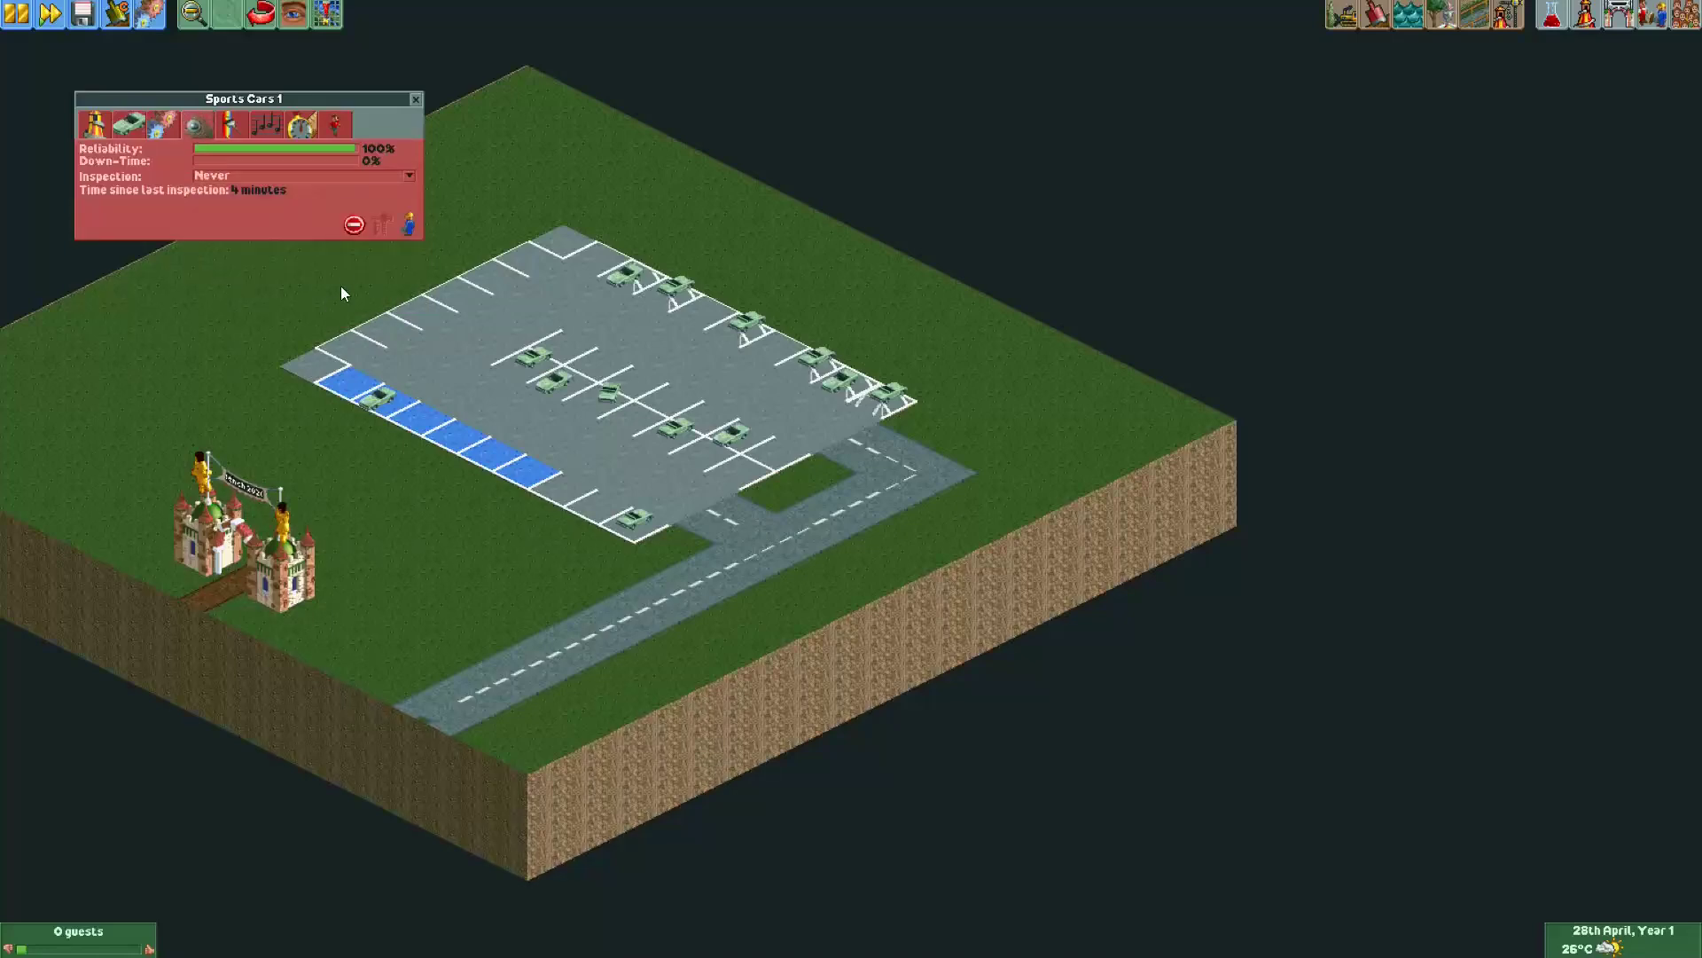
{"action": "left_click_drag", "start_coordinate": [681, 250], "coordinate": [688, 237]}
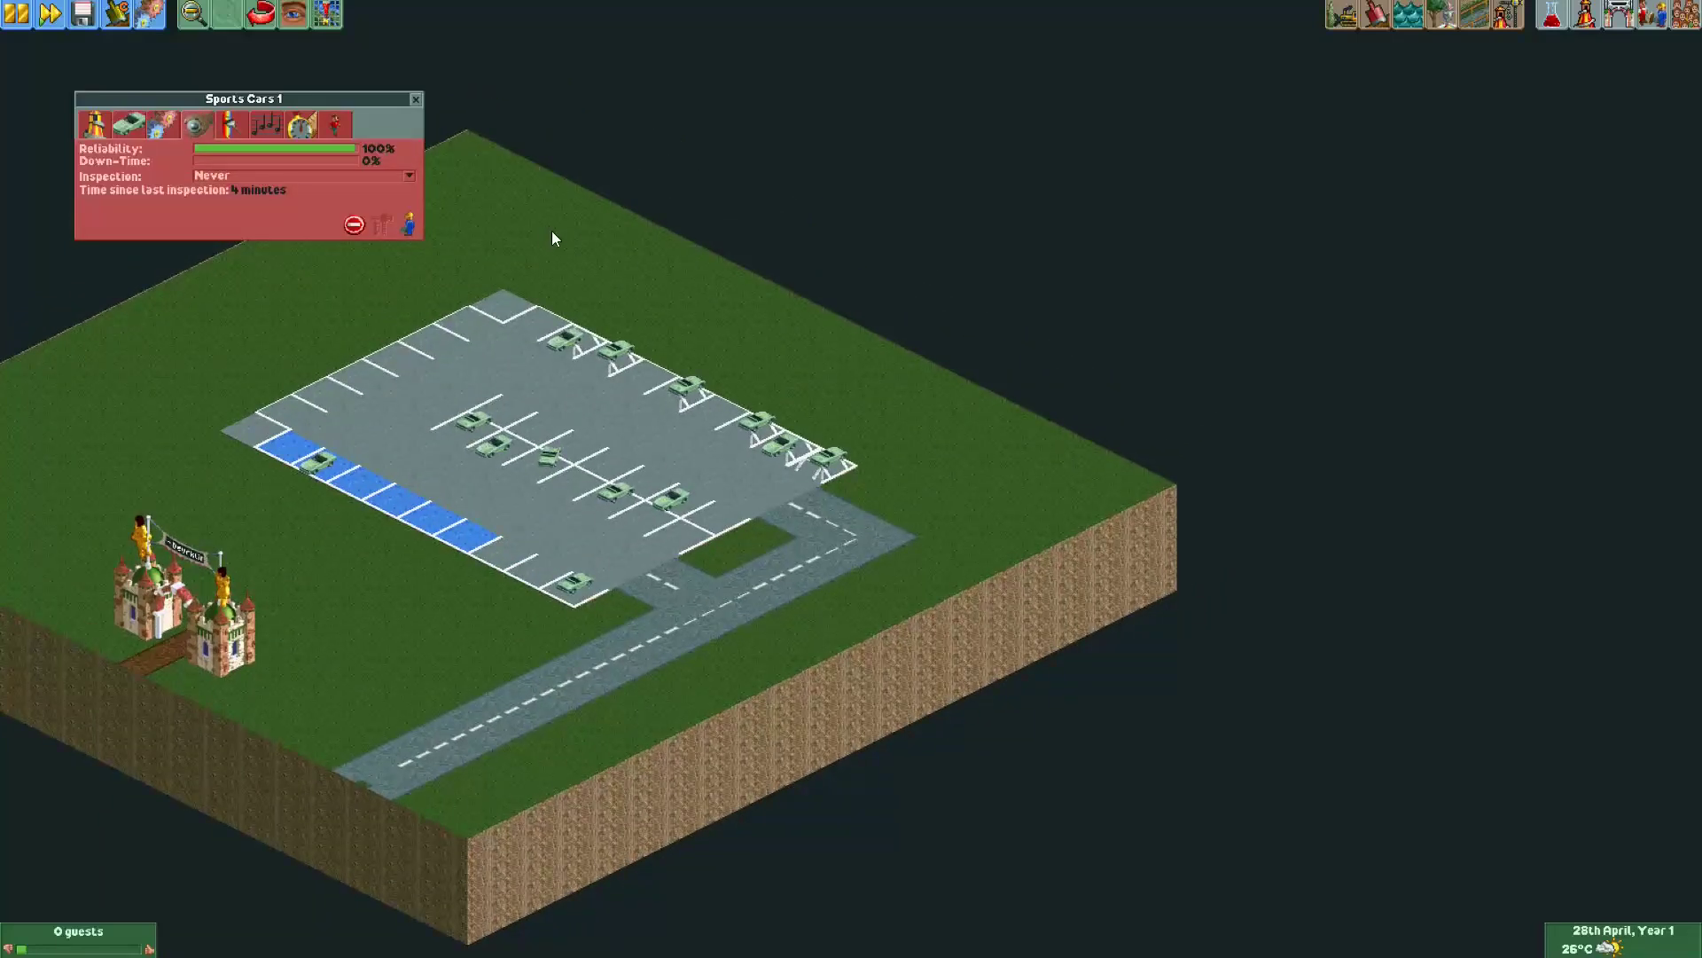
{"action": "left_click_drag", "start_coordinate": [572, 233], "coordinate": [599, 229]}
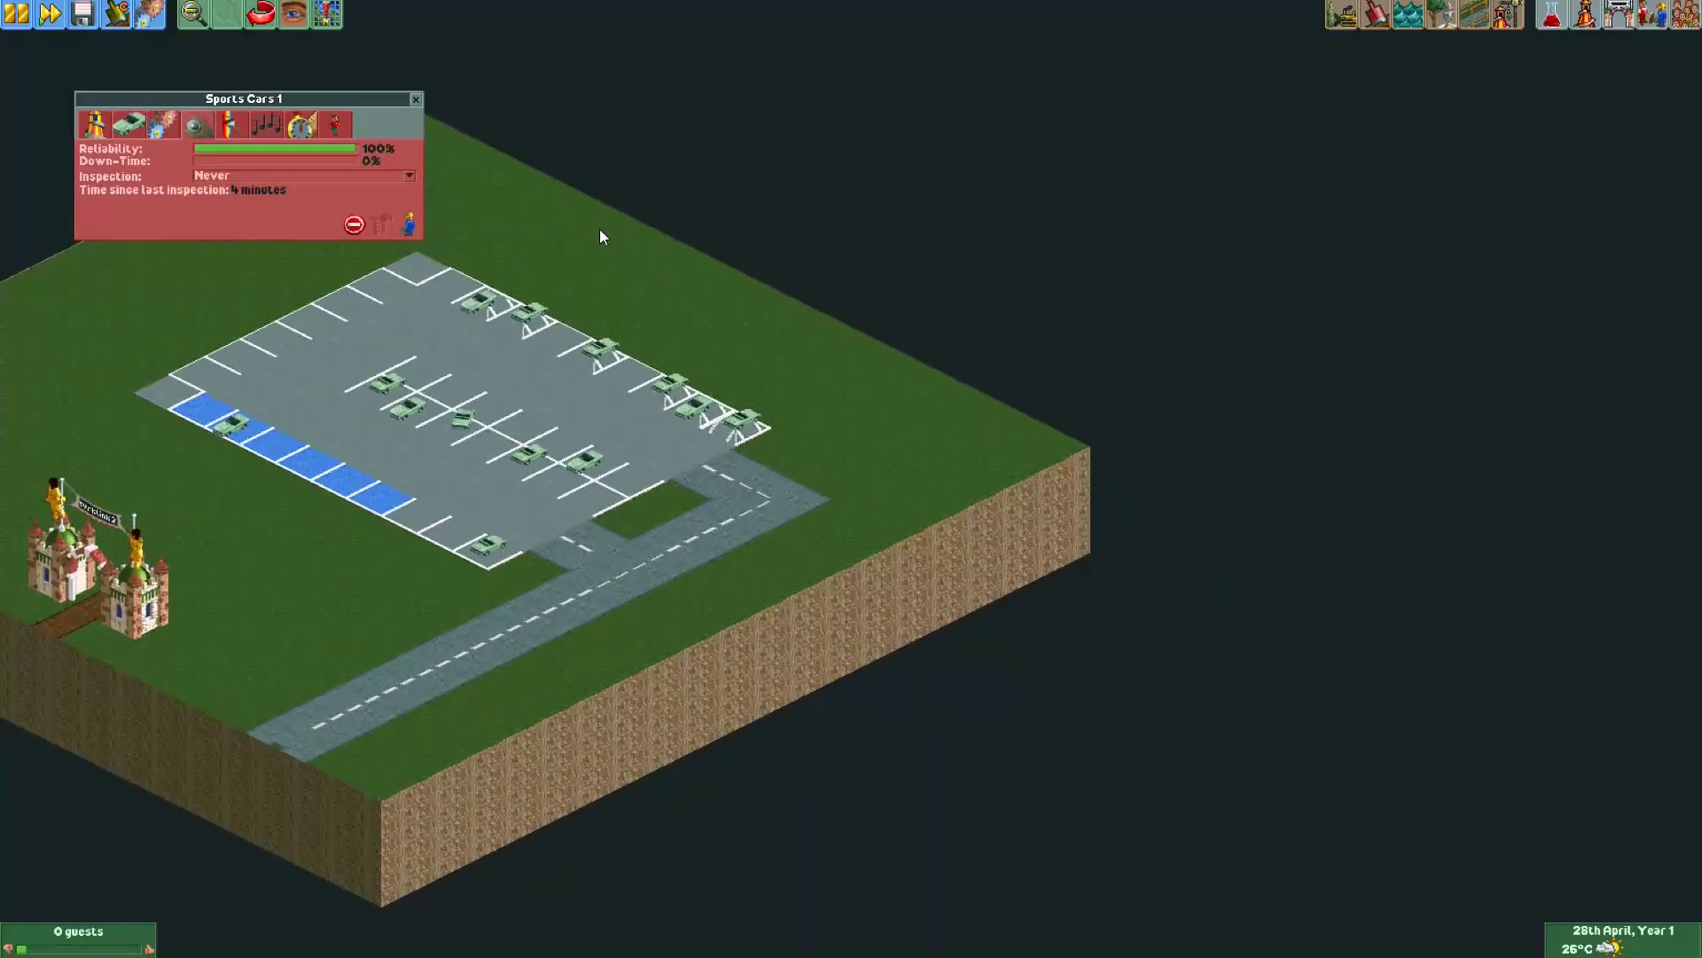
{"action": "left_click", "coordinate": [420, 98]}
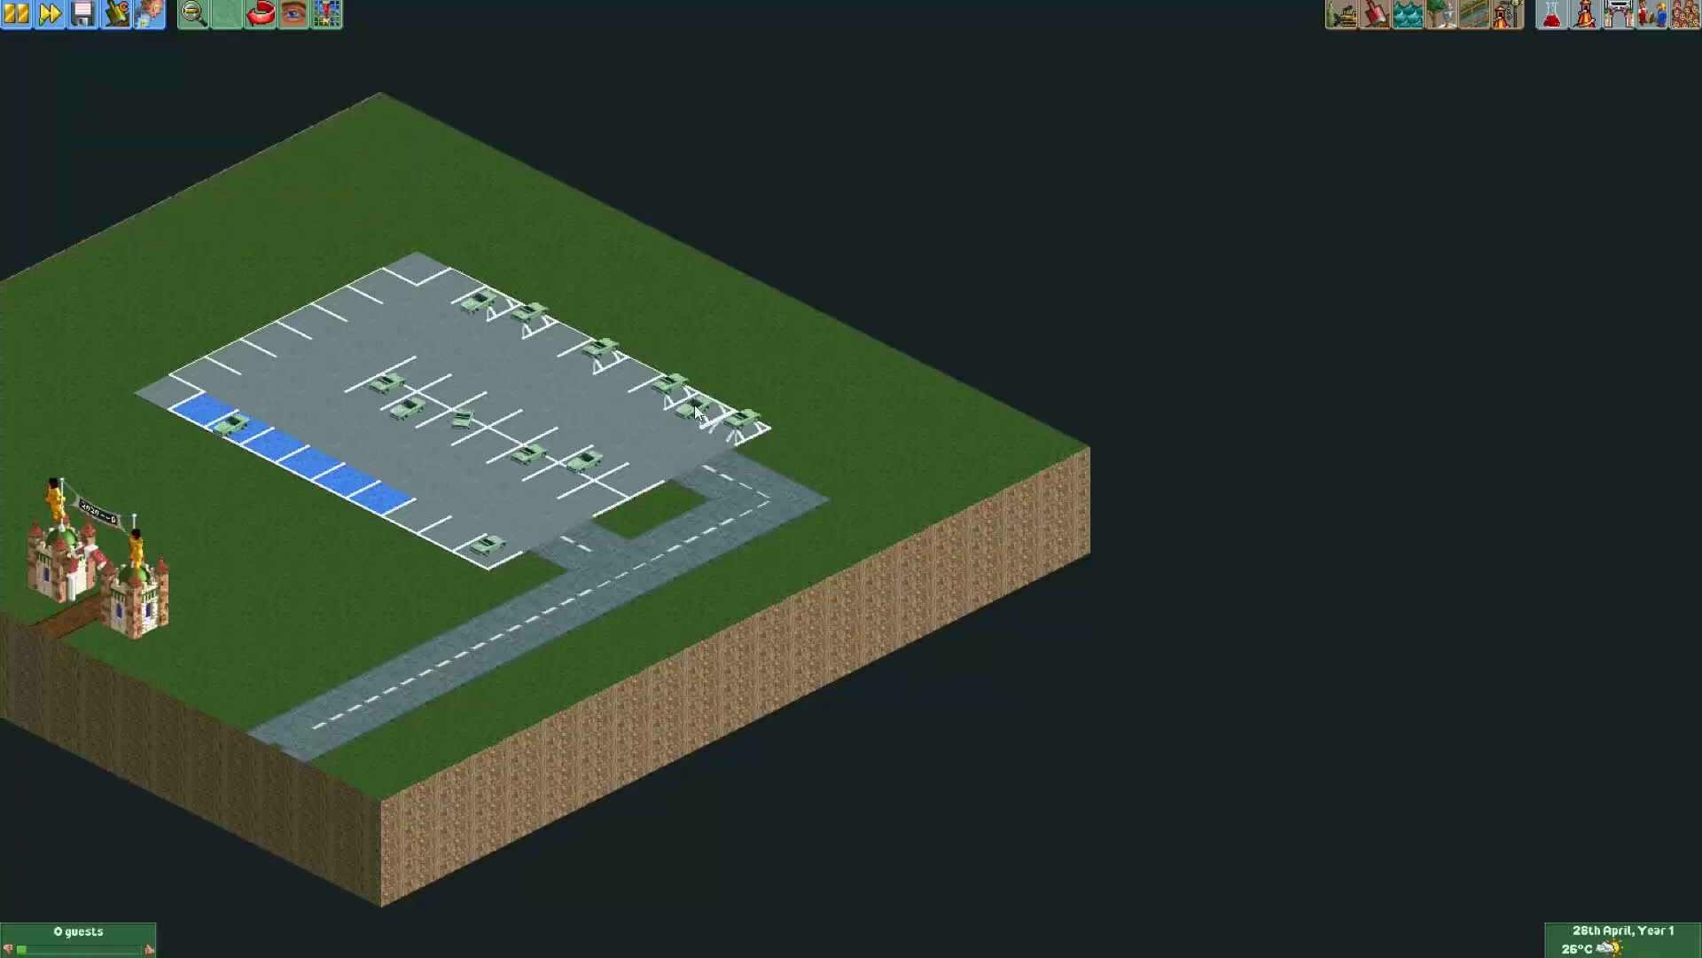
With the Tile inspector, move the Base Block above both Steel Latticework walls on tile X 16, Y 13.
{"action": "left_click", "coordinate": [118, 19]}
{"action": "left_click", "coordinate": [142, 57]}
{"action": "left_click", "coordinate": [497, 308]}
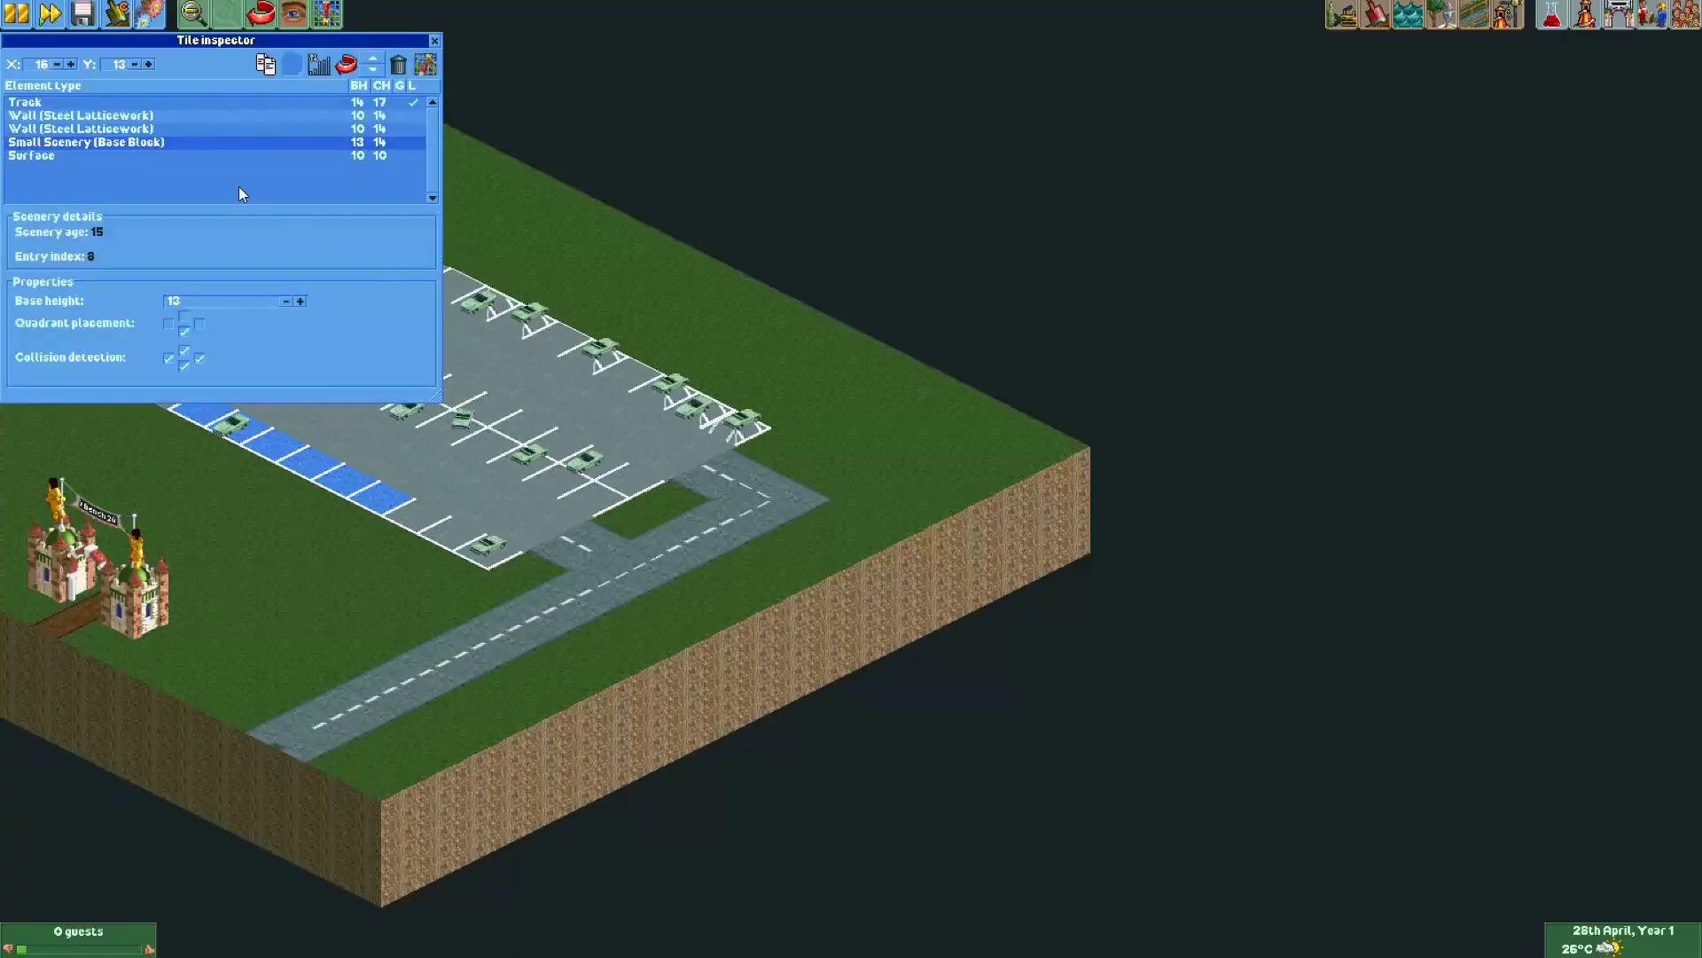
{"action": "left_click", "coordinate": [373, 59]}
{"action": "left_click", "coordinate": [374, 60]}
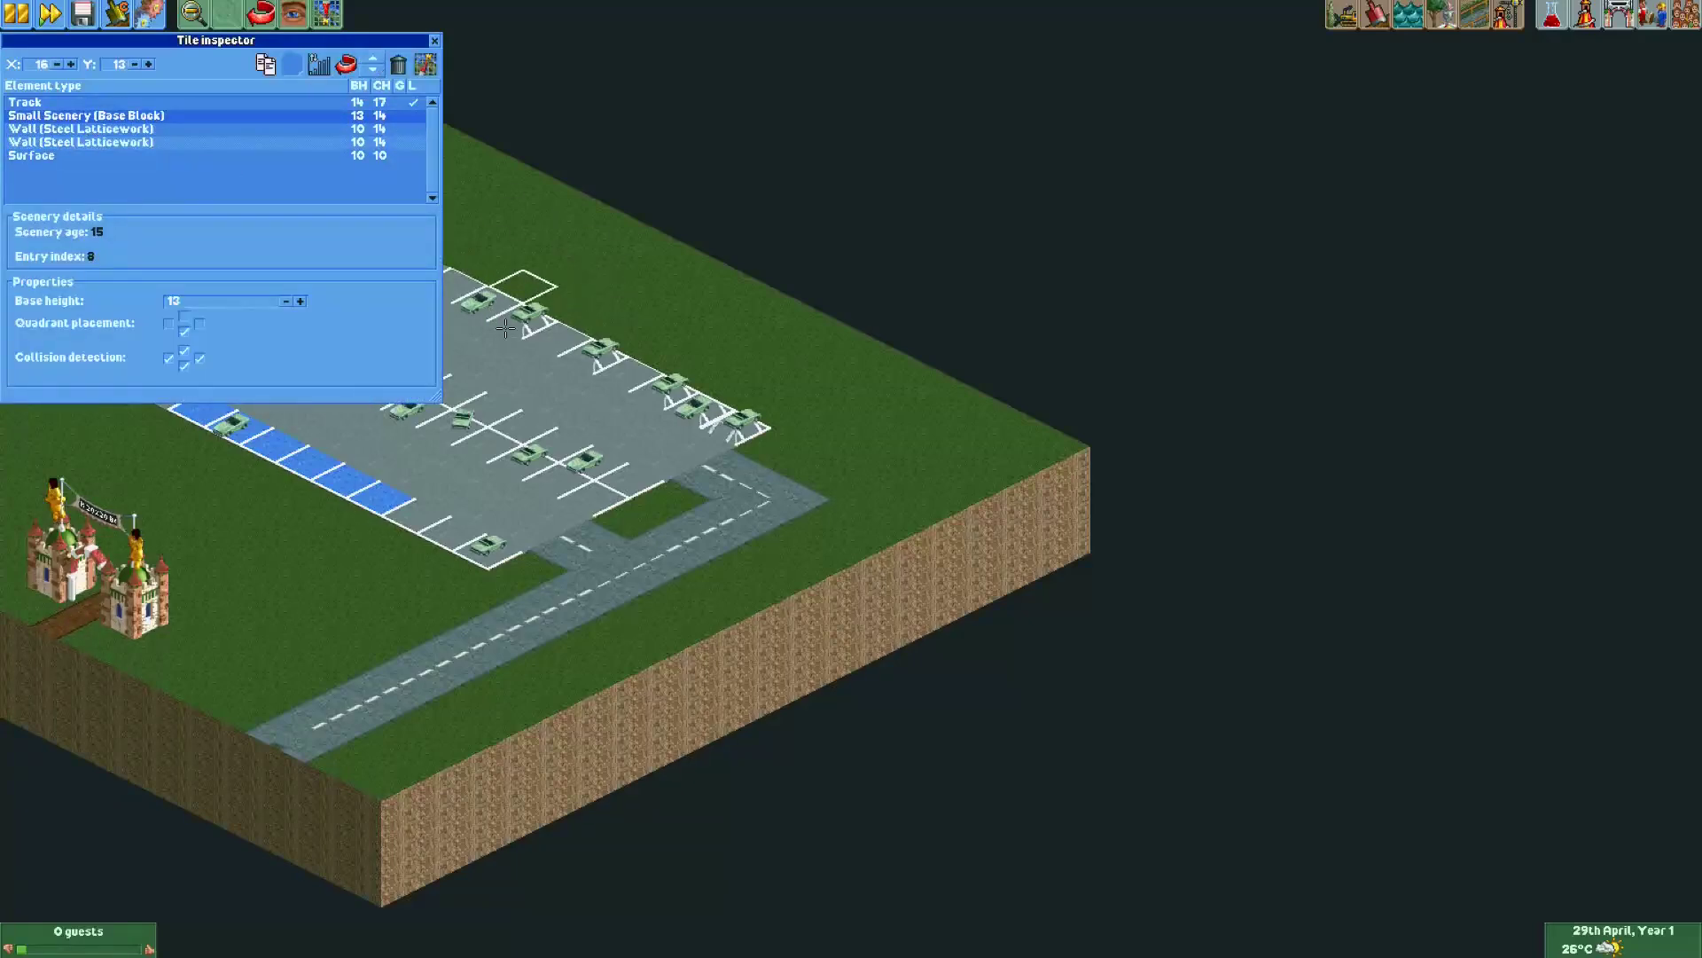
Move the Base Block above both Steel Latticework walls on tiles X 16, Y 12 and X 16, Y 10.
{"action": "left_click", "coordinate": [509, 322]}
{"action": "left_click", "coordinate": [373, 60]}
{"action": "left_click", "coordinate": [373, 60]}
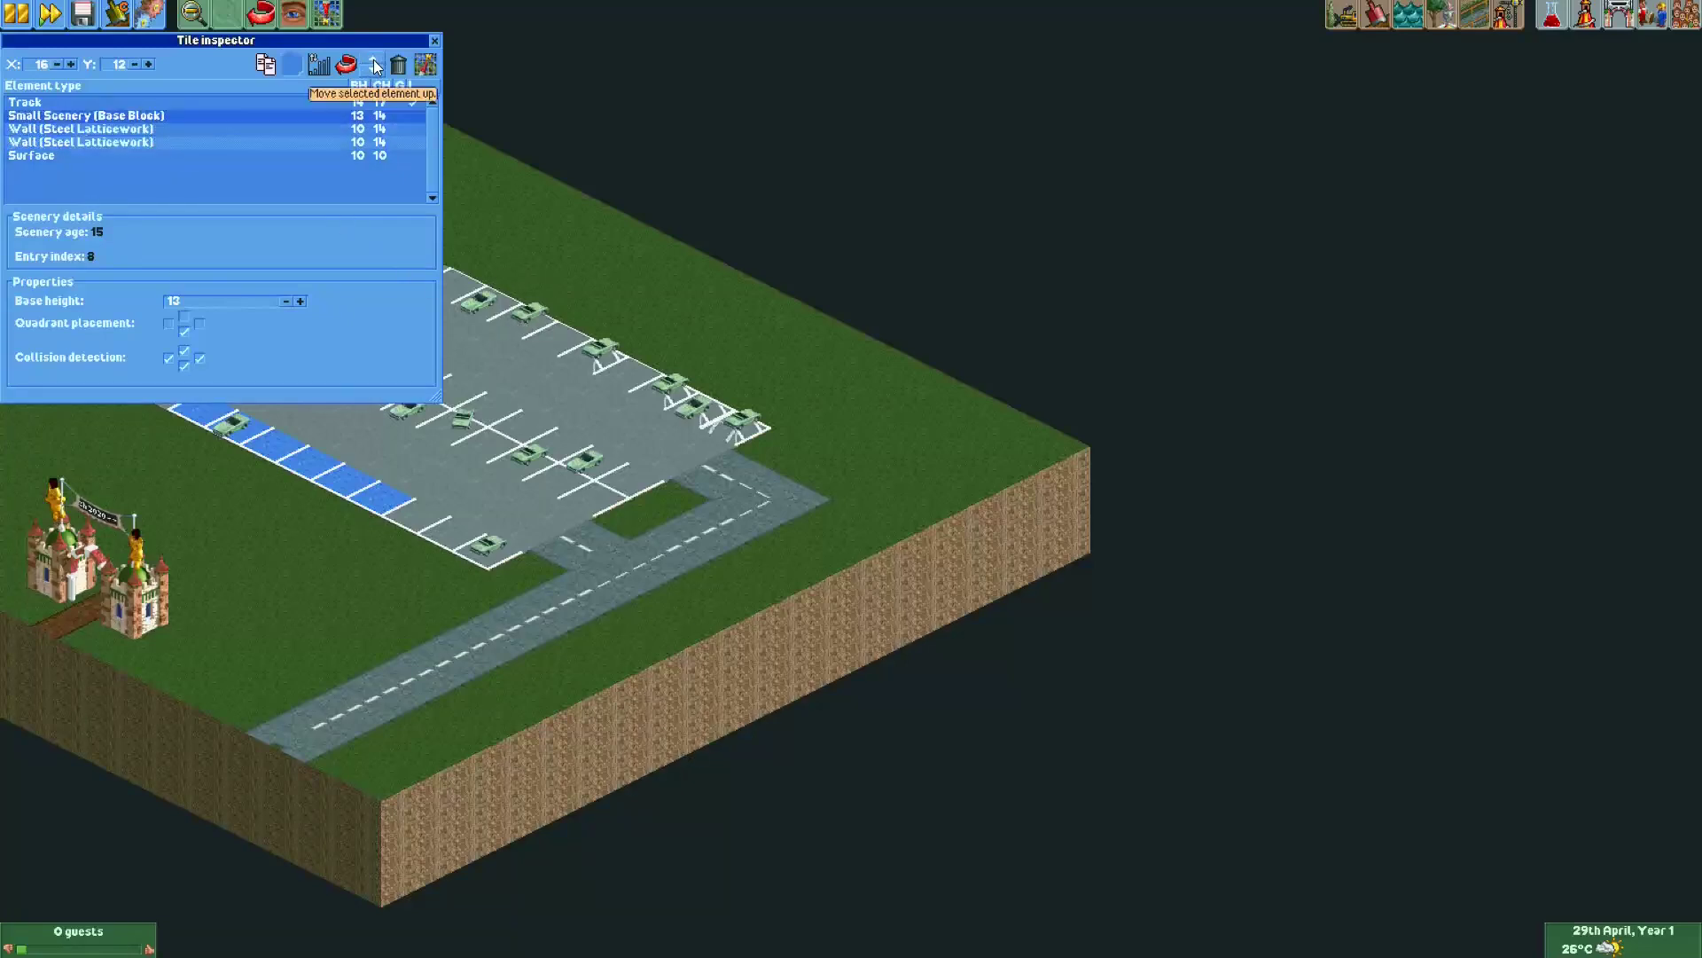
{"action": "left_click", "coordinate": [579, 362]}
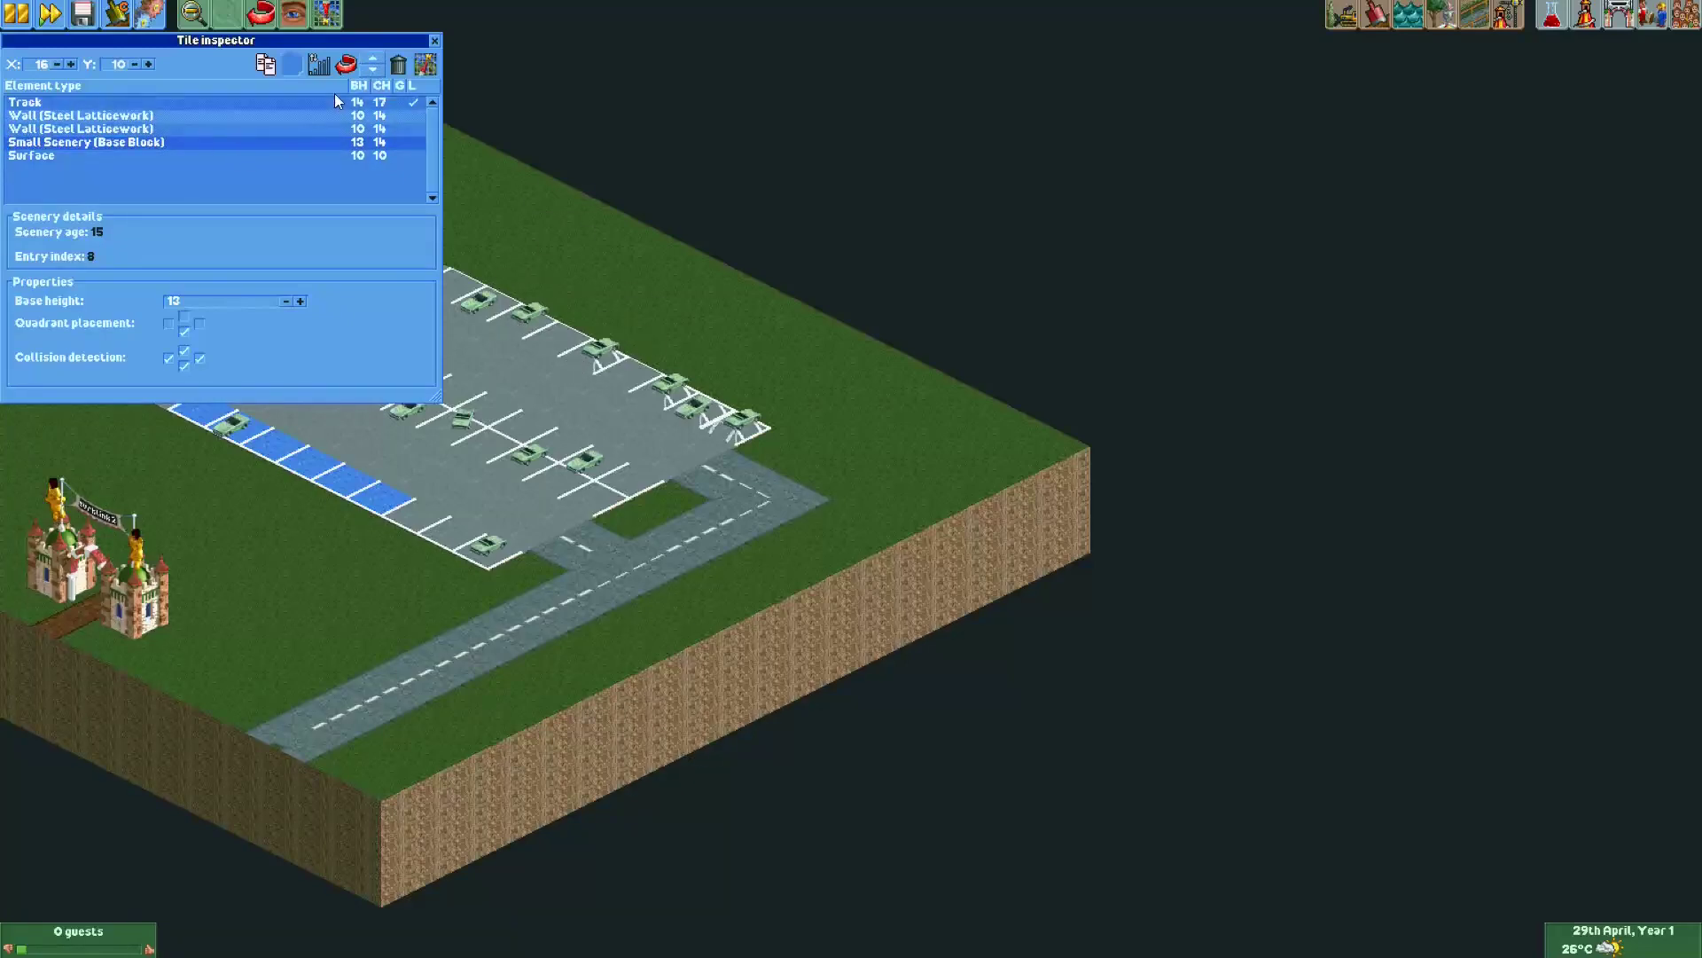
{"action": "left_click", "coordinate": [365, 61]}
{"action": "left_click", "coordinate": [365, 61]}
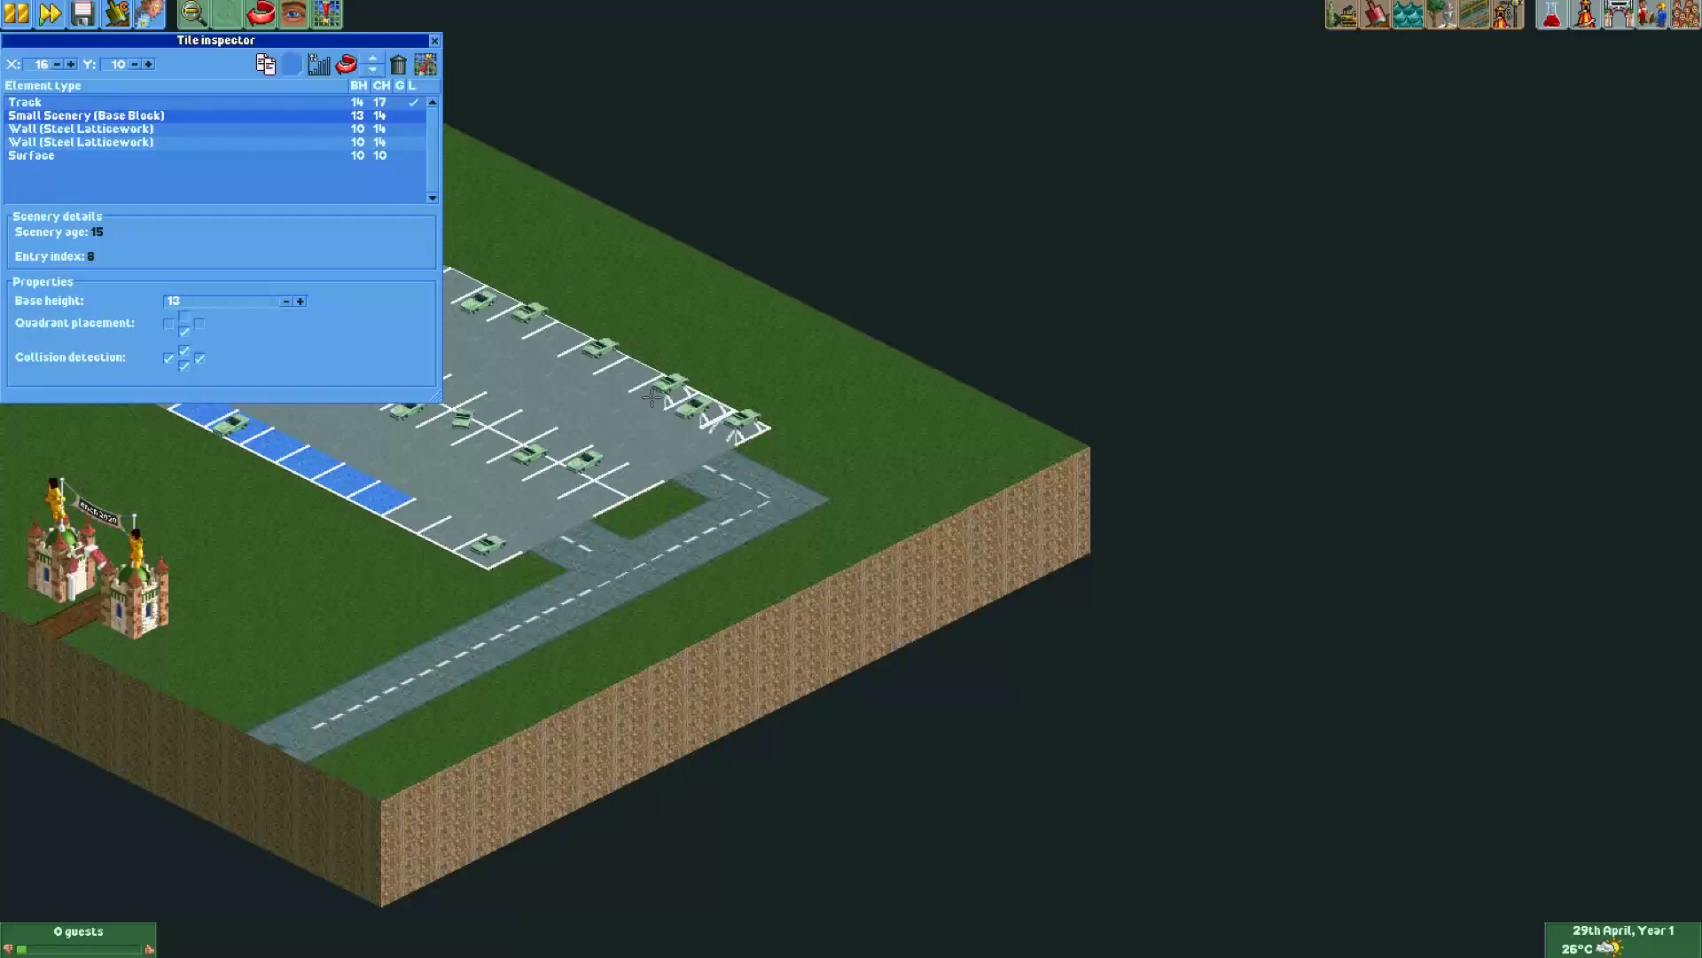
Reorder the Base Blocks above the lattice walls on the remaining far-edge tiles, and close the Tile inspector.
{"action": "left_click", "coordinate": [504, 142]}
{"action": "left_click", "coordinate": [488, 307], "text": "ctrl"}
{"action": "left_click", "coordinate": [374, 59]}
{"action": "left_click", "coordinate": [373, 59]}
{"action": "left_click", "coordinate": [455, 289], "text": "ctrl"}
{"action": "left_click", "coordinate": [374, 60]}
{"action": "left_click", "coordinate": [373, 59]}
{"action": "left_click", "coordinate": [373, 59]}
{"action": "left_click", "coordinate": [433, 42]}
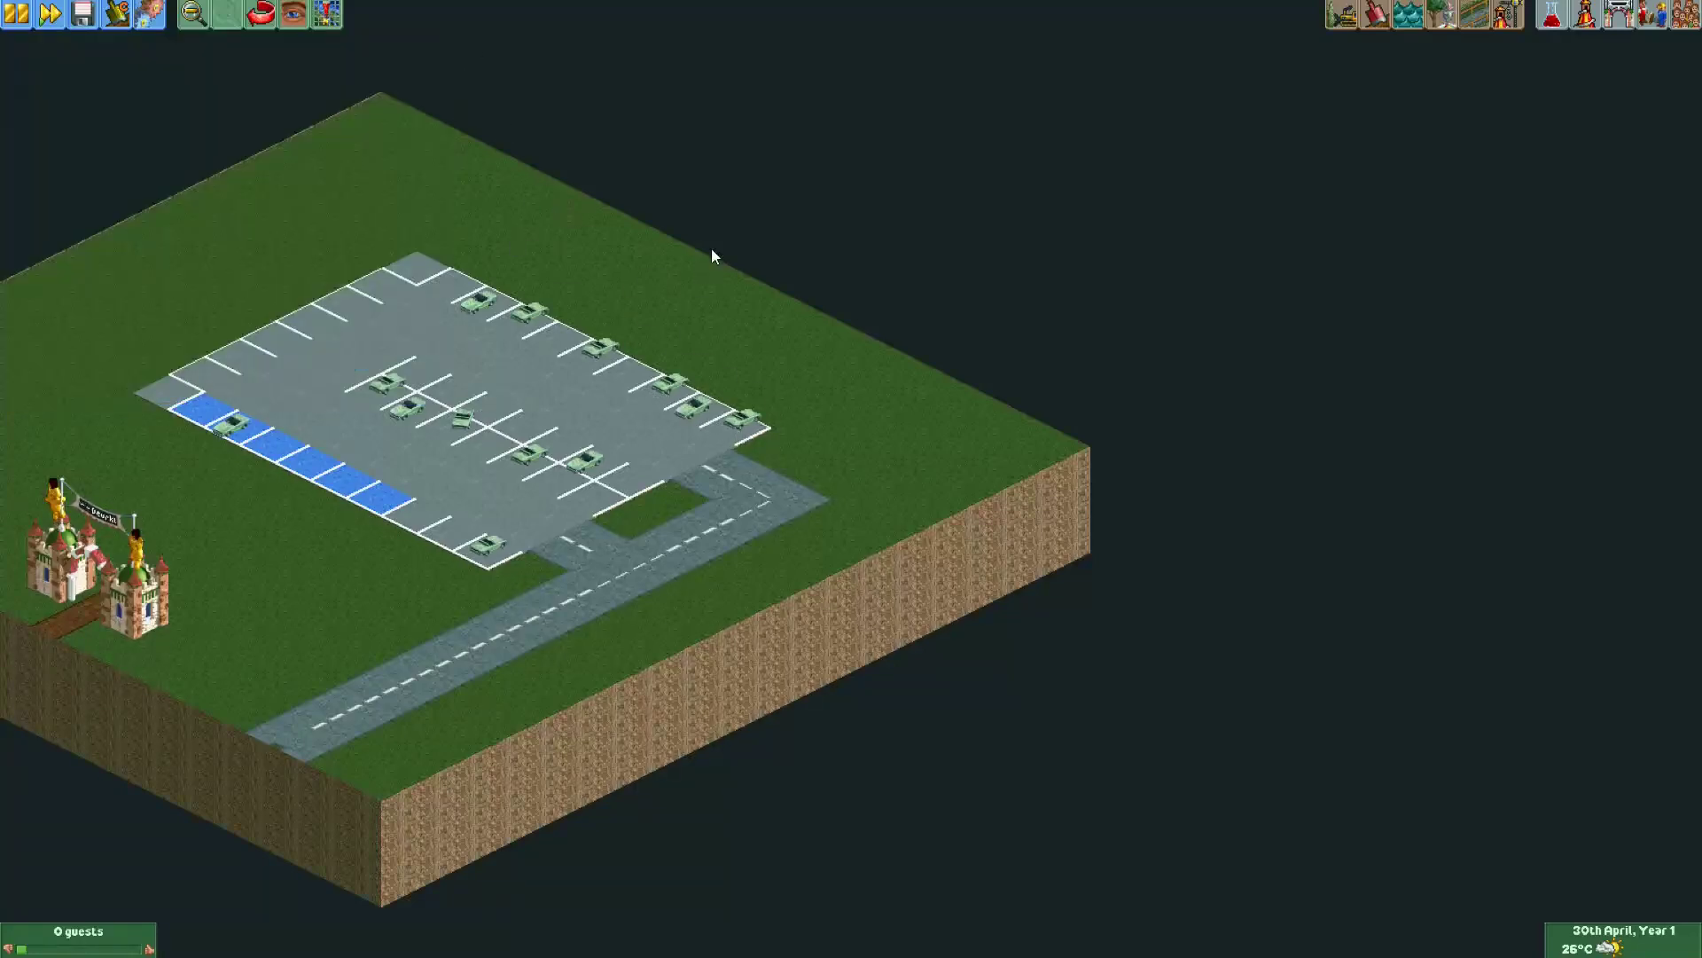
{"action": "left_click_drag", "start_coordinate": [711, 339], "coordinate": [608, 290]}
{"action": "key", "text": "Left"}
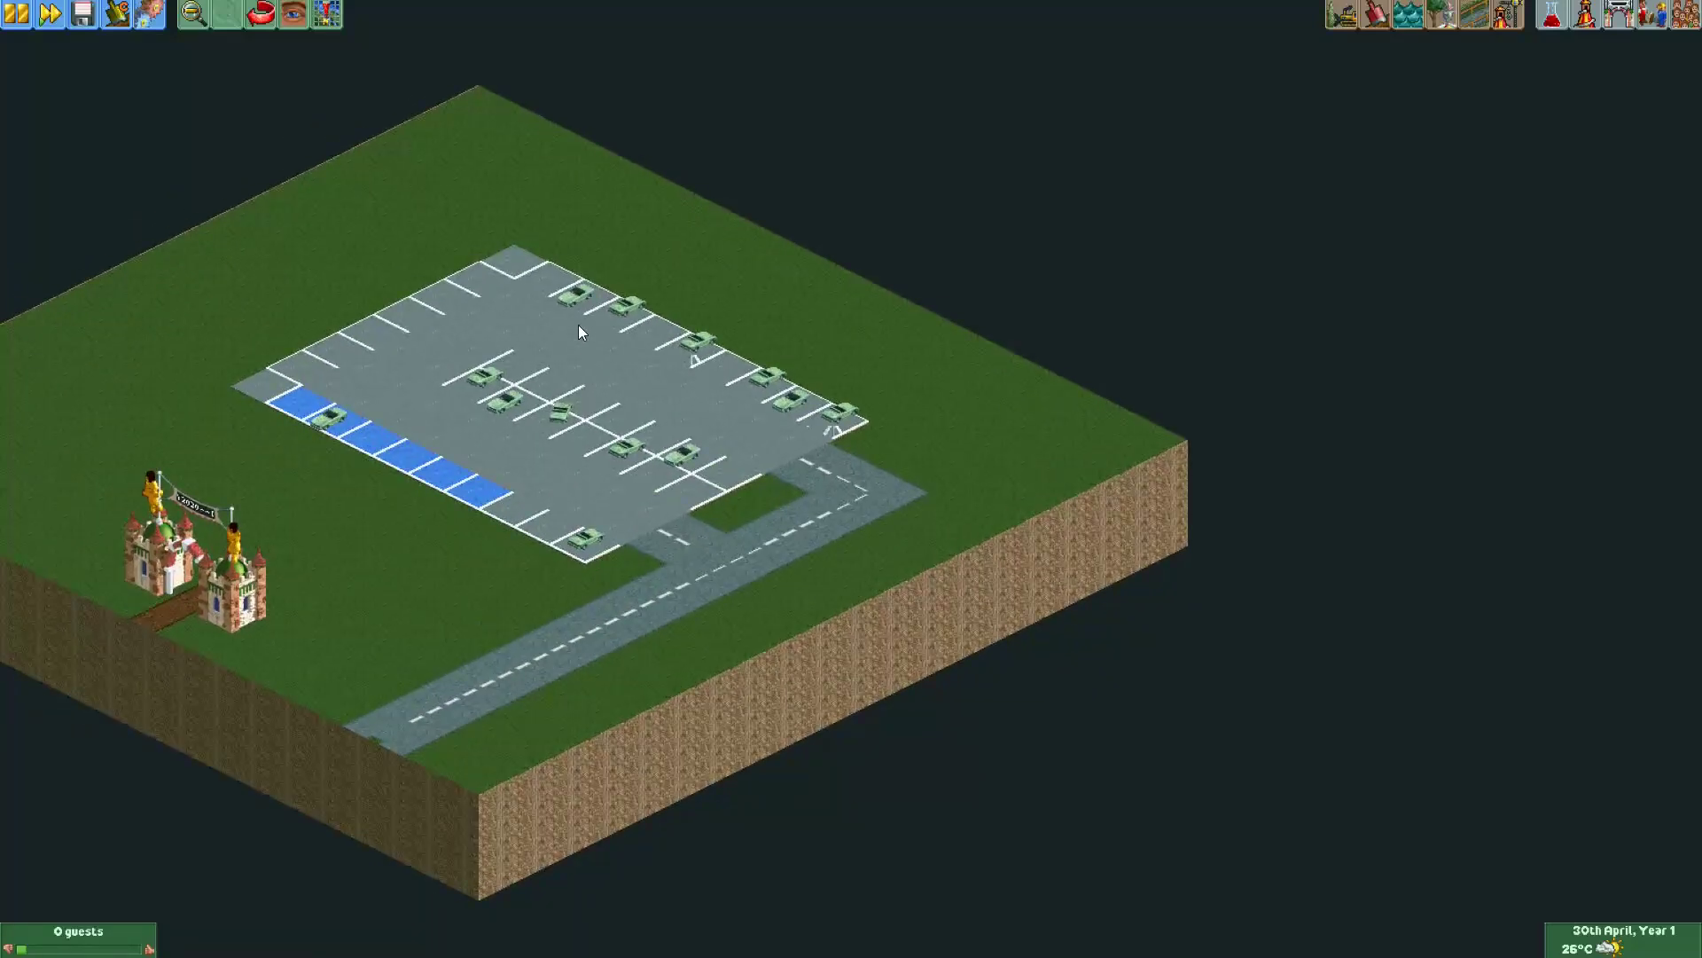
{"action": "key", "text": "Right"}
{"action": "key", "text": "Up"}
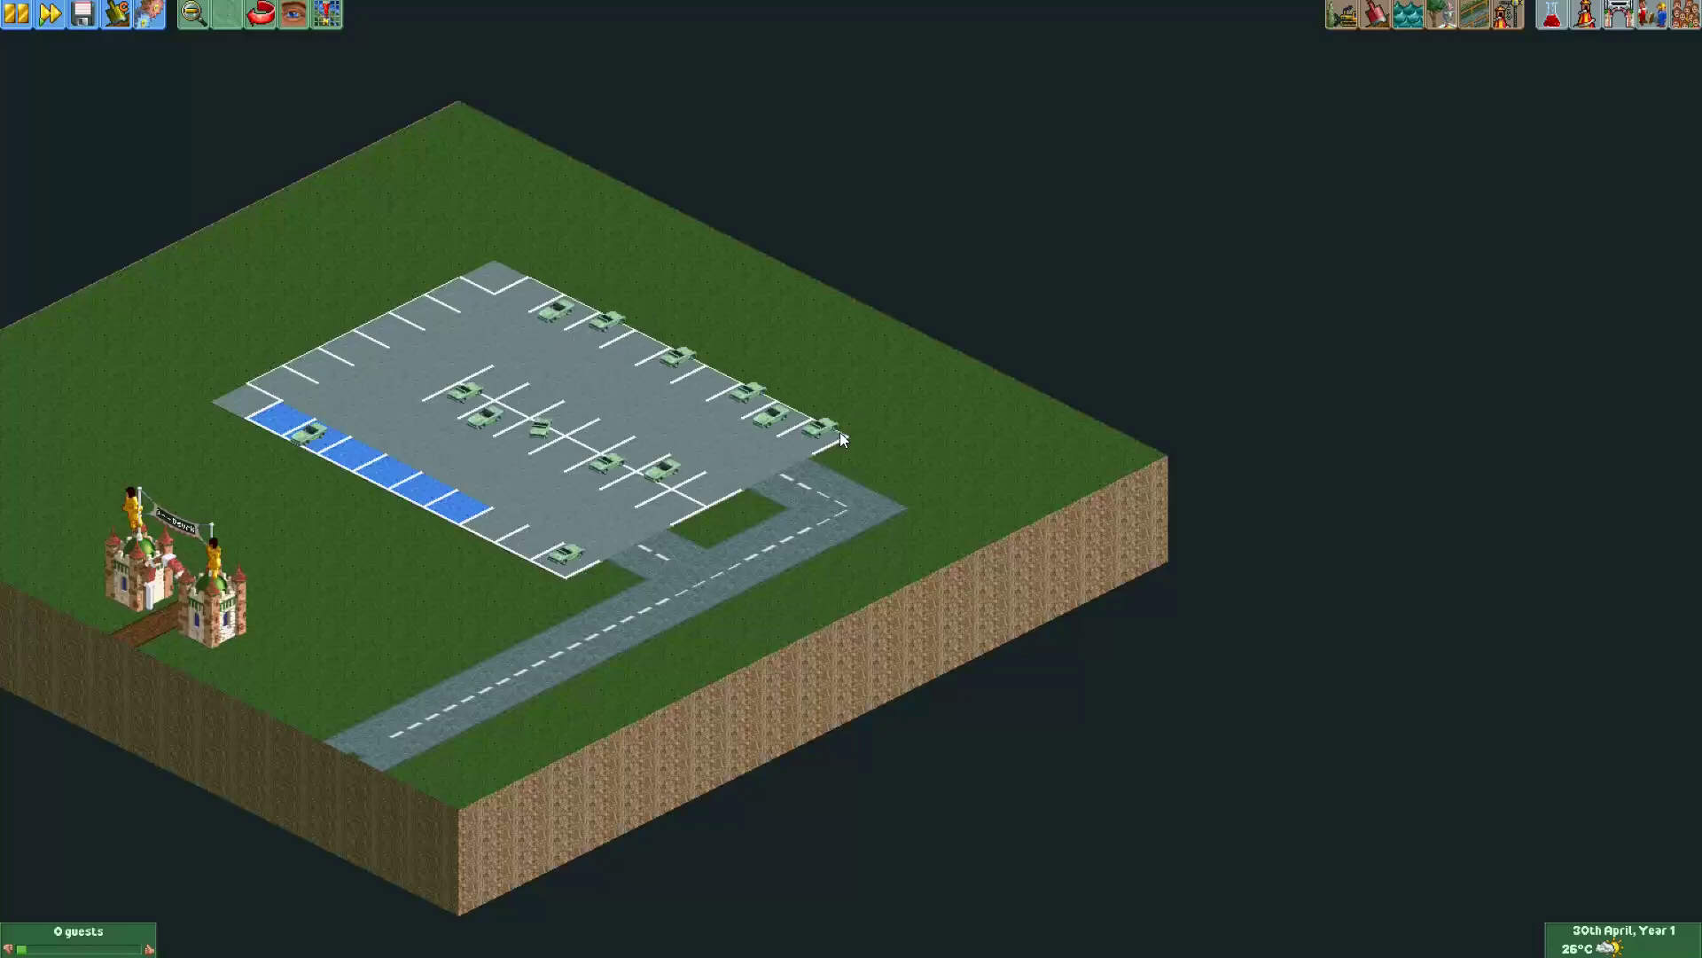
Try a Stone Wall segment at the road end of the car park's far edge, and remove it.
{"action": "left_click", "coordinate": [1441, 13]}
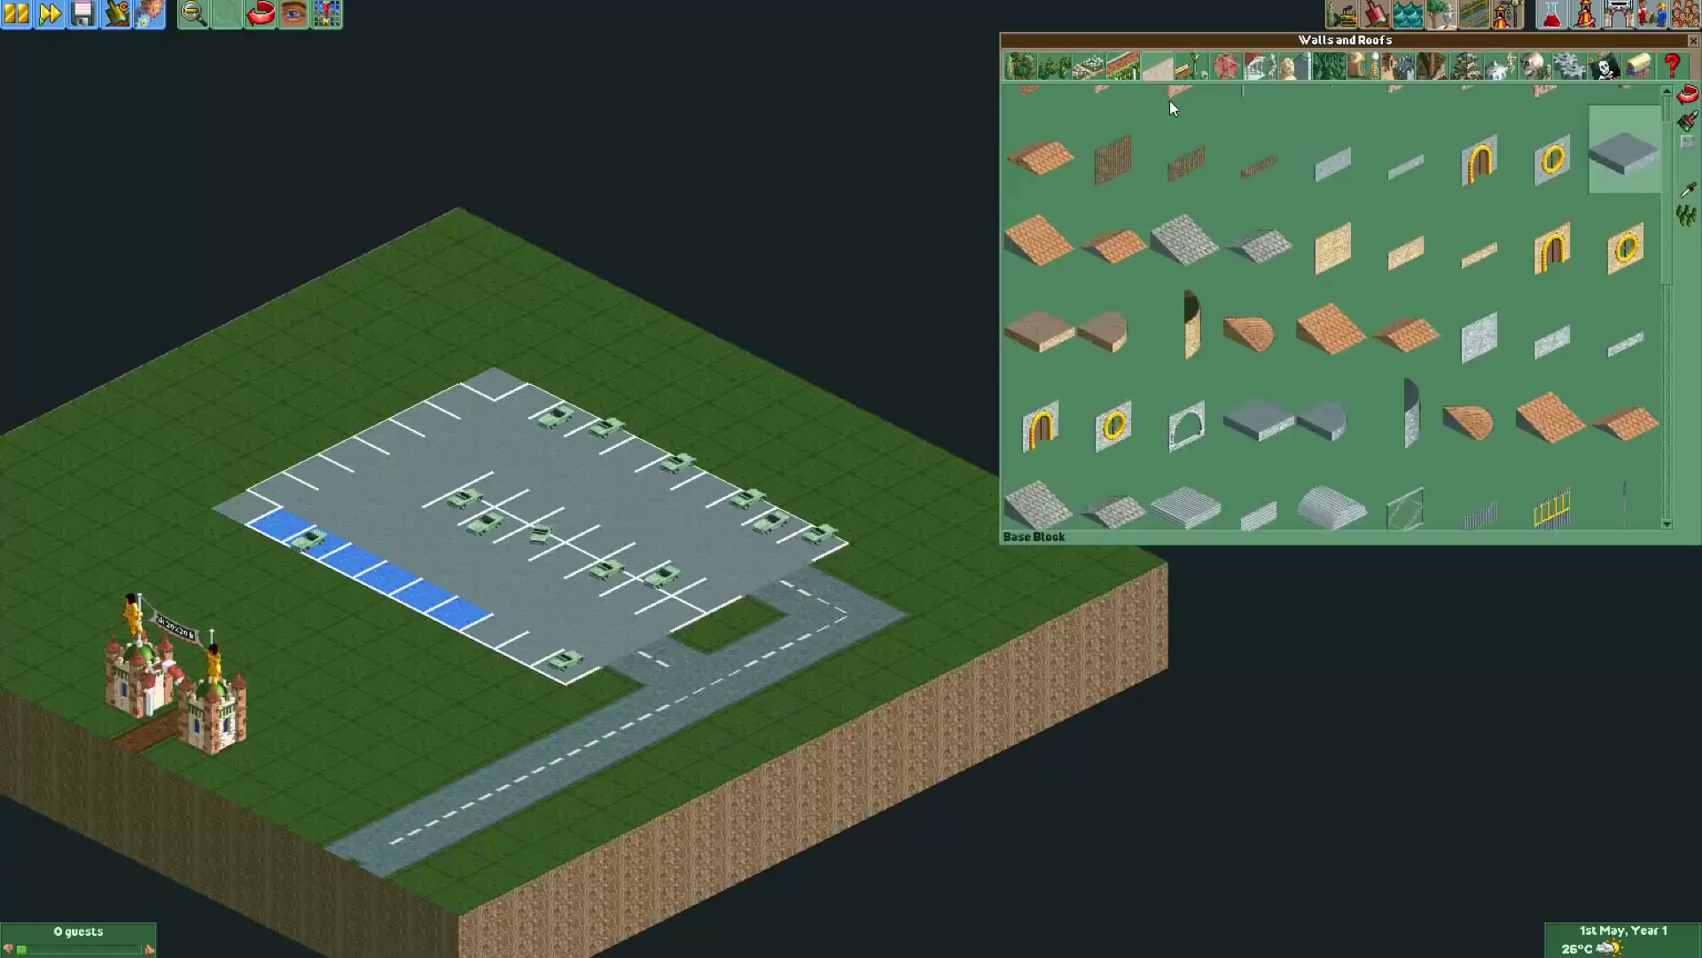
{"action": "scroll", "coordinate": [1241, 191], "scroll_direction": "up", "scroll_amount": 1}
{"action": "left_click", "coordinate": [1115, 133]}
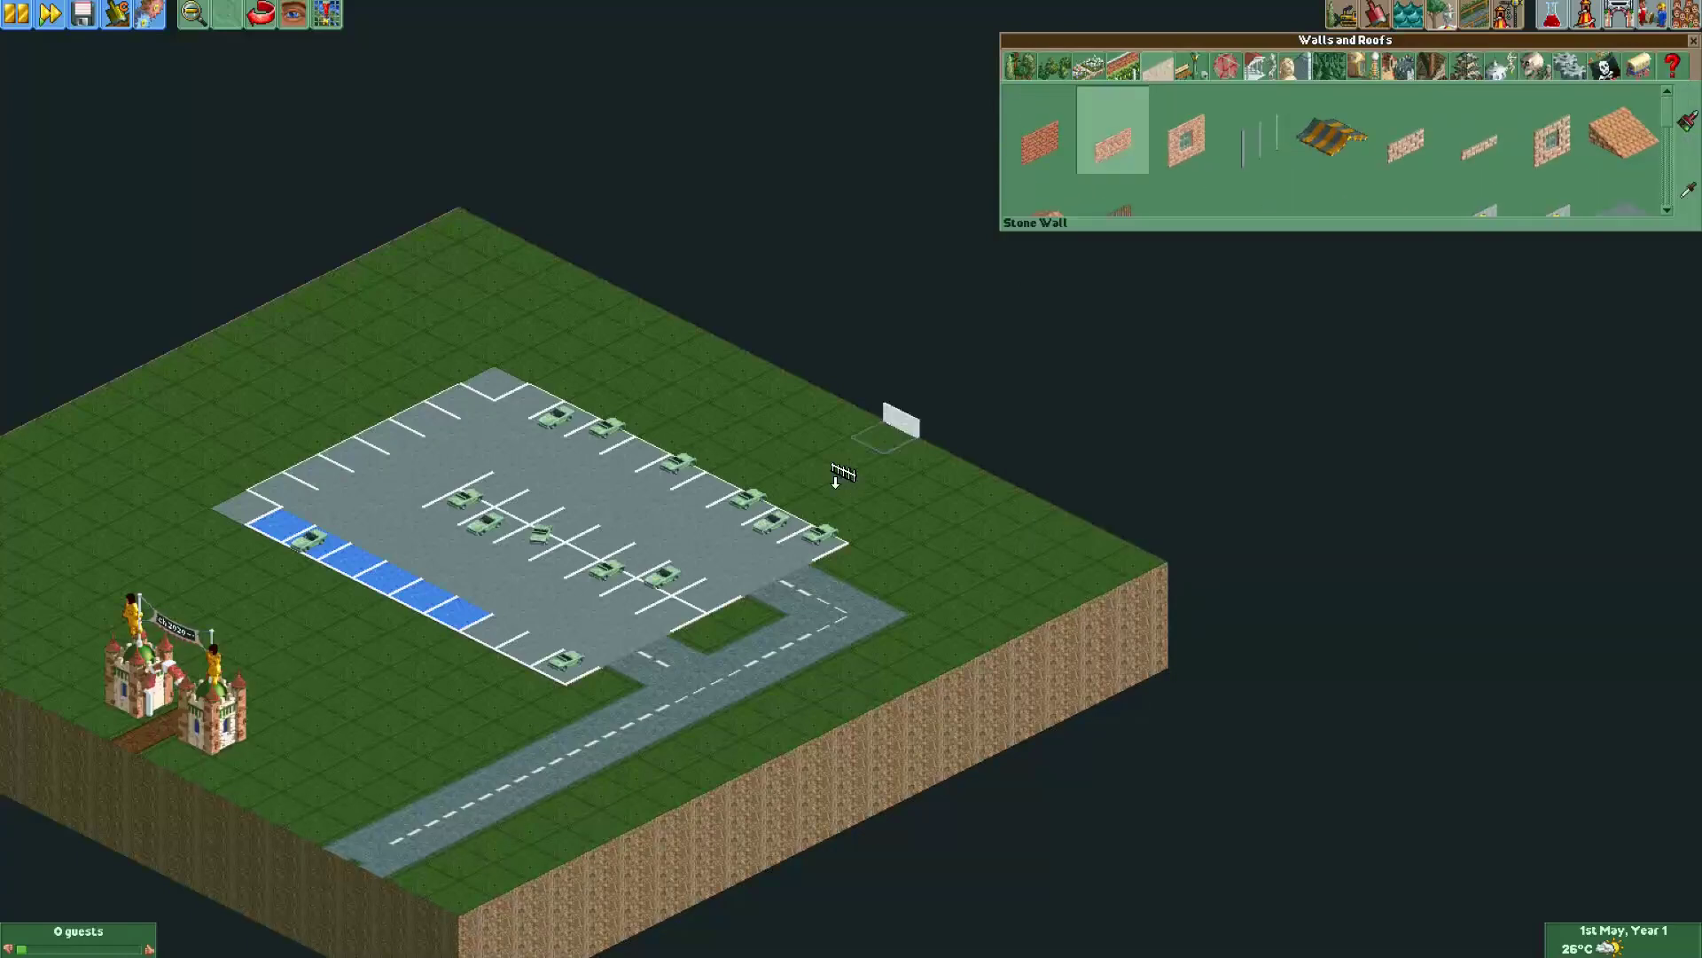
{"action": "left_click", "coordinate": [830, 526]}
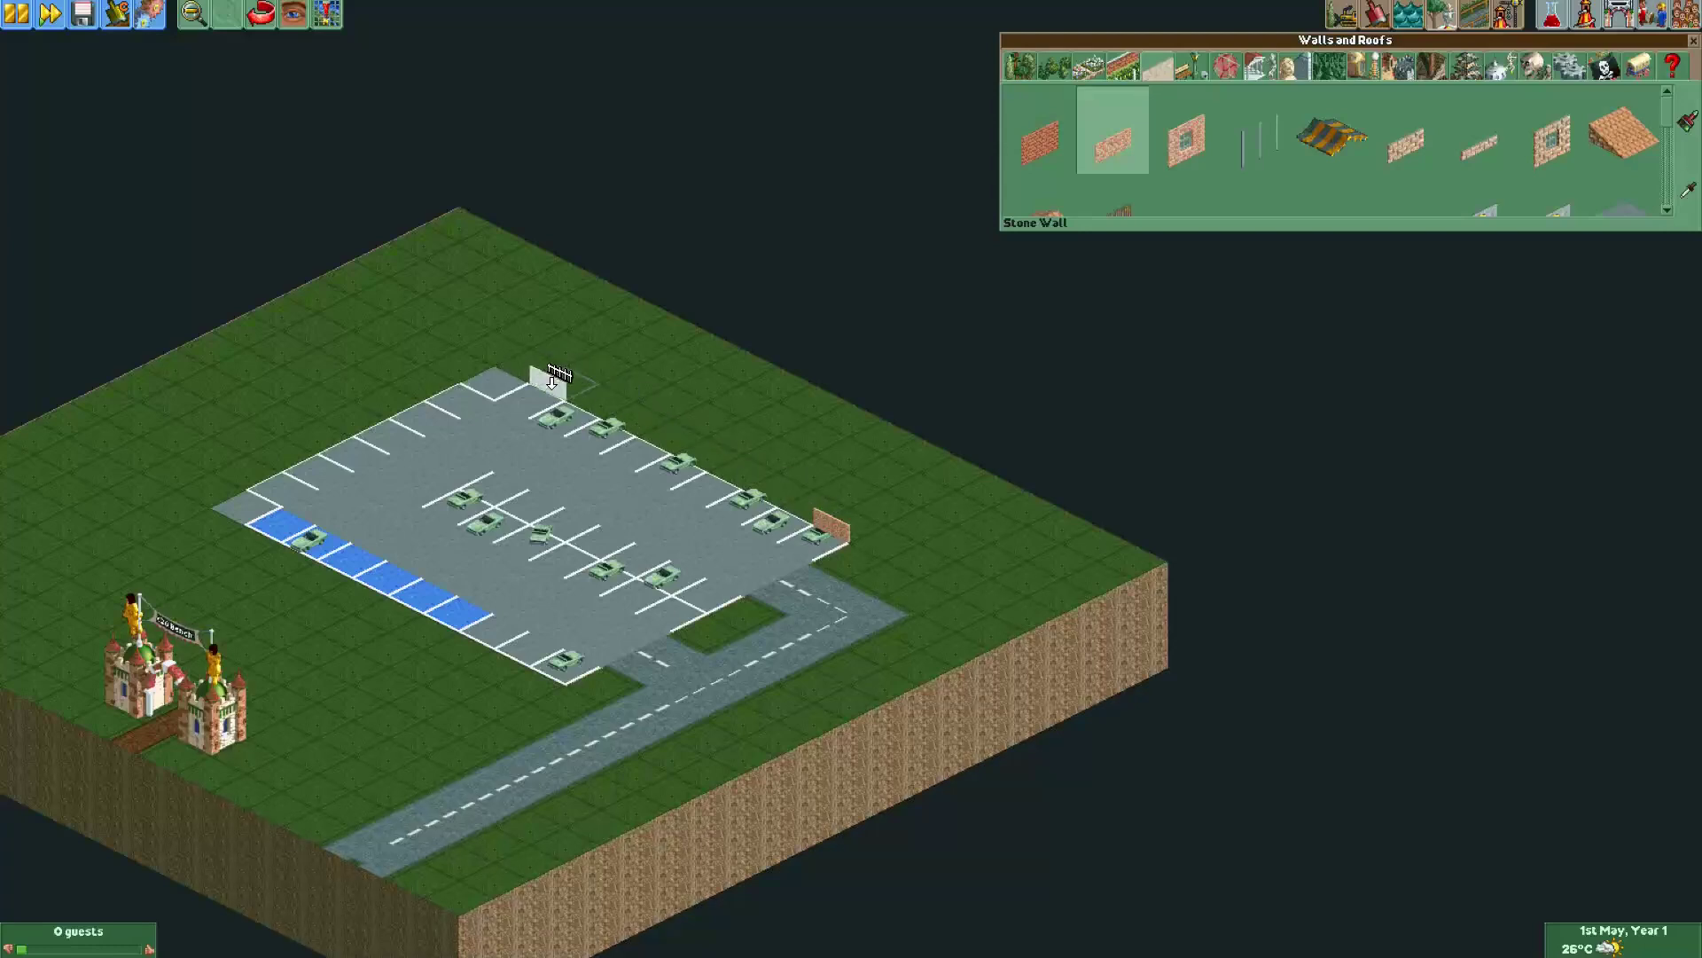
{"action": "left_click_drag", "start_coordinate": [822, 468], "coordinate": [863, 509]}
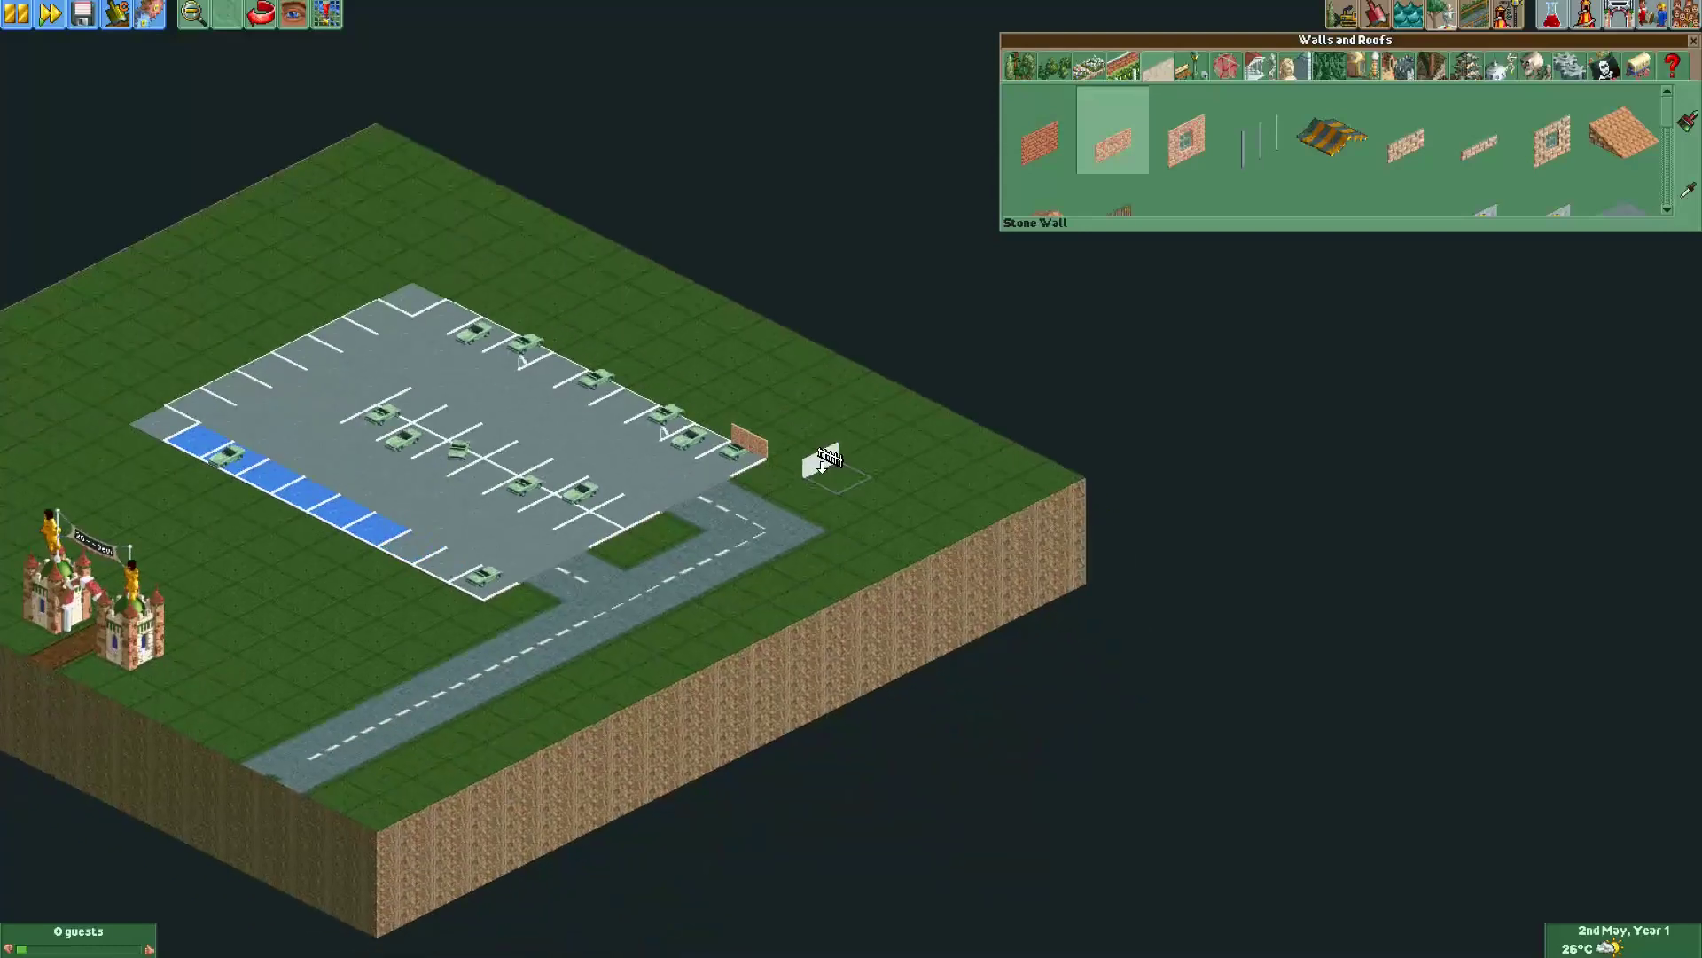
{"action": "right_click", "coordinate": [749, 439]}
{"action": "mouse_move", "coordinate": [1479, 142]}
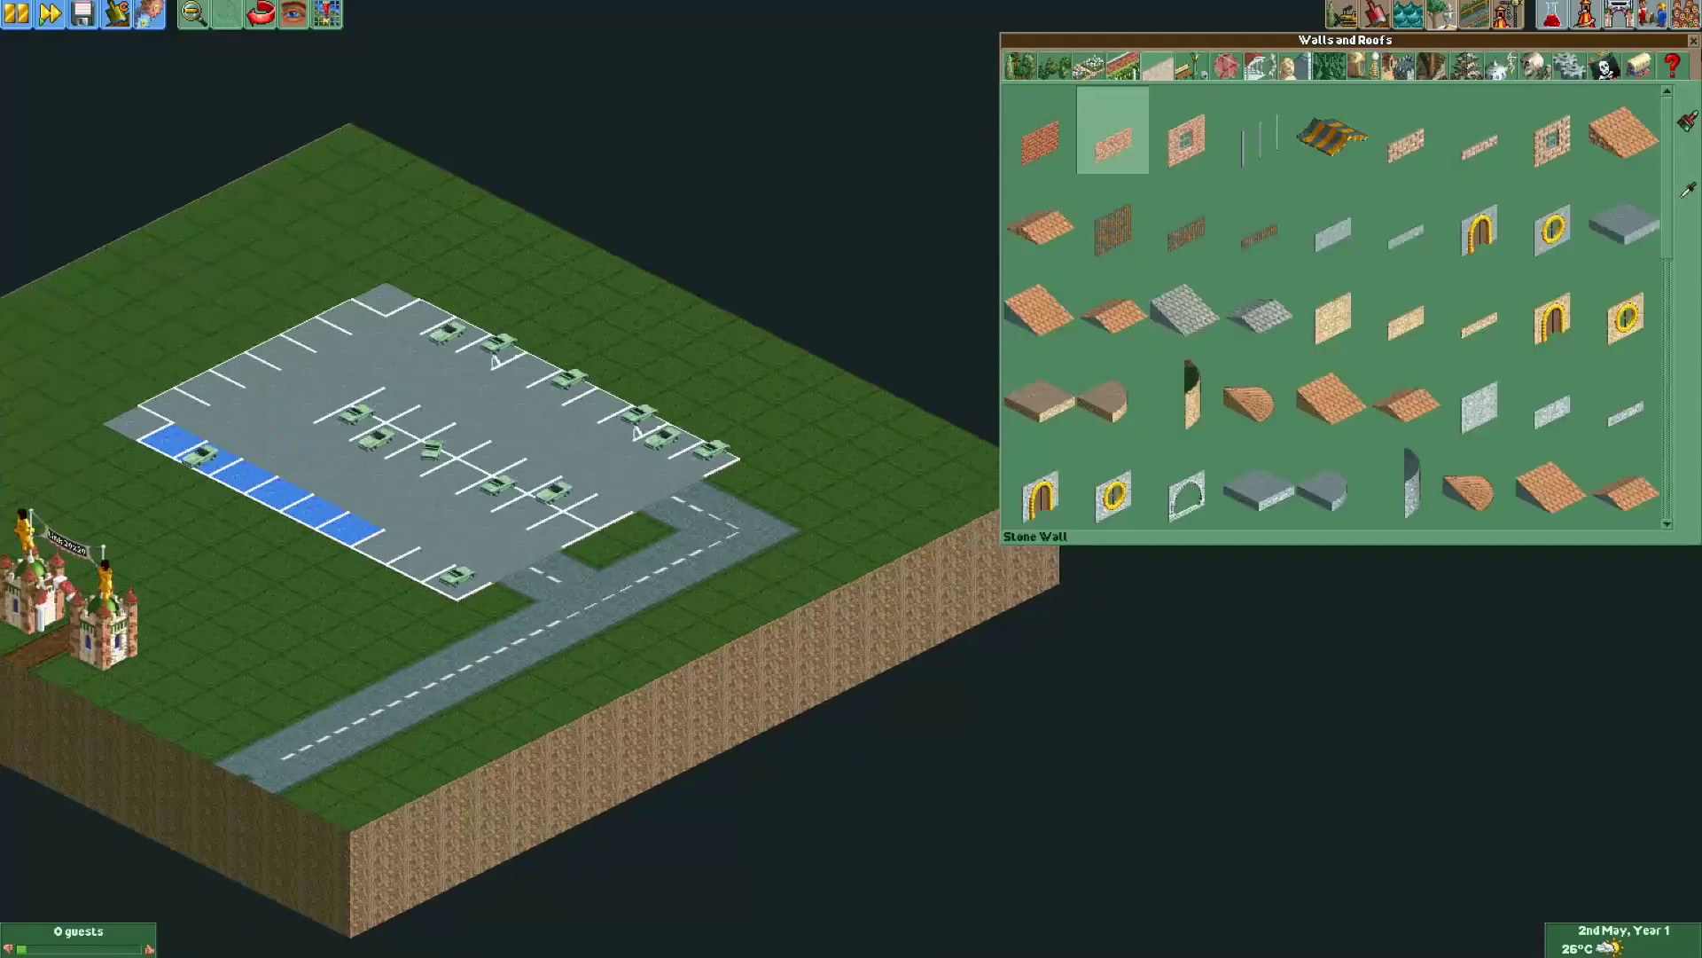
Close the scenery selection and open the ride vehicle editor for the Sports Cars 1 ride.
{"action": "left_click", "coordinate": [1694, 41]}
{"action": "left_click_drag", "start_coordinate": [546, 297], "coordinate": [708, 328]}
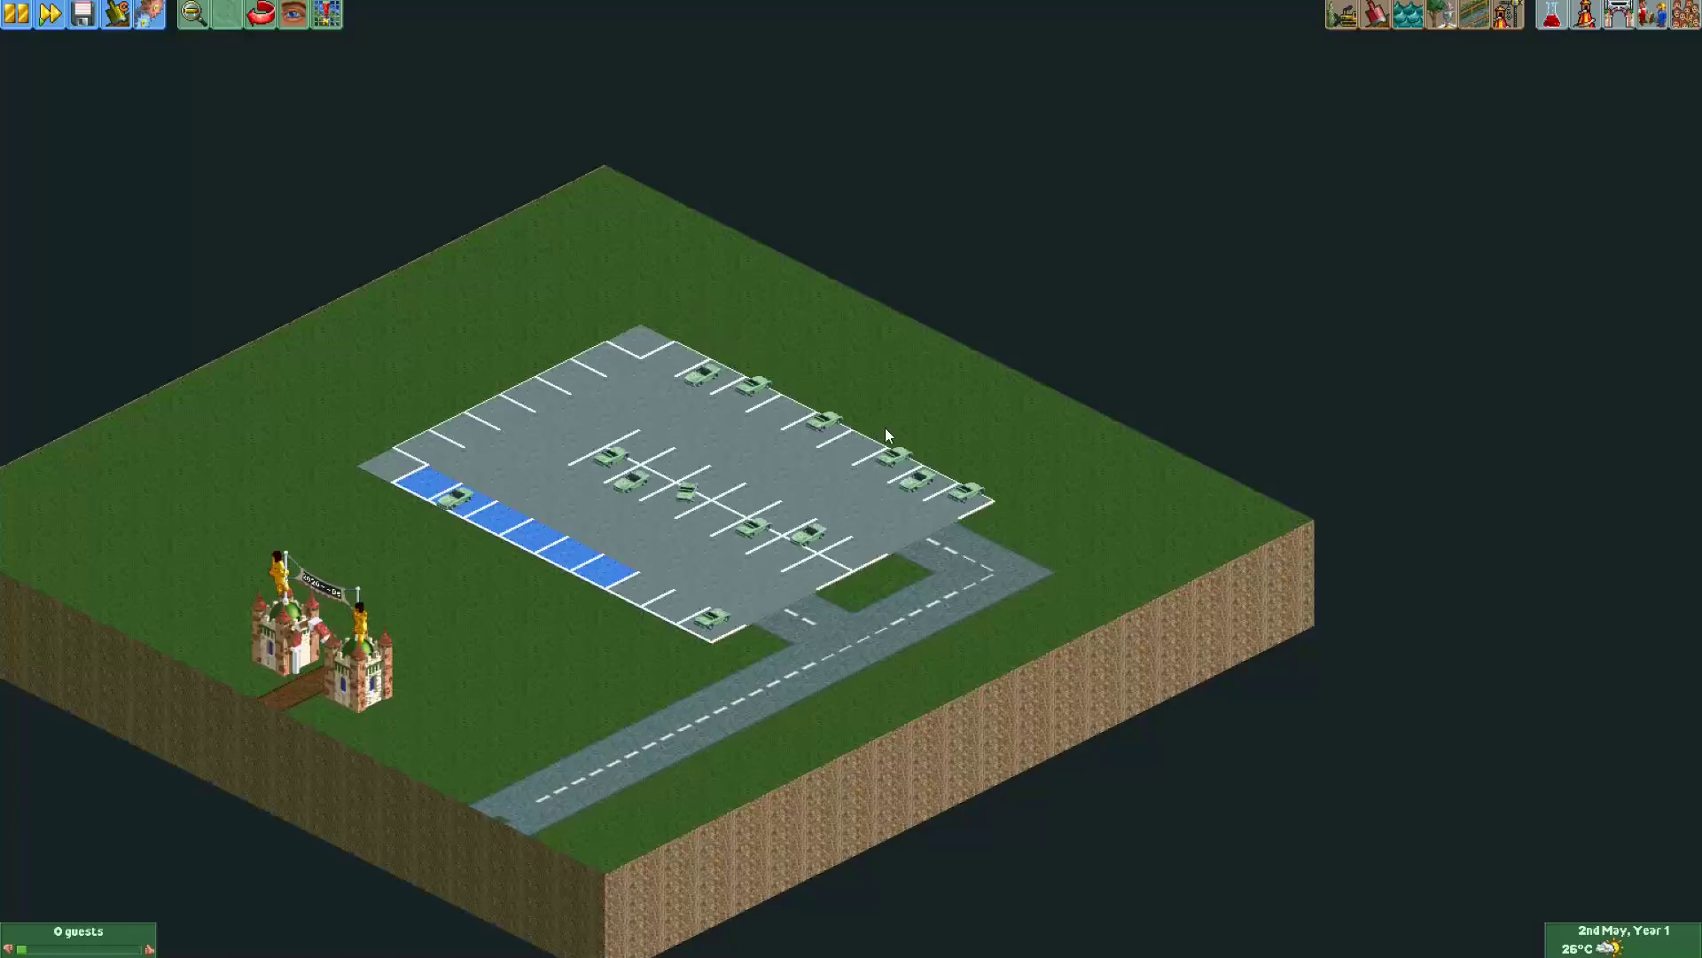
{"action": "left_click_drag", "start_coordinate": [656, 330], "coordinate": [640, 301]}
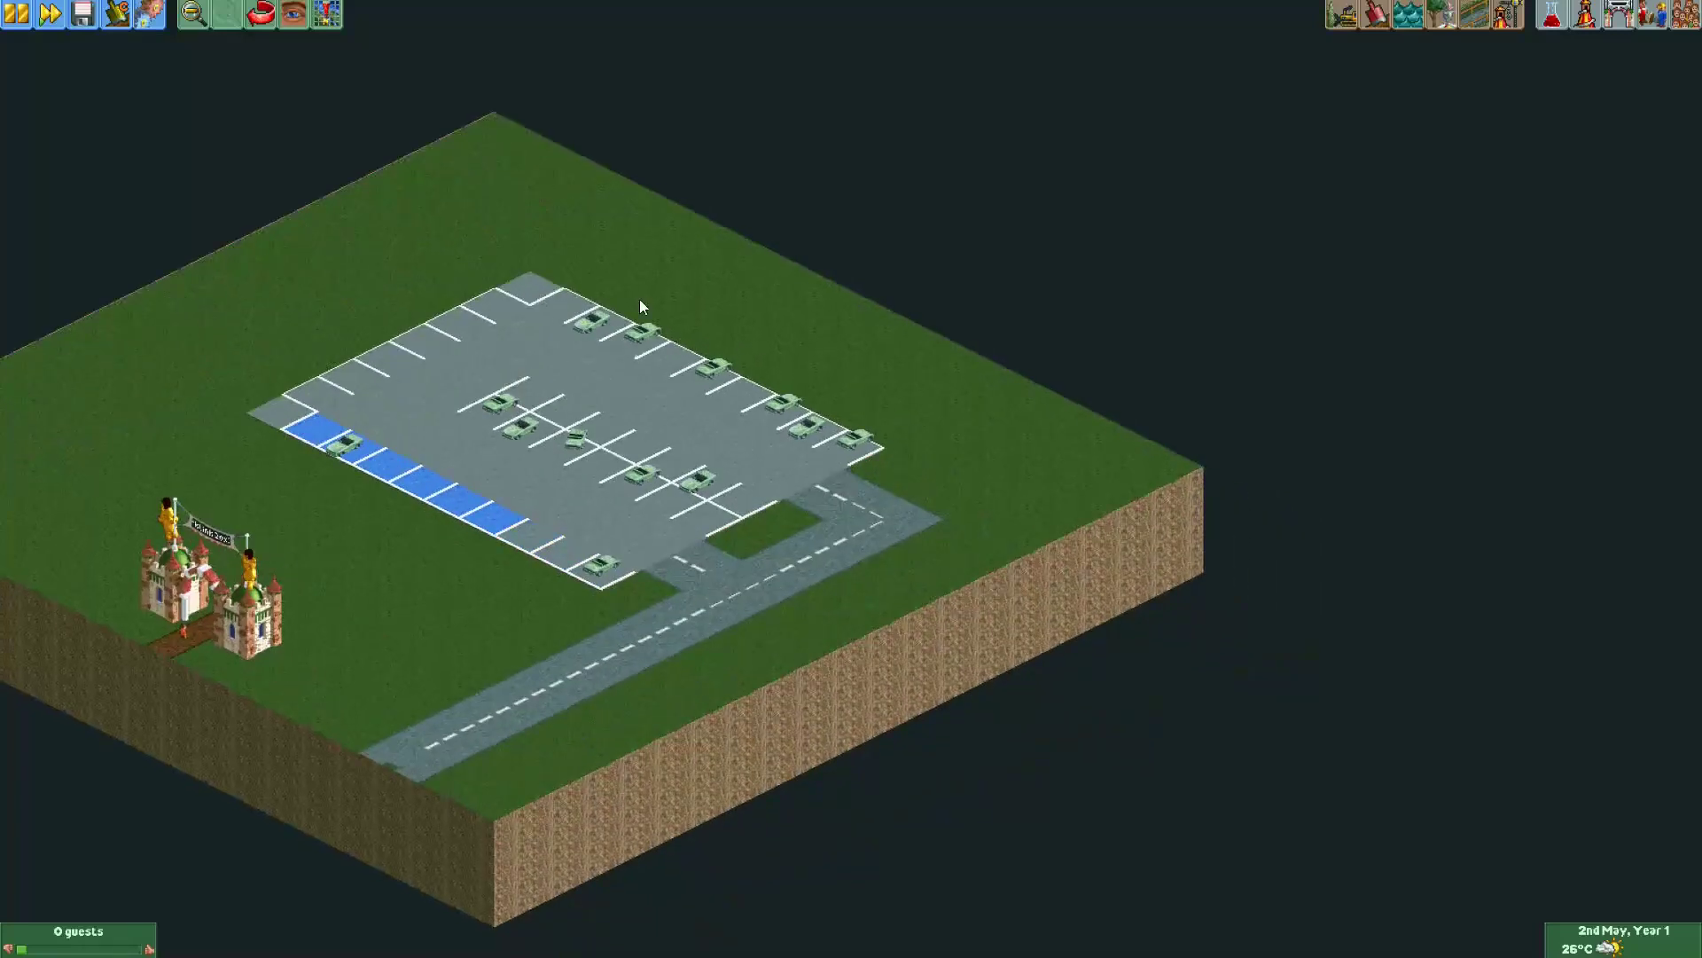
{"action": "key", "text": "Up"}
{"action": "key", "text": "Left"}
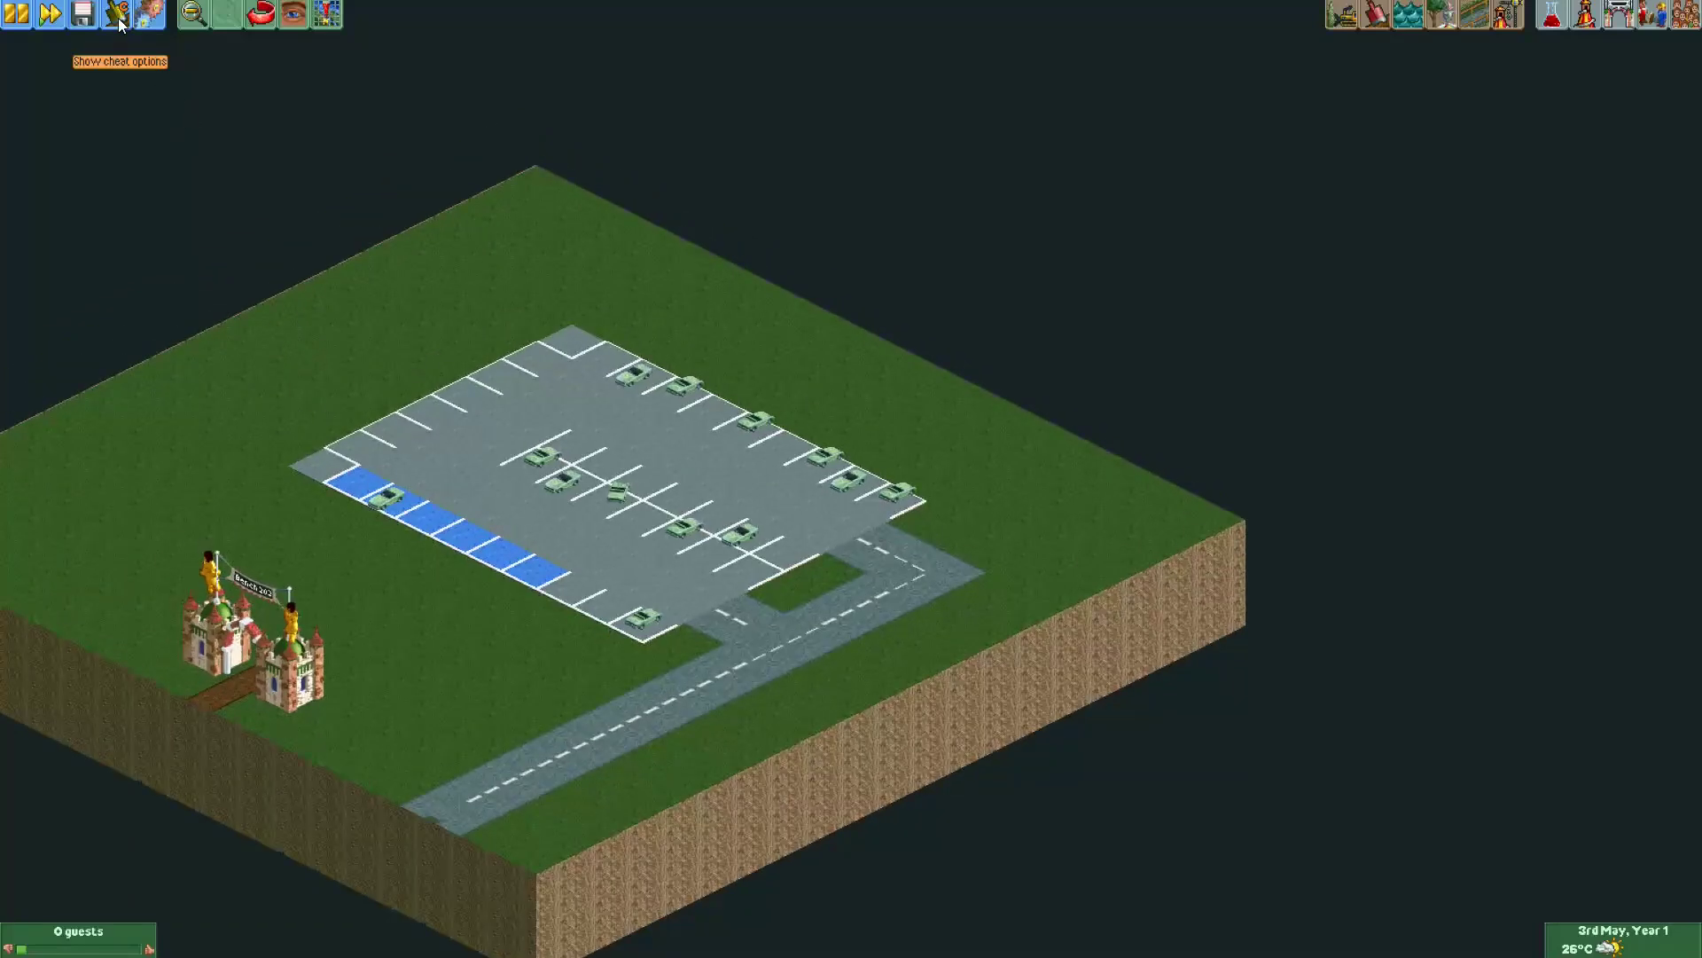
{"action": "left_click", "coordinate": [329, 17]}
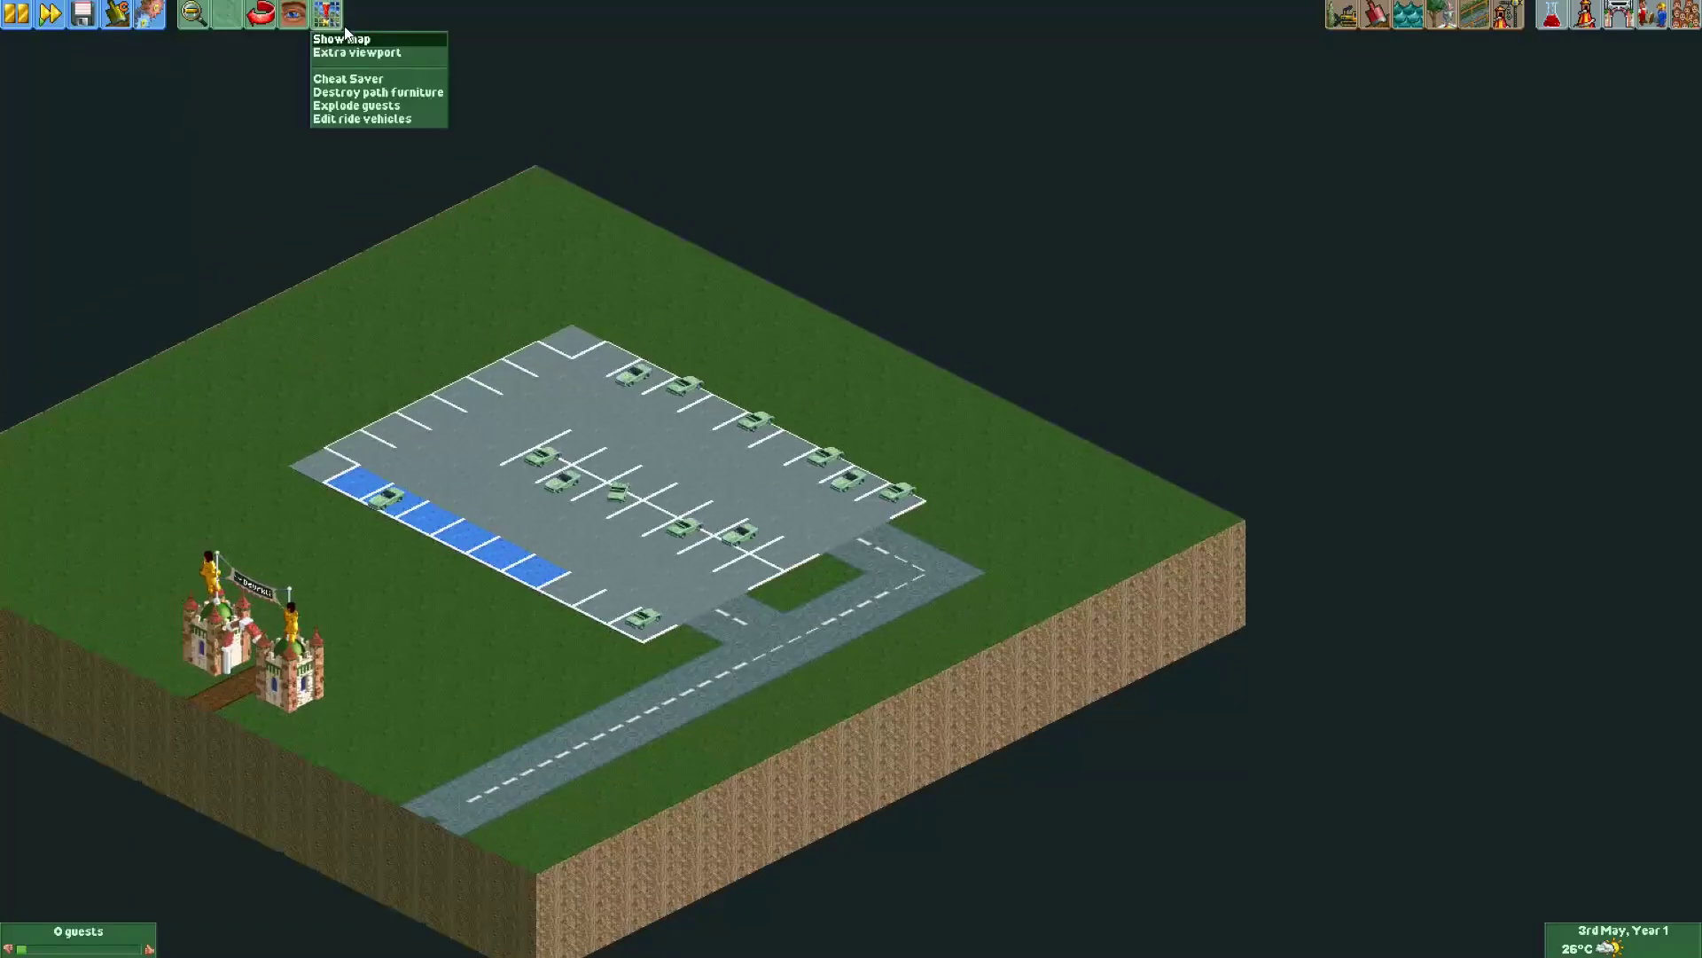
{"action": "left_click", "coordinate": [410, 120]}
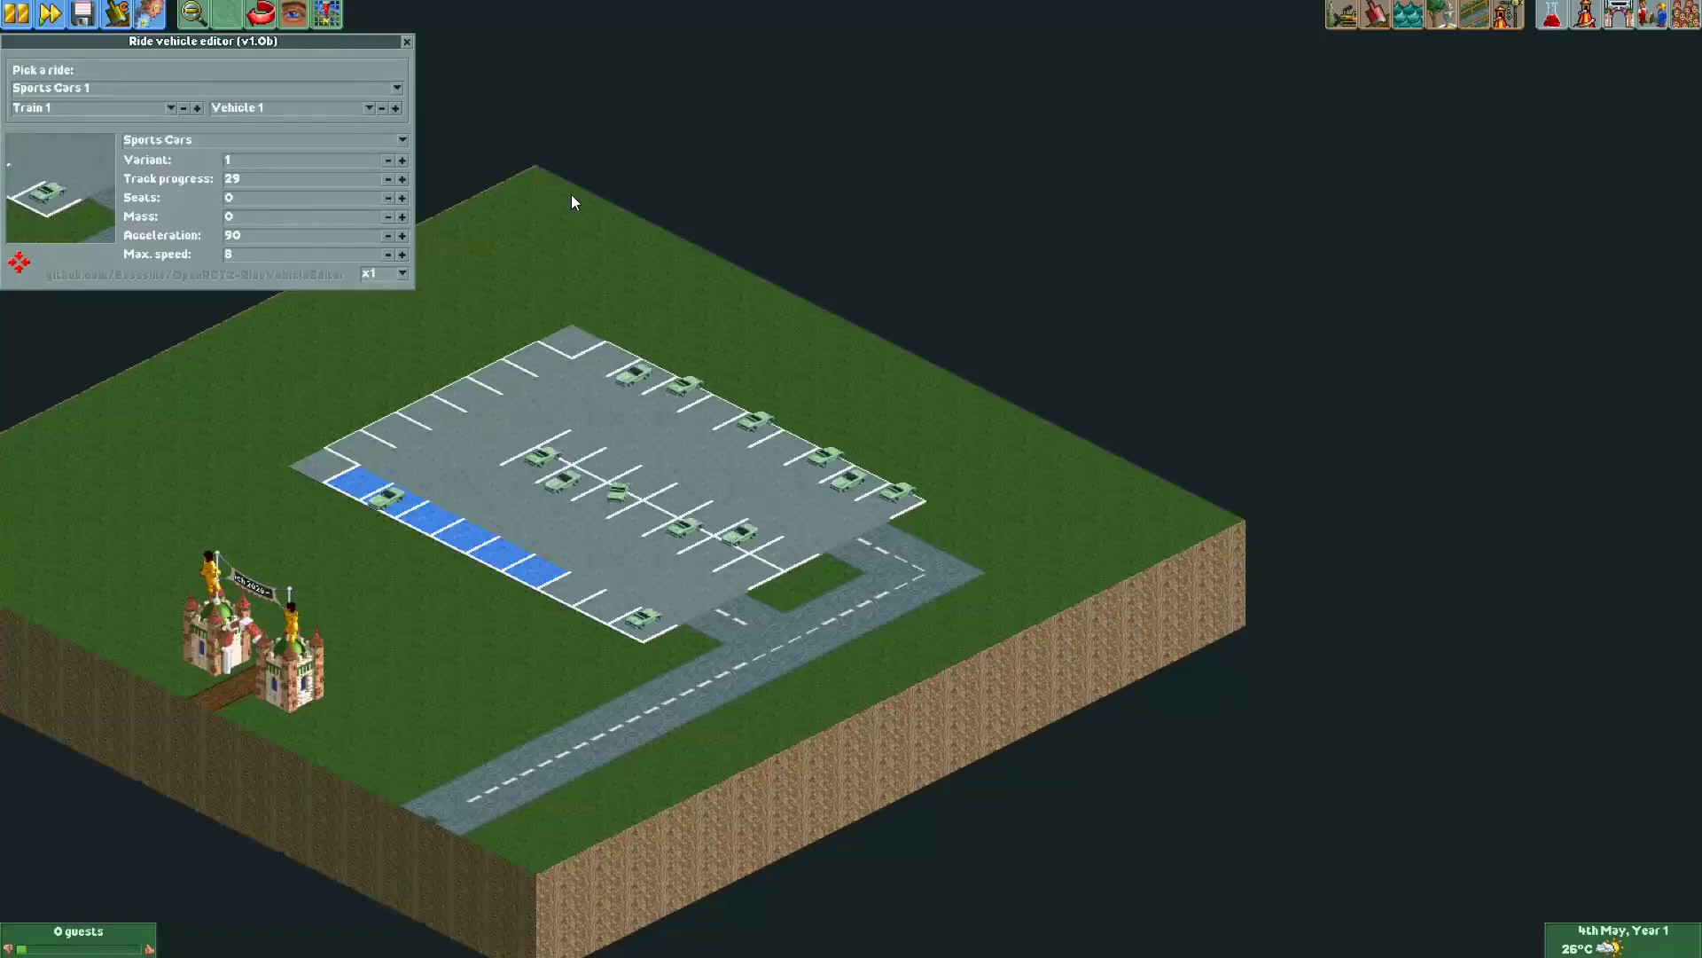
{"action": "key", "text": "Left"}
{"action": "key", "text": "Left"}
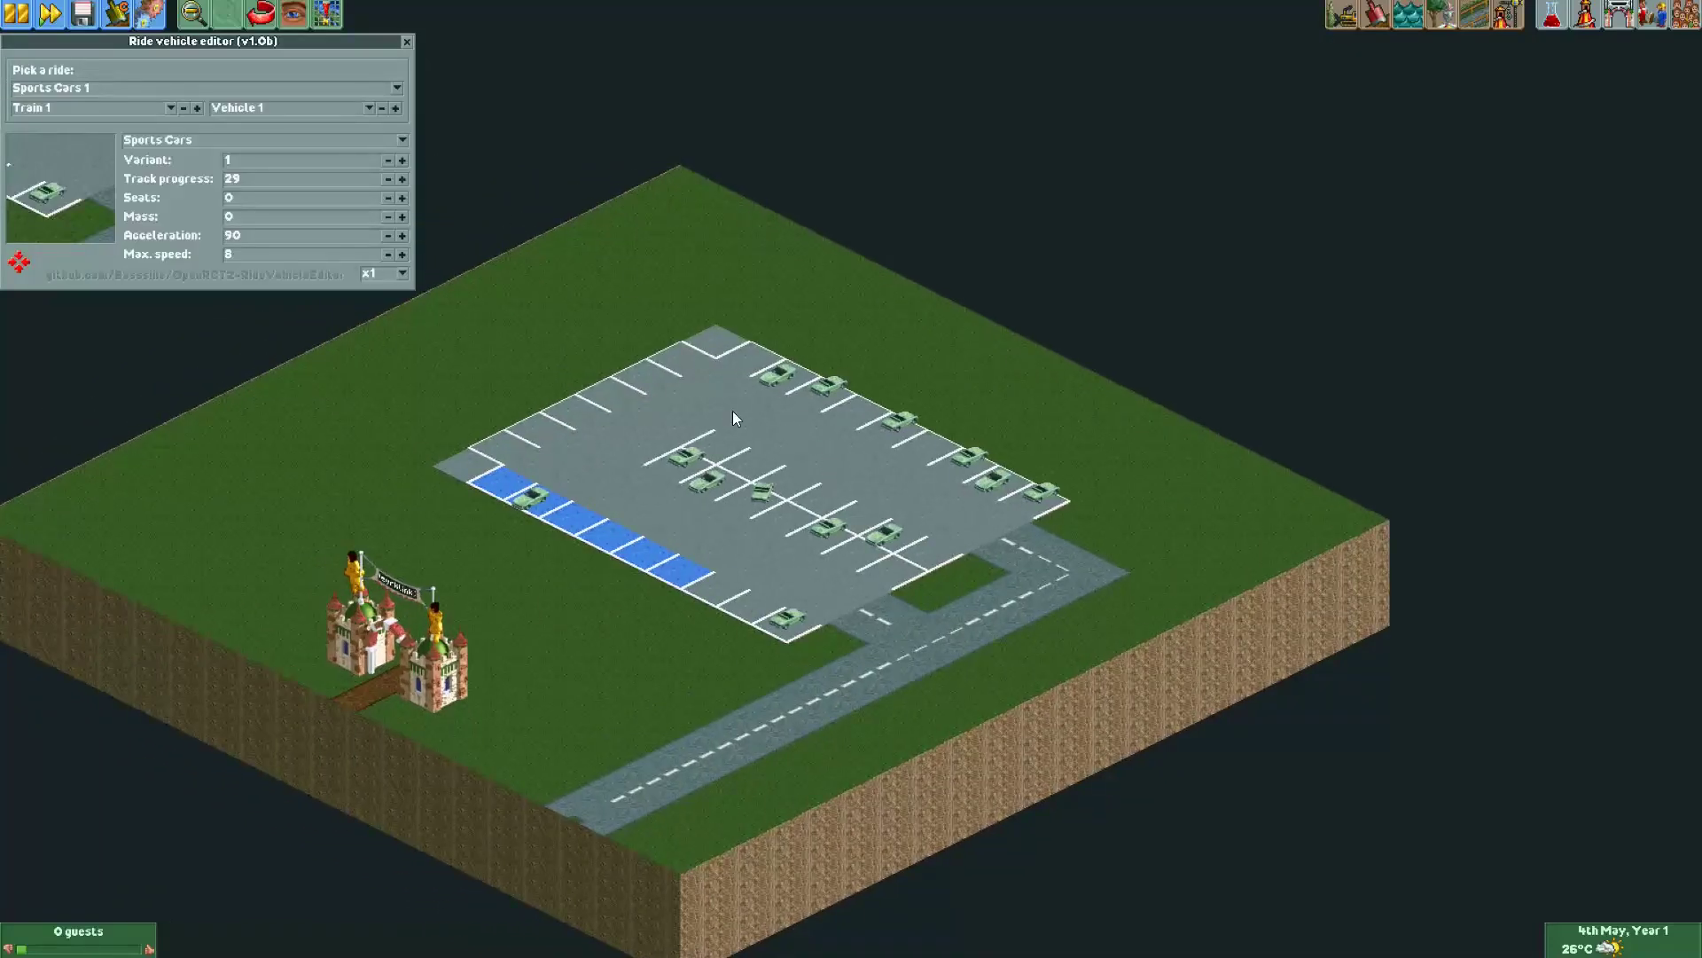
{"action": "left_click_drag", "start_coordinate": [732, 411], "coordinate": [697, 374]}
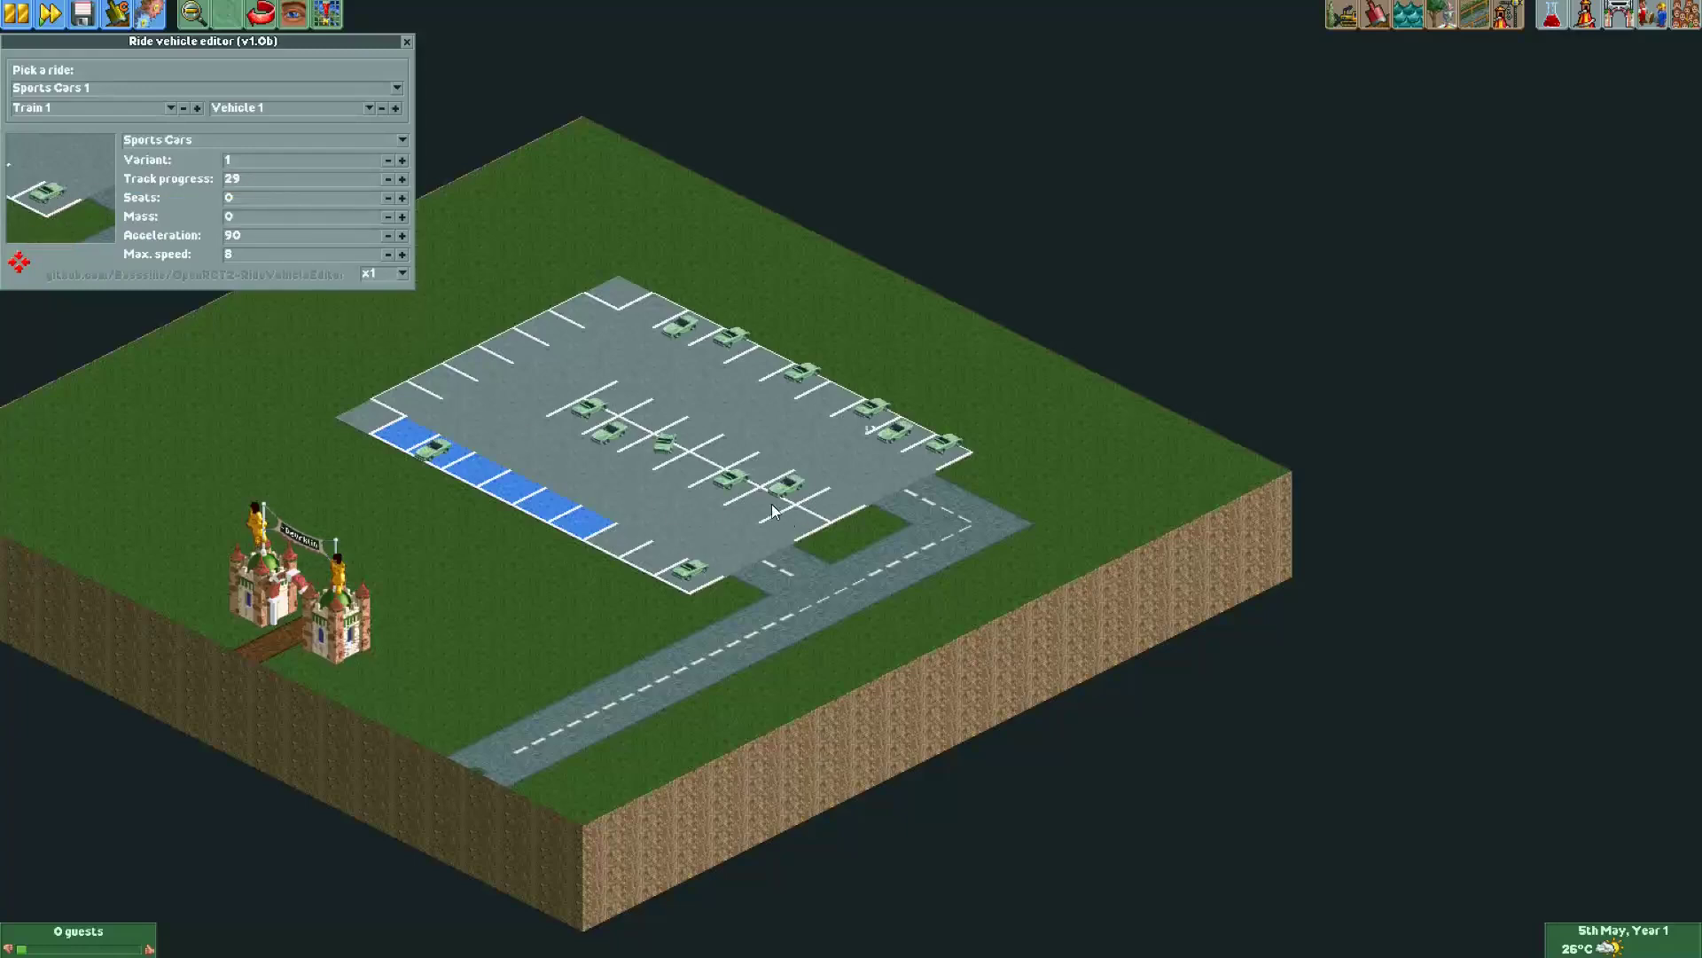
{"action": "left_click_drag", "start_coordinate": [685, 582], "coordinate": [720, 601]}
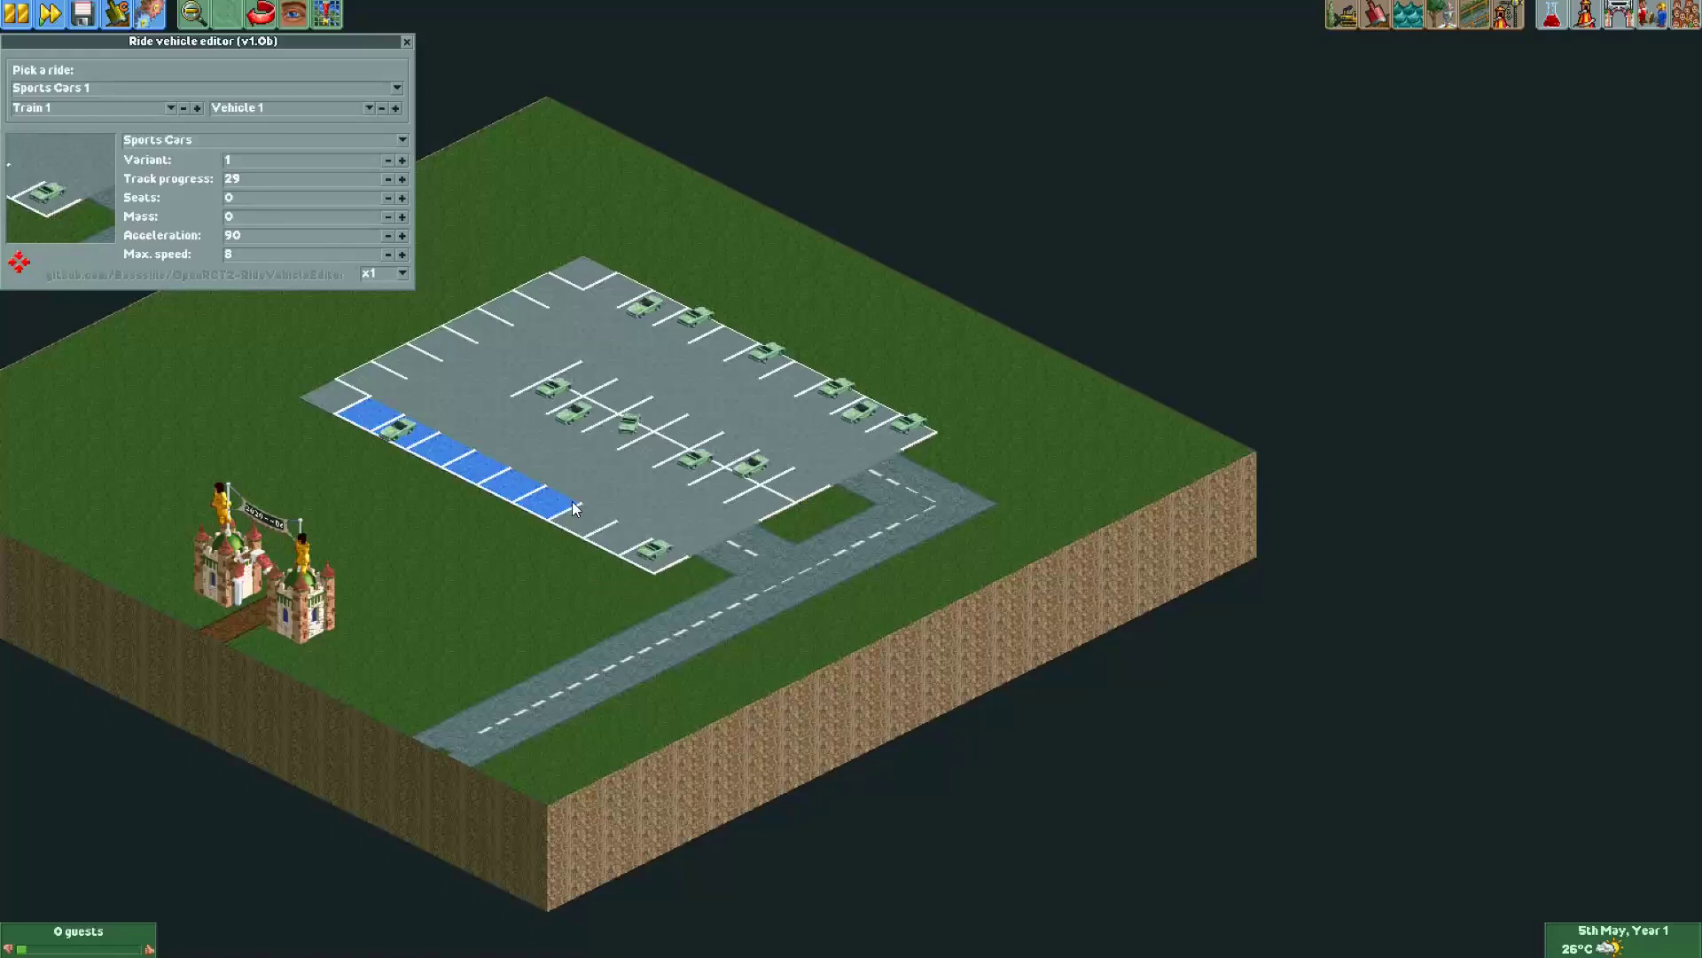
Look through the vehicles of Train 1 in the ride vehicle editor and switch to Train 2.
{"action": "left_click", "coordinate": [395, 108]}
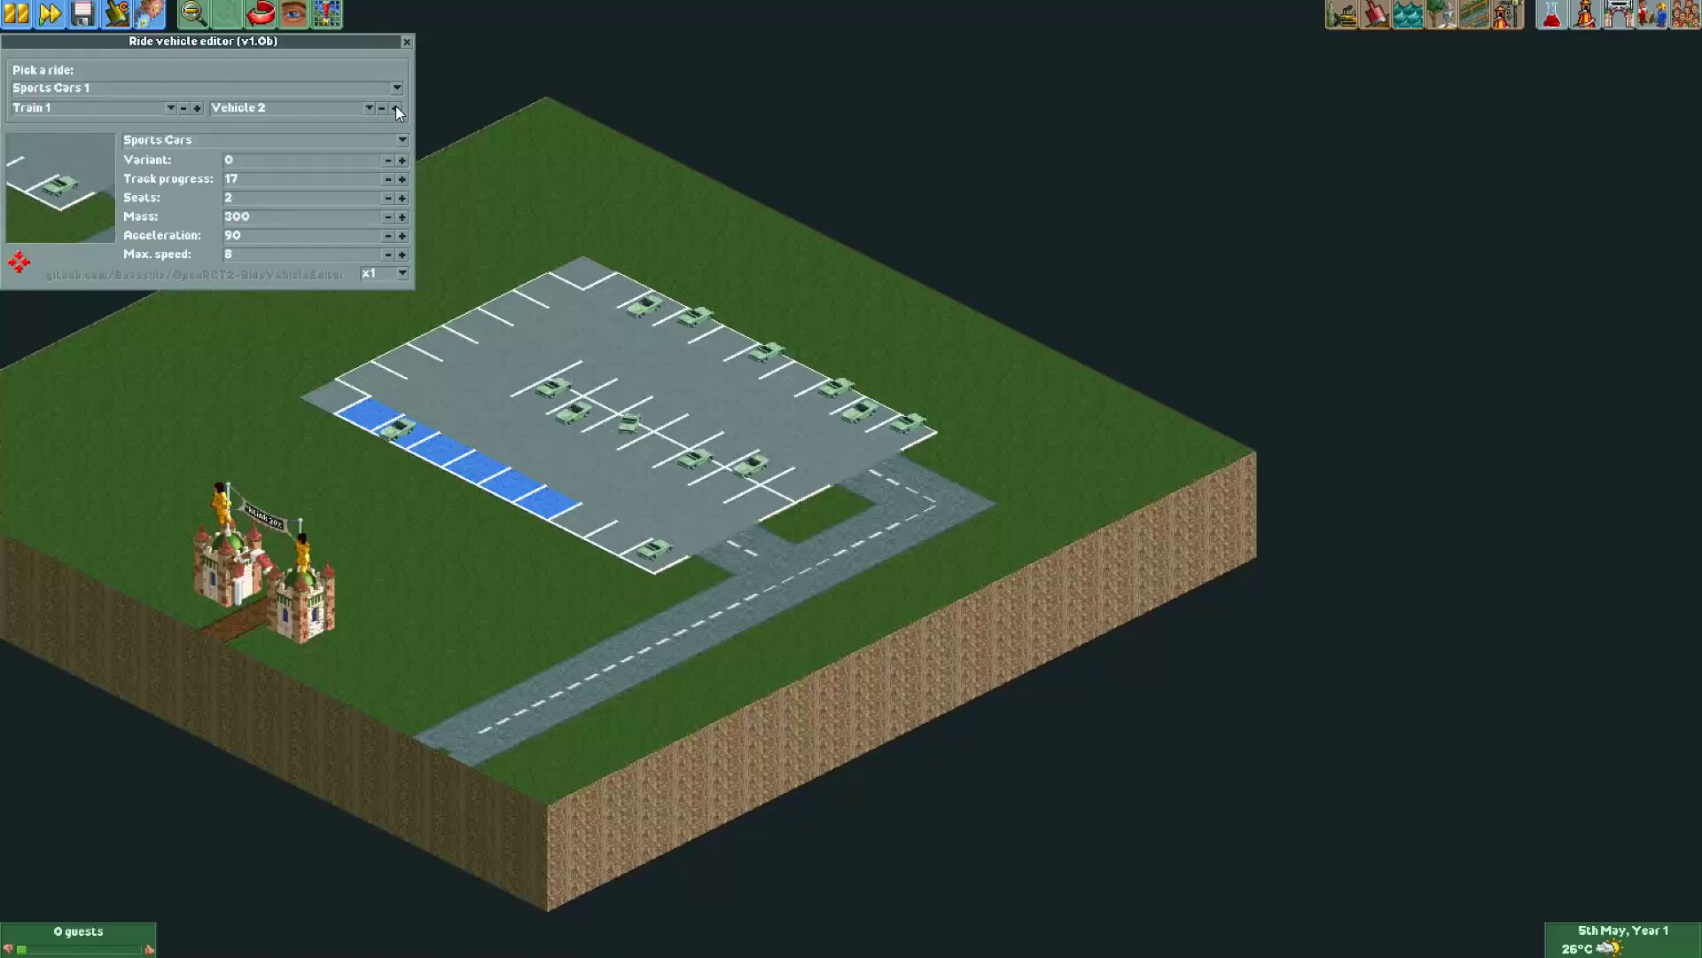
{"action": "left_click", "coordinate": [395, 108]}
{"action": "left_click", "coordinate": [395, 108]}
{"action": "left_click", "coordinate": [395, 108]}
{"action": "left_click", "coordinate": [198, 108]}
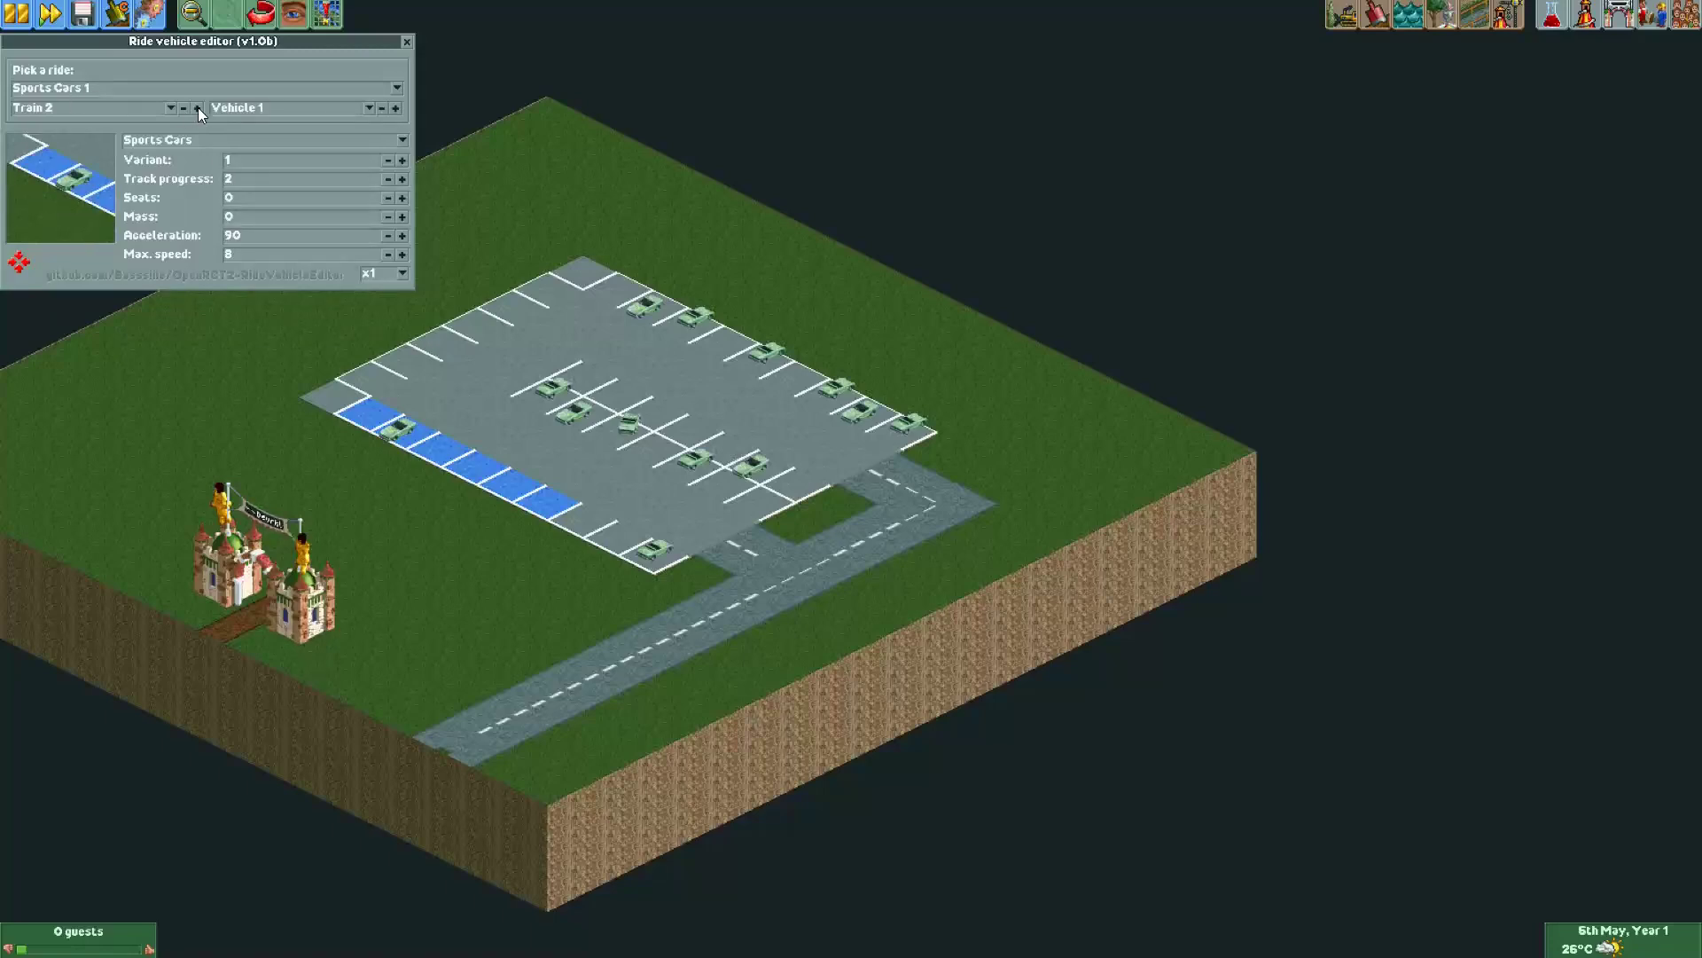
{"action": "left_click_drag", "start_coordinate": [546, 215], "coordinate": [553, 209]}
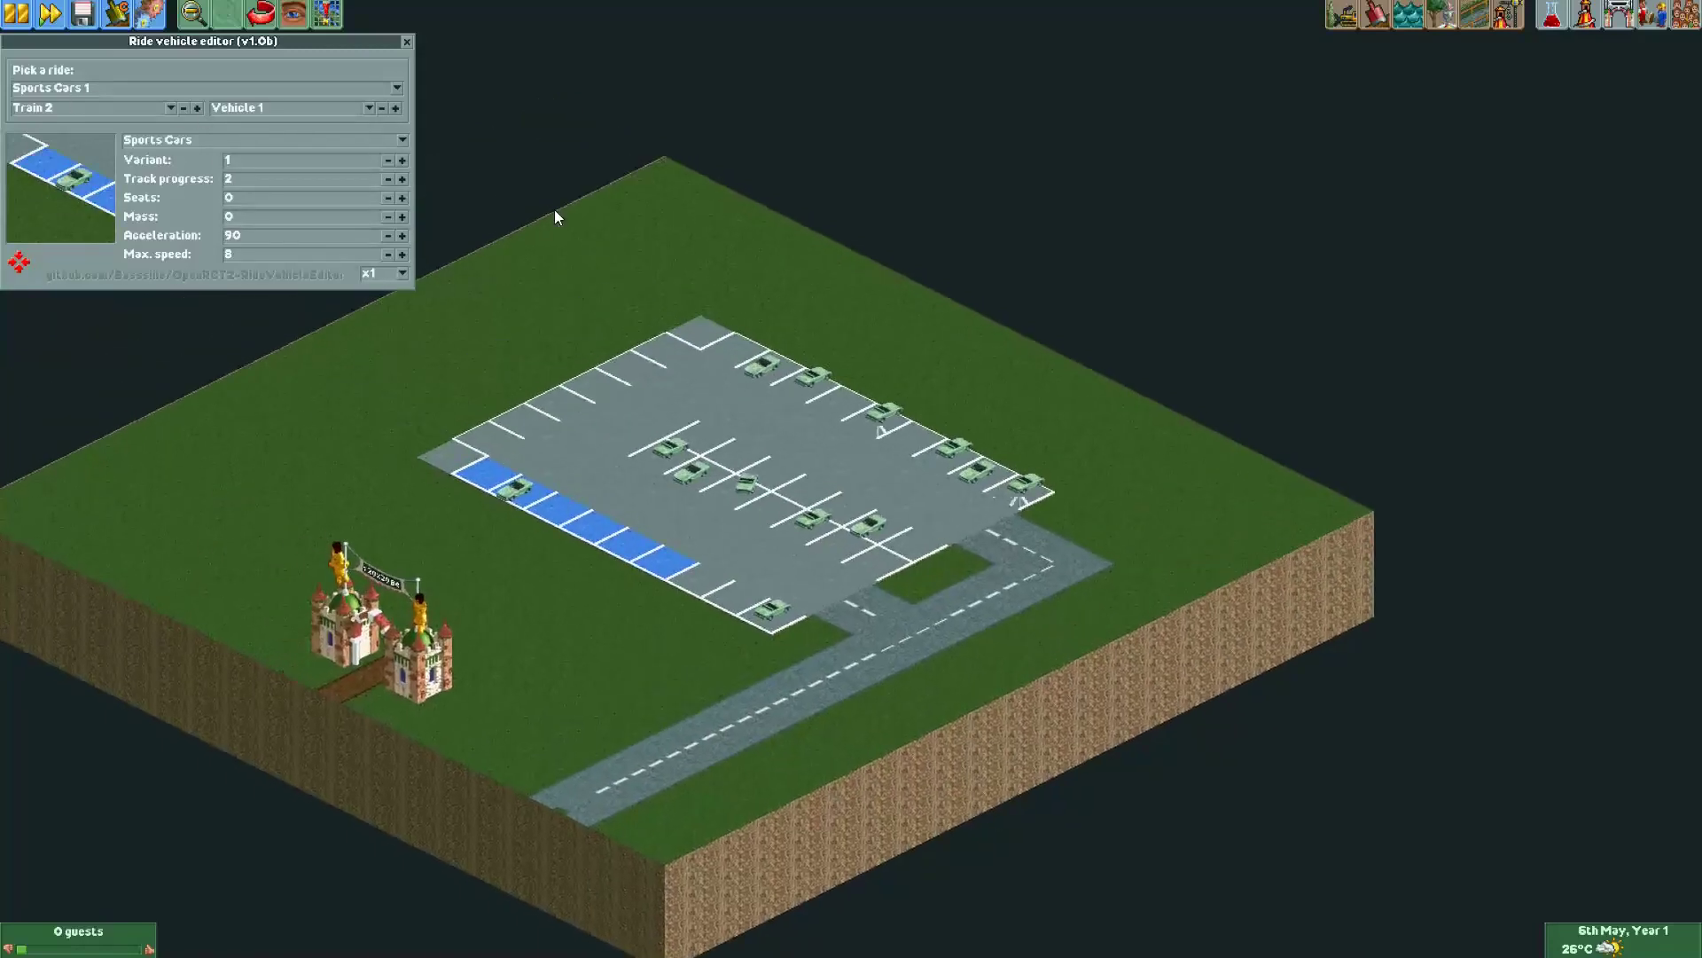
{"action": "left_click_drag", "start_coordinate": [520, 494], "coordinate": [479, 468]}
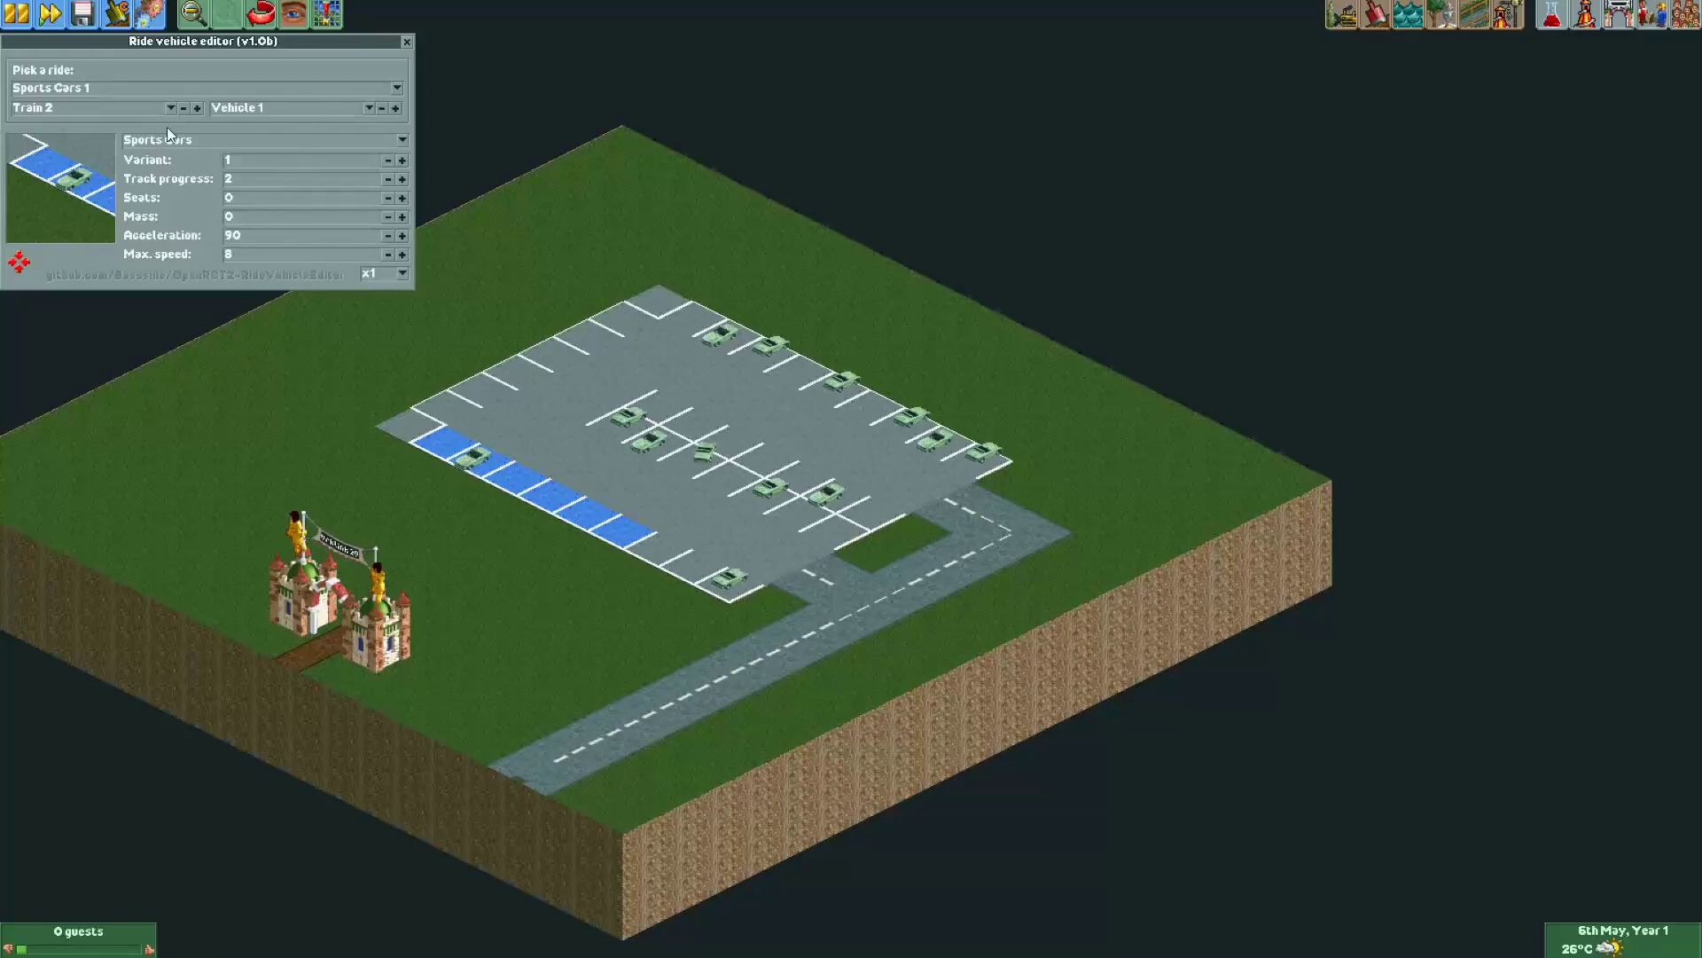
Set the track progress of Train 2's Vehicle 2 to 13, shifting the car in the blue bays.
{"action": "left_click", "coordinate": [397, 107]}
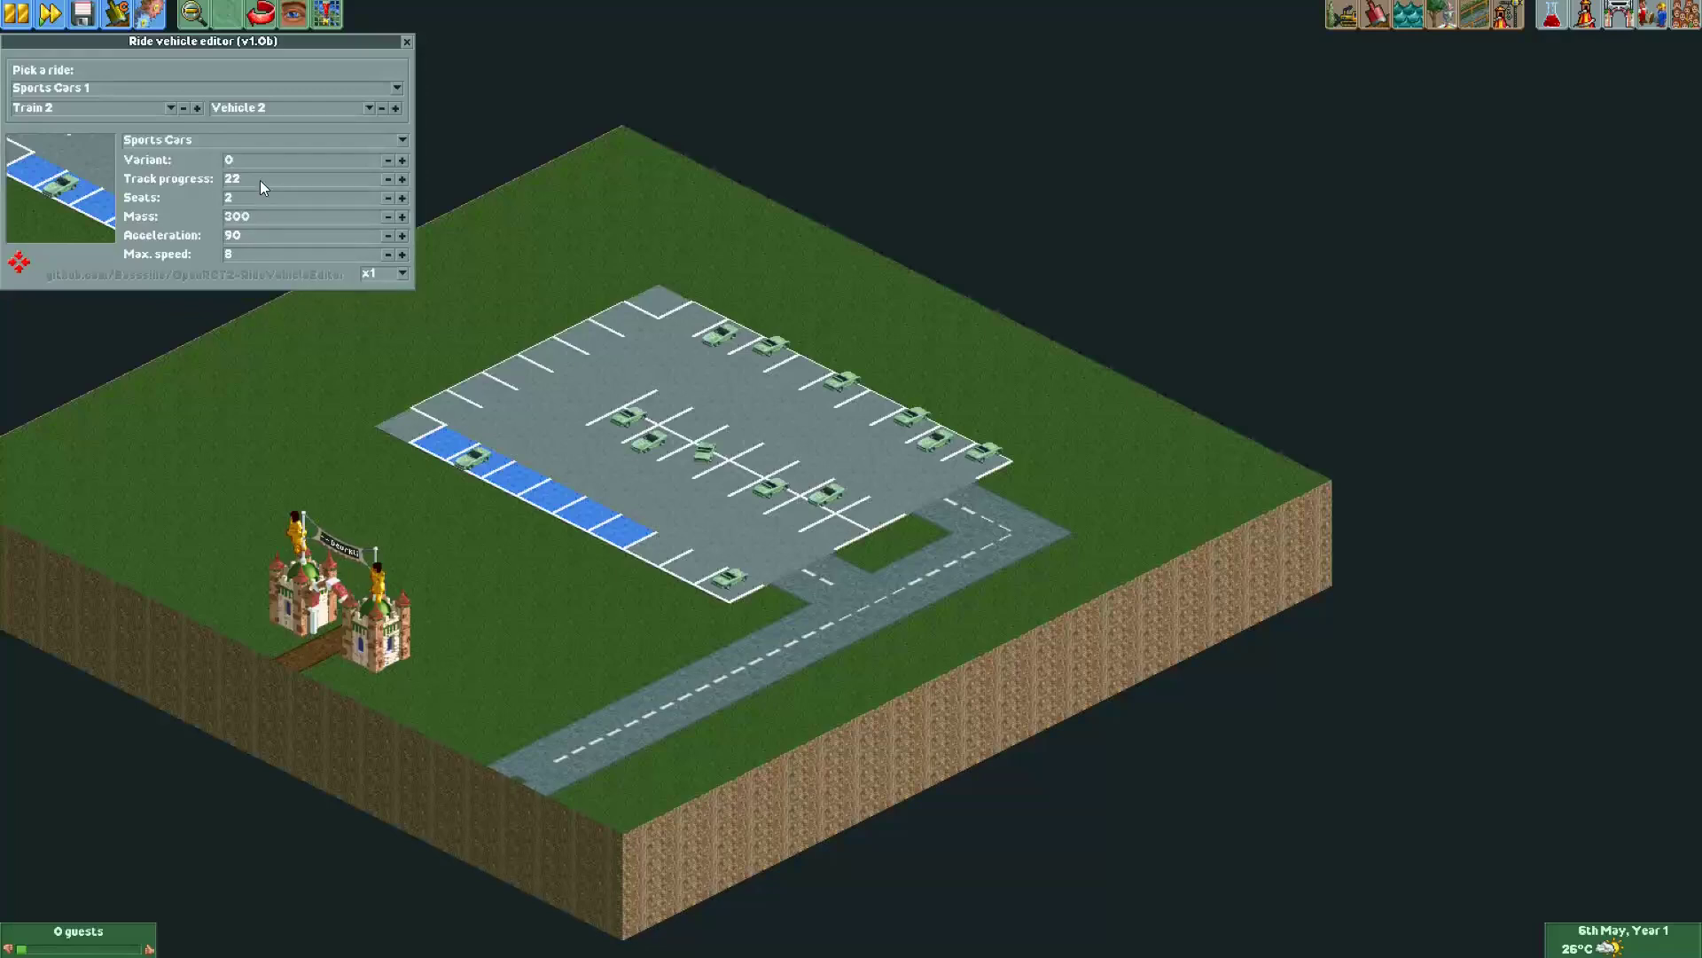
{"action": "left_click", "coordinate": [388, 179]}
{"action": "left_click", "coordinate": [390, 179]}
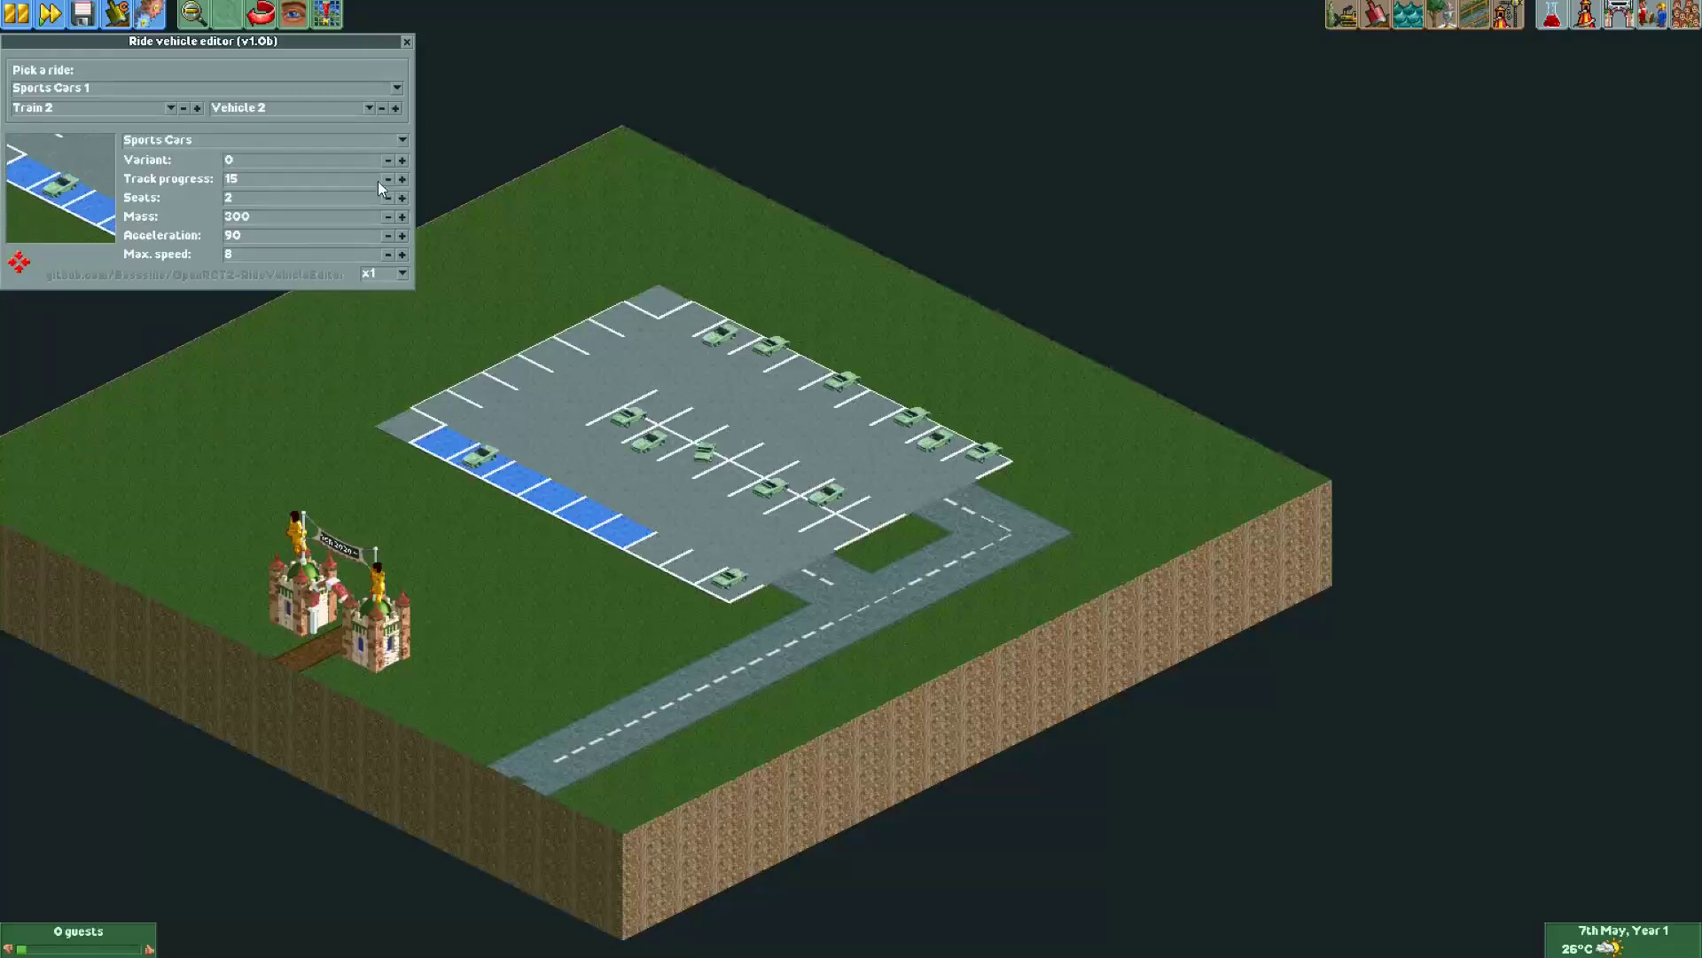
{"action": "left_click_drag", "start_coordinate": [451, 465], "coordinate": [365, 419]}
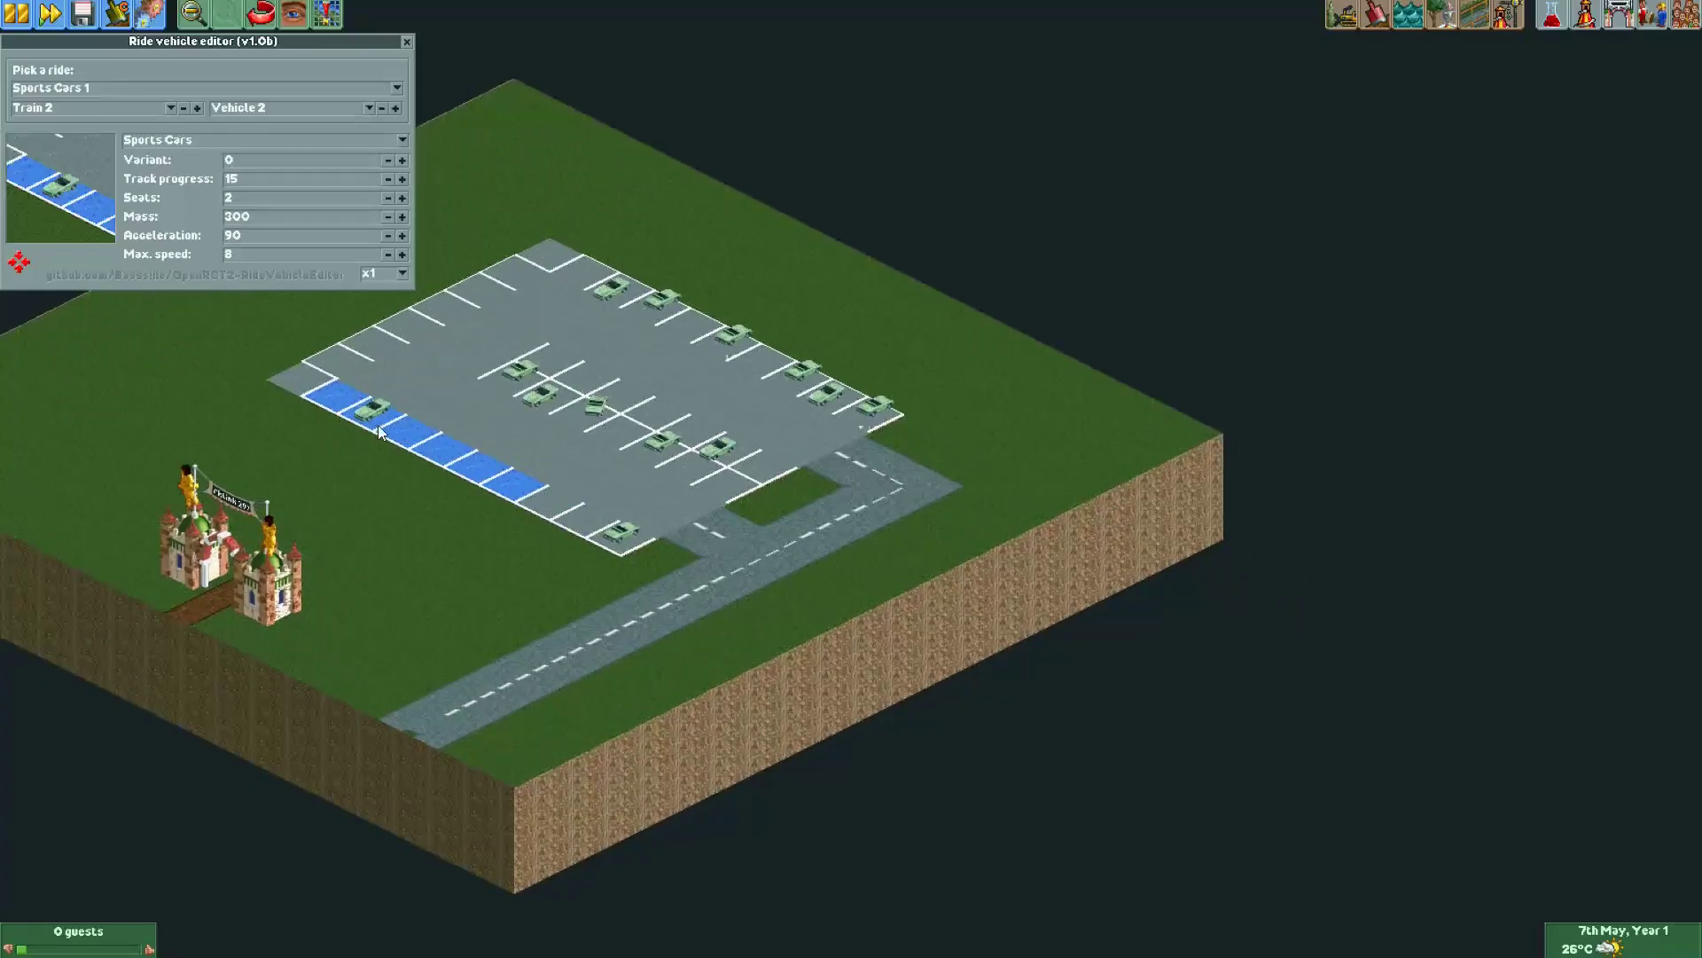
{"action": "left_click", "coordinate": [386, 180]}
{"action": "left_click", "coordinate": [387, 179]}
{"action": "key", "text": "Right"}
{"action": "key", "text": "Up"}
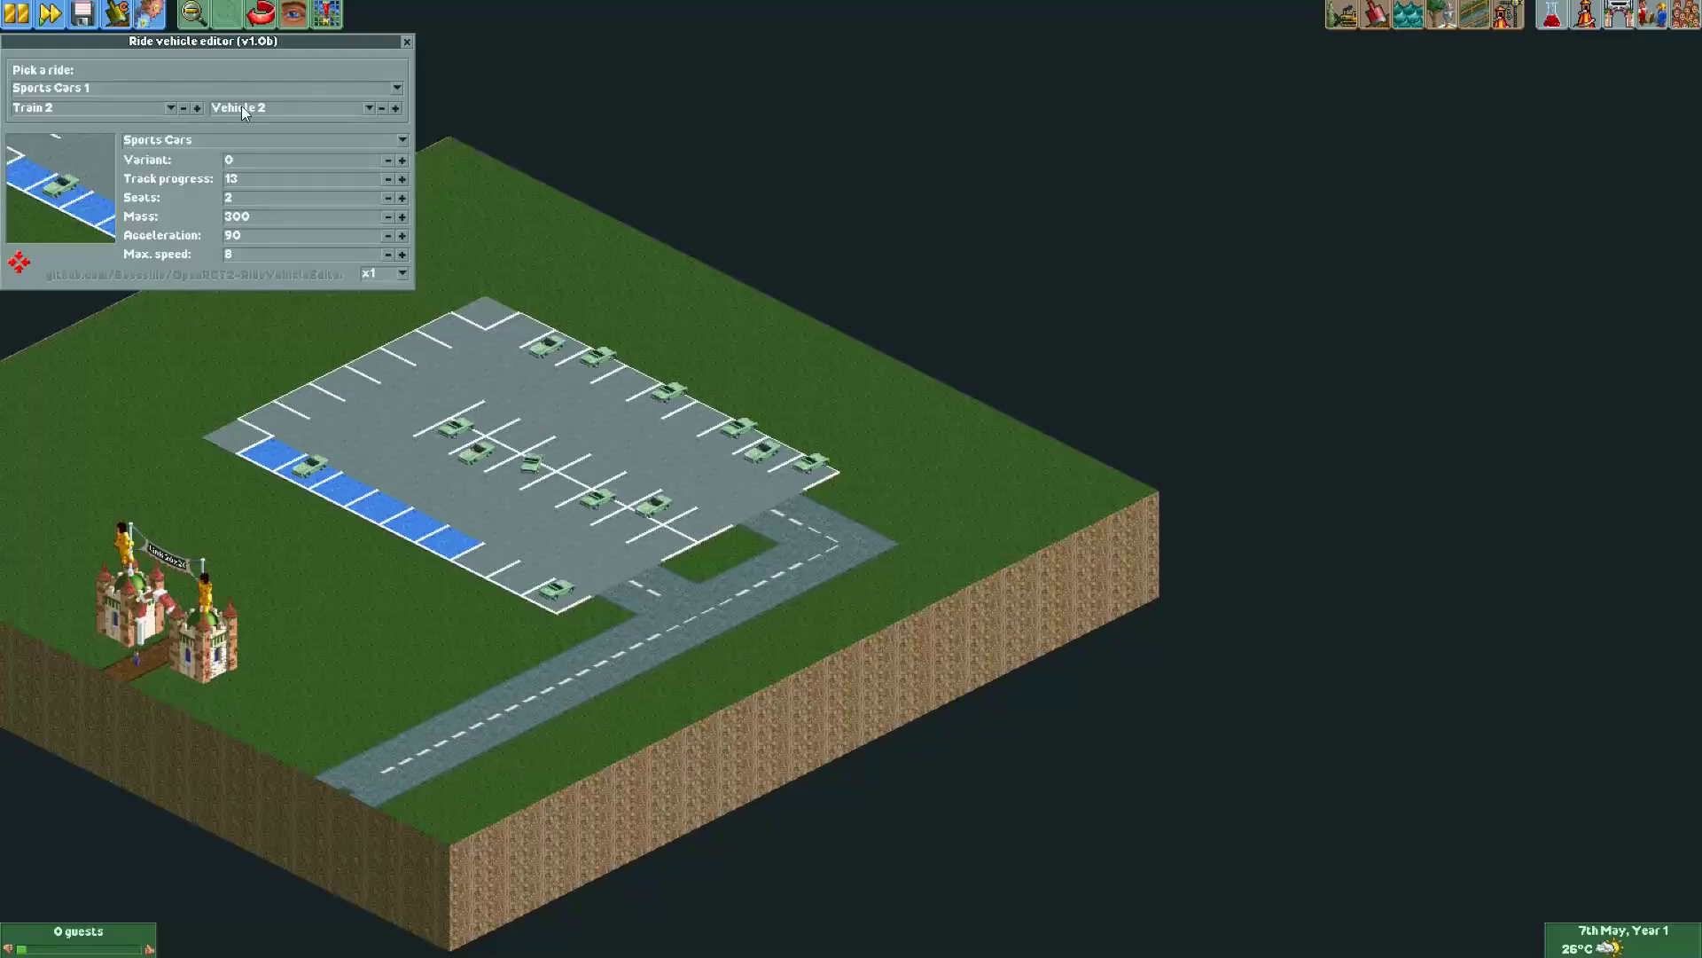
Compare the positions of Vehicles 1, 2 and 3 of Train 2 in the editor's preview.
{"action": "left_click", "coordinate": [382, 108]}
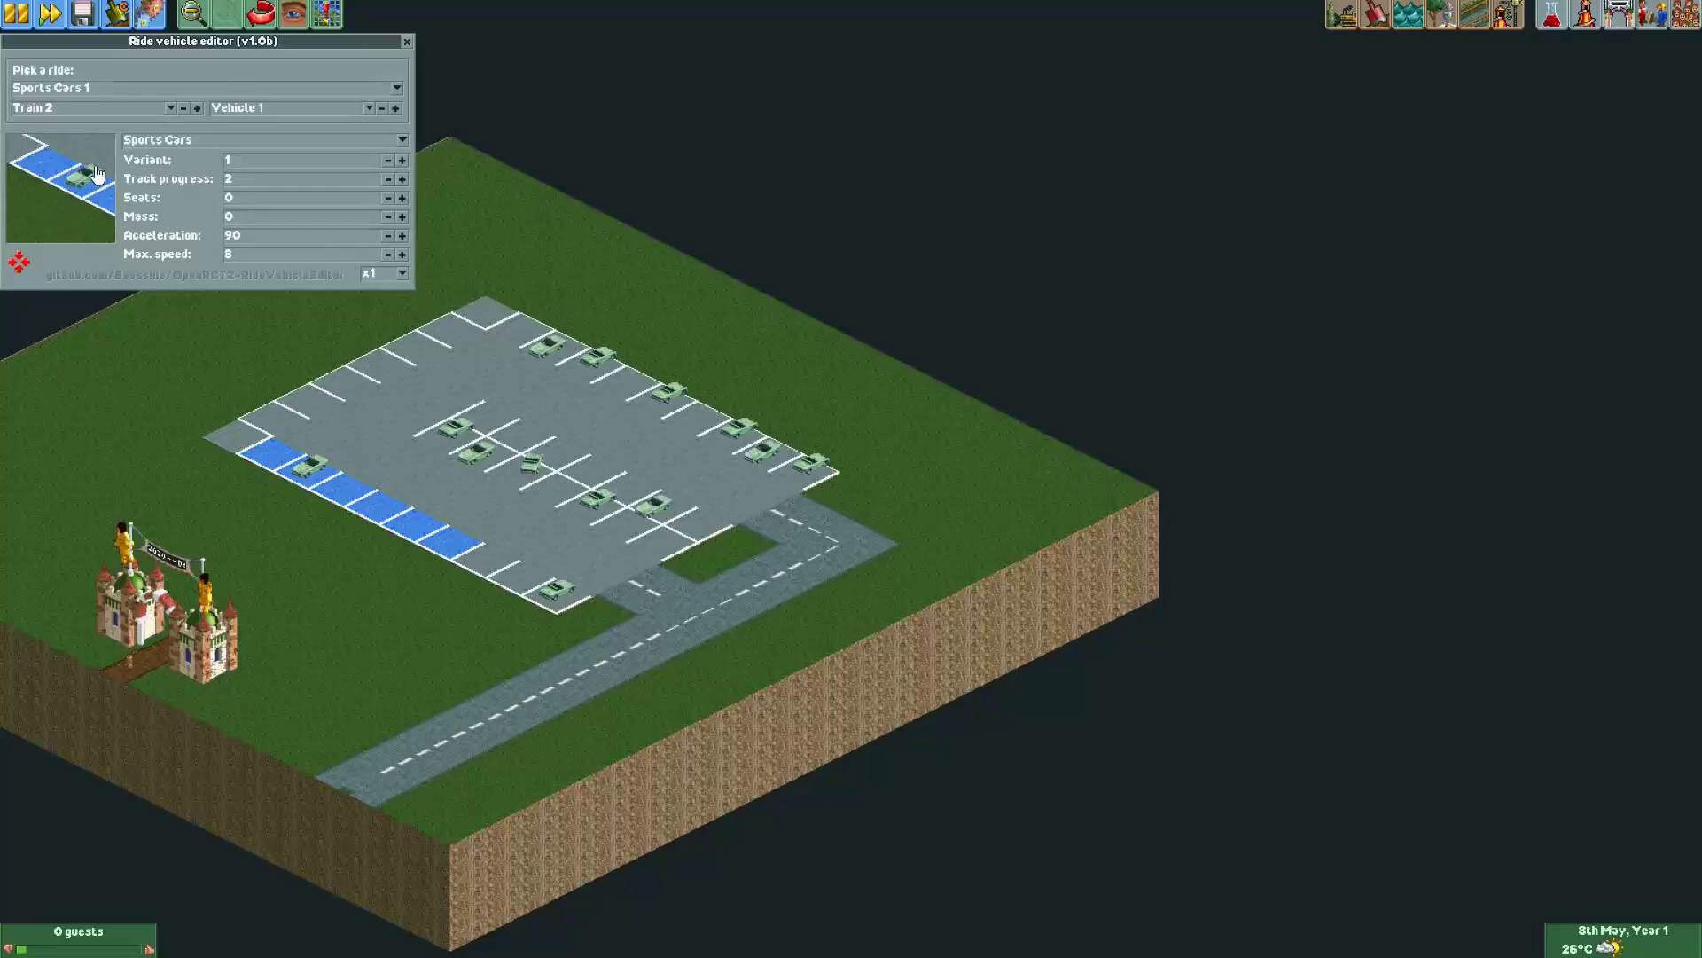
{"action": "left_click", "coordinate": [396, 108]}
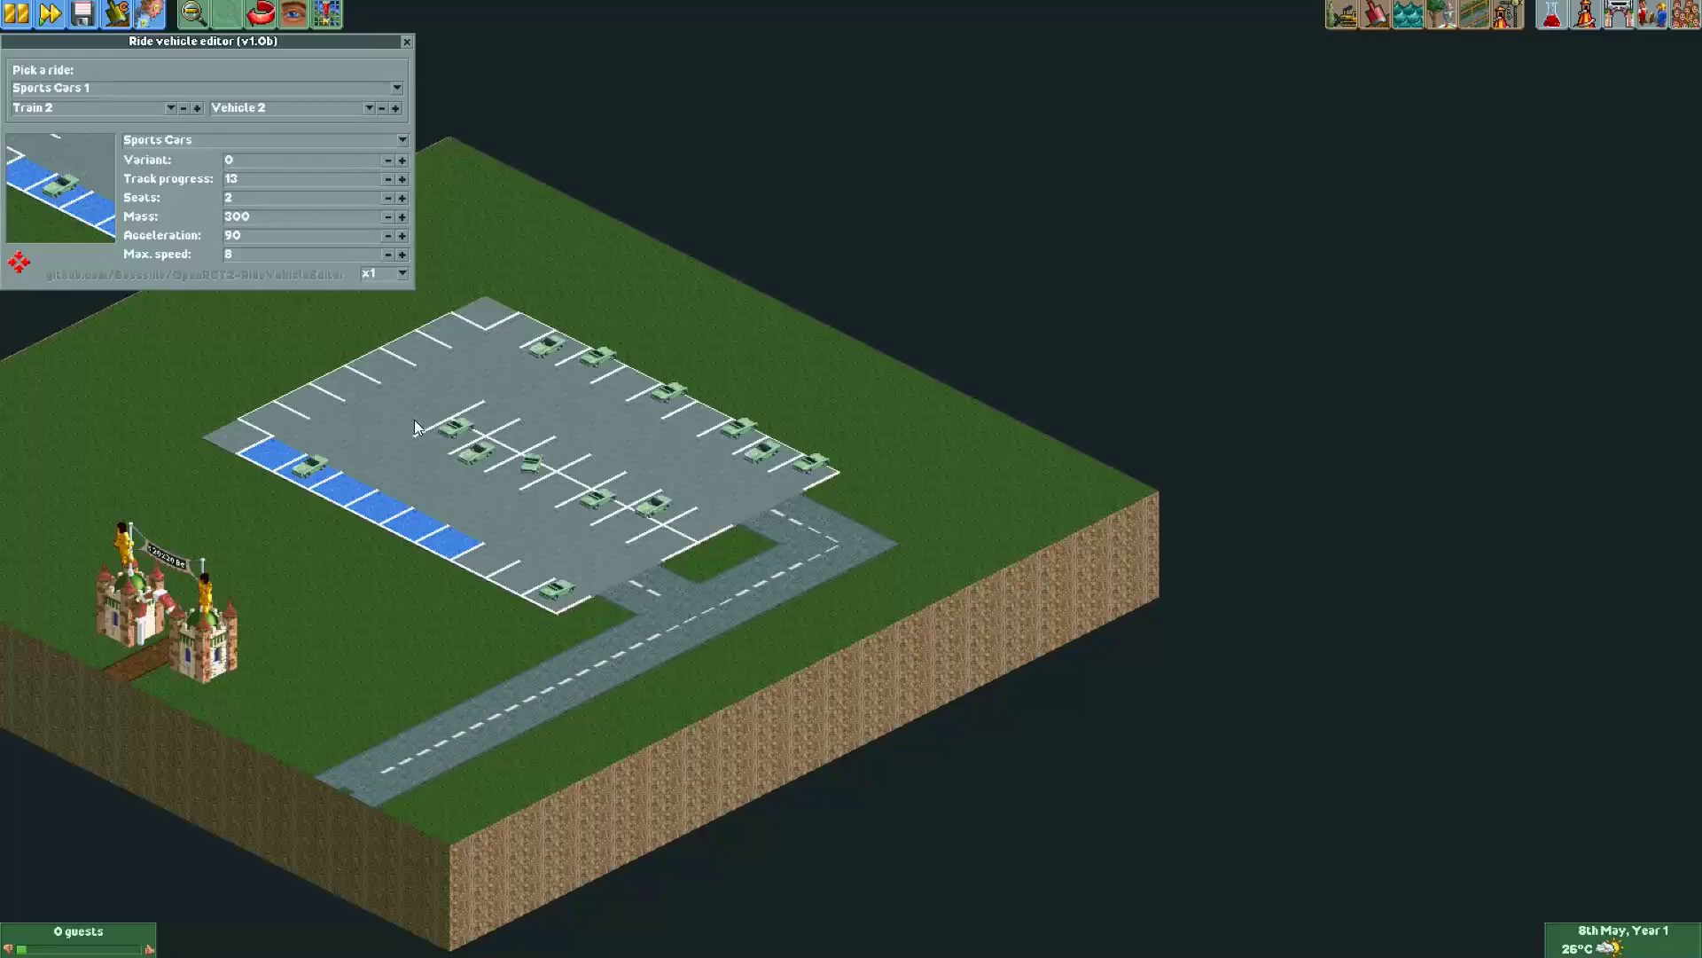
{"action": "left_click_drag", "start_coordinate": [402, 414], "coordinate": [402, 402]}
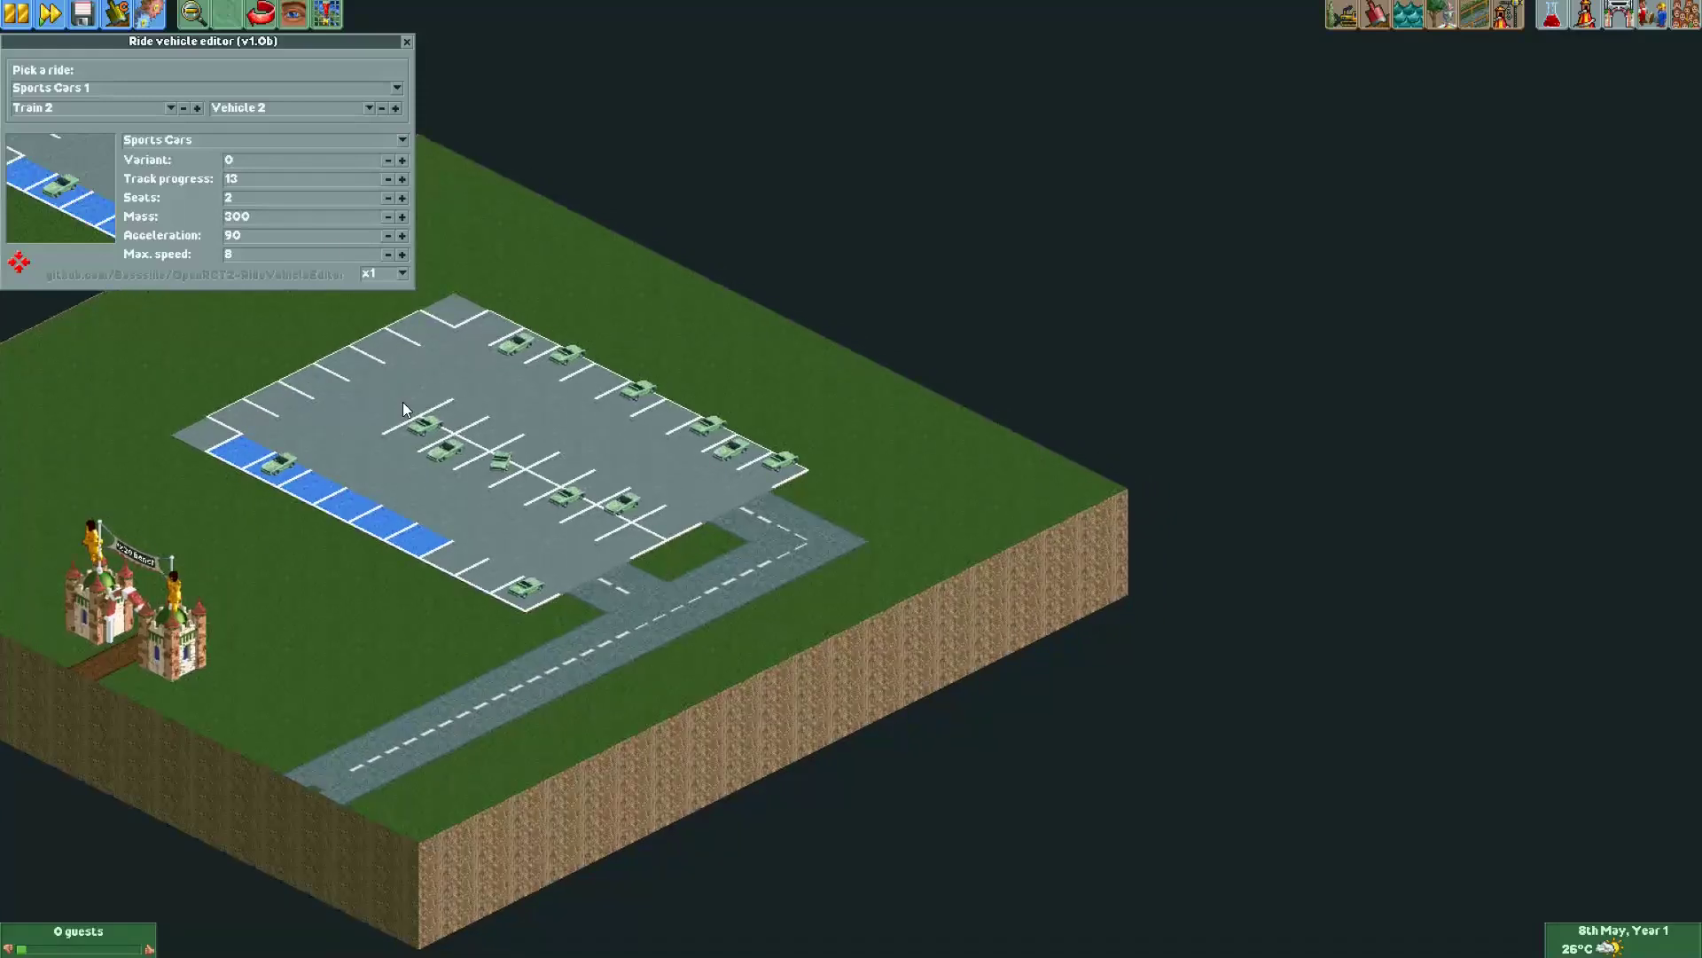
{"action": "left_click", "coordinate": [395, 108]}
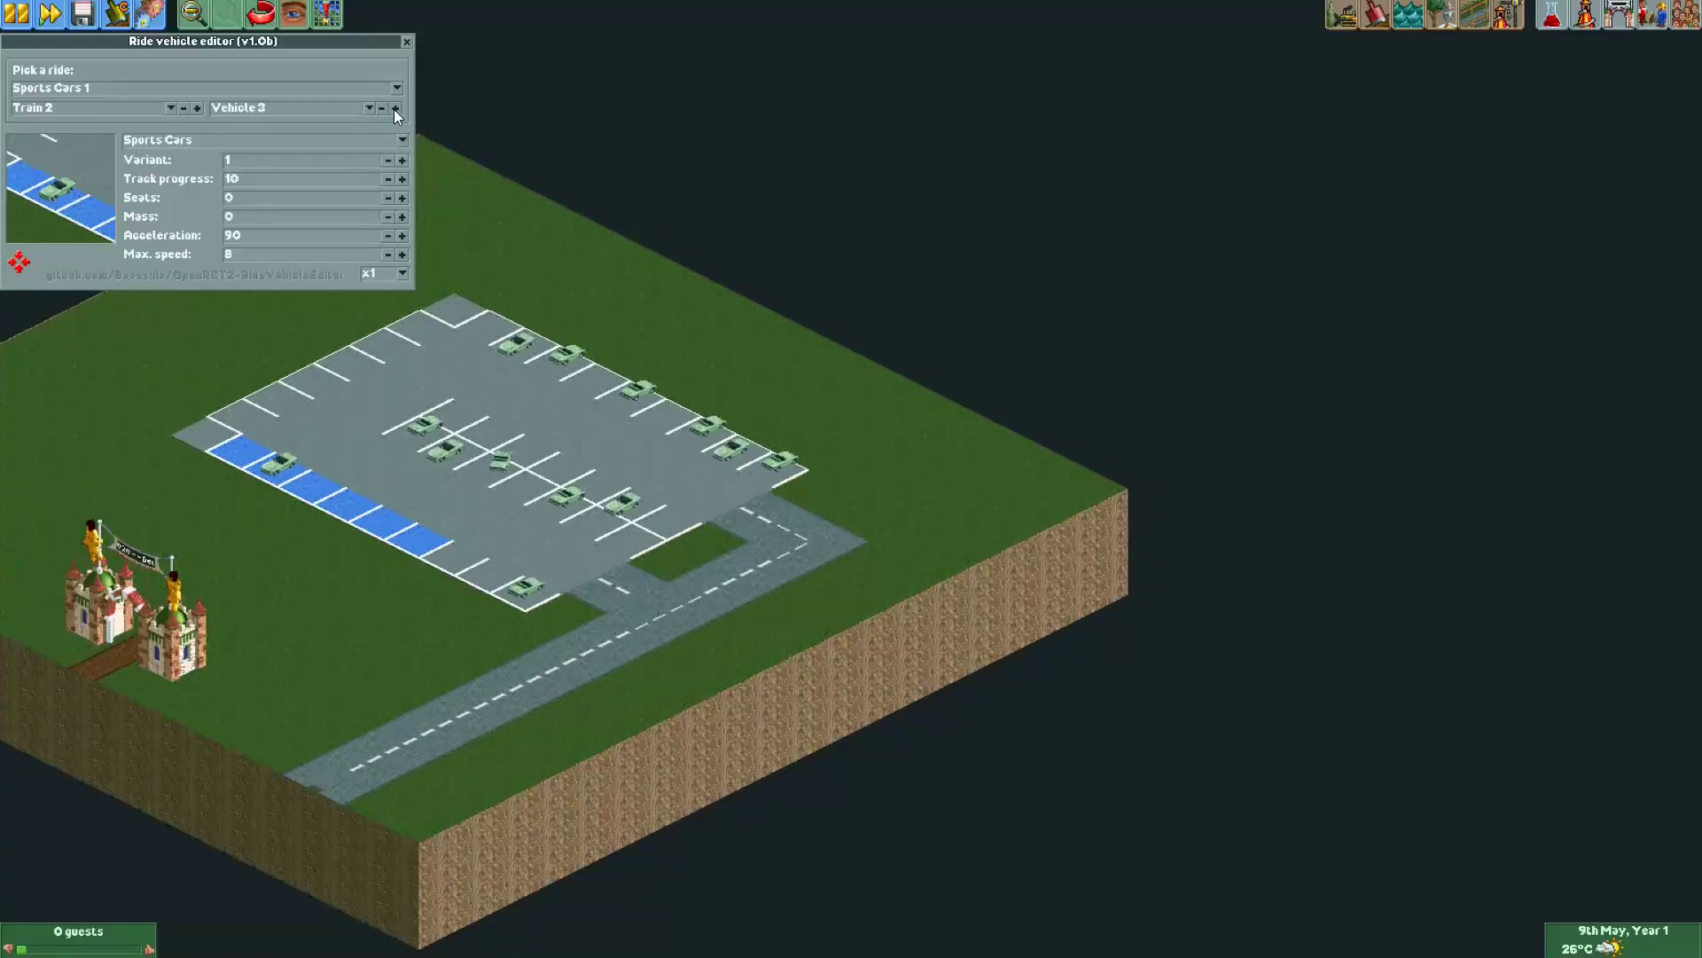
Set the track progress of Train 3's Vehicle 2 to 18.
{"action": "left_click", "coordinate": [196, 109]}
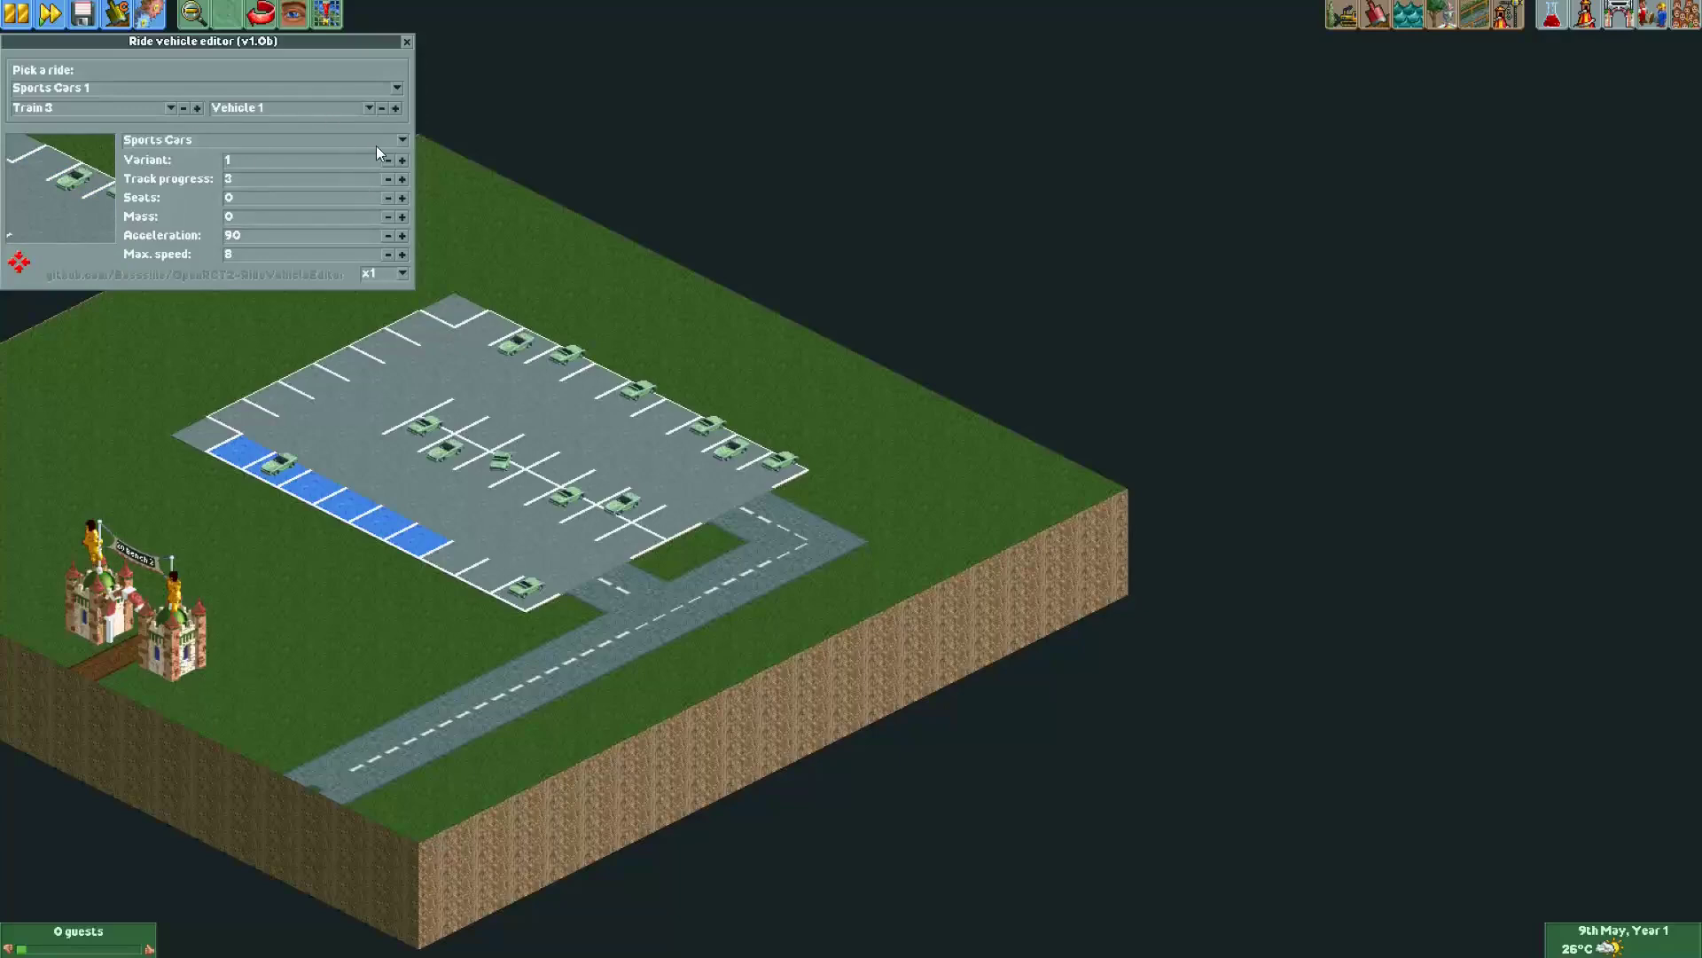
{"action": "left_click", "coordinate": [395, 108]}
{"action": "left_click", "coordinate": [390, 179]}
{"action": "left_click", "coordinate": [390, 179]}
{"action": "left_click", "coordinate": [390, 179]}
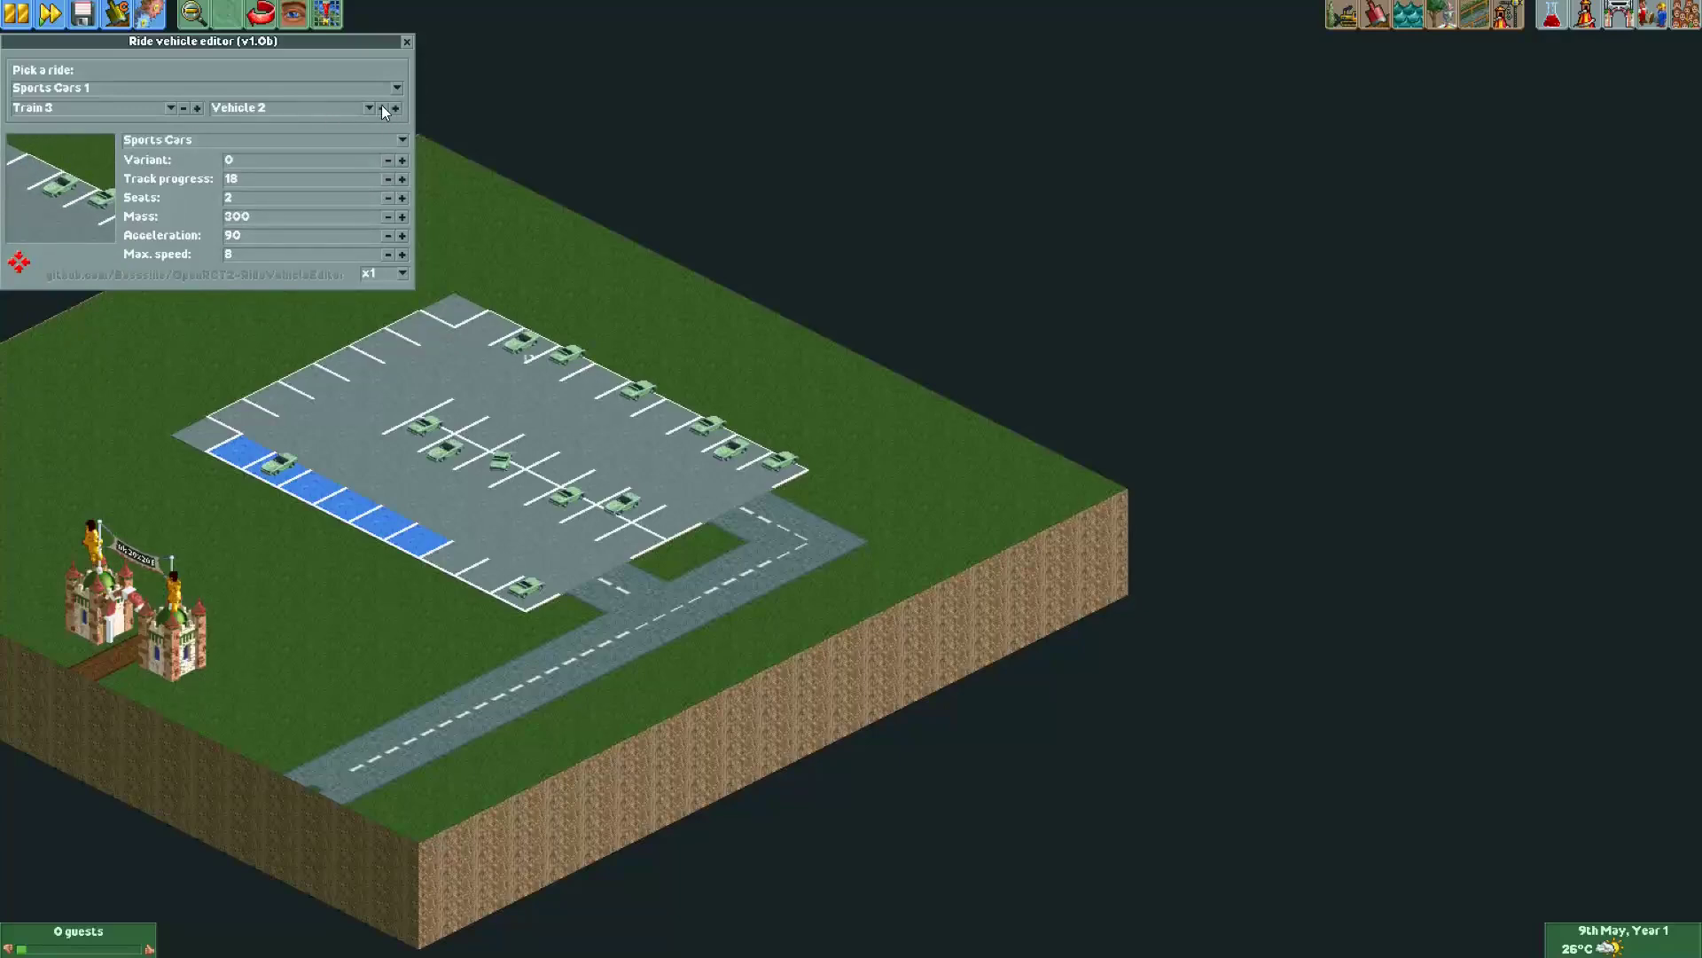
Set the track progress of Train 4's Vehicle 2 to 14.
{"action": "left_click", "coordinate": [196, 109]}
{"action": "left_click", "coordinate": [396, 109]}
{"action": "left_click", "coordinate": [391, 175]}
{"action": "left_click", "coordinate": [390, 175]}
{"action": "left_click", "coordinate": [390, 176]}
{"action": "left_click_drag", "start_coordinate": [653, 332], "coordinate": [635, 285]}
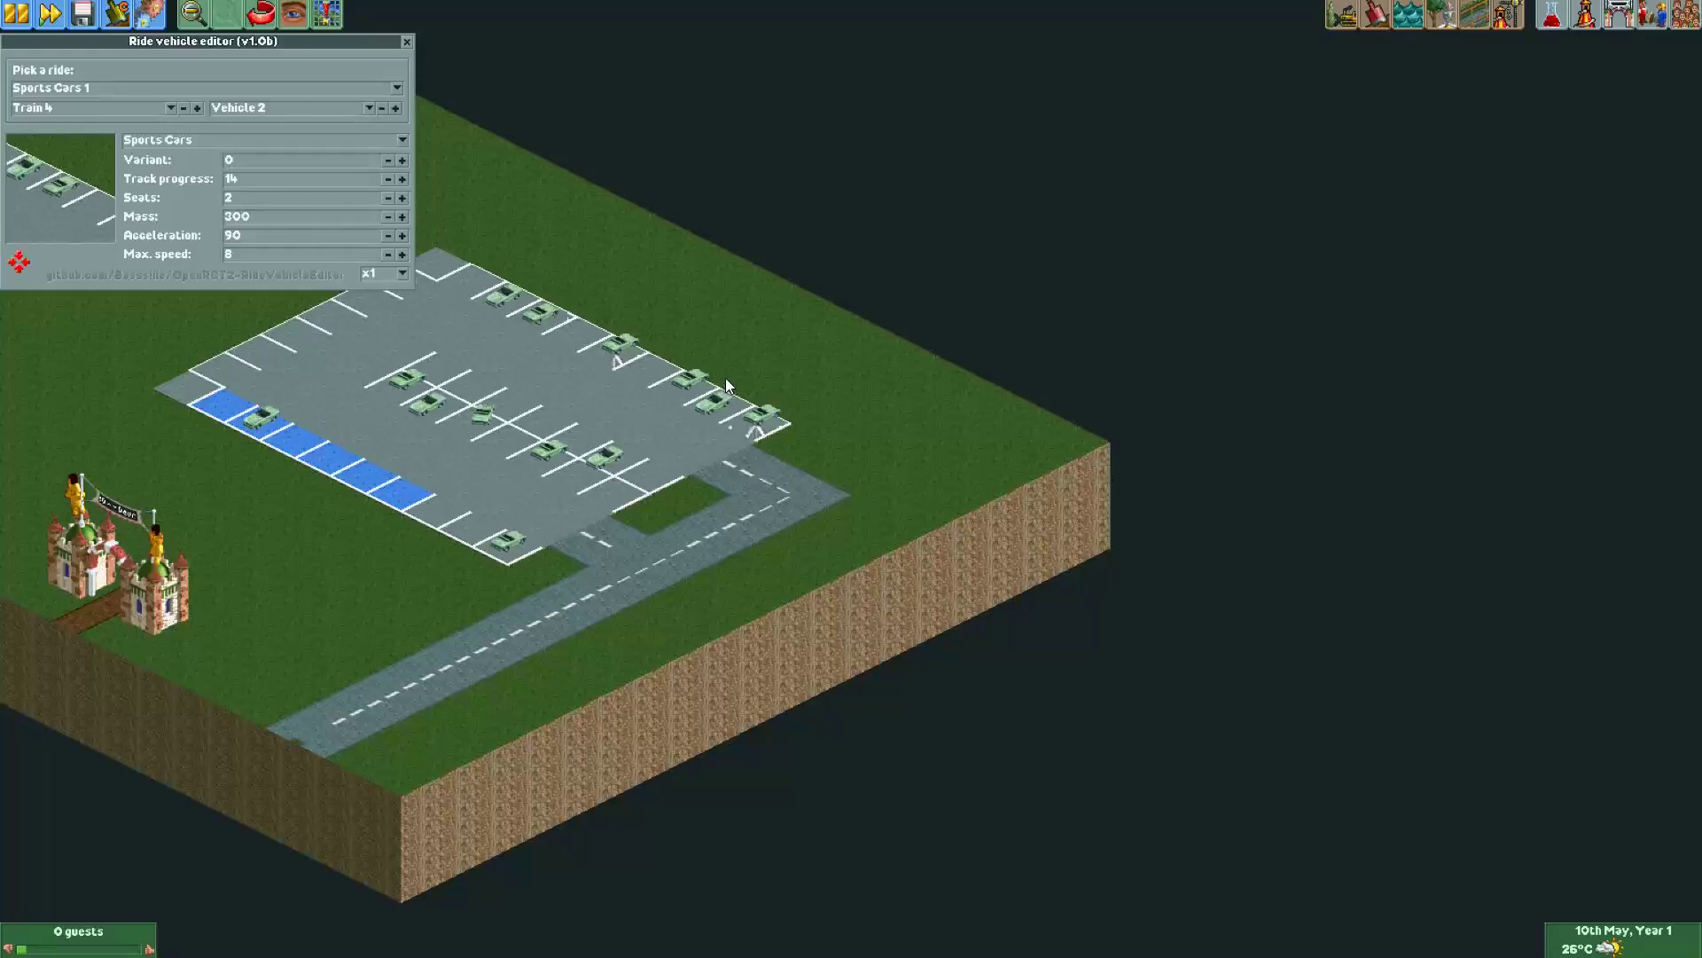
{"action": "key", "text": "Up"}
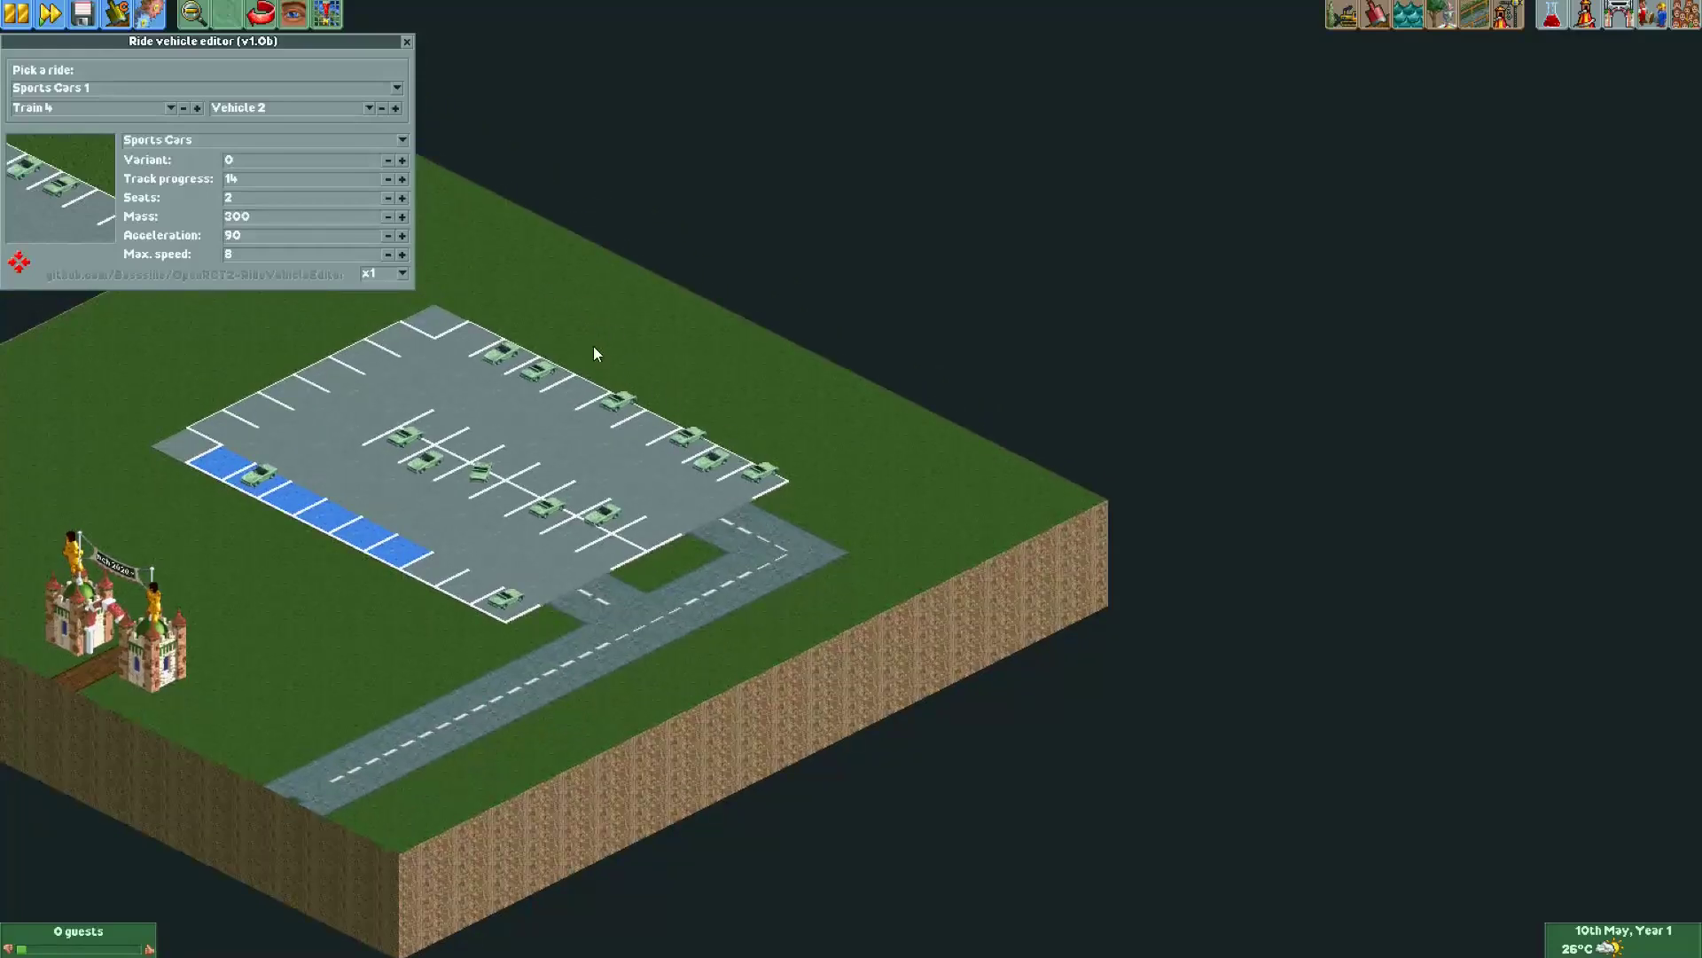
{"action": "key", "text": "Left"}
{"action": "key", "text": "Down"}
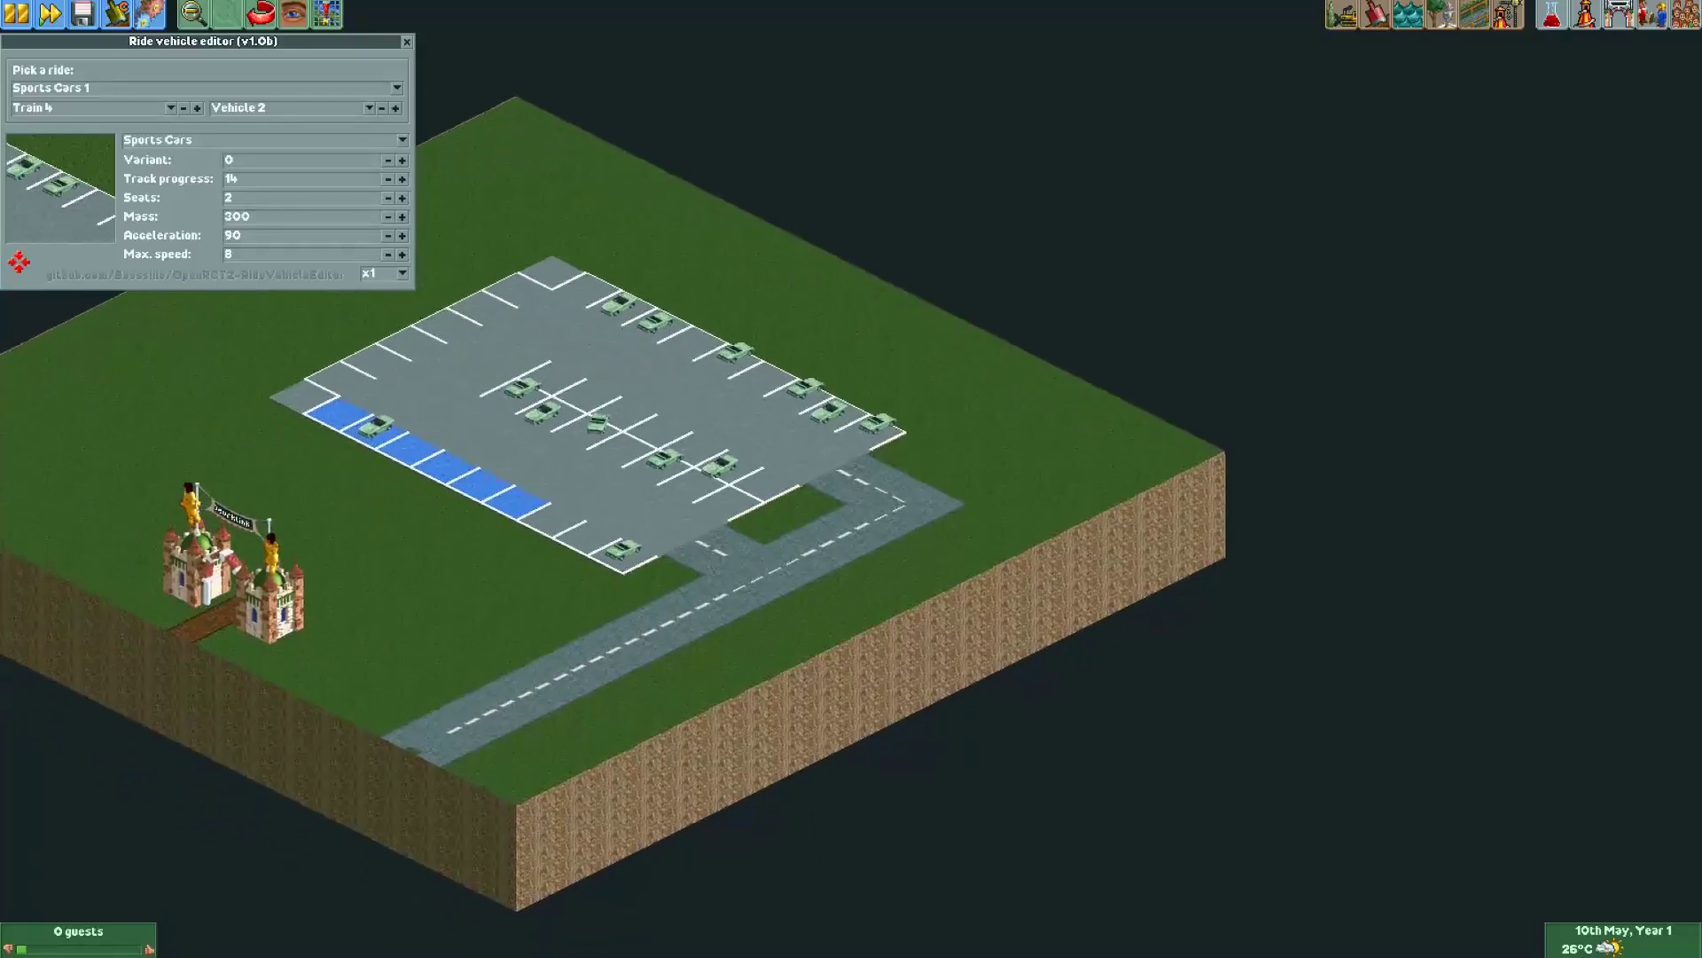
{"action": "key", "text": "Right"}
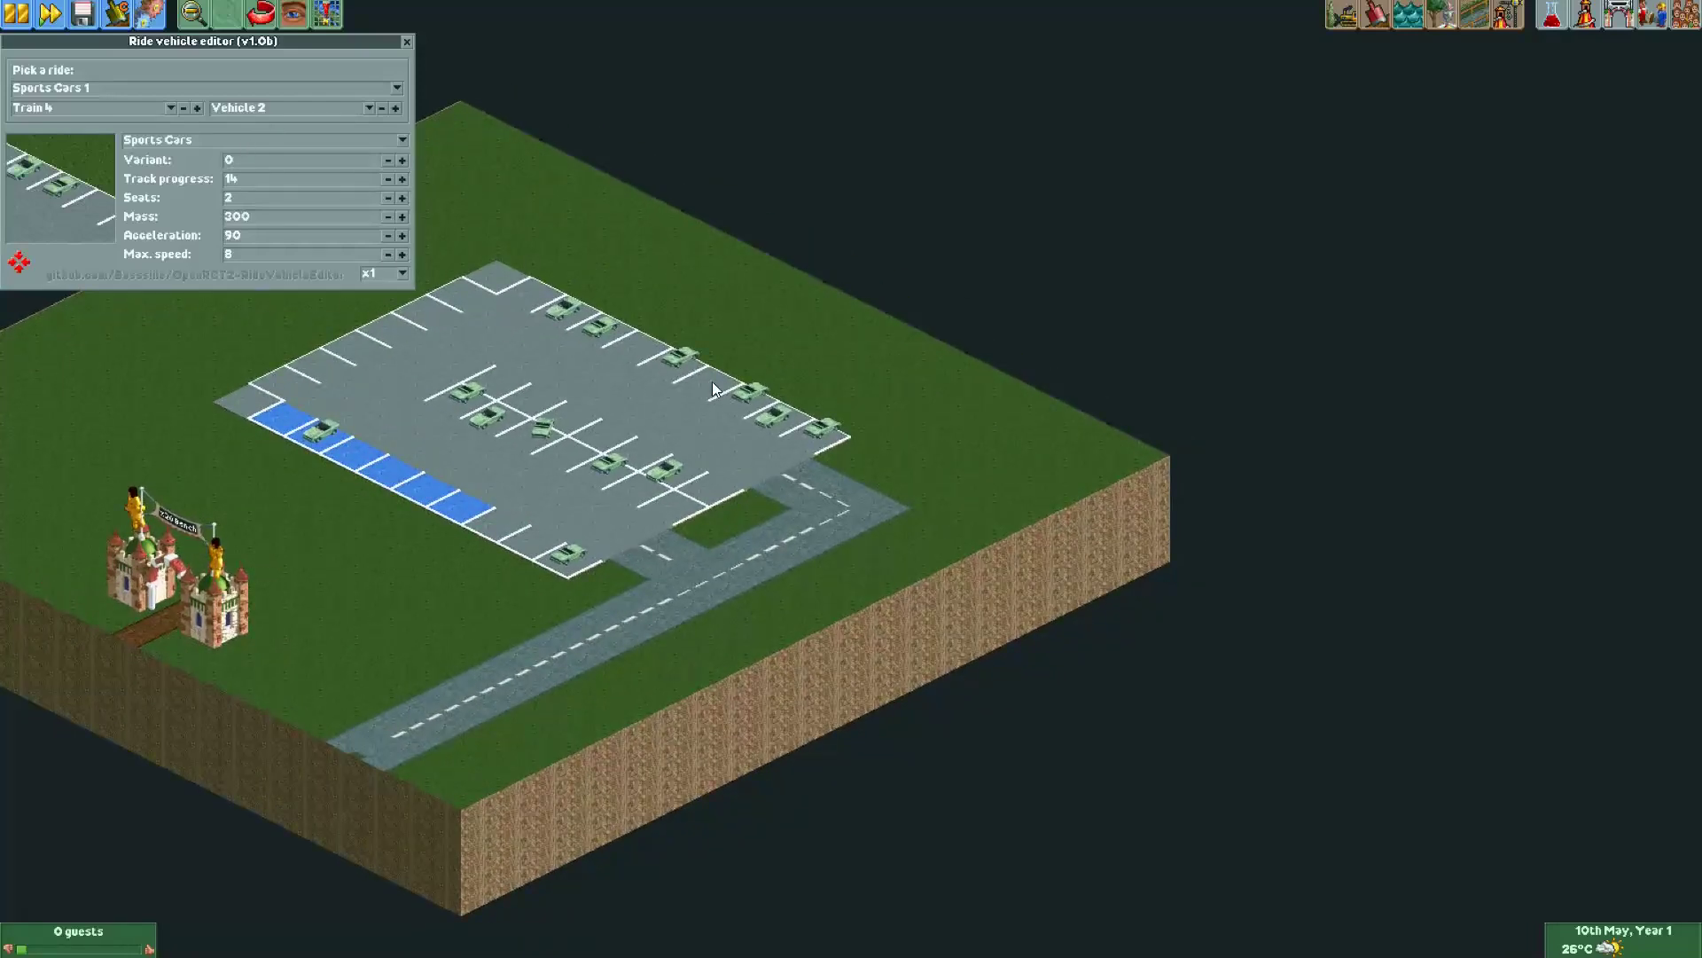
{"action": "key", "text": "Left"}
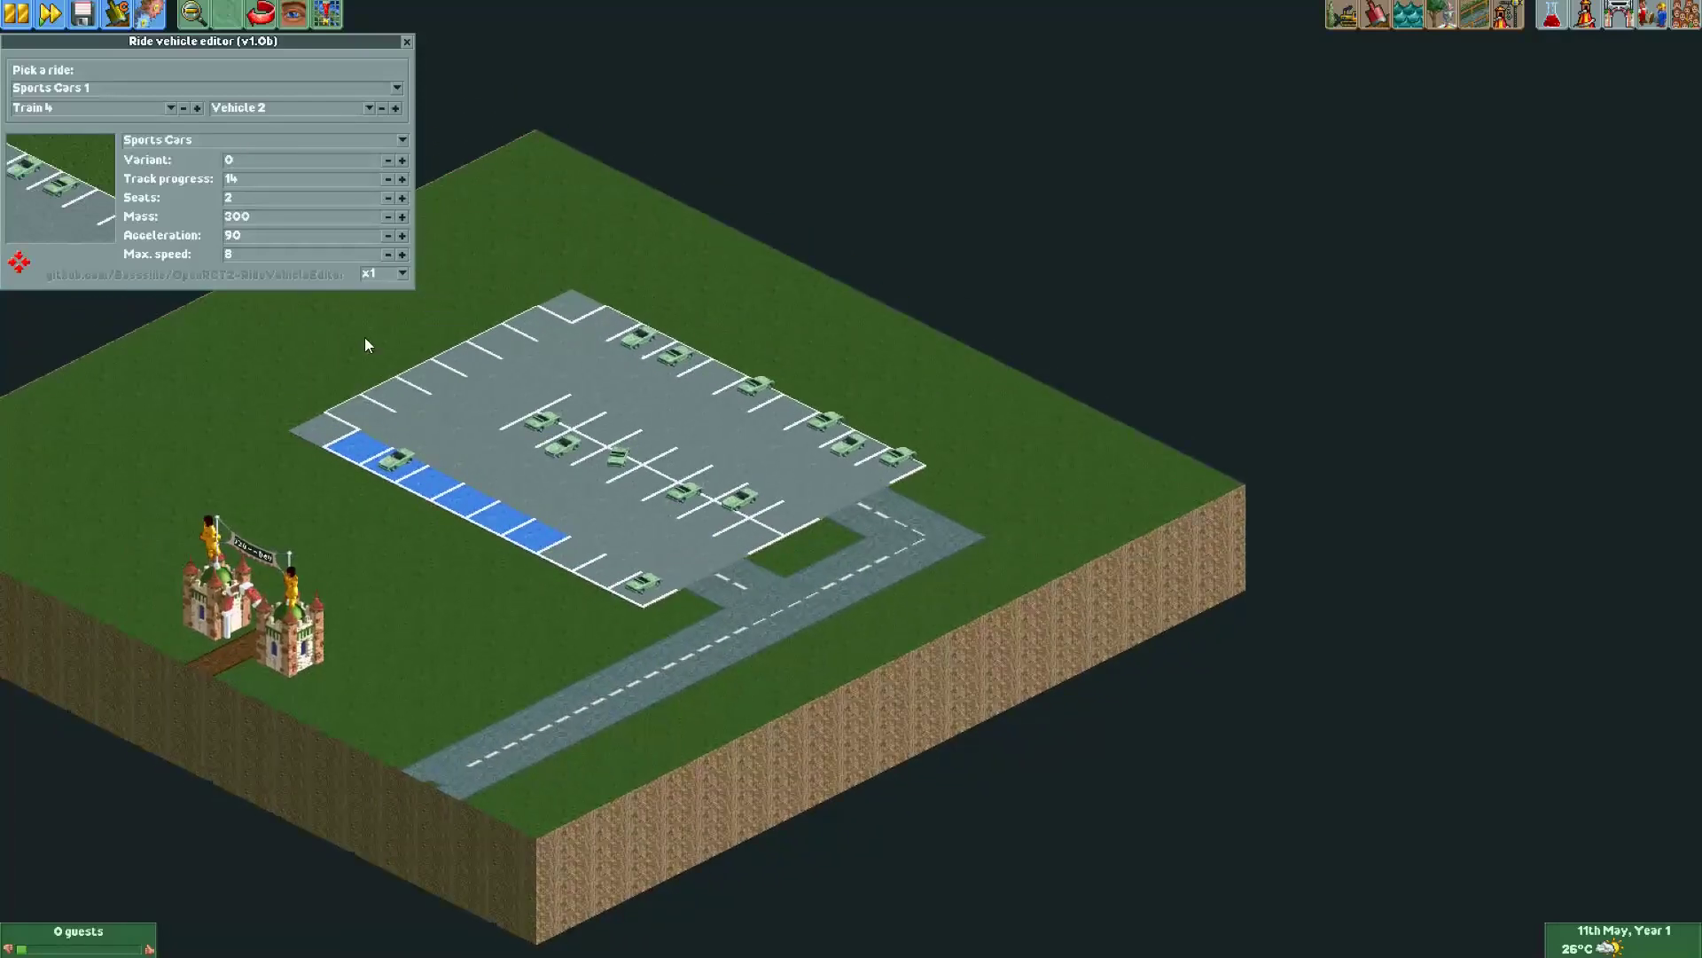
{"action": "key", "text": "Down"}
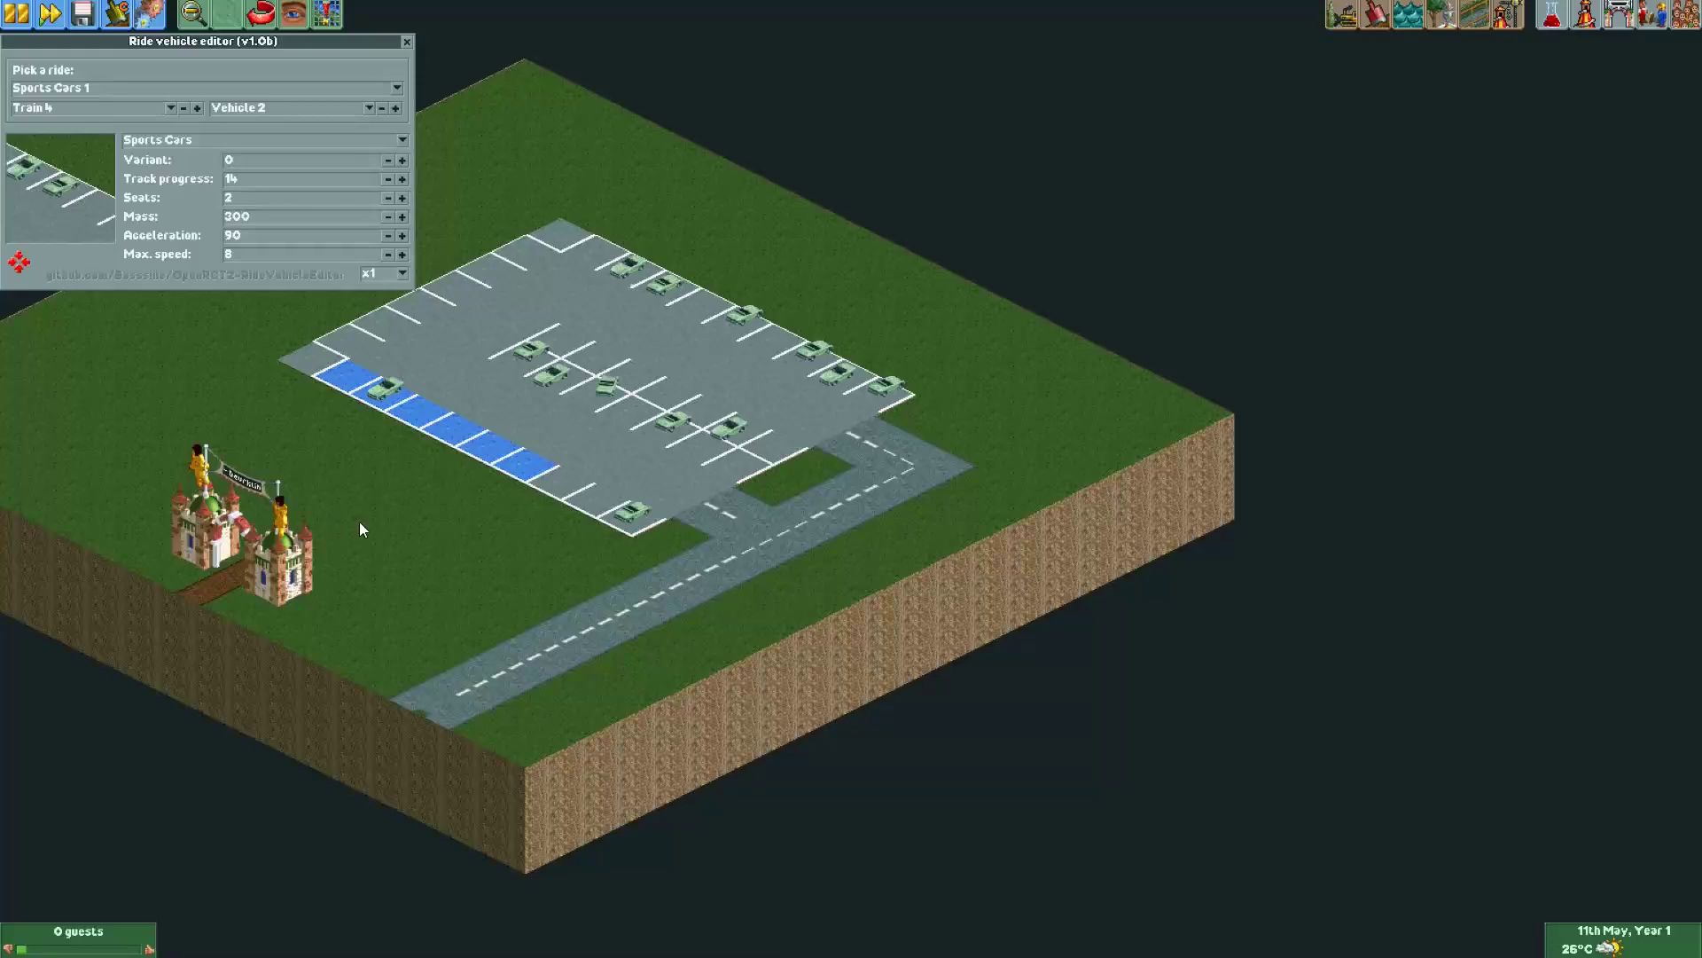
{"action": "left_click_drag", "start_coordinate": [359, 520], "coordinate": [350, 520]}
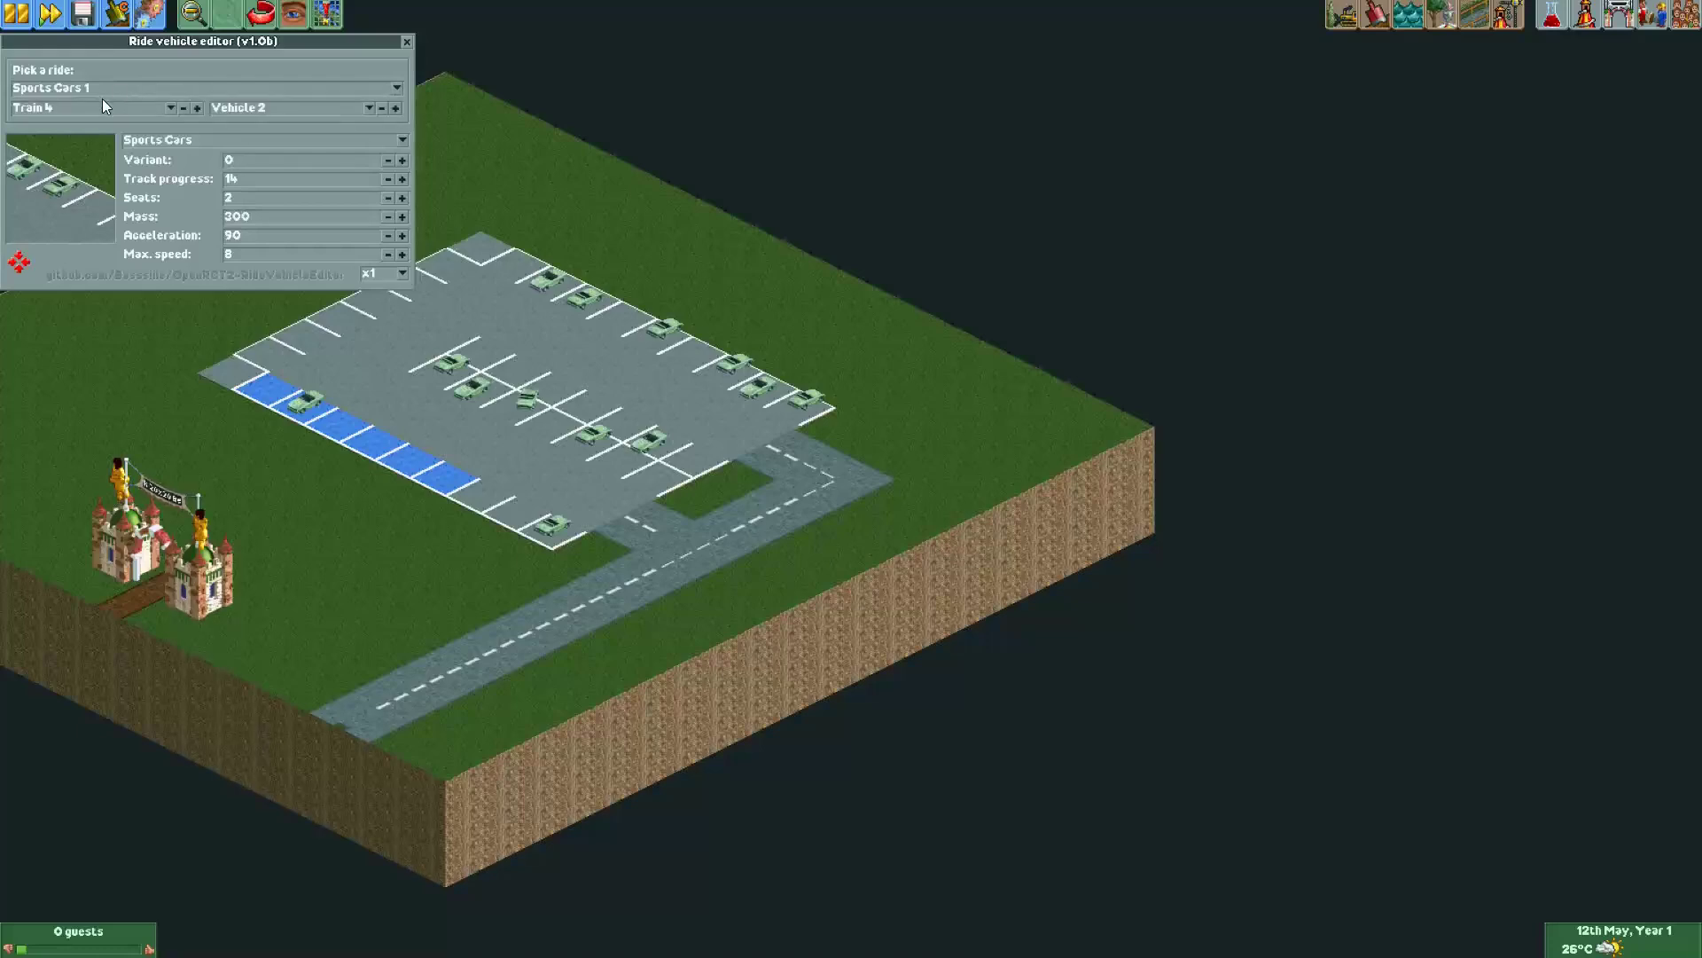
Change the vehicle type of Train 4's Vehicle 2 to Monster Trucks.
{"action": "left_click", "coordinate": [186, 144]}
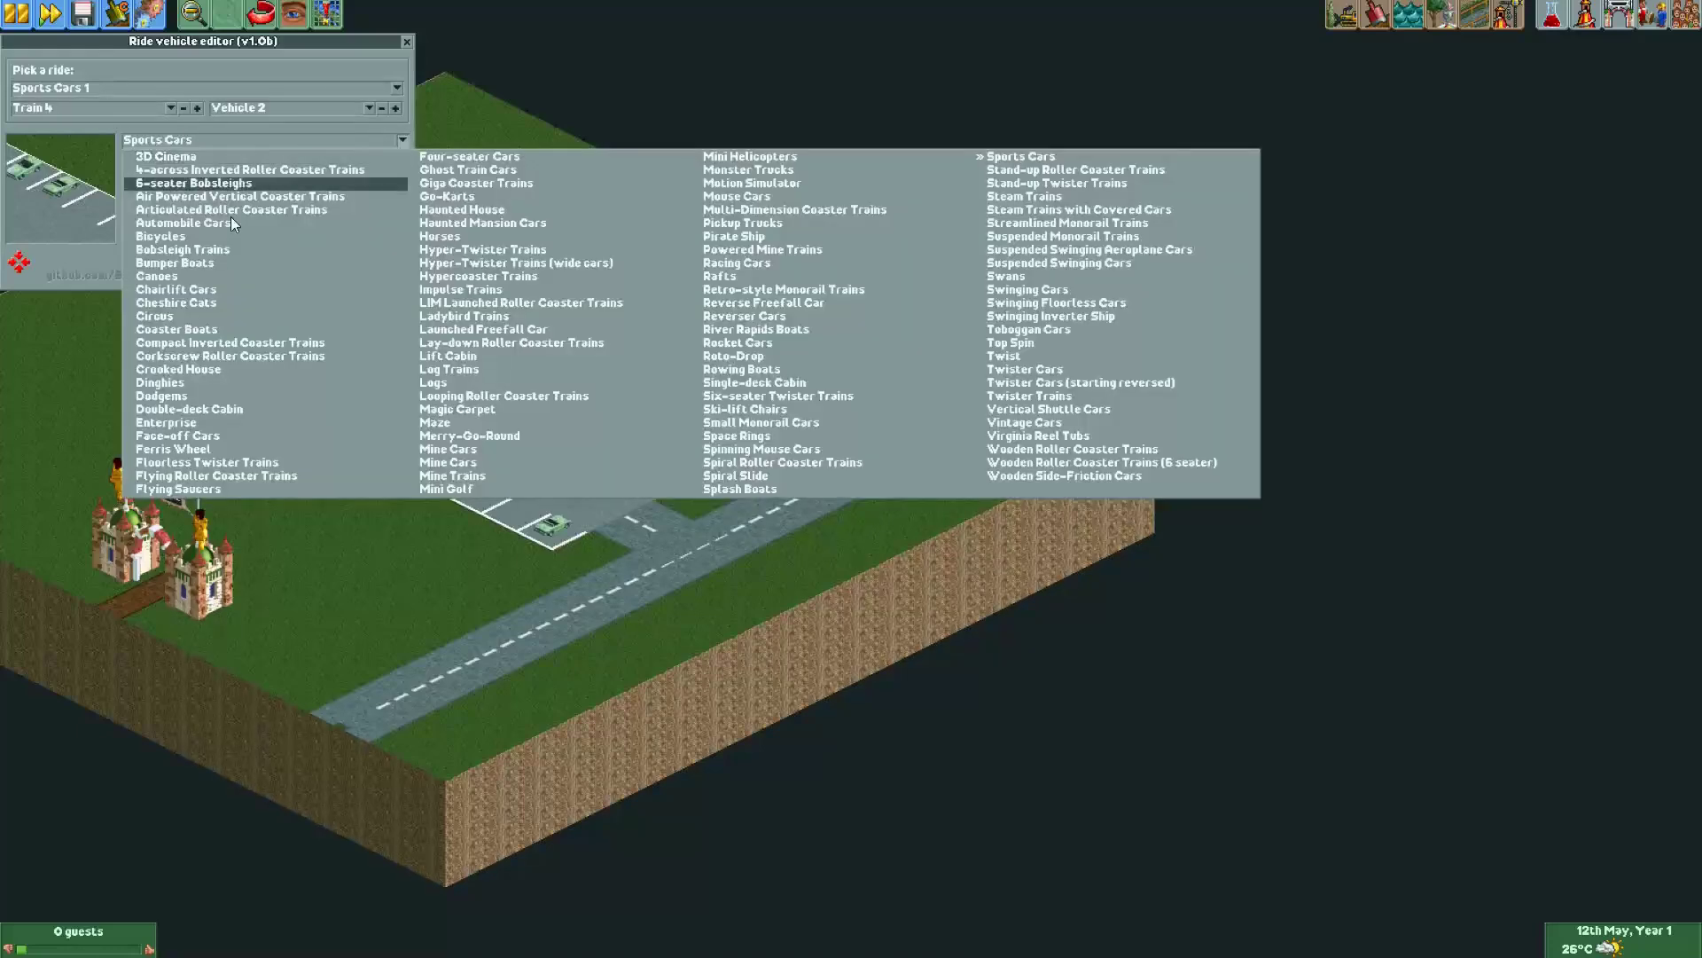
{"action": "left_click", "coordinate": [750, 174]}
{"action": "left_click_drag", "start_coordinate": [631, 297], "coordinate": [647, 295]}
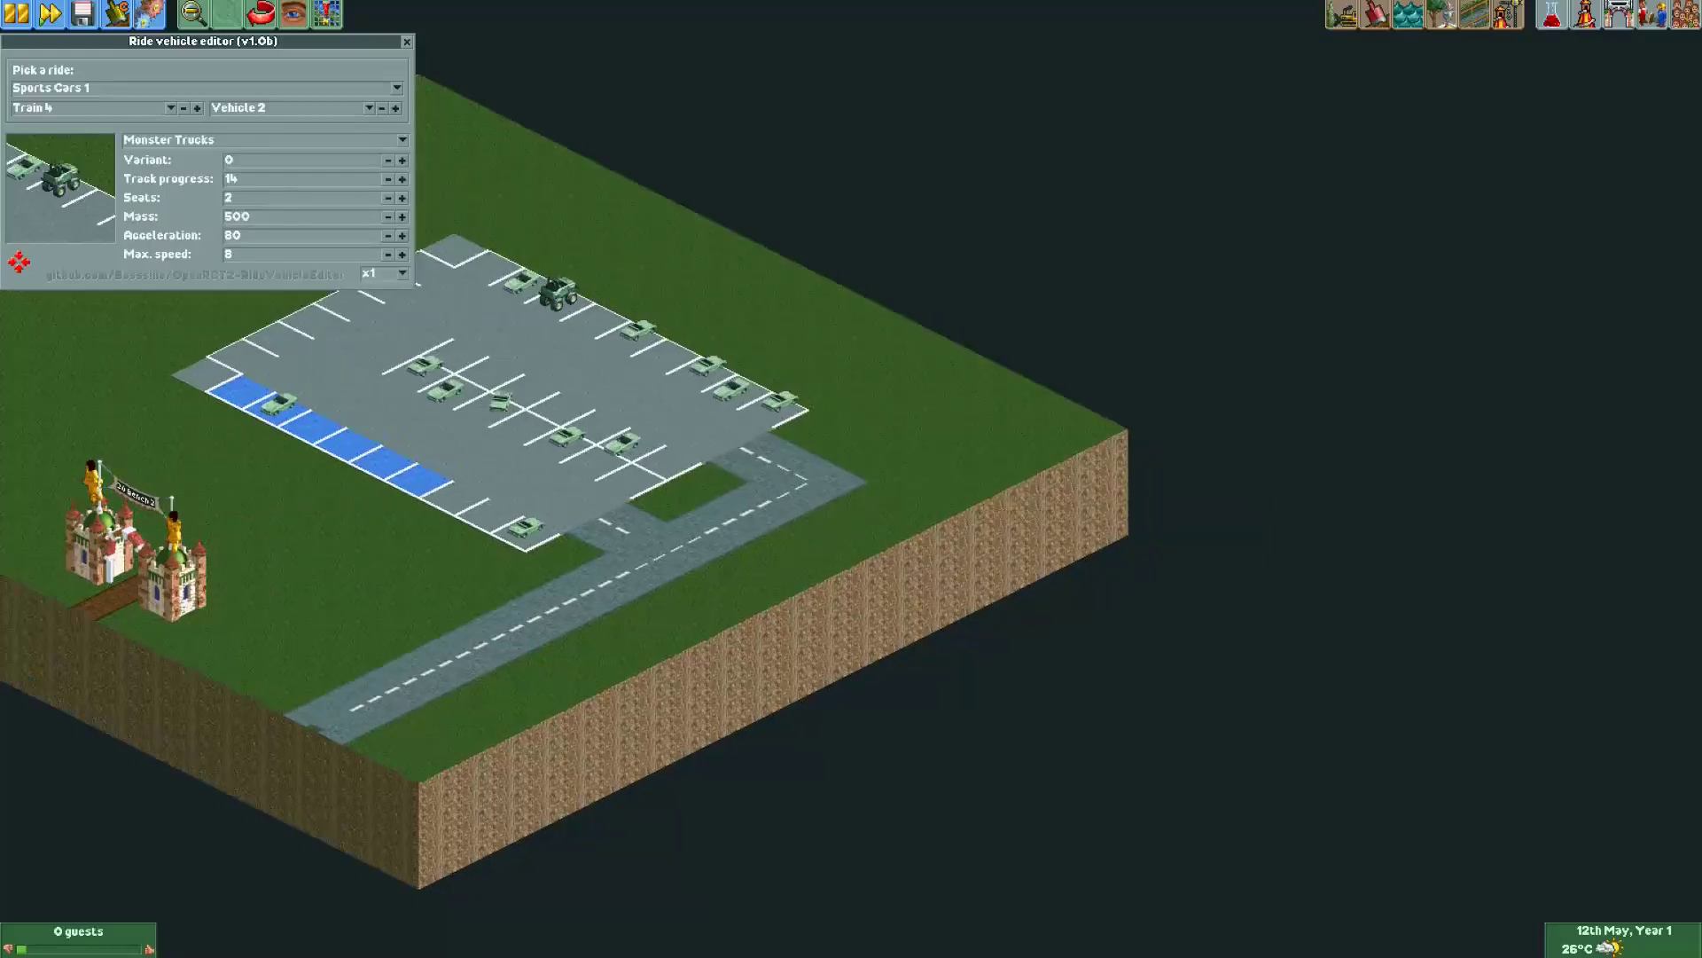
Change the vehicle type of Train 7's Vehicle 1 to Pickup Trucks.
{"action": "left_click", "coordinate": [195, 108]}
{"action": "left_click", "coordinate": [196, 108]}
{"action": "left_click", "coordinate": [195, 108]}
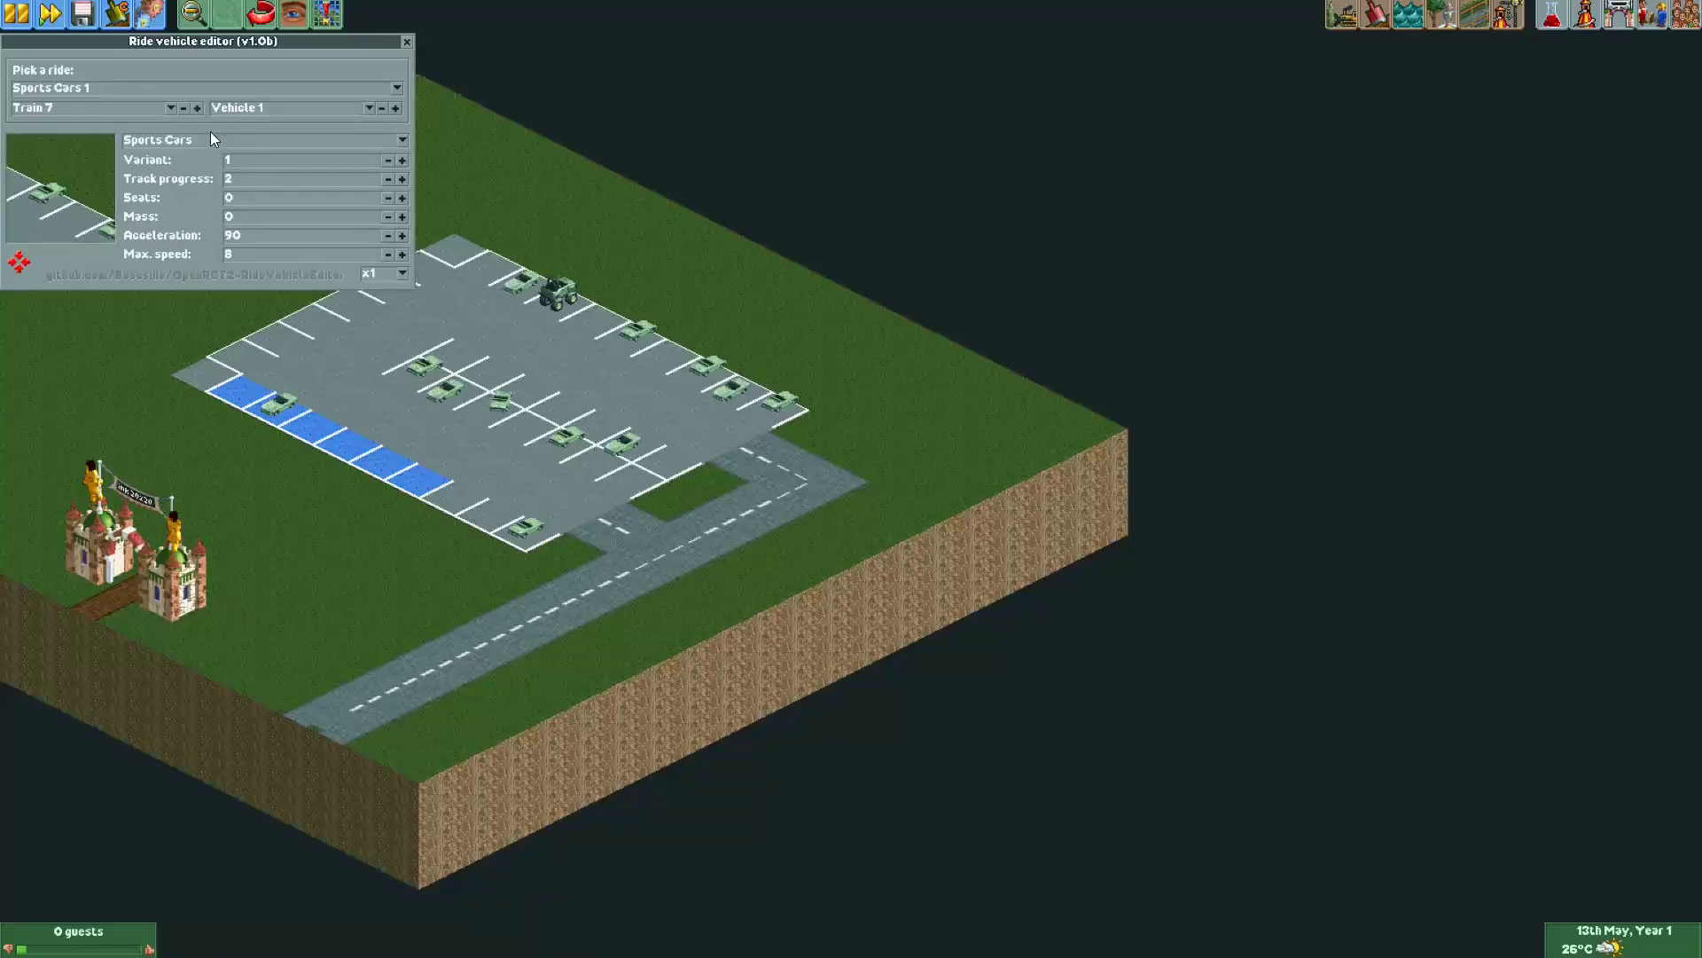
{"action": "left_click", "coordinate": [208, 140]}
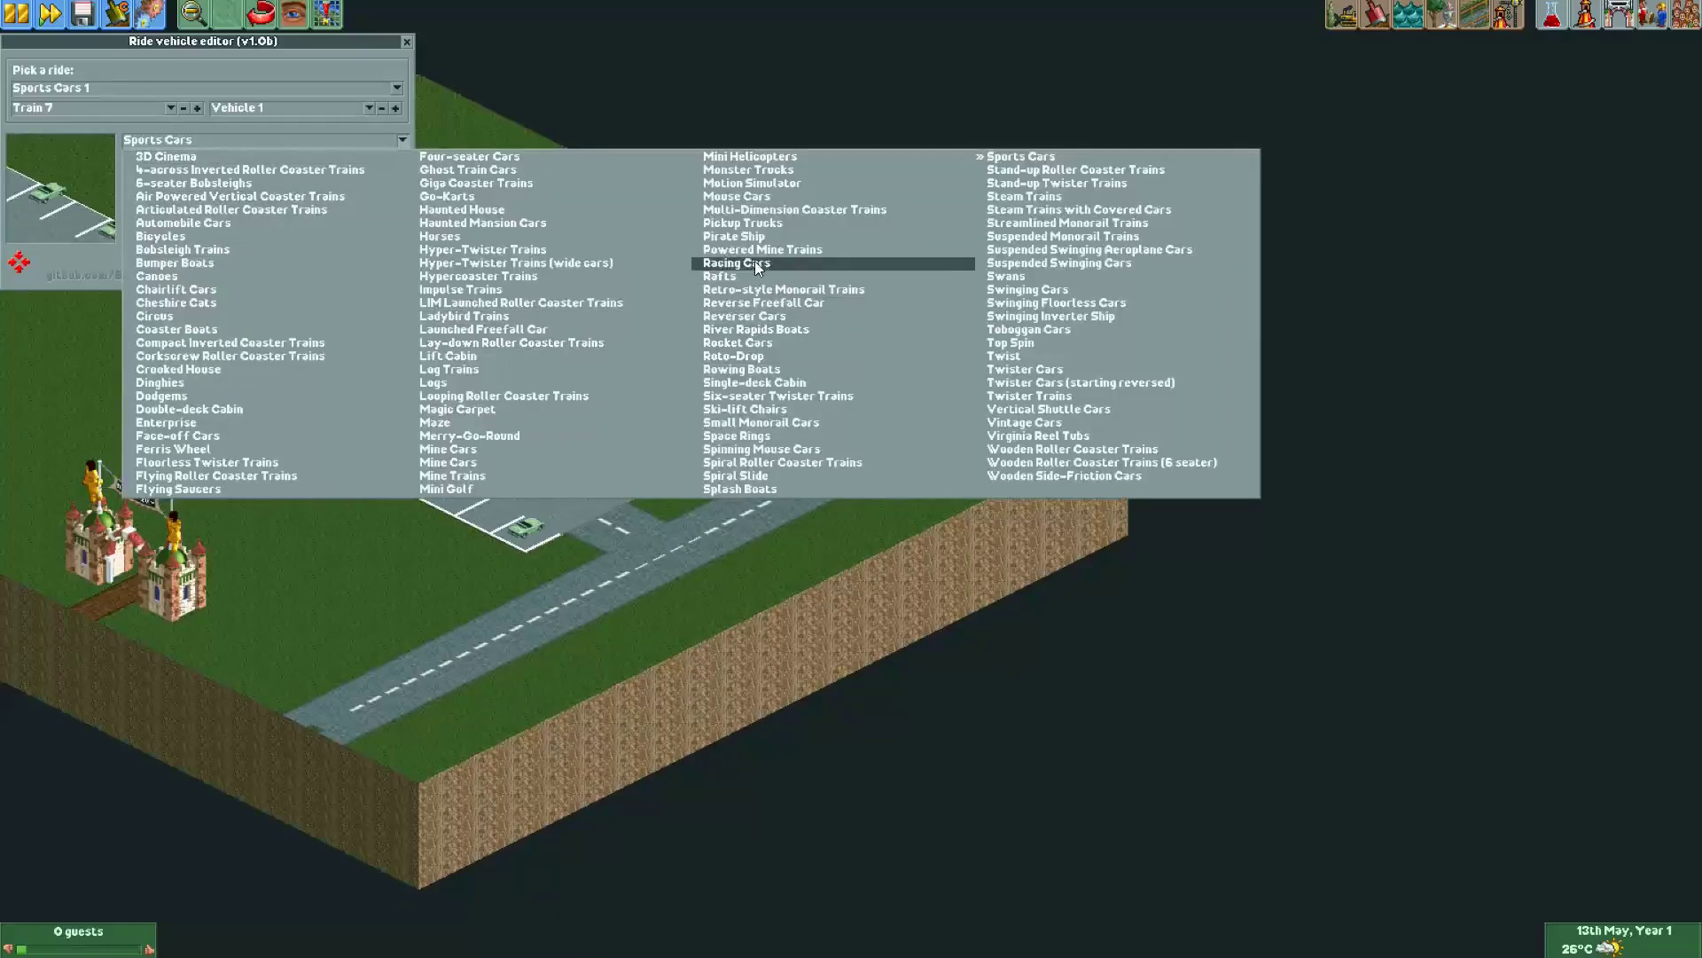
{"action": "left_click", "coordinate": [743, 223]}
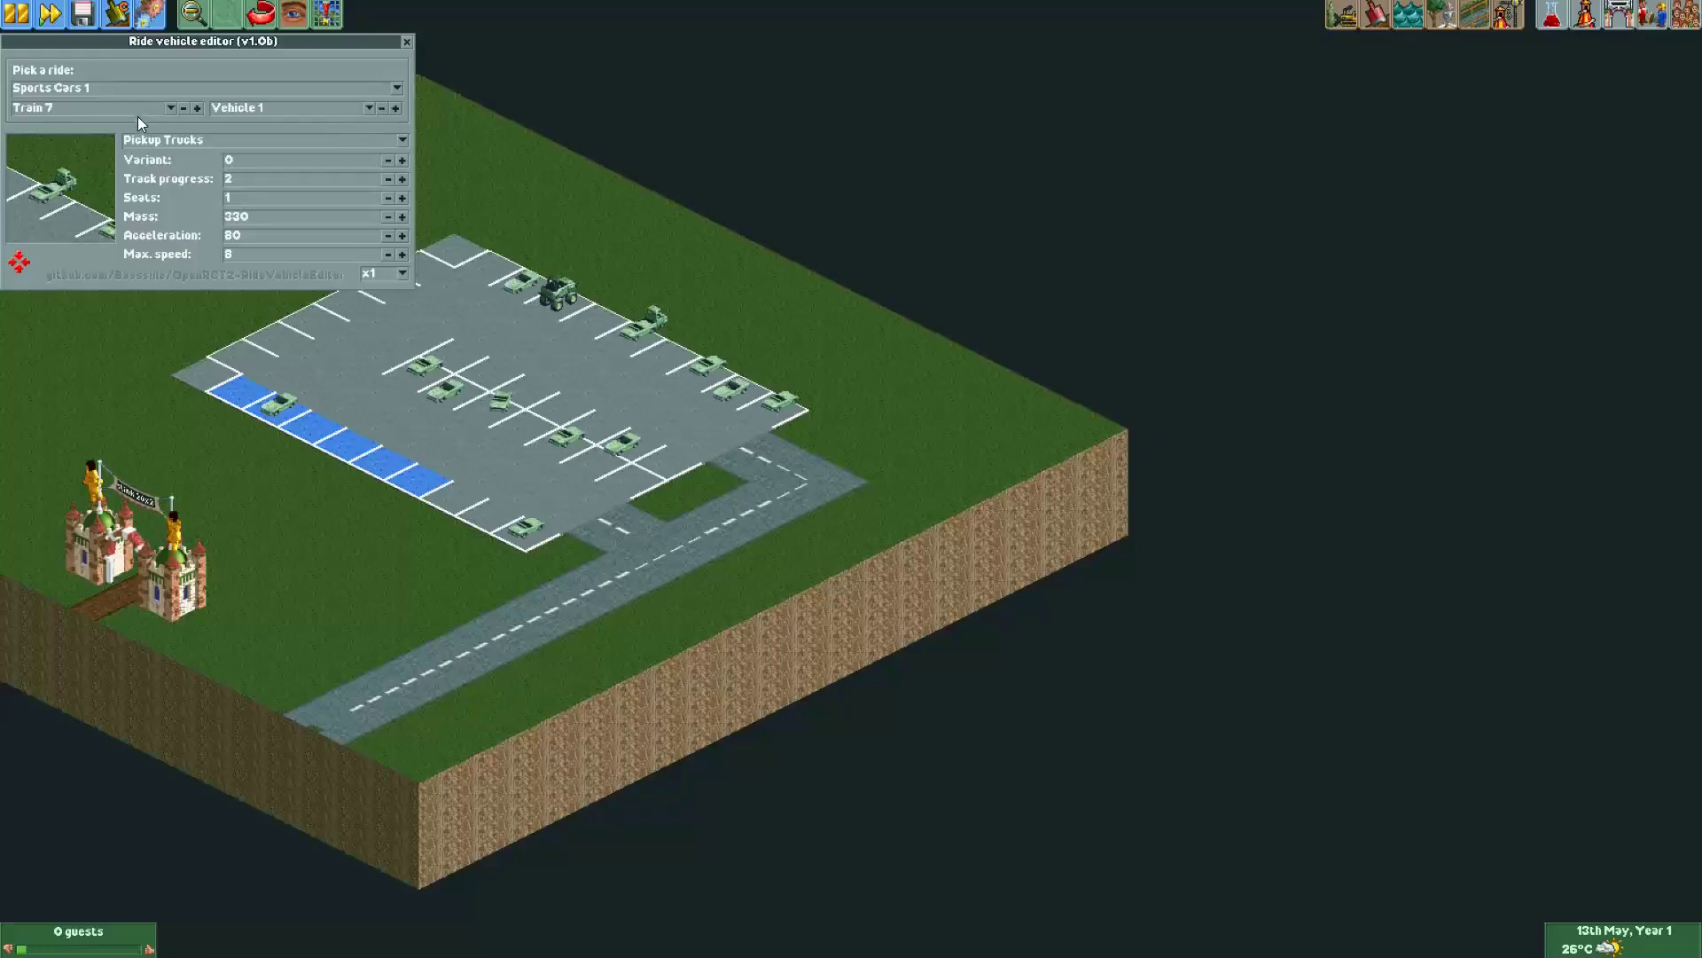
Change the vehicle type of Train 7's Vehicle 1 back to Sports Cars.
{"action": "left_click", "coordinate": [165, 139]}
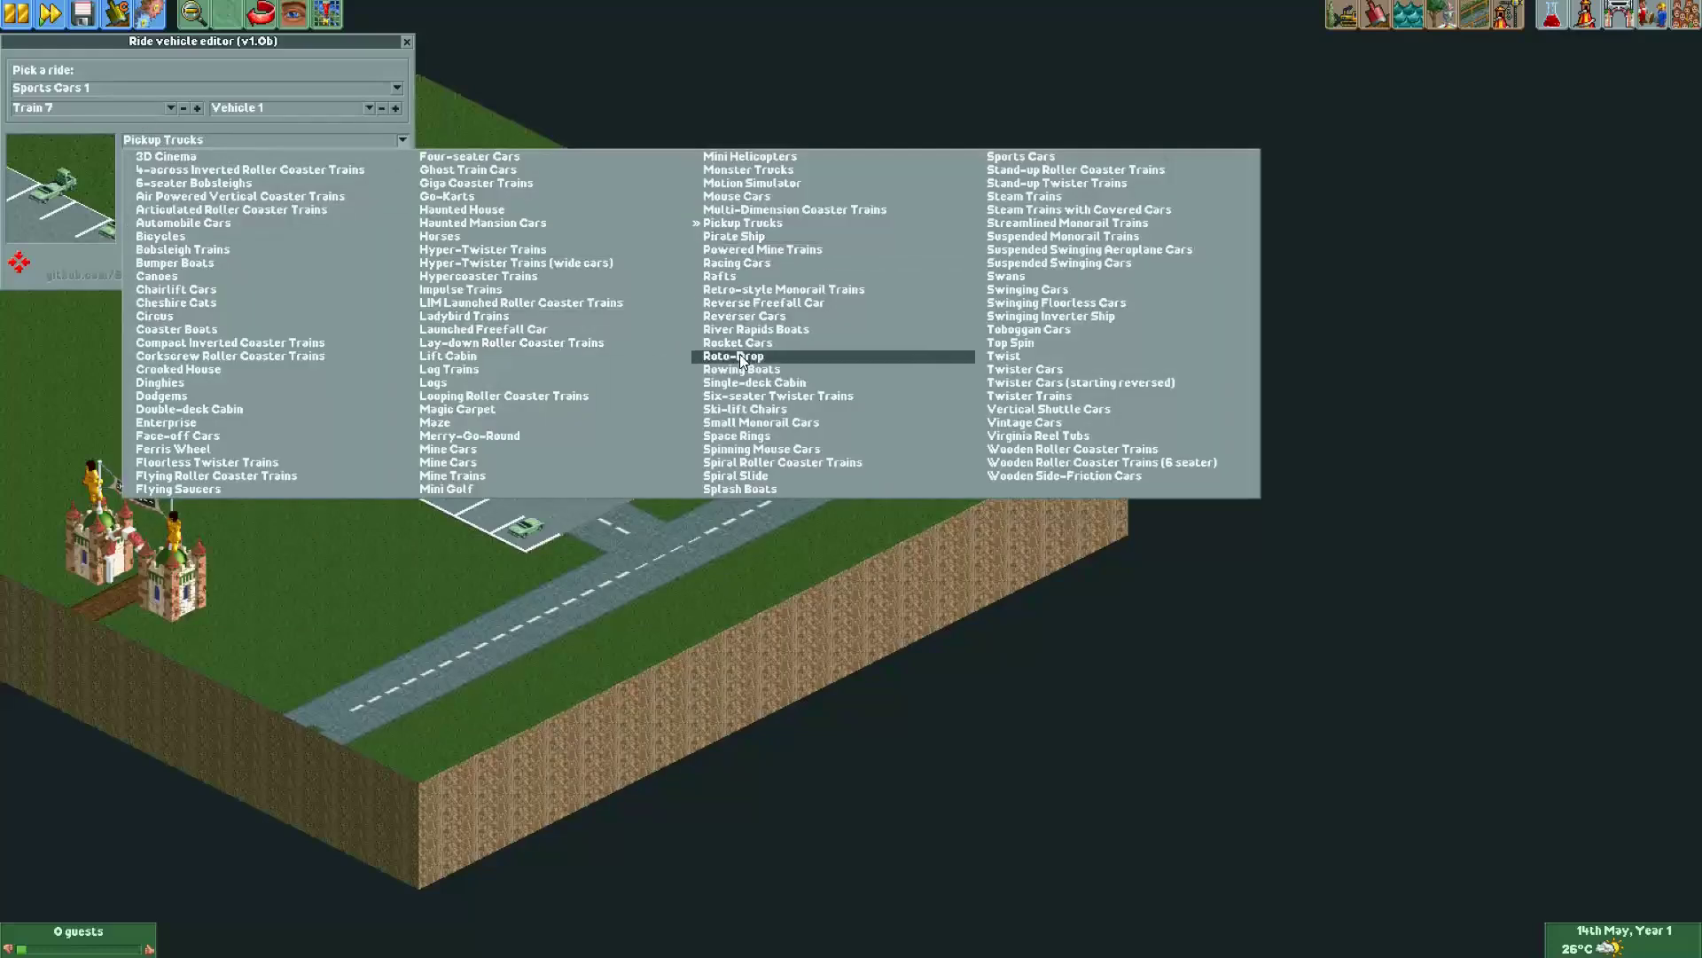
{"action": "left_click", "coordinate": [1022, 157]}
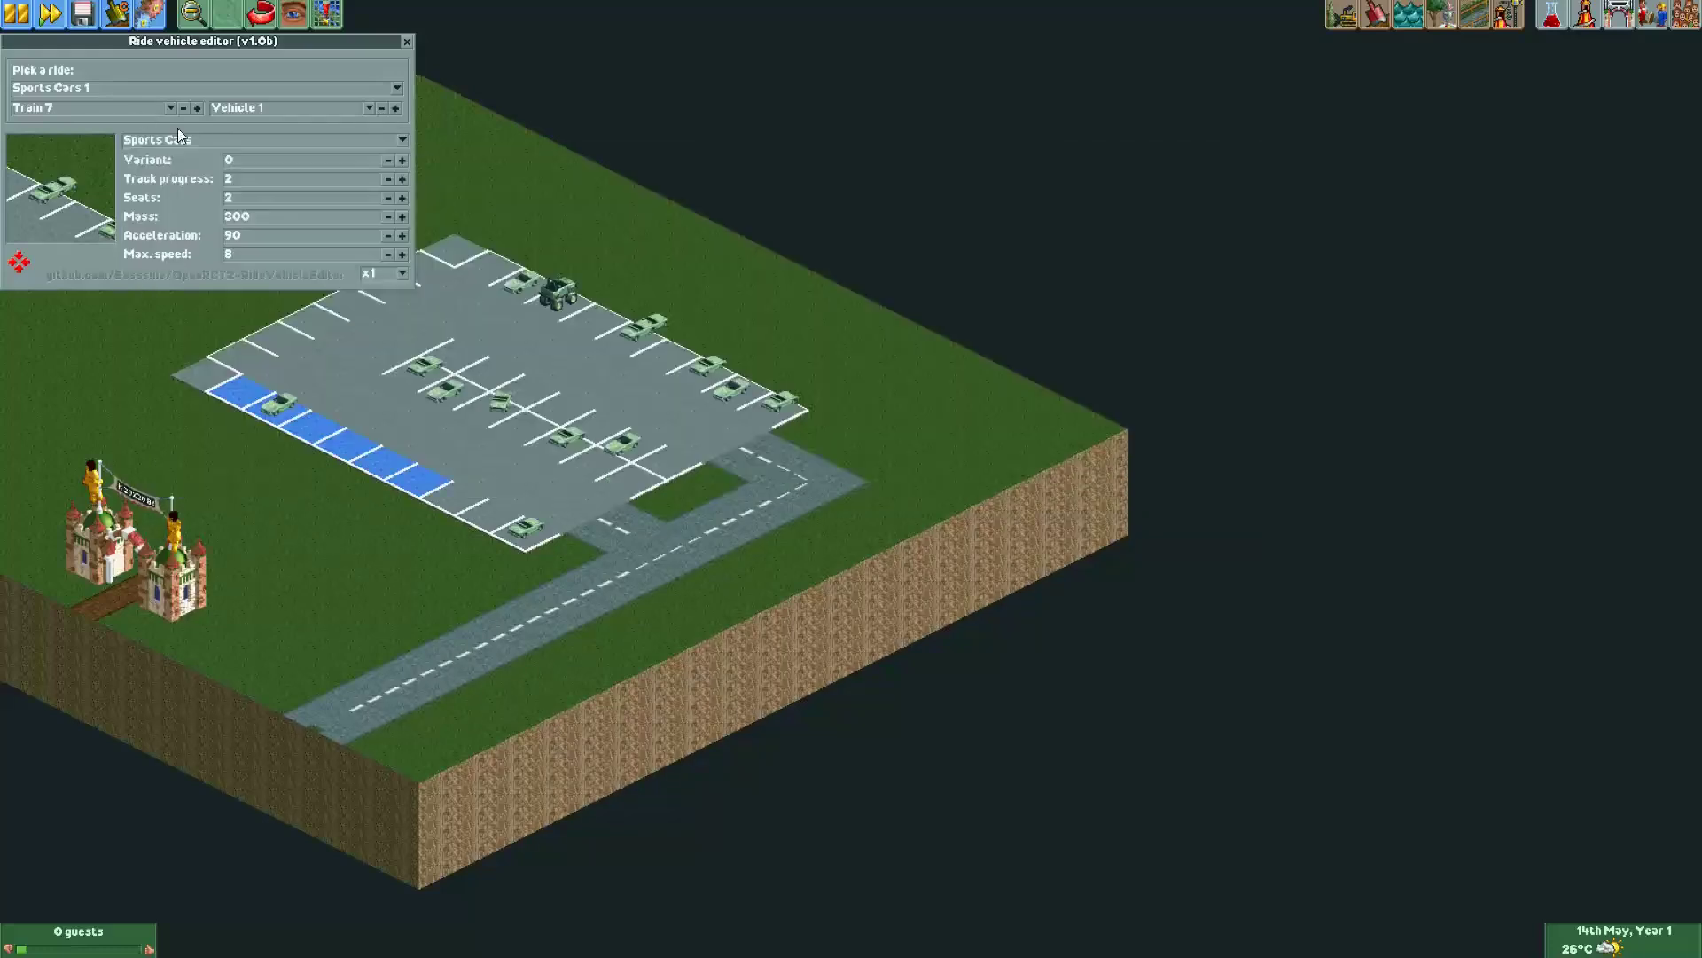
{"action": "left_click", "coordinate": [402, 160]}
Change the vehicle type of Train 7's Vehicle 2 to Pickup Trucks and set its track progress to 13.
{"action": "left_click", "coordinate": [396, 108]}
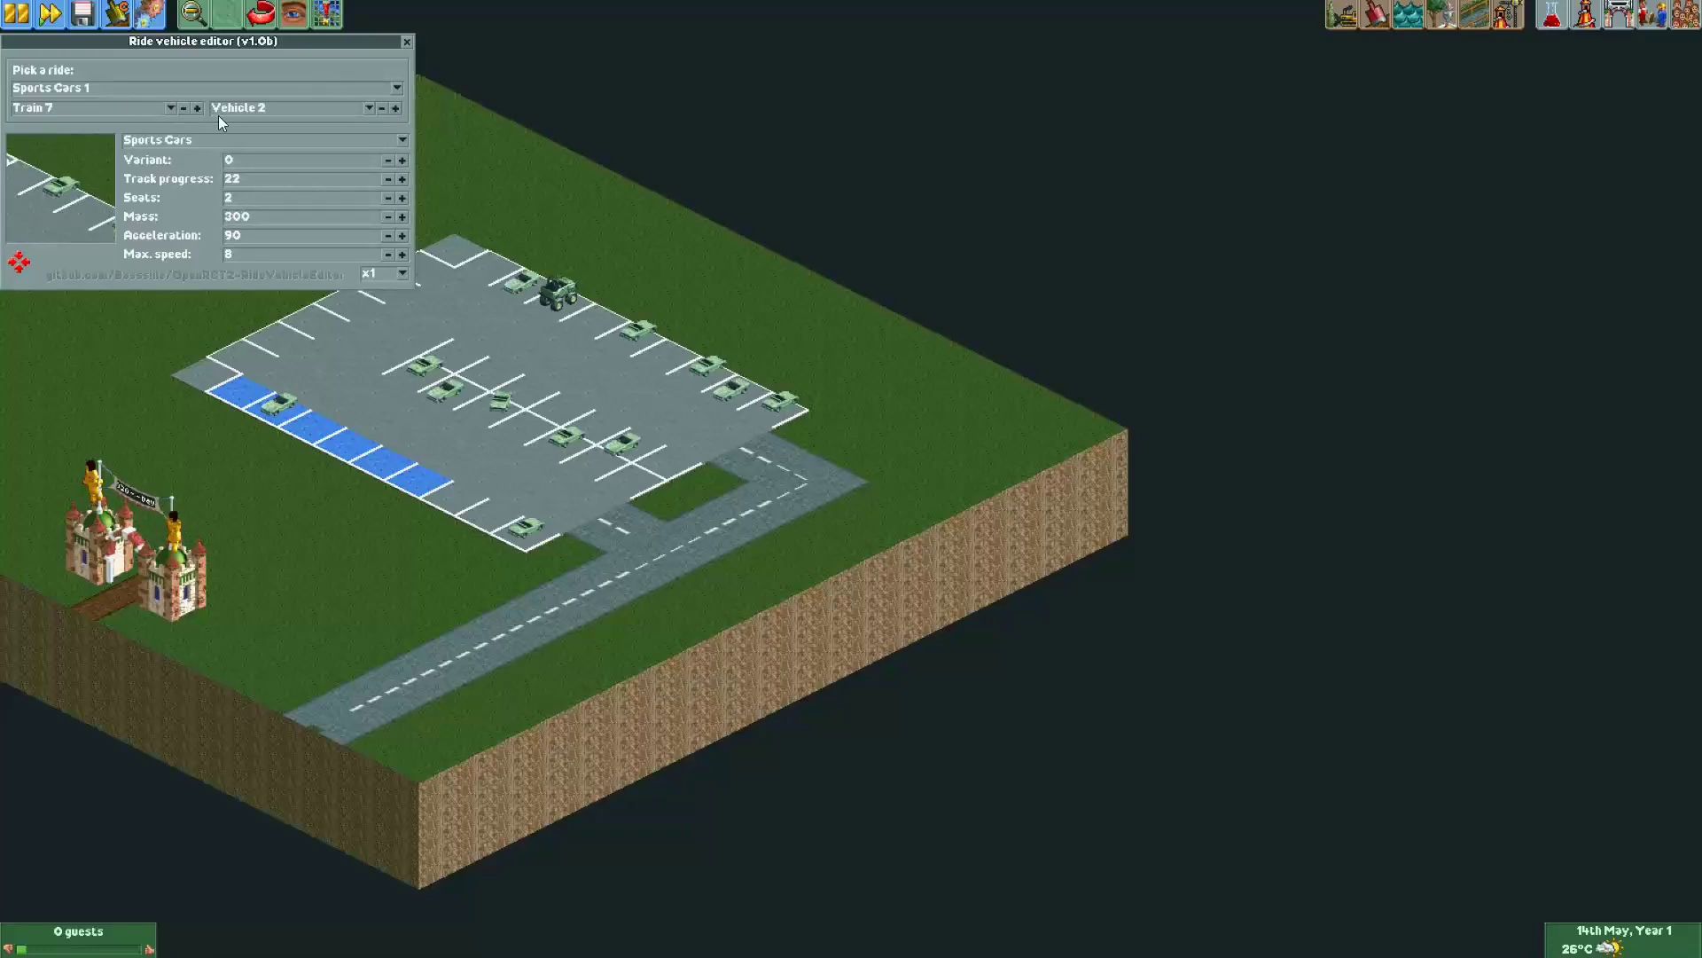
{"action": "left_click", "coordinate": [158, 141]}
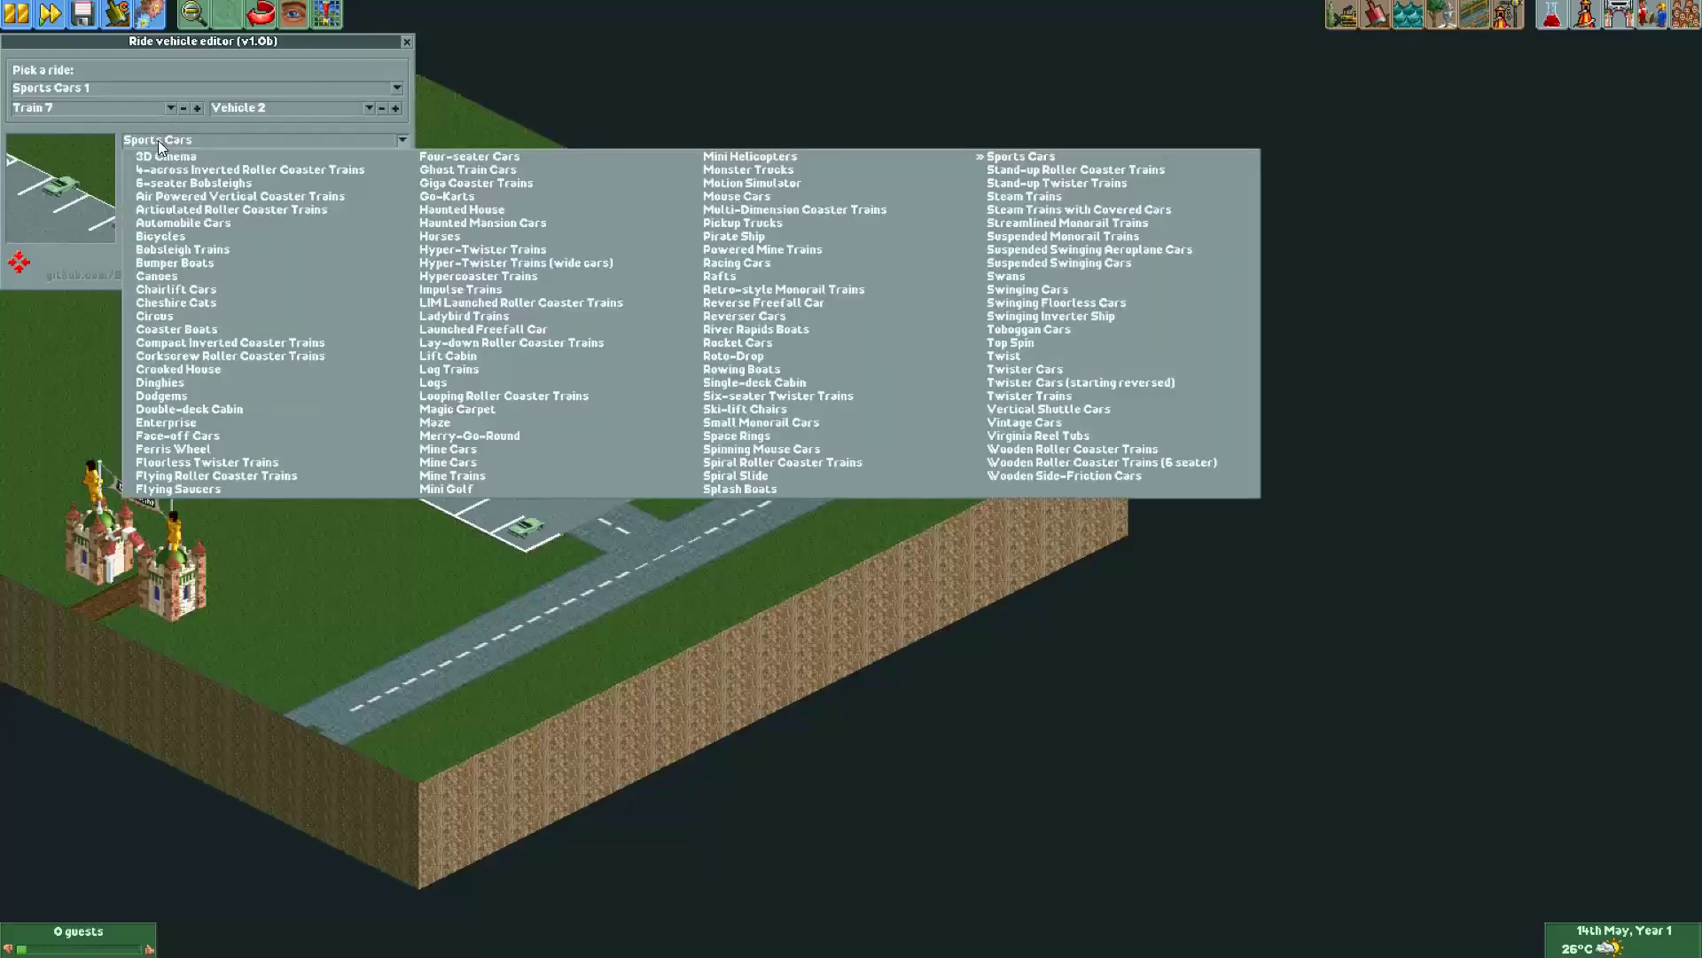
{"action": "left_click", "coordinate": [737, 224]}
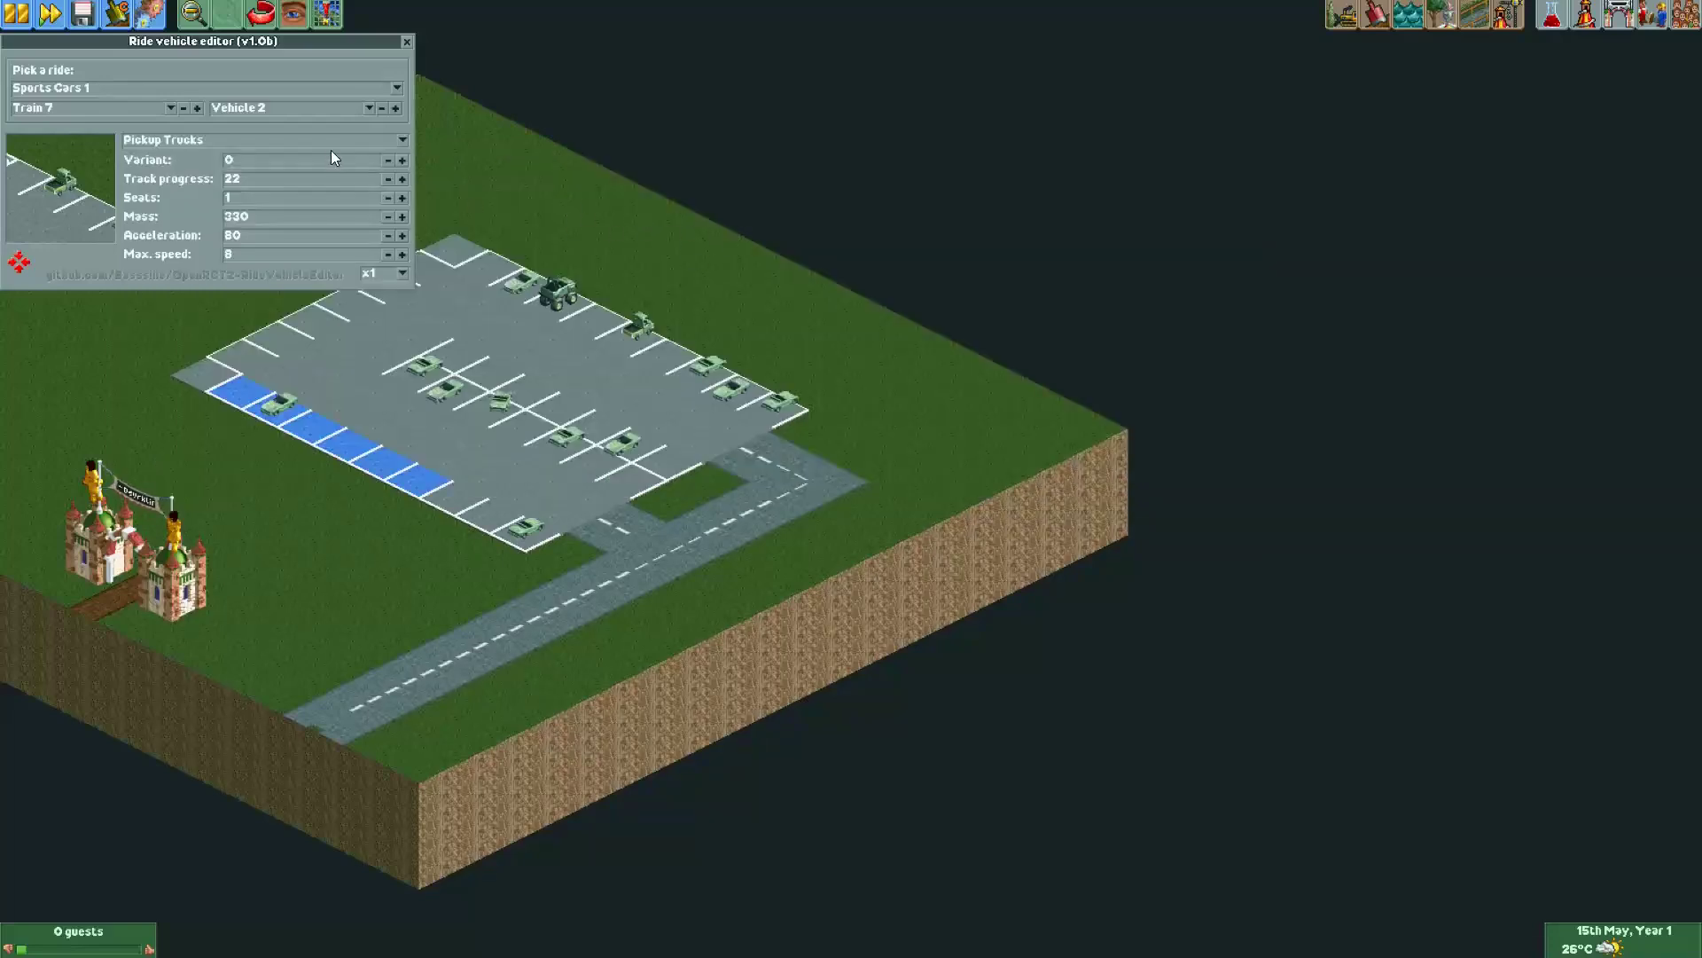
{"action": "left_click", "coordinate": [388, 179]}
{"action": "left_click", "coordinate": [388, 179]}
{"action": "left_click", "coordinate": [389, 179]}
Examine the placement and variety of the parked vehicles across the whole car park.
{"action": "left_click_drag", "start_coordinate": [812, 296], "coordinate": [894, 357]}
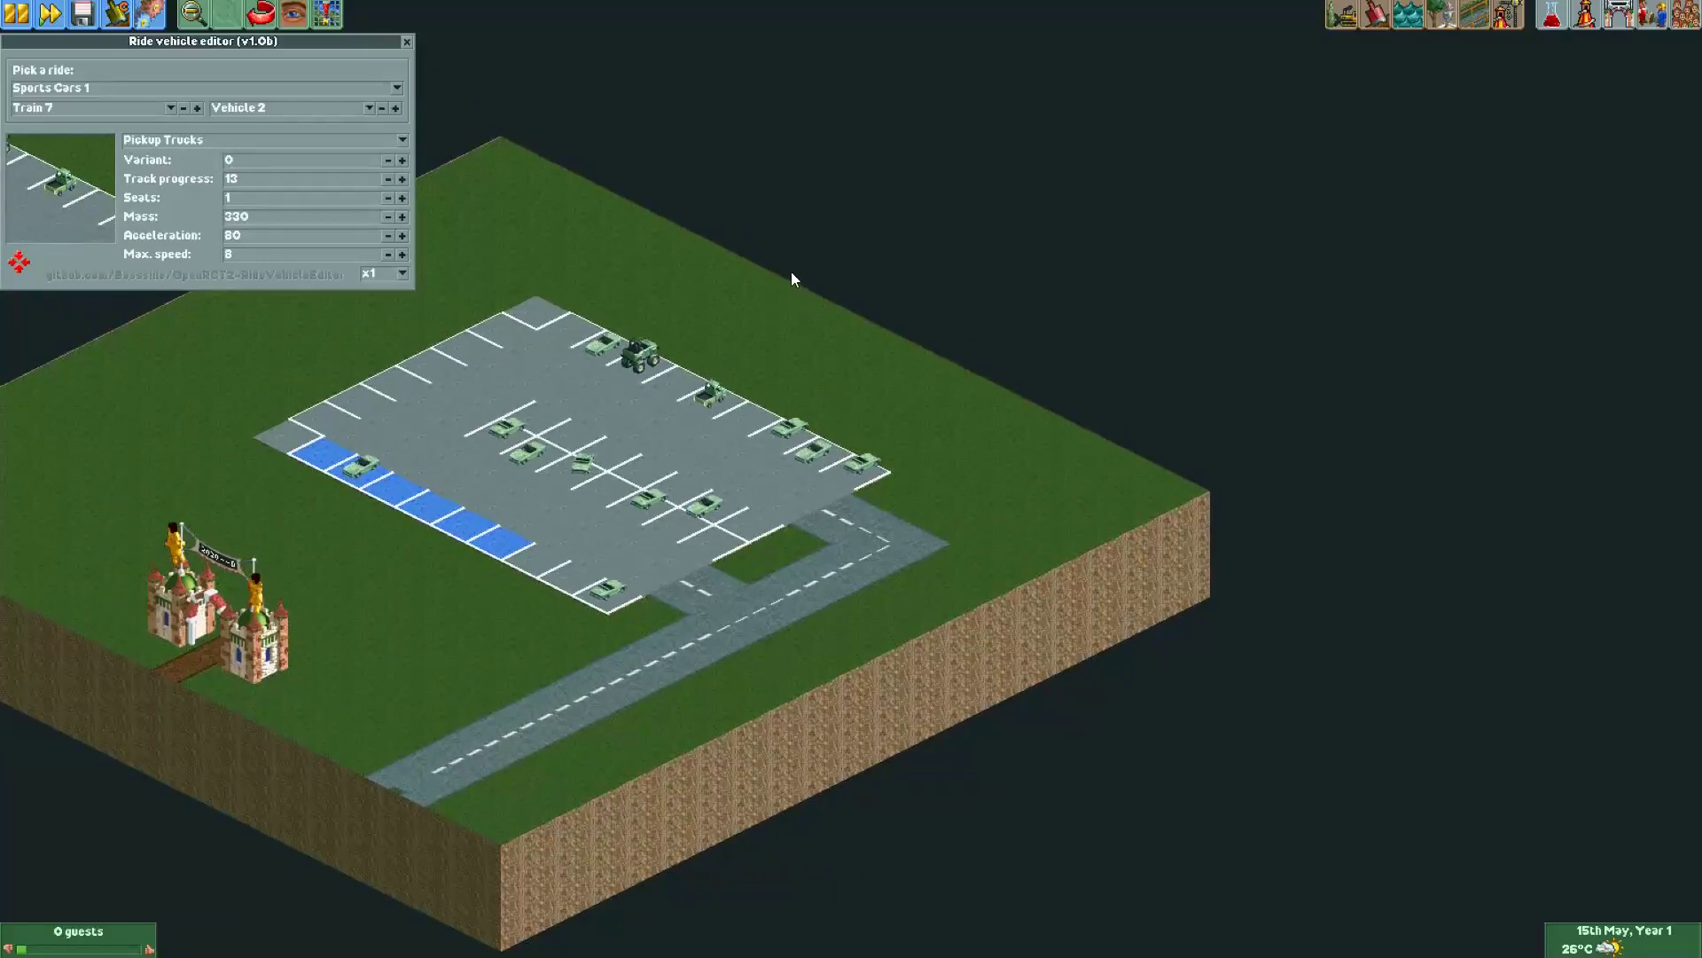
{"action": "left_click_drag", "start_coordinate": [790, 271], "coordinate": [823, 209]}
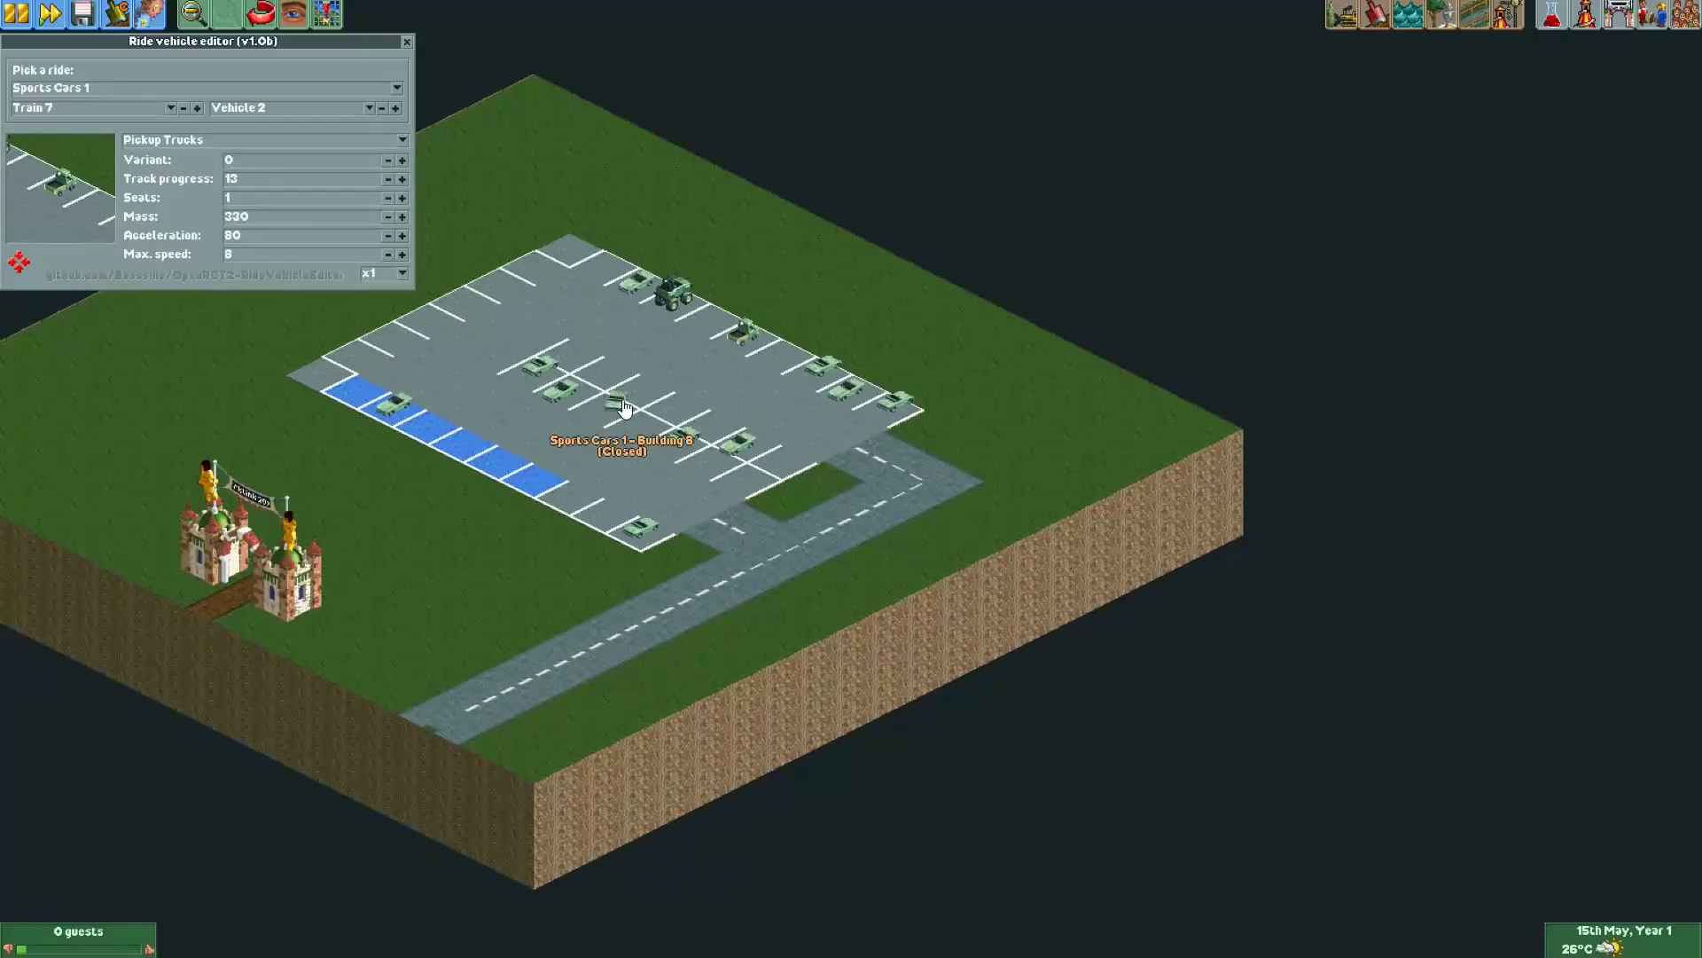
{"action": "left_click_drag", "start_coordinate": [784, 304], "coordinate": [753, 267]}
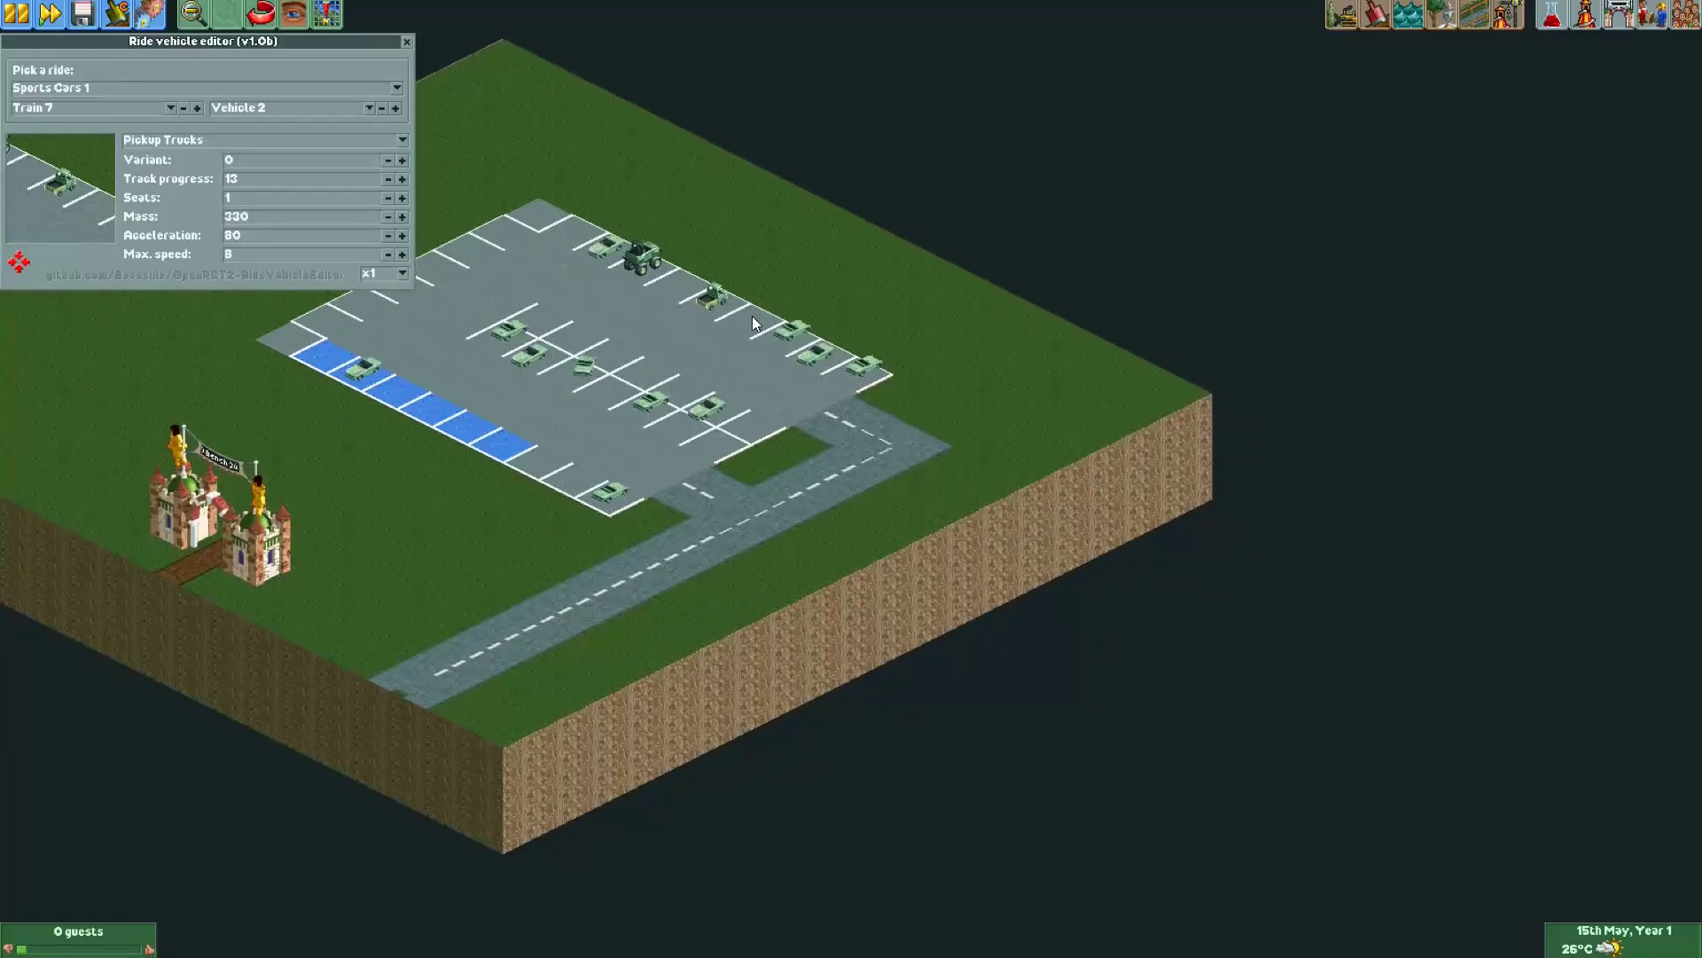
{"action": "left_click_drag", "start_coordinate": [623, 319], "coordinate": [683, 420]}
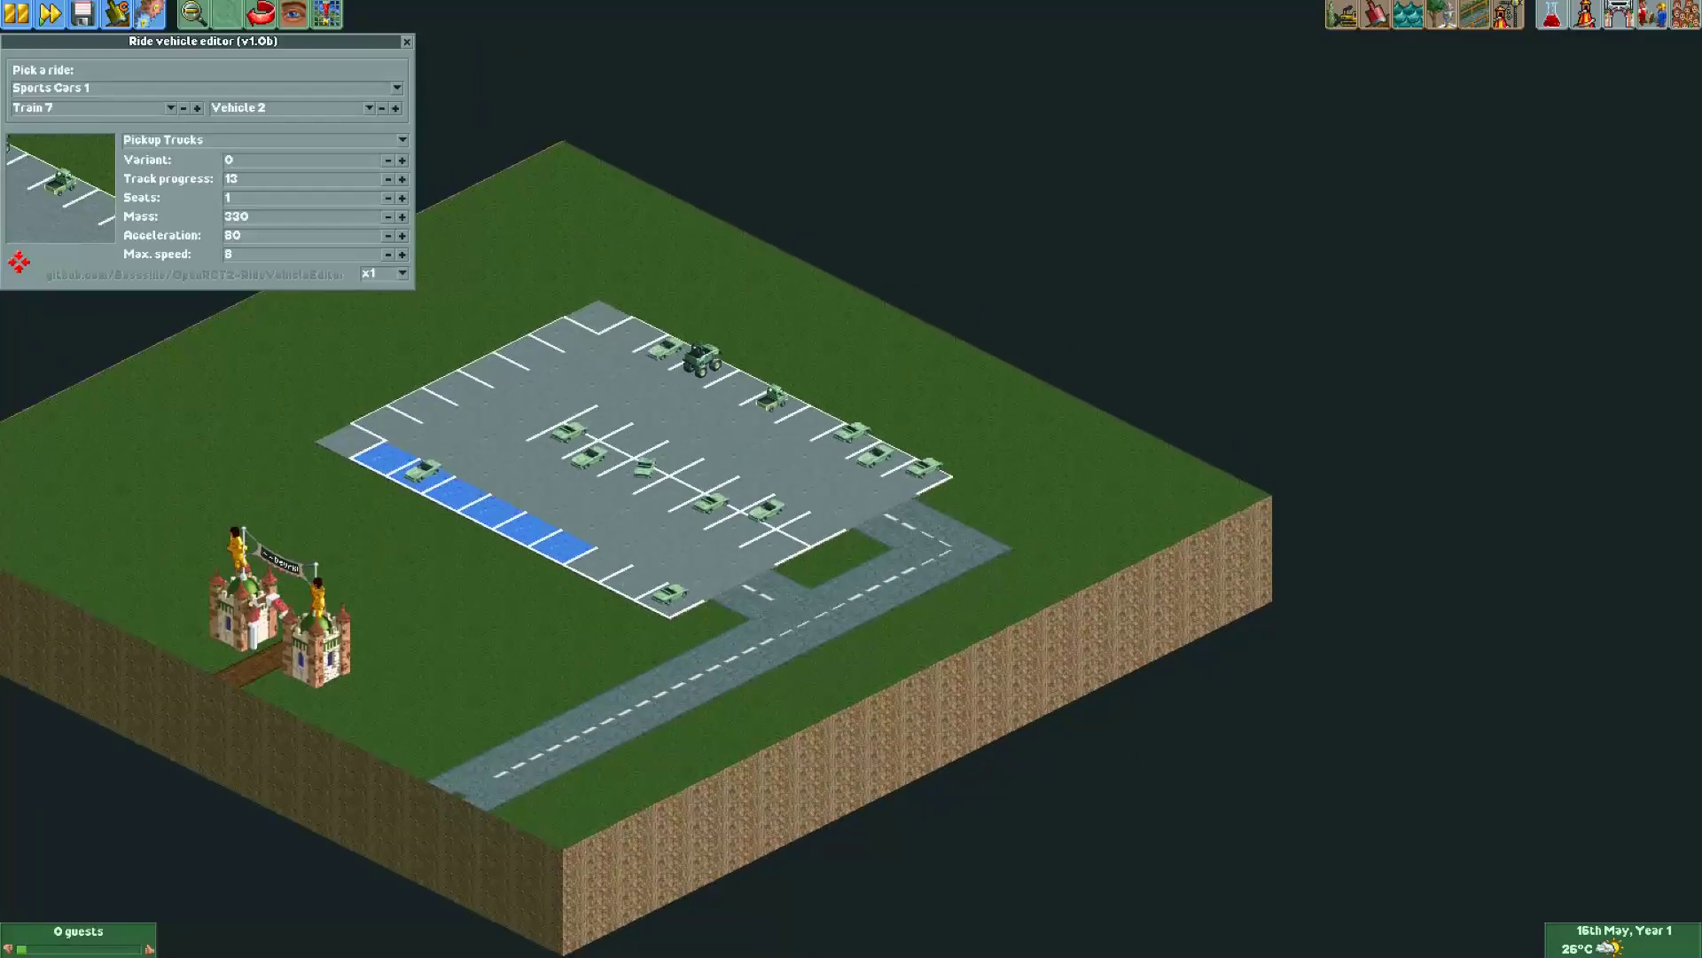
{"action": "left_click_drag", "start_coordinate": [623, 322], "coordinate": [699, 353]}
{"action": "key", "text": "Left"}
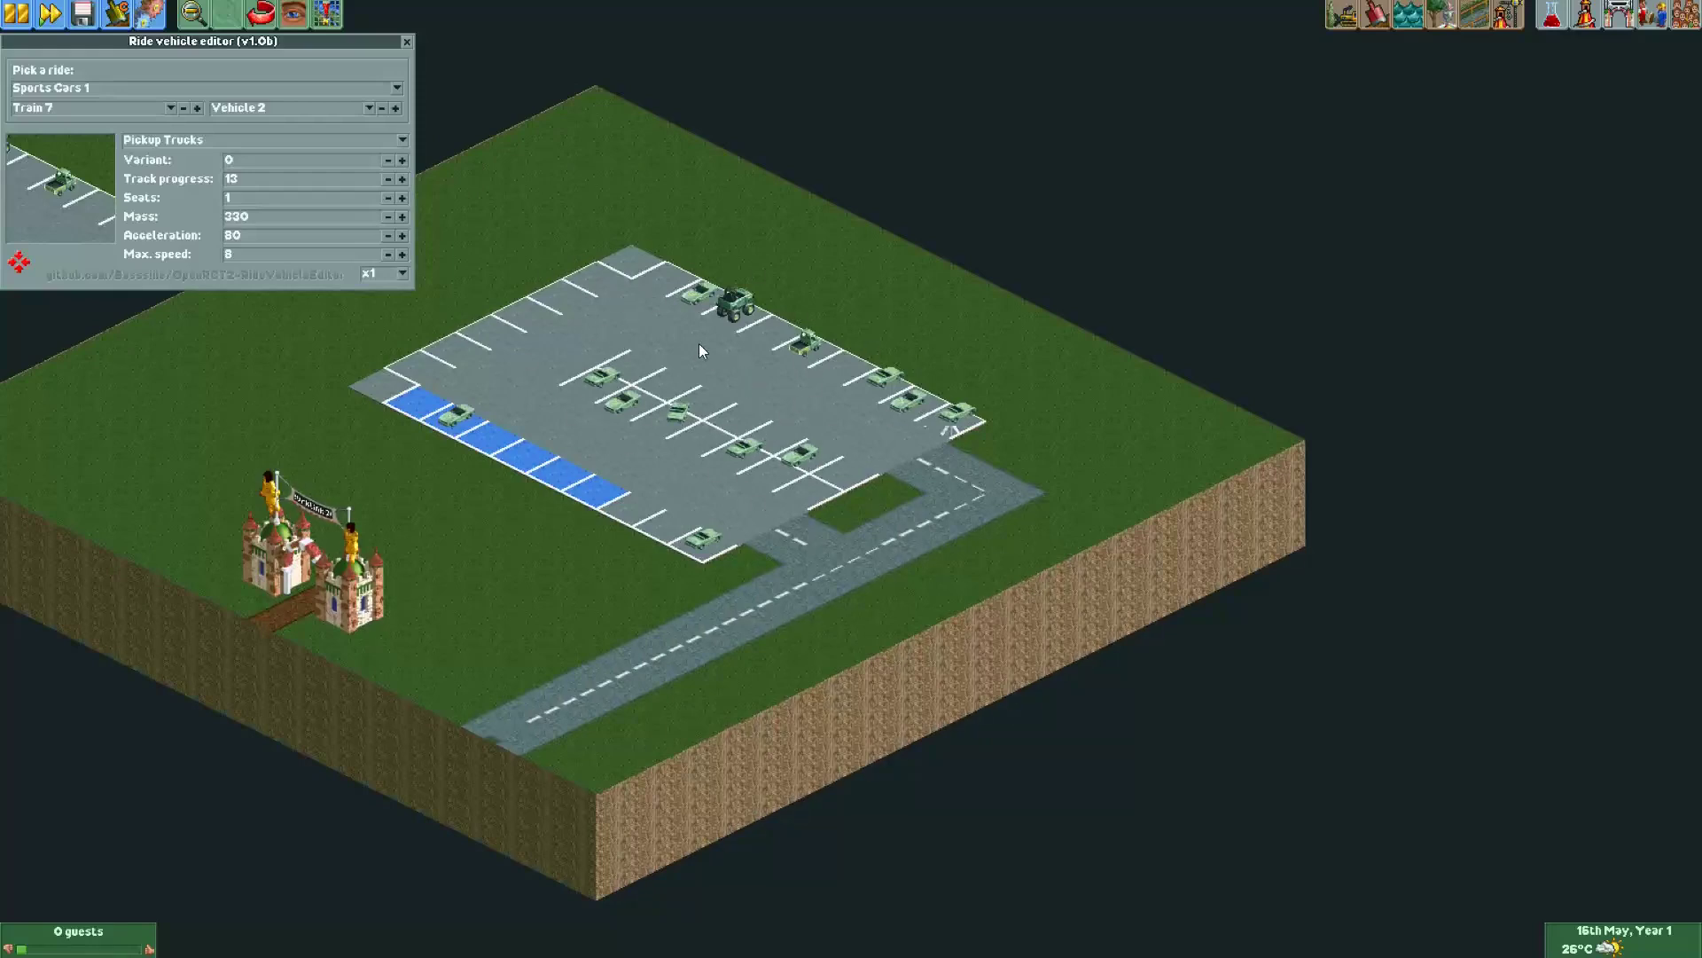
{"action": "left_click_drag", "start_coordinate": [690, 366], "coordinate": [798, 478]}
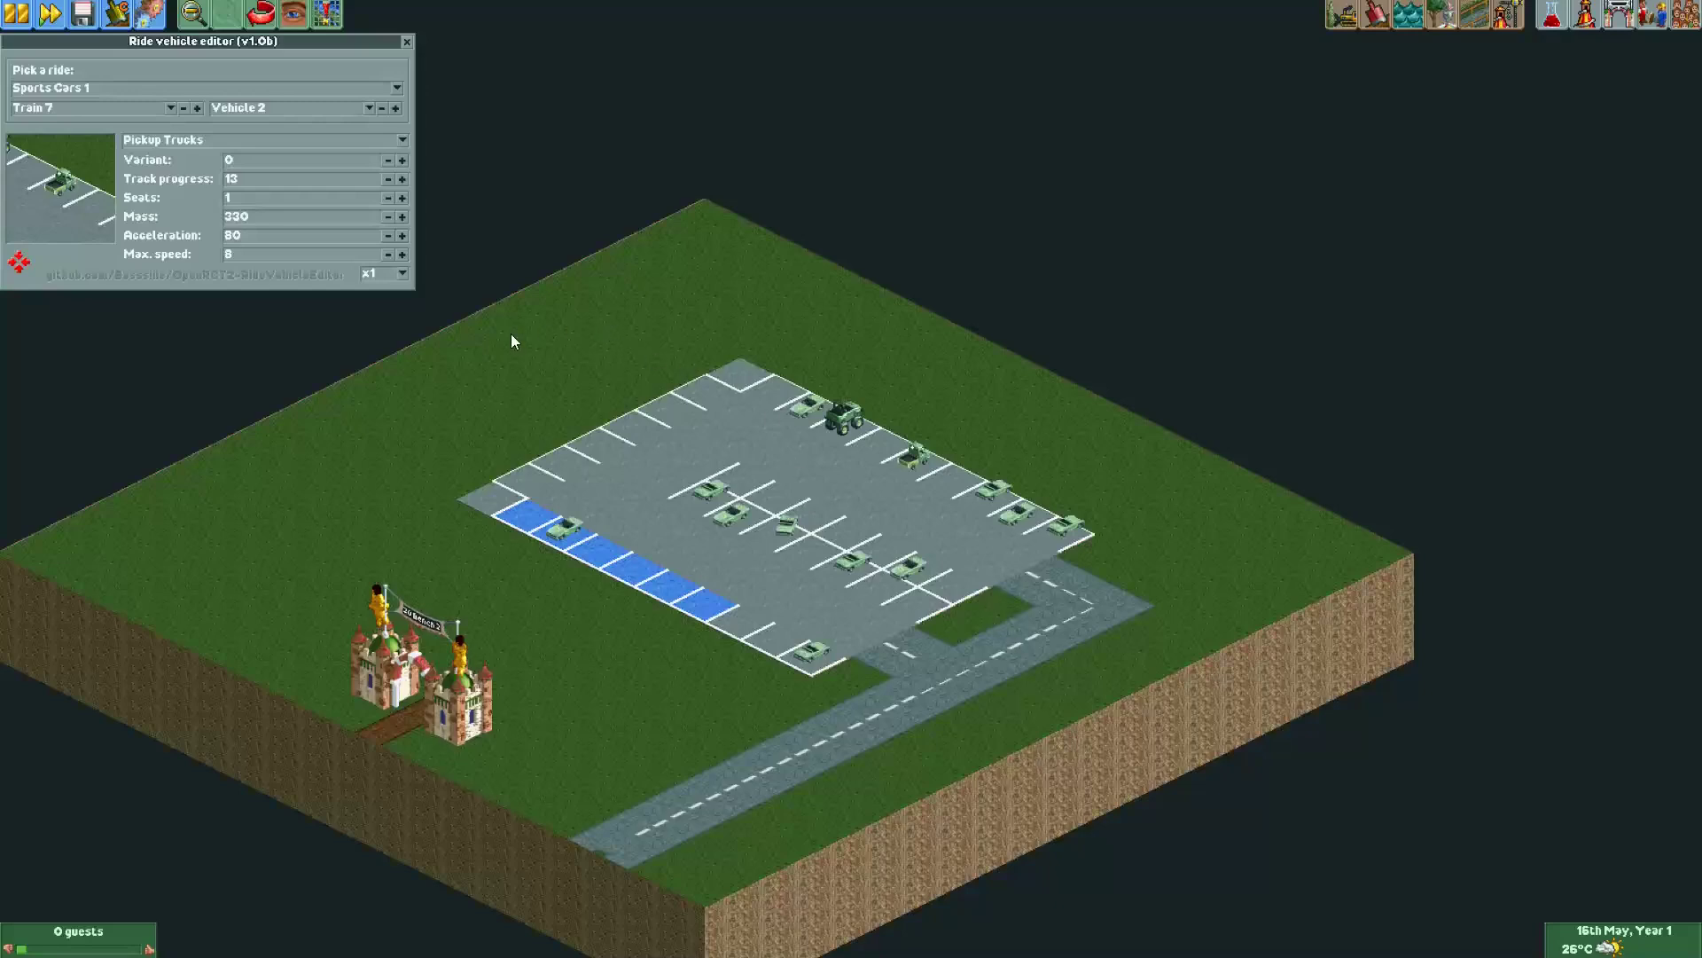
{"action": "left_click_drag", "start_coordinate": [870, 548], "coordinate": [620, 426]}
{"action": "key", "text": "Left"}
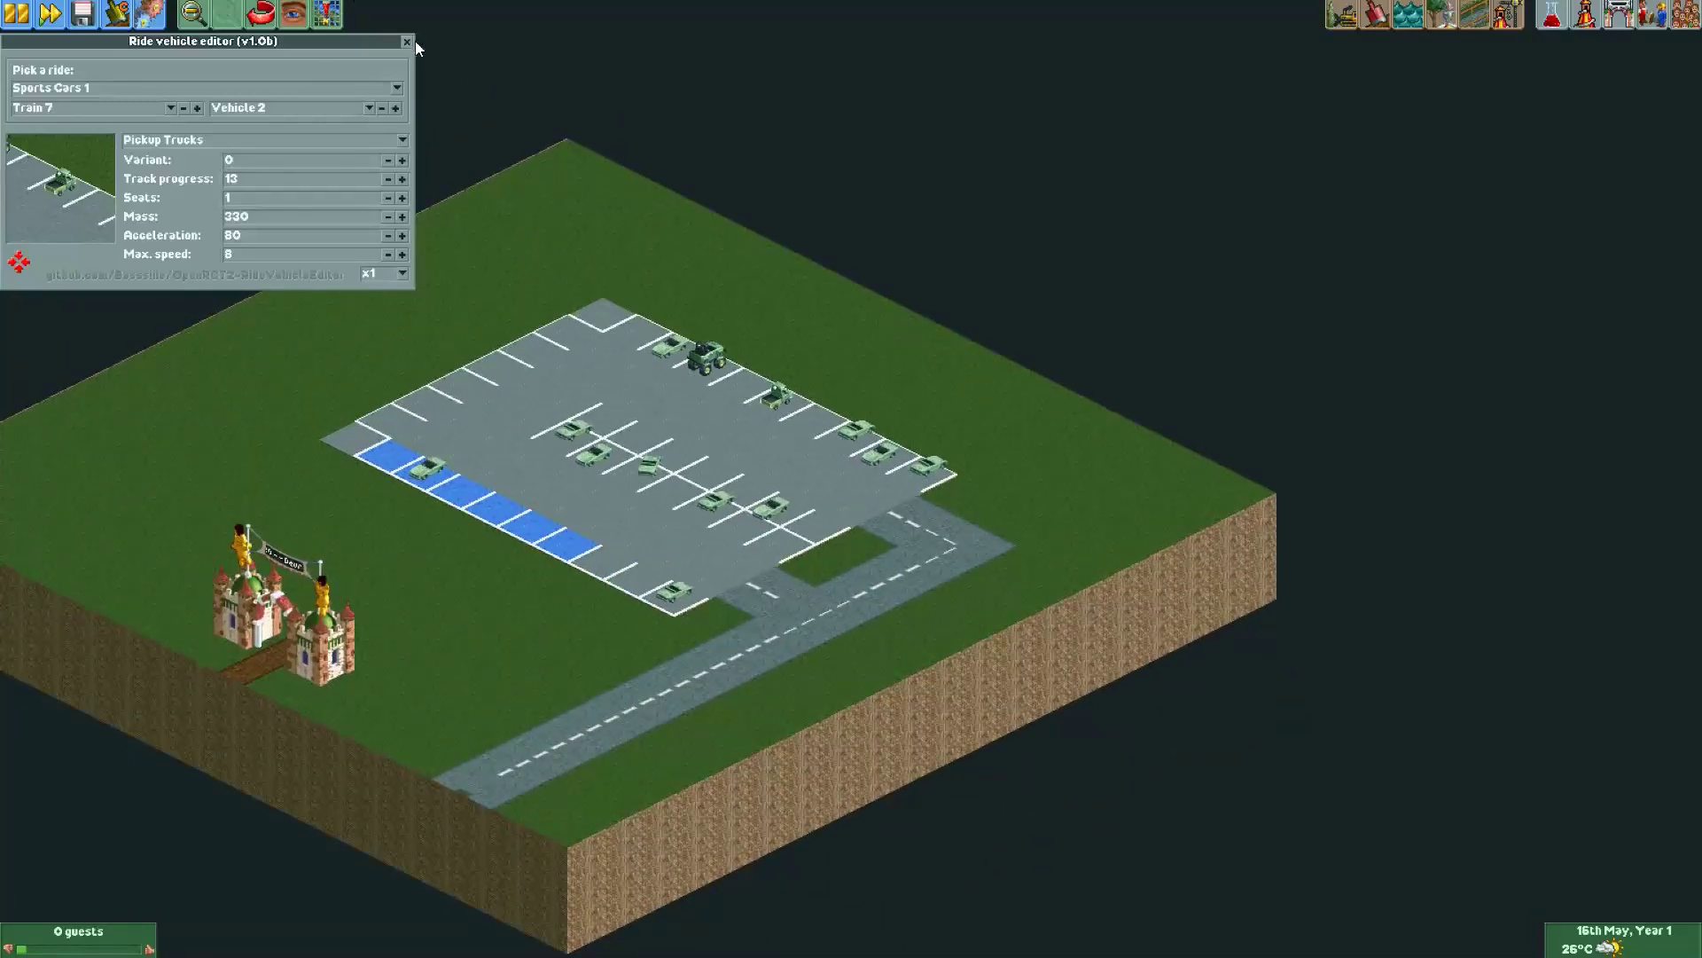
Close the vehicle editor, then change the ride type of Sports Cars 1 to Car Ride and show its colour settings.
{"action": "left_click", "coordinate": [406, 43]}
{"action": "left_click", "coordinate": [693, 347]}
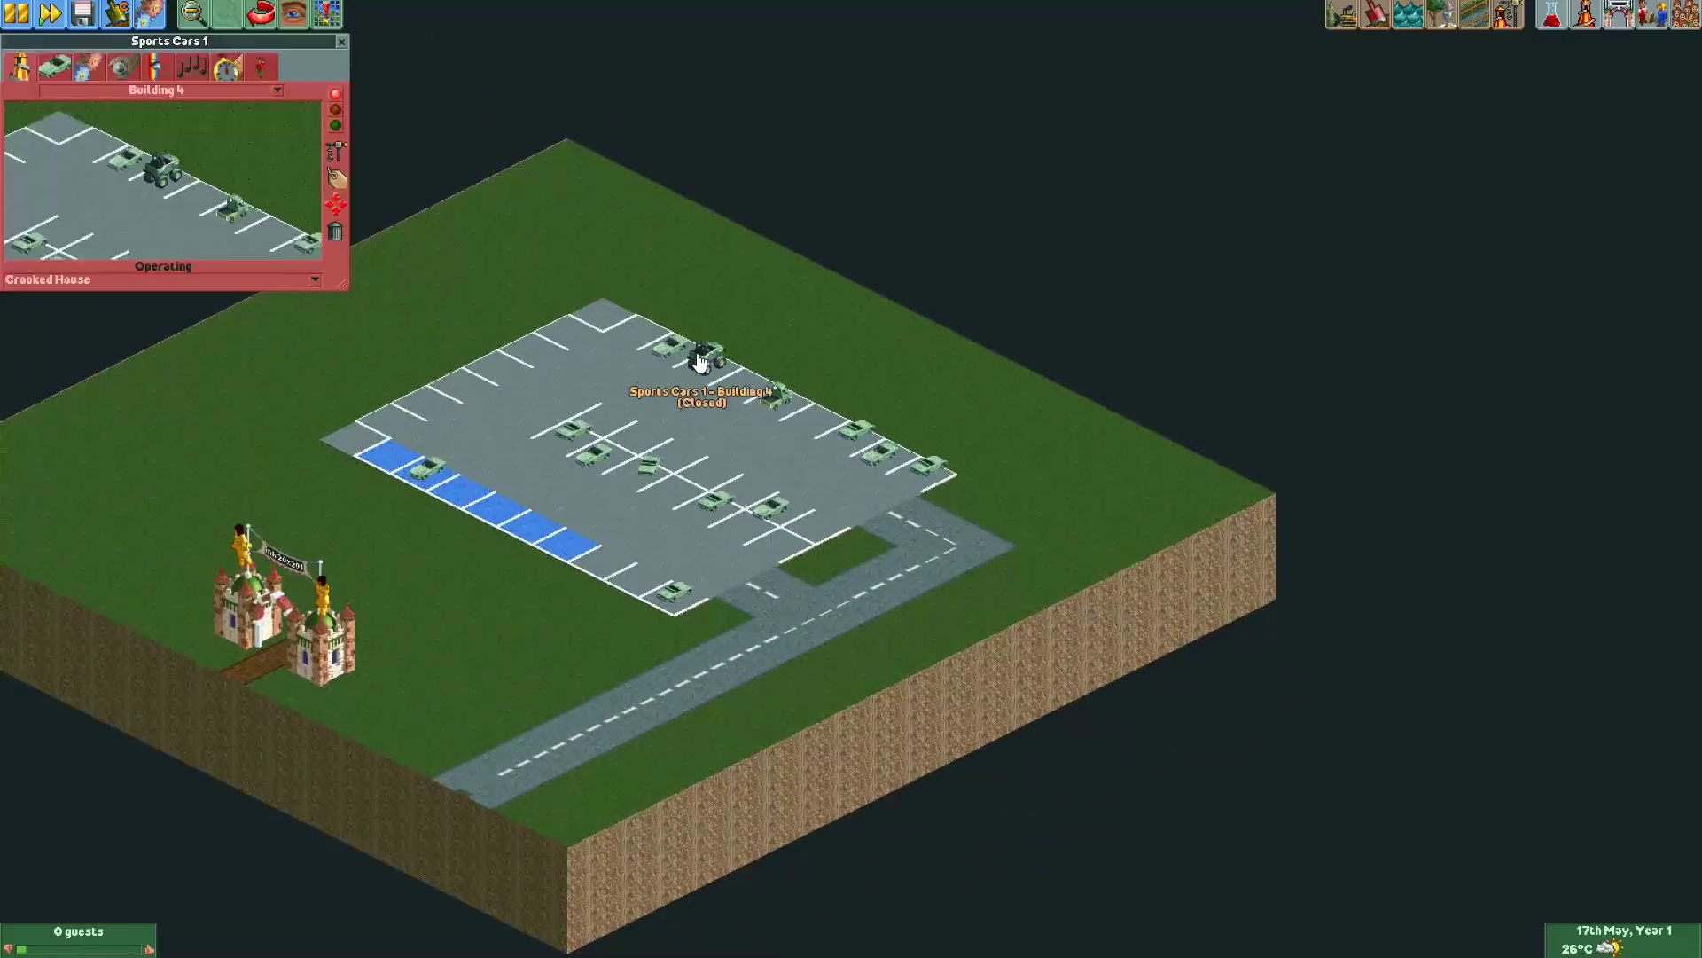
{"action": "left_click", "coordinate": [124, 280]}
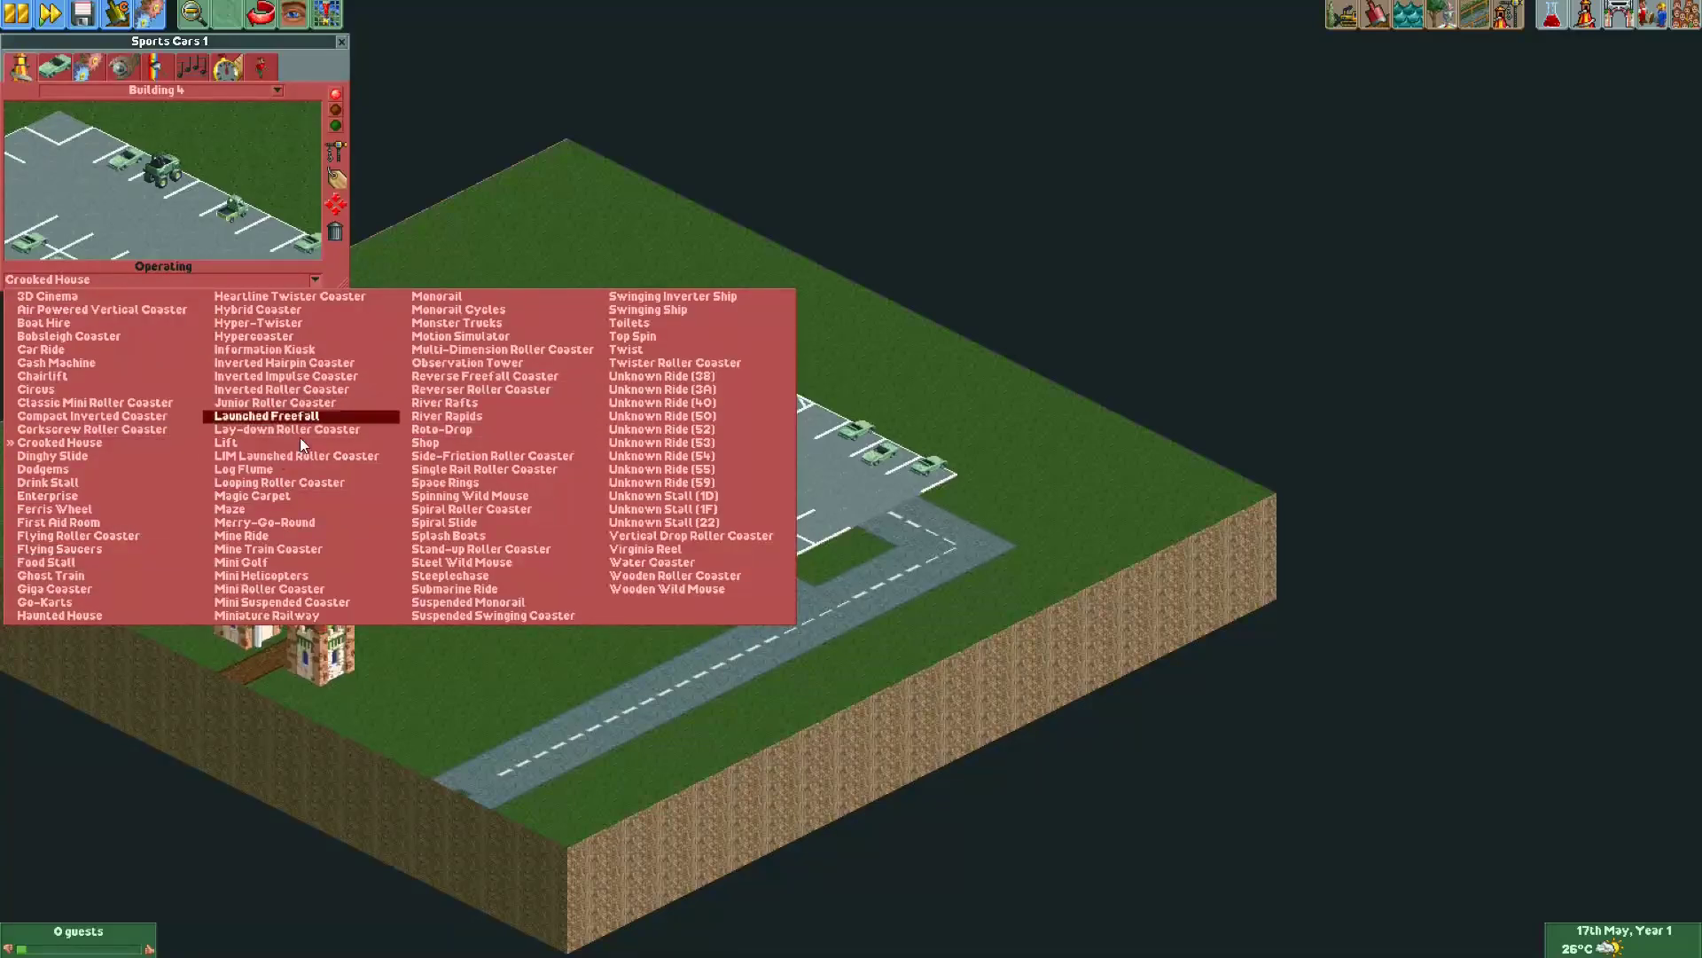
{"action": "left_click", "coordinate": [40, 351]}
{"action": "left_click", "coordinate": [156, 66]}
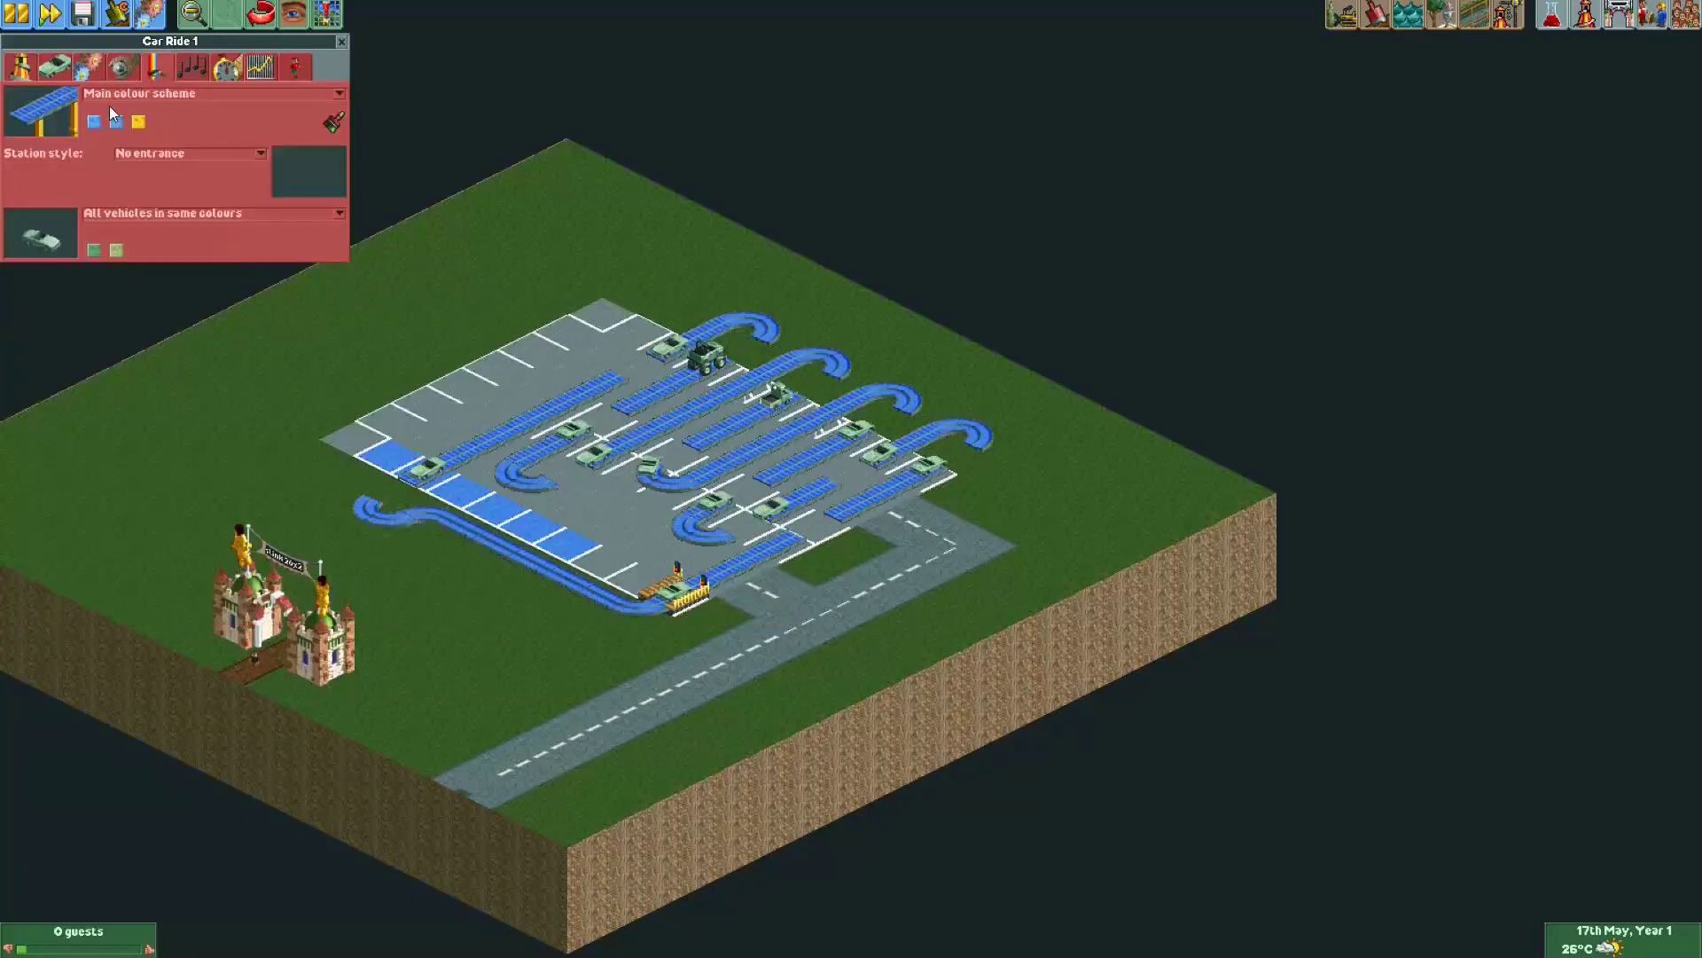
Try colouring the parked vehicles with the Different colours per vehicle scheme.
{"action": "left_click", "coordinate": [118, 213]}
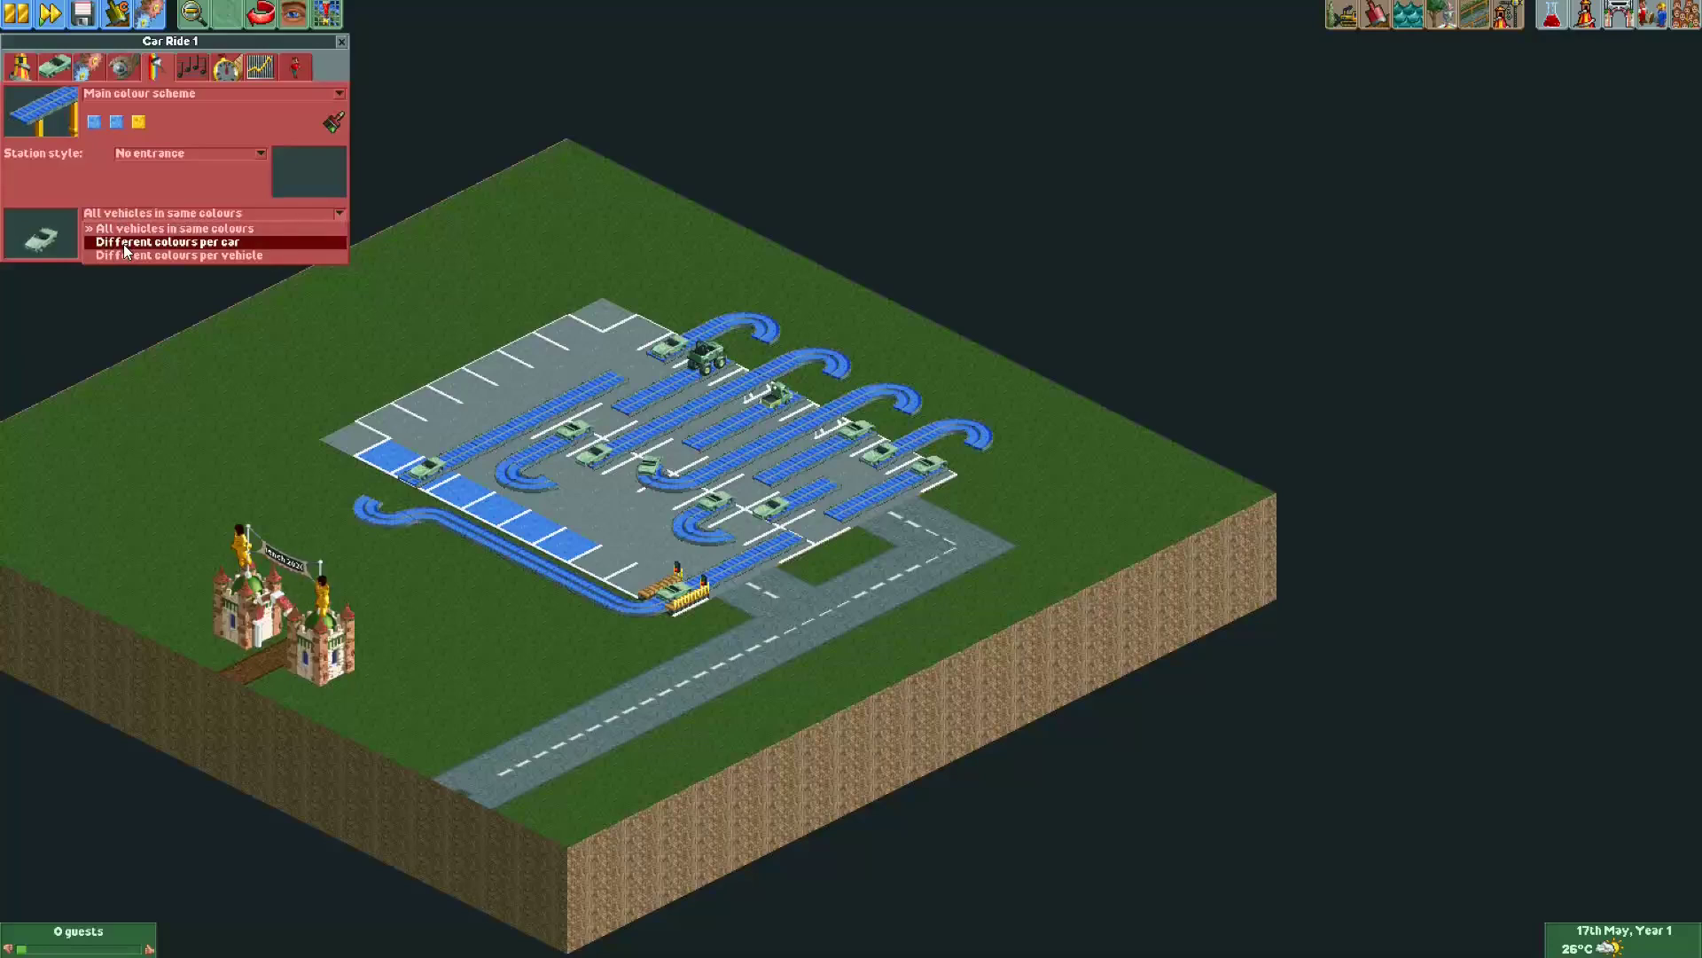
{"action": "left_click", "coordinate": [124, 255]}
{"action": "left_click", "coordinate": [94, 250]}
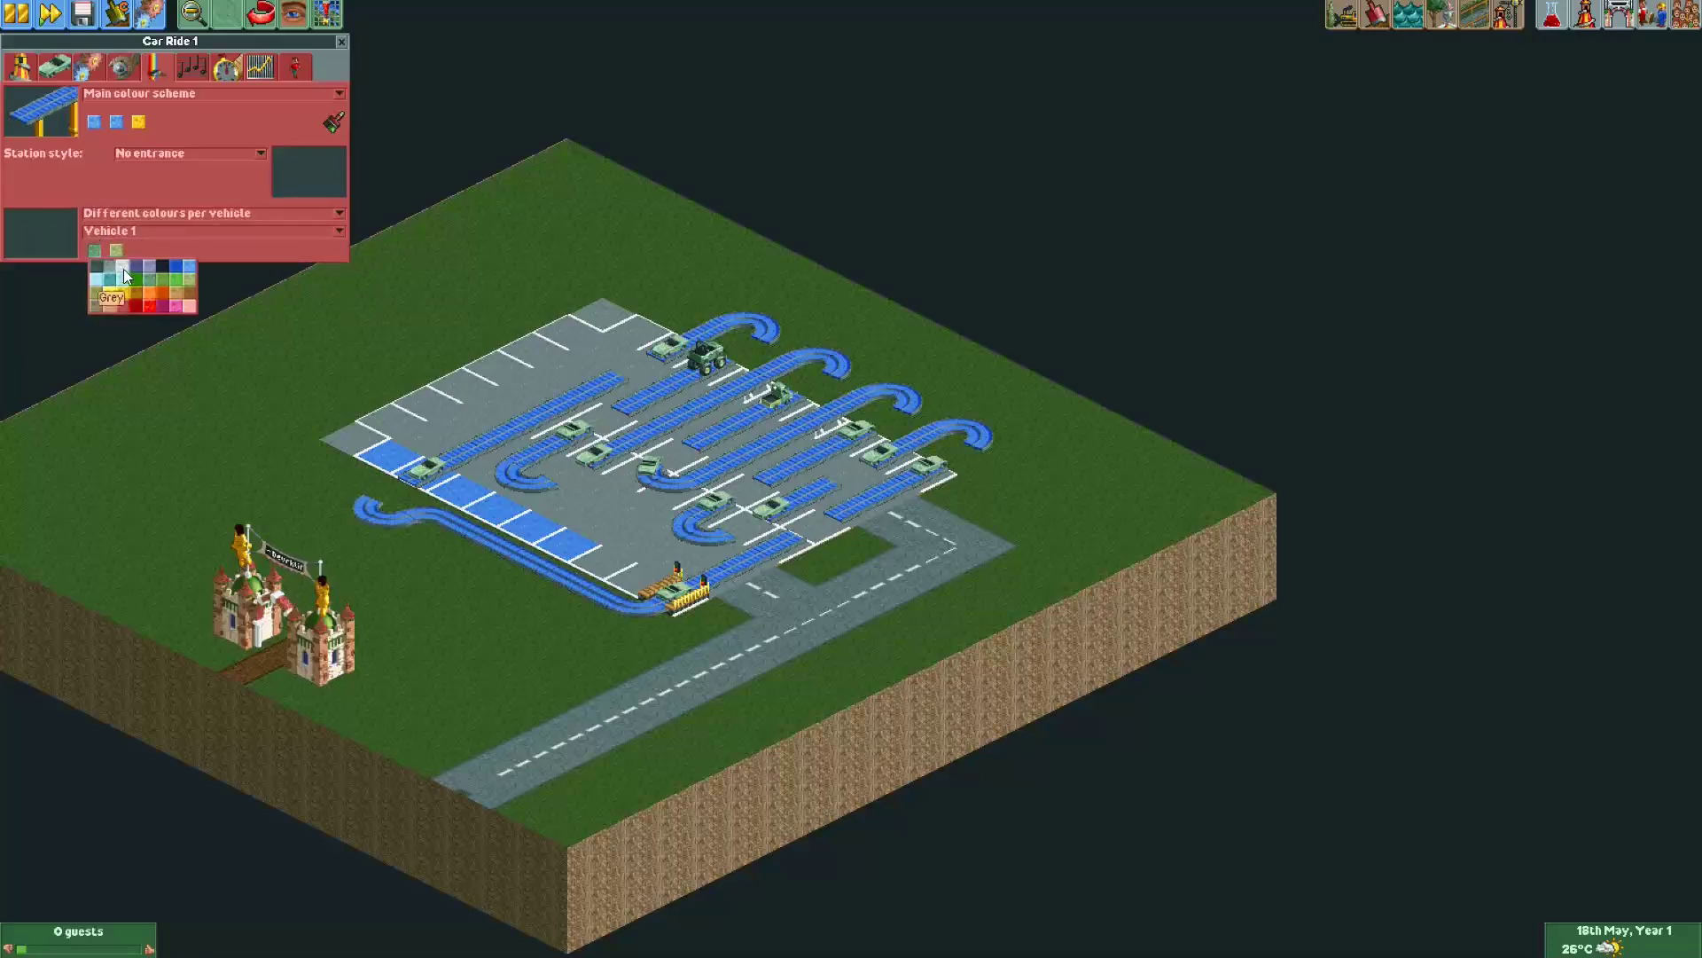
{"action": "left_click", "coordinate": [124, 232]}
{"action": "left_click", "coordinate": [142, 252]}
Set the vehicle colour scheme to Different colours per car and make Car 2 light blue.
{"action": "left_click", "coordinate": [143, 214]}
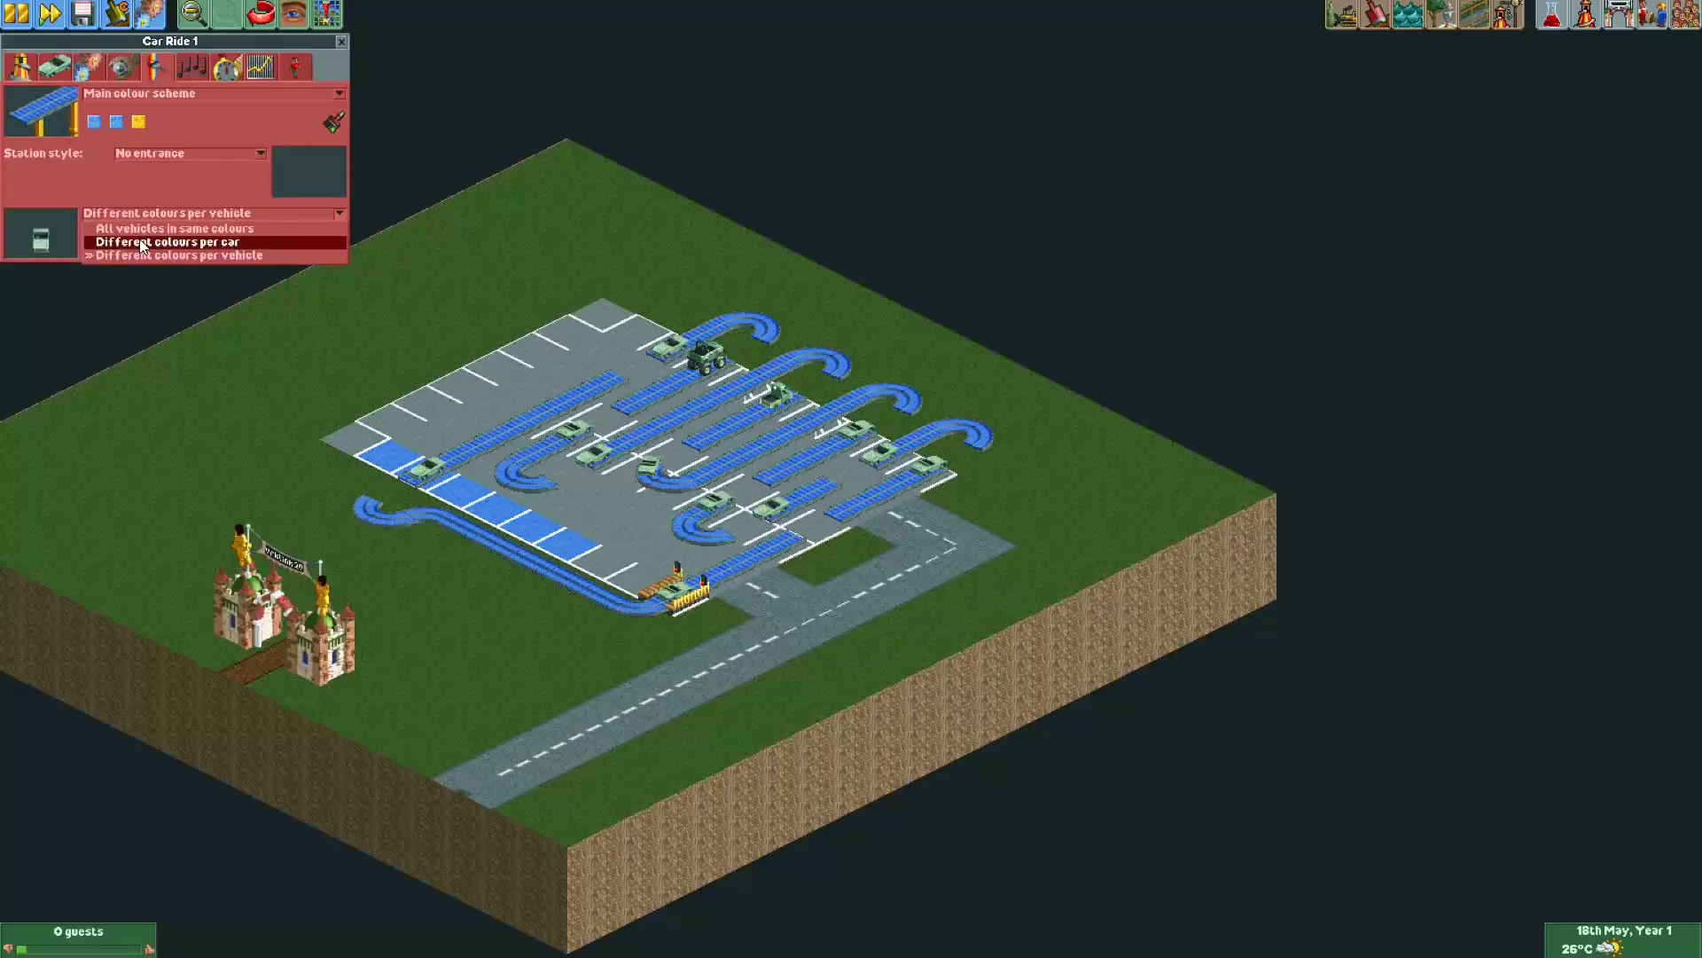
{"action": "left_click", "coordinate": [158, 242]}
{"action": "left_click", "coordinate": [120, 232]}
{"action": "left_click", "coordinate": [120, 262]}
{"action": "left_click", "coordinate": [95, 251]}
{"action": "left_click", "coordinate": [97, 279]}
Set the main colour of Car 3 to pink and of Car 4 to orange.
{"action": "left_click", "coordinate": [118, 232]}
{"action": "left_click", "coordinate": [122, 271]}
{"action": "left_click", "coordinate": [95, 251]}
{"action": "left_click", "coordinate": [176, 305]}
{"action": "left_click", "coordinate": [120, 231]}
{"action": "left_click", "coordinate": [121, 284]}
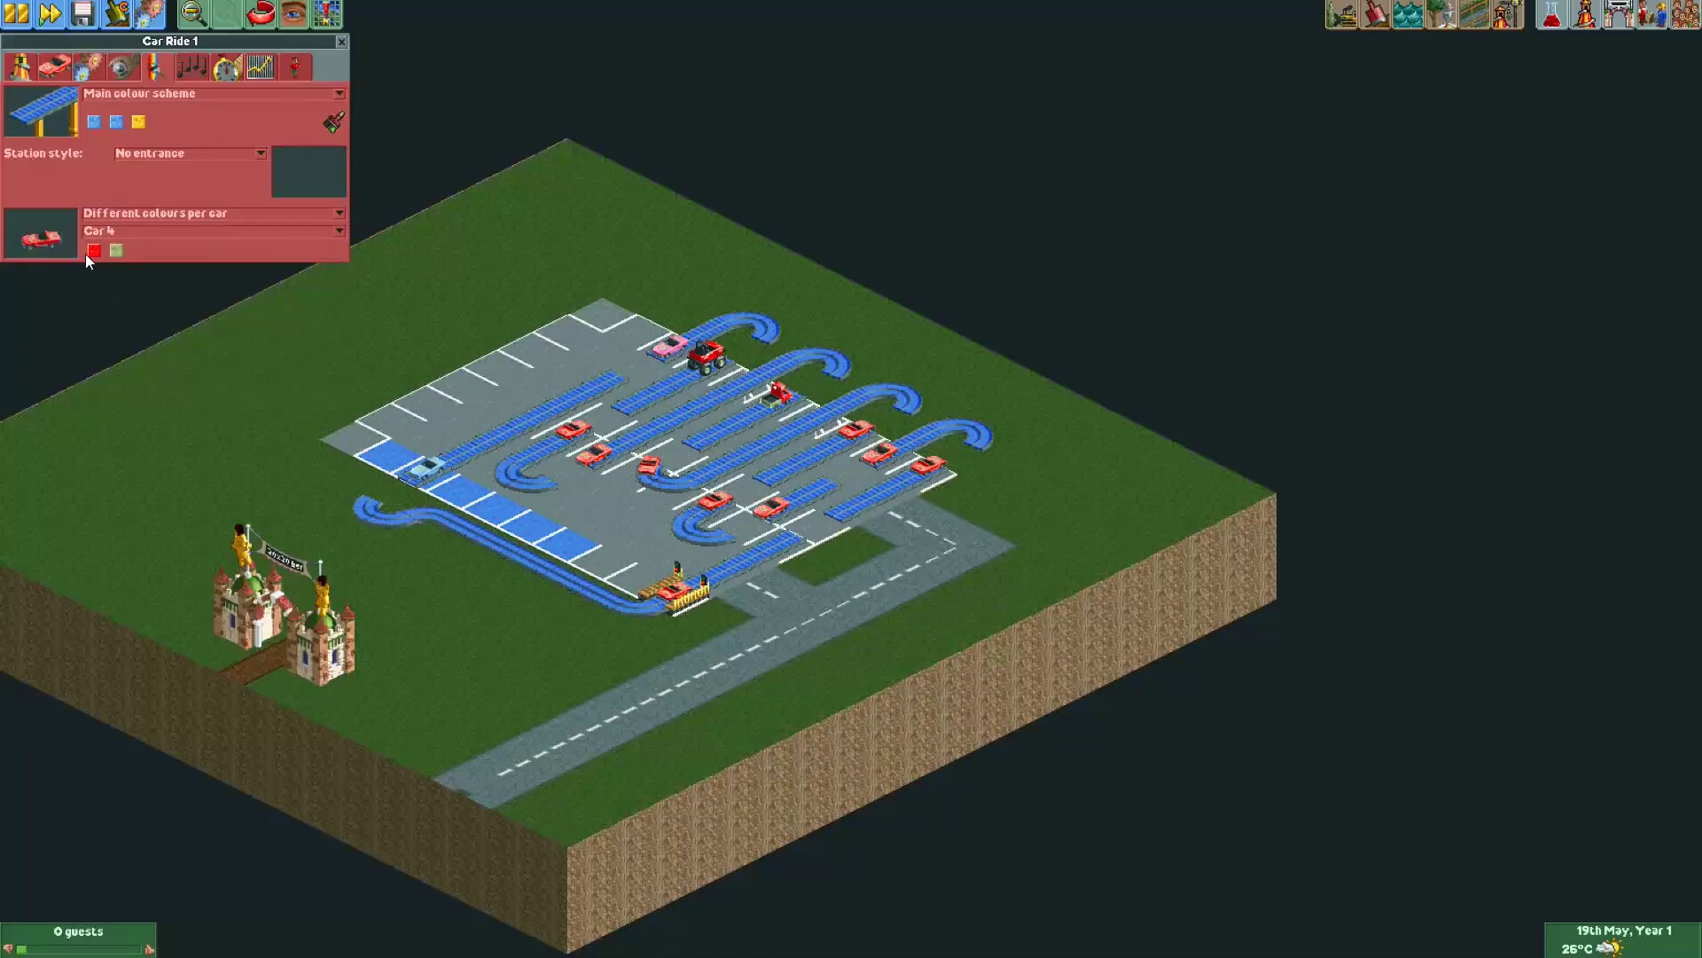
{"action": "left_click", "coordinate": [94, 250]}
{"action": "left_click", "coordinate": [162, 293]}
Set the main colour of Car 5 to yellow and of Car 6 to bright green.
{"action": "left_click", "coordinate": [140, 232]}
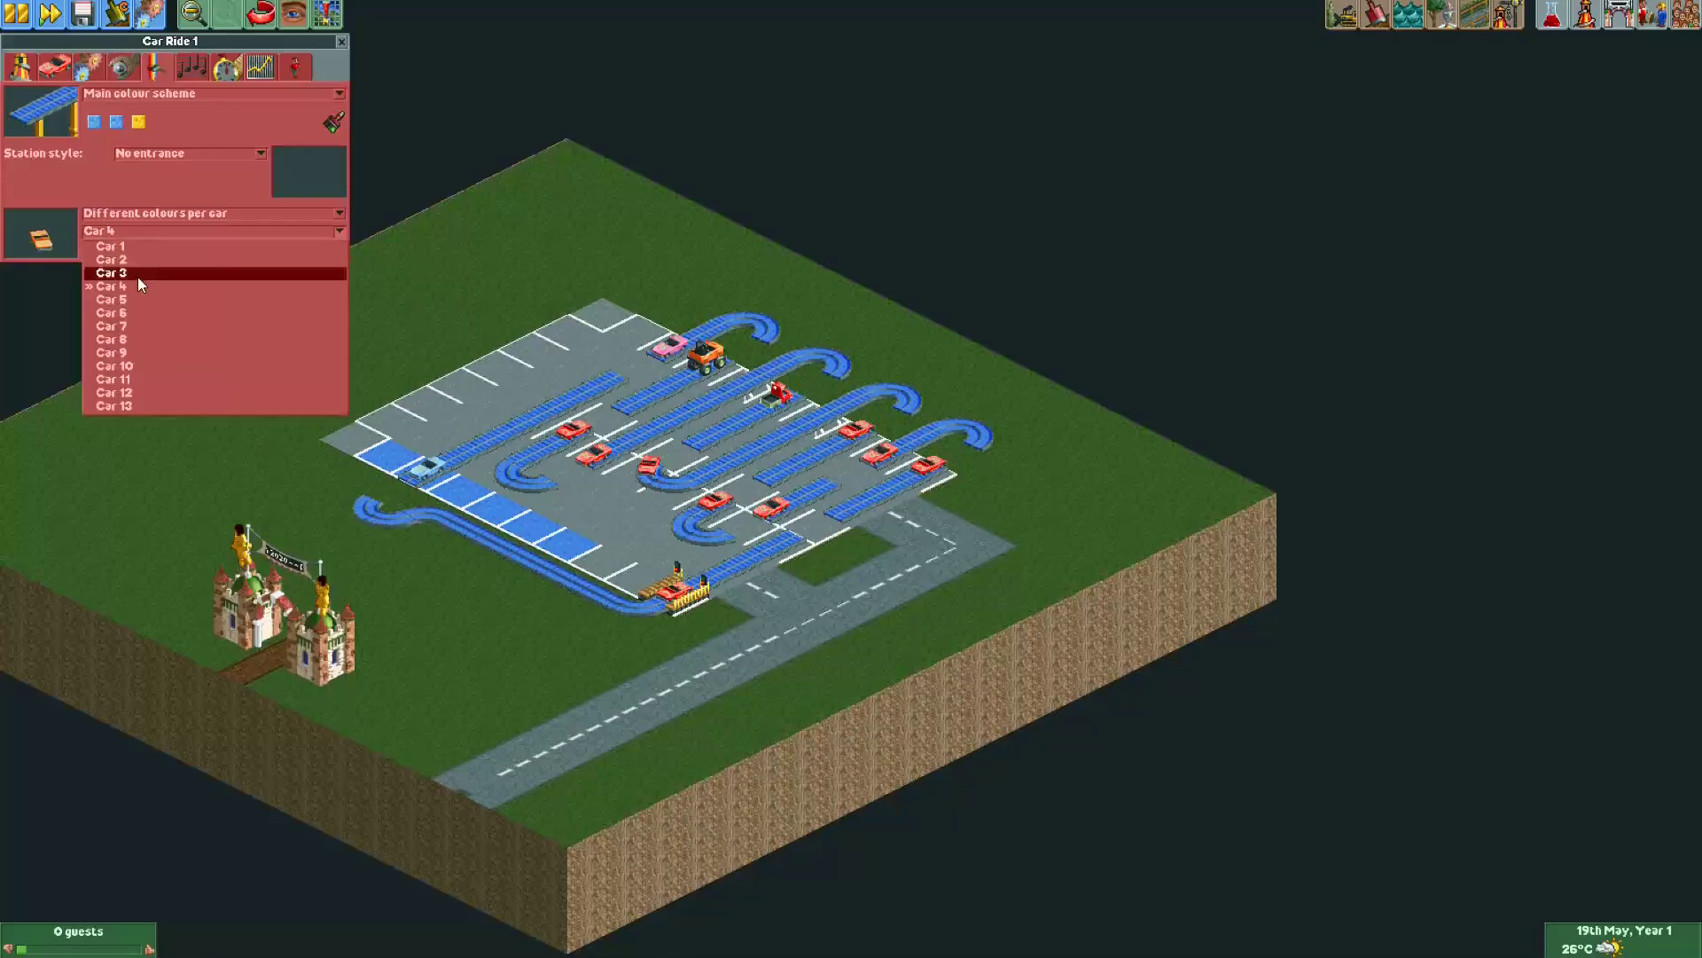
{"action": "left_click", "coordinate": [135, 298]}
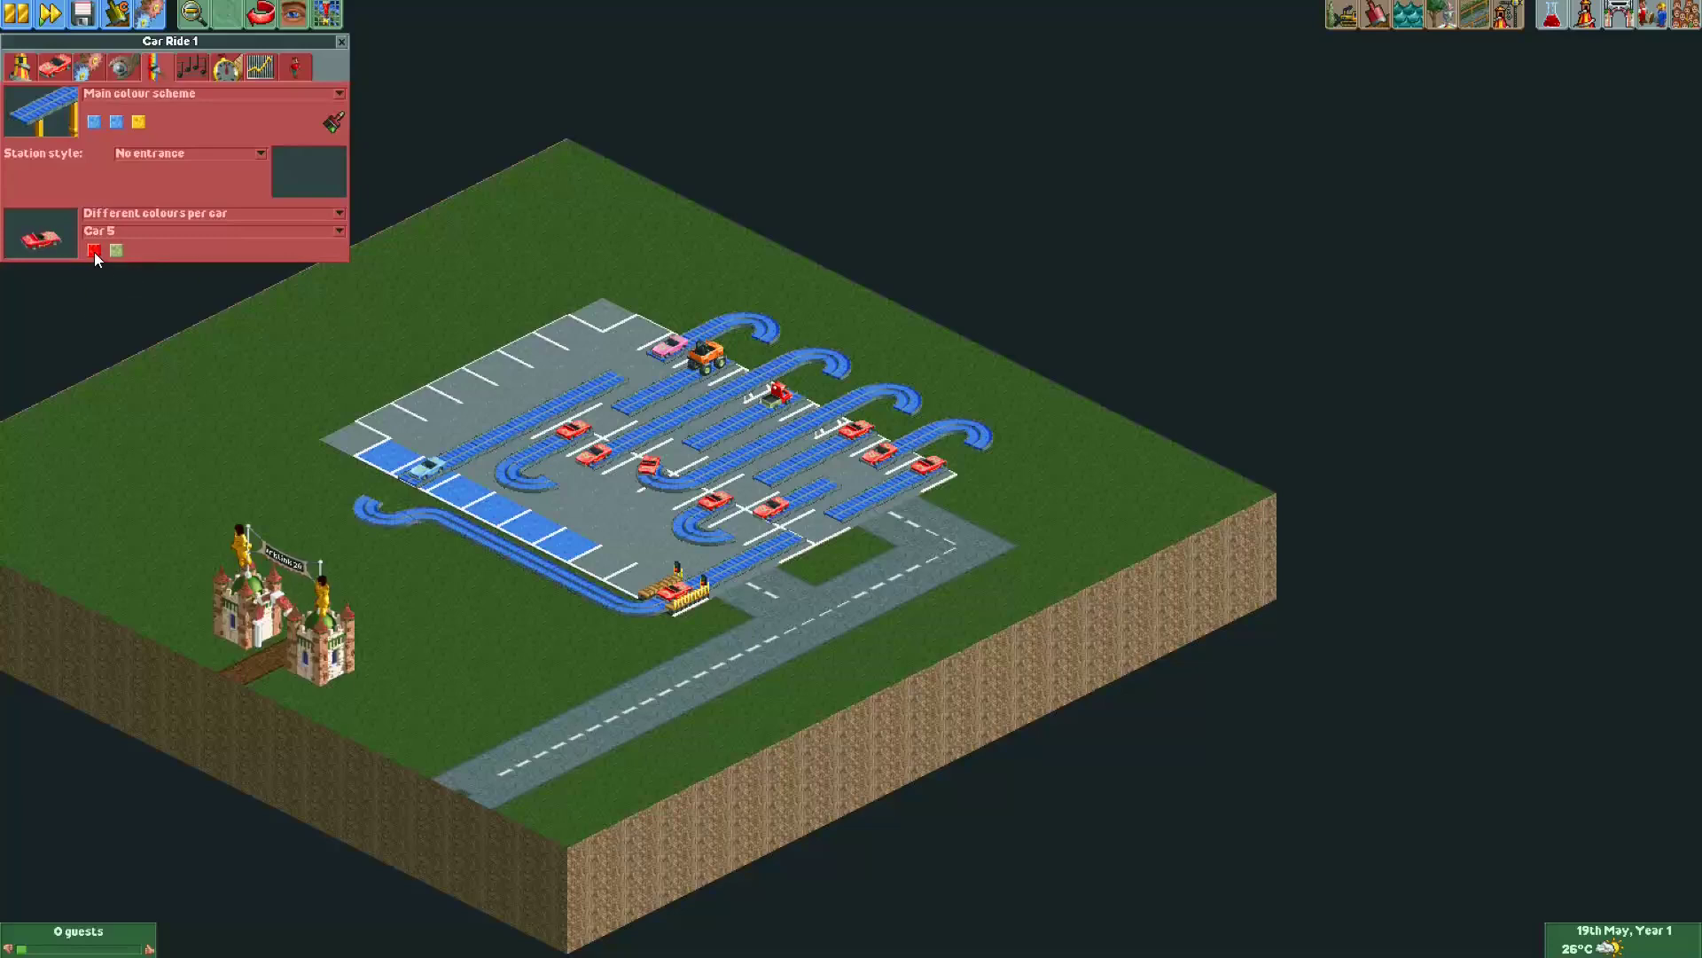
{"action": "left_click", "coordinate": [94, 250]}
{"action": "left_click", "coordinate": [123, 289]}
{"action": "left_click", "coordinate": [126, 230]}
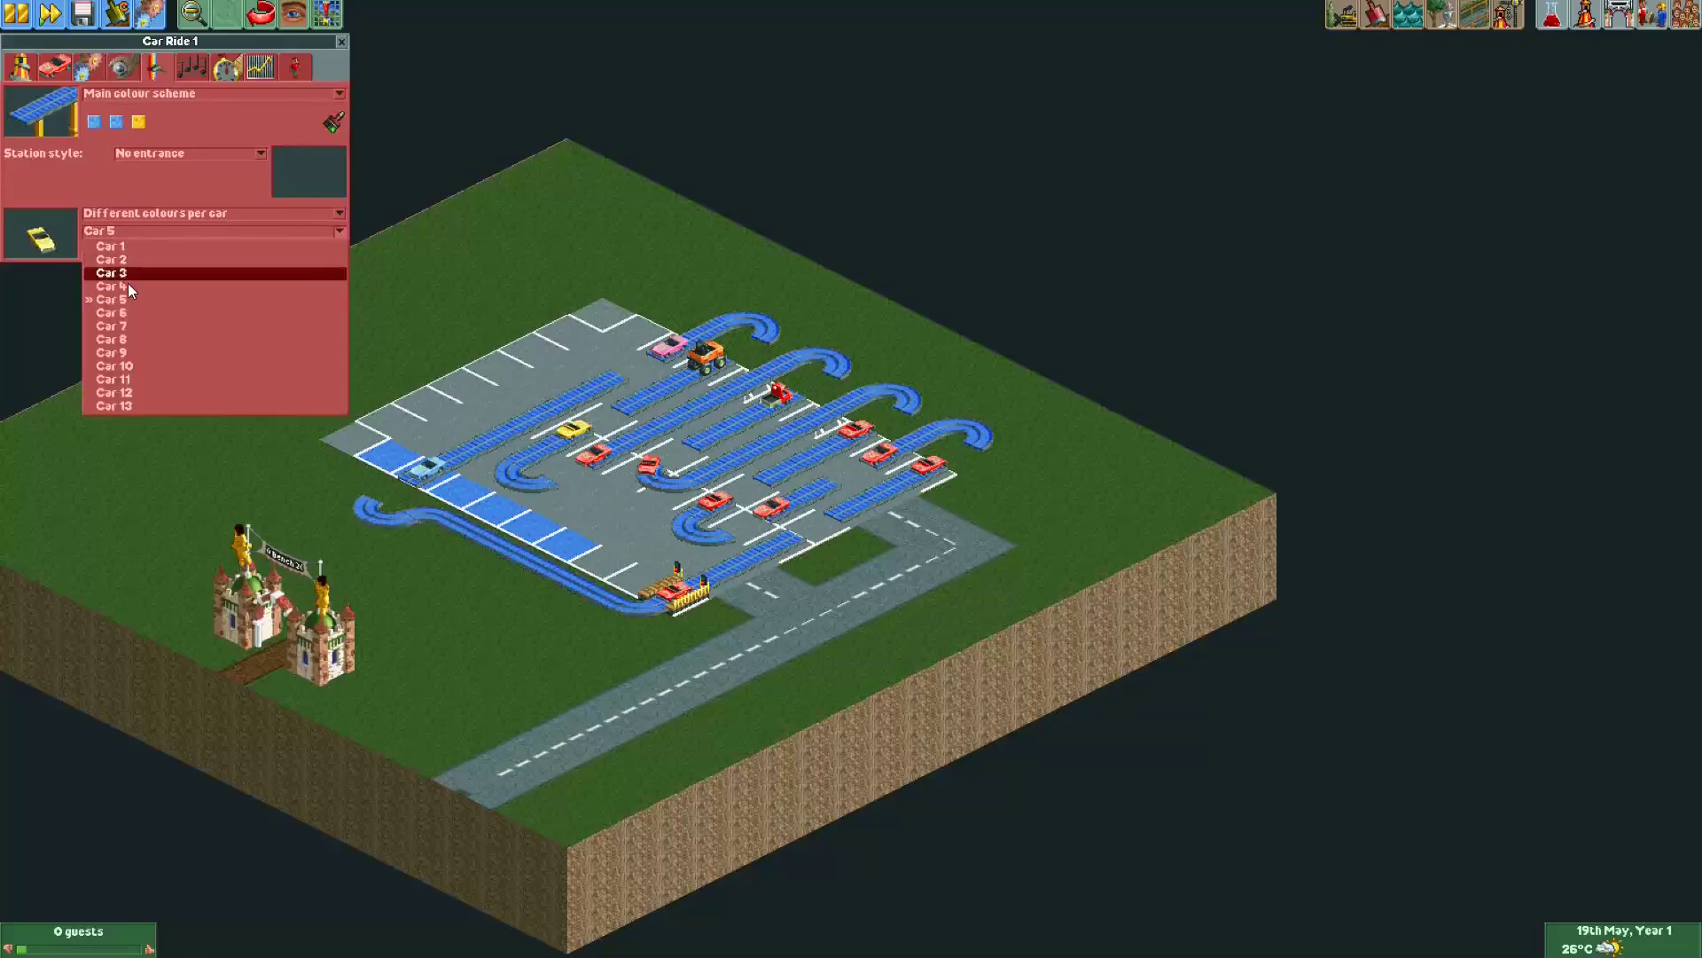
{"action": "left_click", "coordinate": [130, 313]}
{"action": "left_click", "coordinate": [121, 234]}
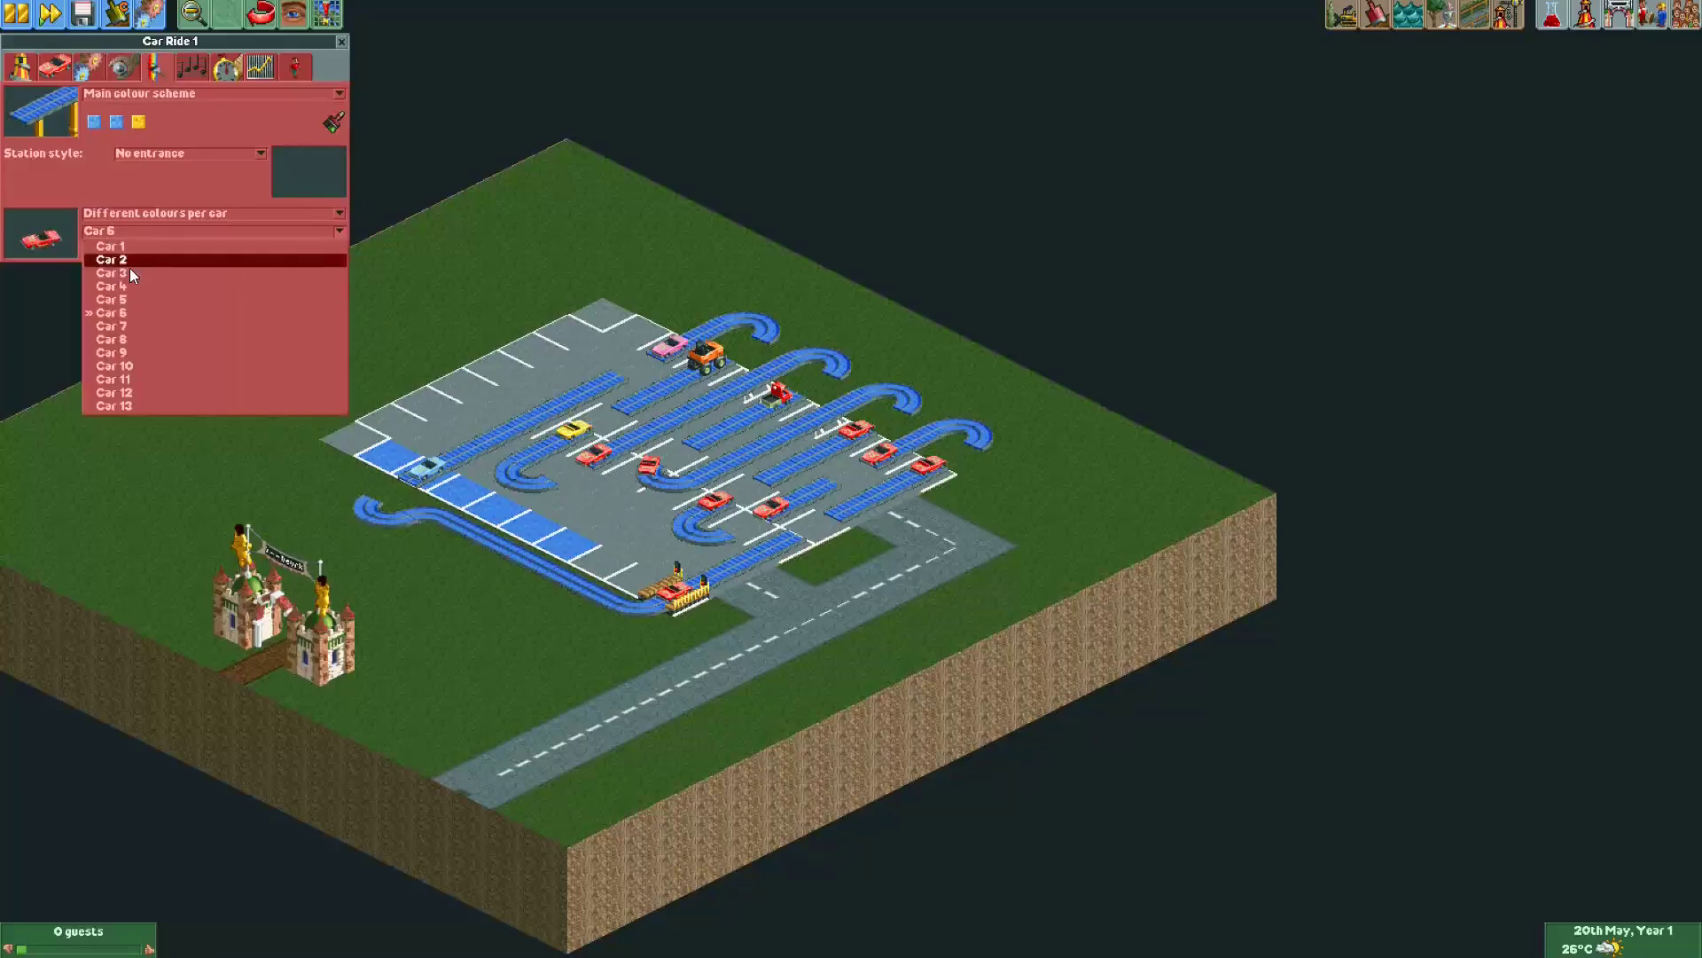
{"action": "left_click", "coordinate": [161, 230]}
{"action": "left_click", "coordinate": [94, 250]}
{"action": "left_click", "coordinate": [176, 278]}
{"action": "mouse_move", "coordinate": [429, 259]}
{"action": "left_mouse_down"}
{"action": "mouse_move", "coordinate": [480, 261]}
{"action": "mouse_move", "coordinate": [407, 246]}
{"action": "left_mouse_up"}
Set the main colour of Car 7 to black and of Car 8 to white.
{"action": "left_click", "coordinate": [154, 236]}
{"action": "left_click", "coordinate": [119, 323]}
{"action": "left_click", "coordinate": [94, 251]}
{"action": "left_click", "coordinate": [97, 263]}
{"action": "left_click", "coordinate": [115, 233]}
{"action": "left_click", "coordinate": [116, 339]}
Set the main colour of Car 9 to light purple and of Car 10 to pink.
{"action": "left_click", "coordinate": [111, 232]}
{"action": "left_click", "coordinate": [108, 353]}
{"action": "left_click", "coordinate": [94, 250]}
{"action": "left_click", "coordinate": [151, 264]}
{"action": "left_click", "coordinate": [119, 233]}
{"action": "left_click", "coordinate": [114, 365]}
{"action": "left_click", "coordinate": [94, 250]}
{"action": "left_click", "coordinate": [176, 304]}
{"action": "left_click", "coordinate": [118, 232]}
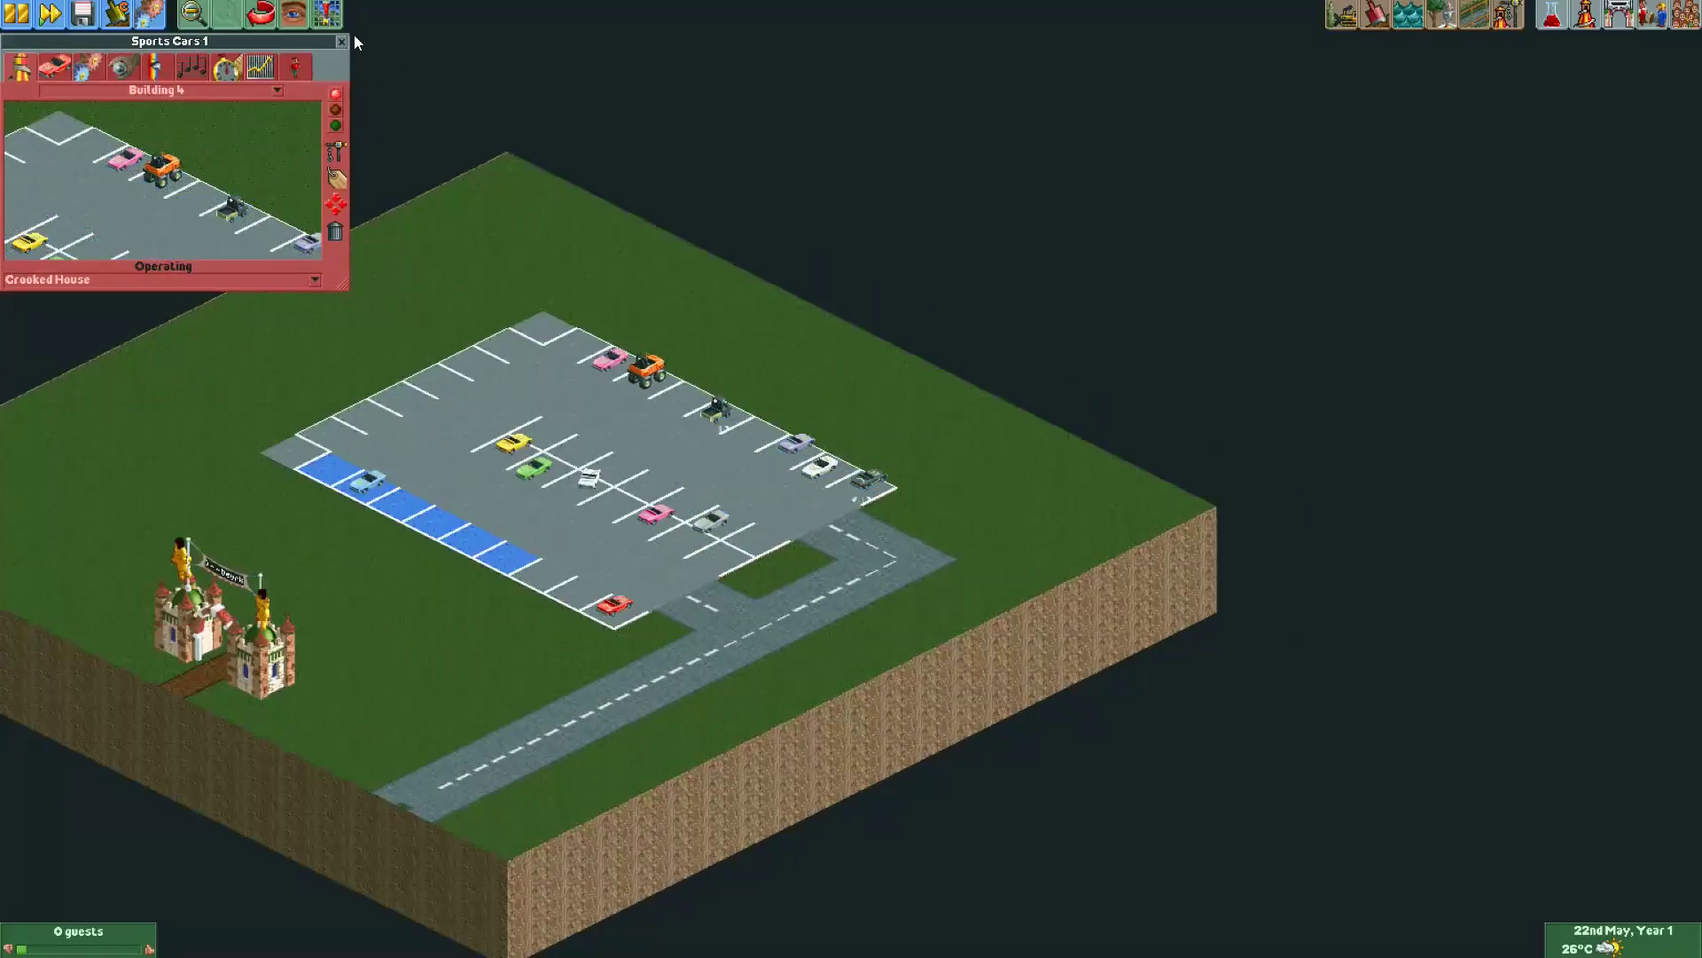
Close the ride window and inspect the finished car park and its road from different rotated views.
{"action": "left_click", "coordinate": [343, 42]}
{"action": "key", "text": "Return"}
{"action": "left_click_drag", "start_coordinate": [639, 200], "coordinate": [640, 201]}
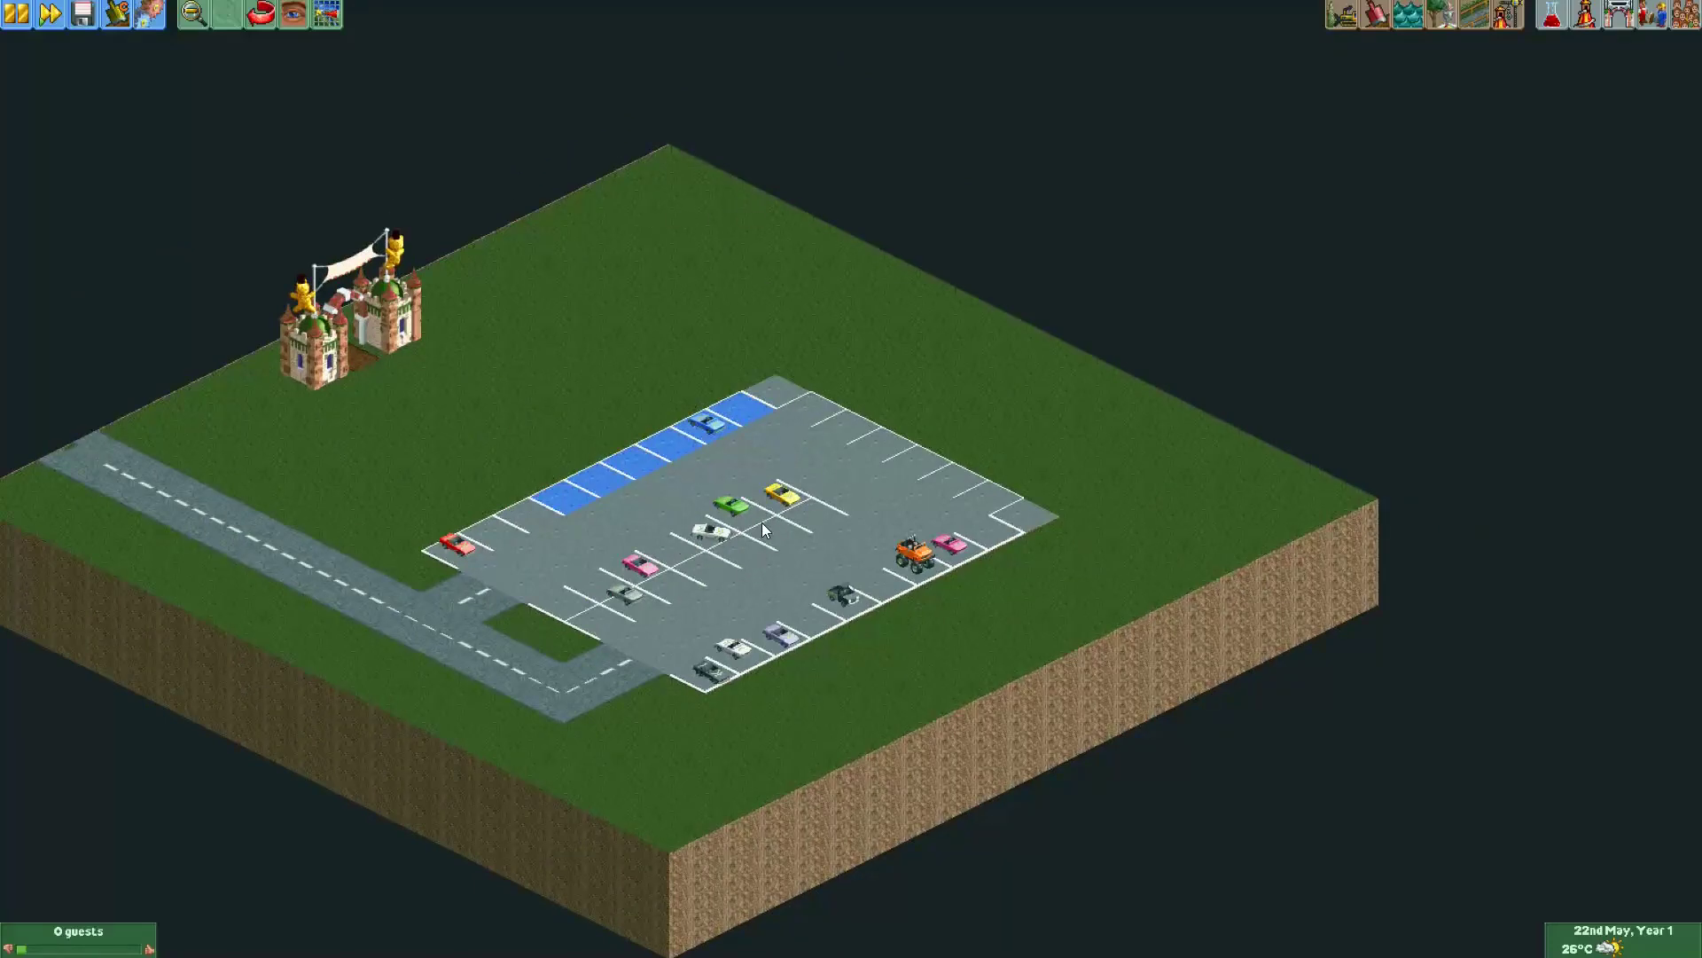
{"action": "left_click_drag", "start_coordinate": [776, 504], "coordinate": [779, 502]}
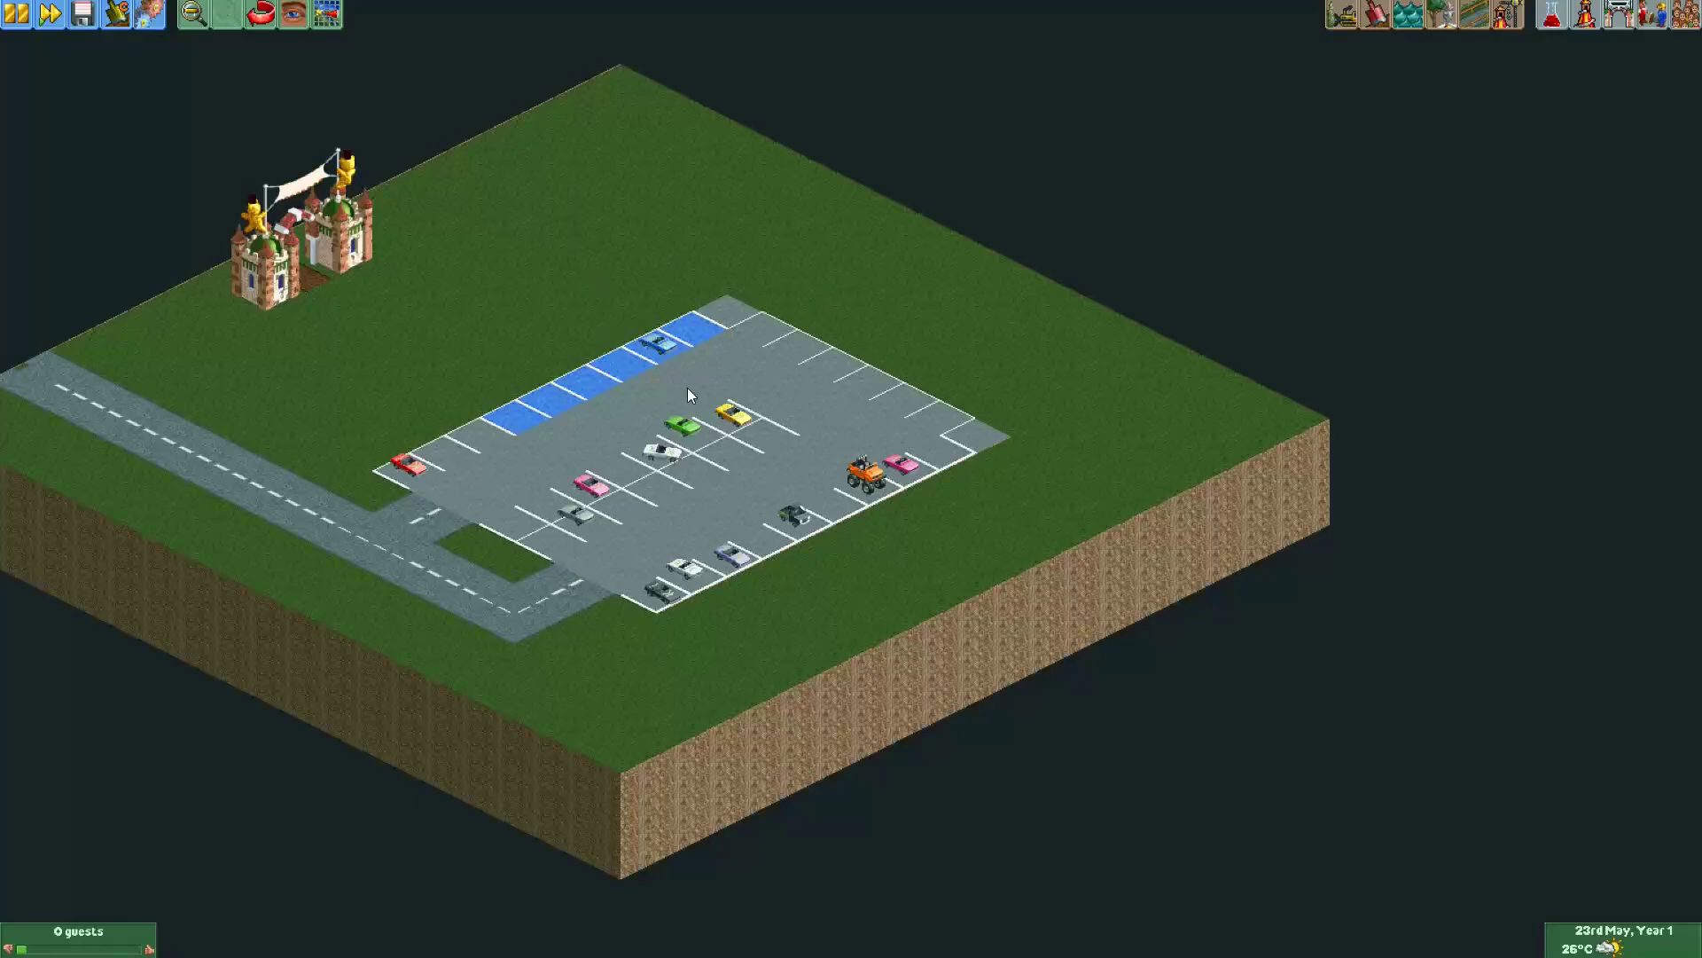
{"action": "left_click_drag", "start_coordinate": [688, 386], "coordinate": [678, 370]}
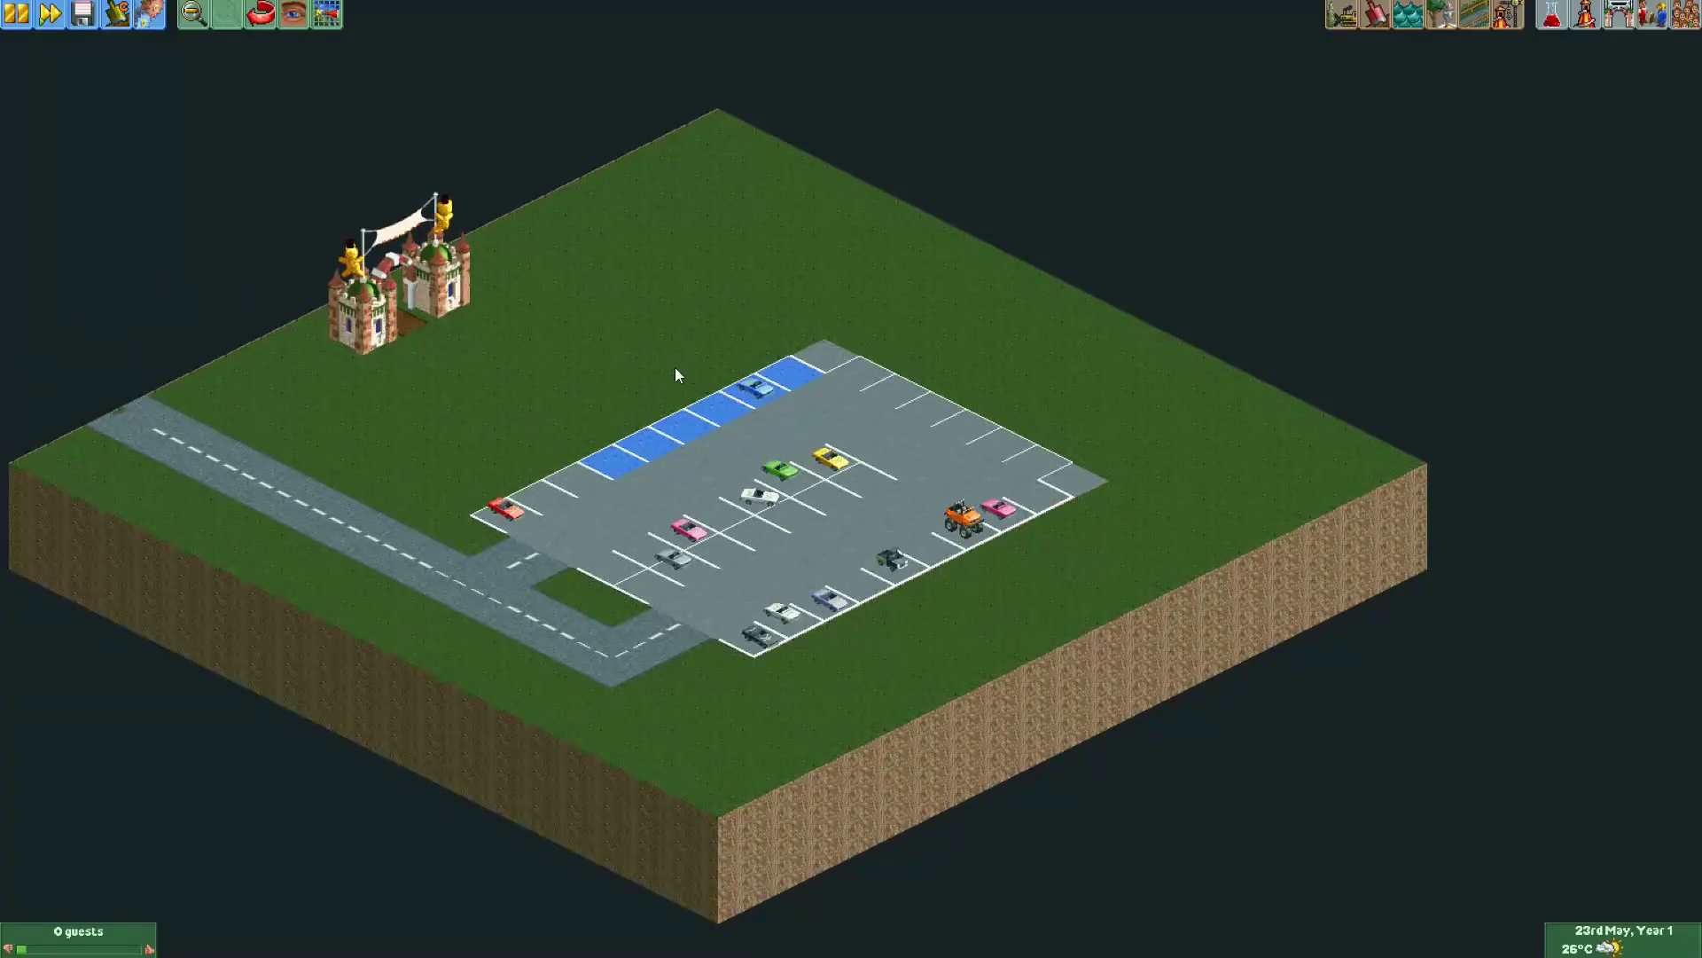
{"action": "key", "text": "Right"}
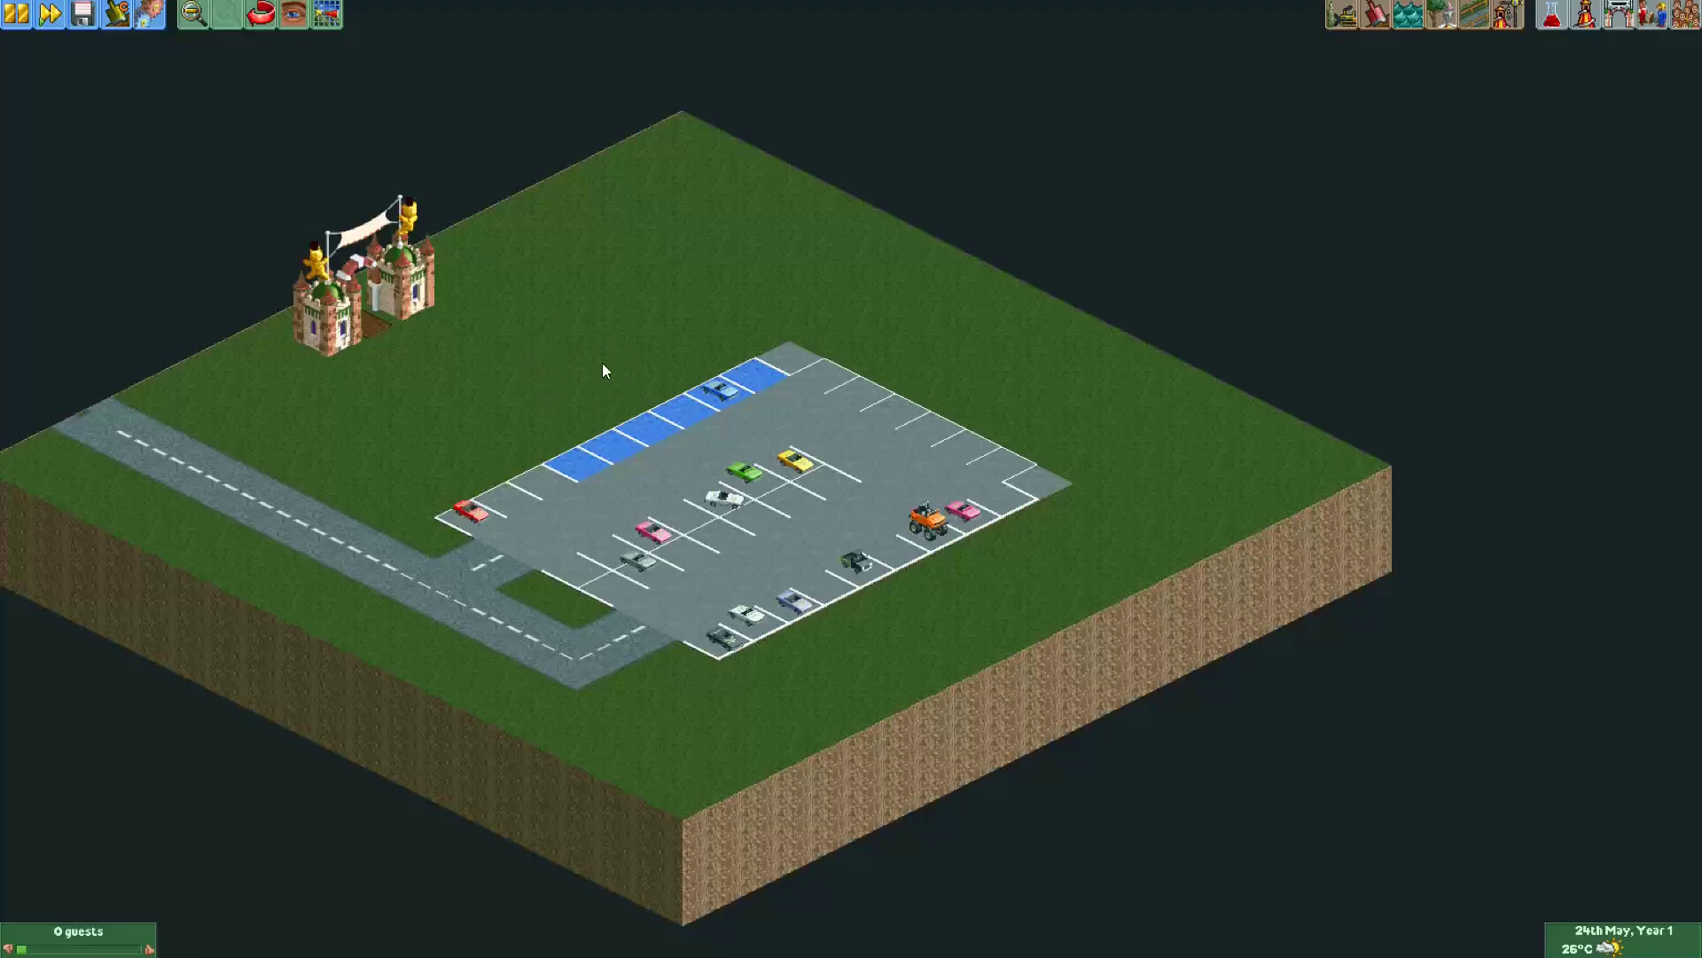
{"action": "key", "text": "Down"}
{"action": "key", "text": "Left"}
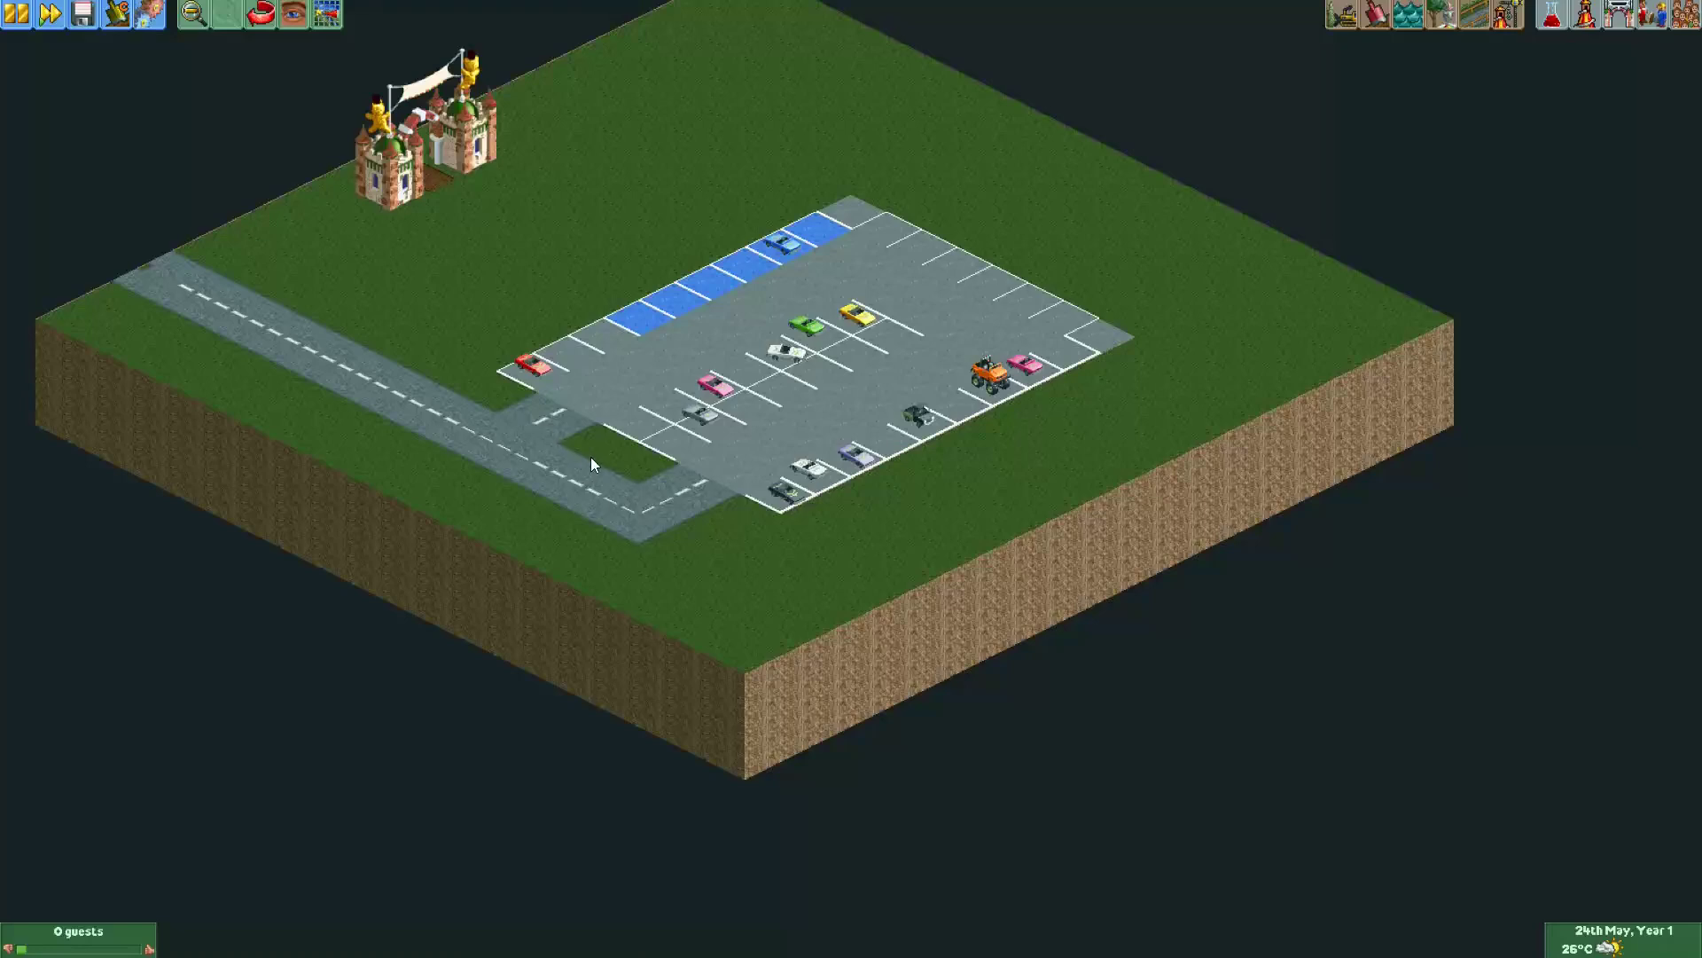
{"action": "left_click_drag", "start_coordinate": [567, 430], "coordinate": [492, 470]}
{"action": "left_click_drag", "start_coordinate": [433, 409], "coordinate": [824, 266]}
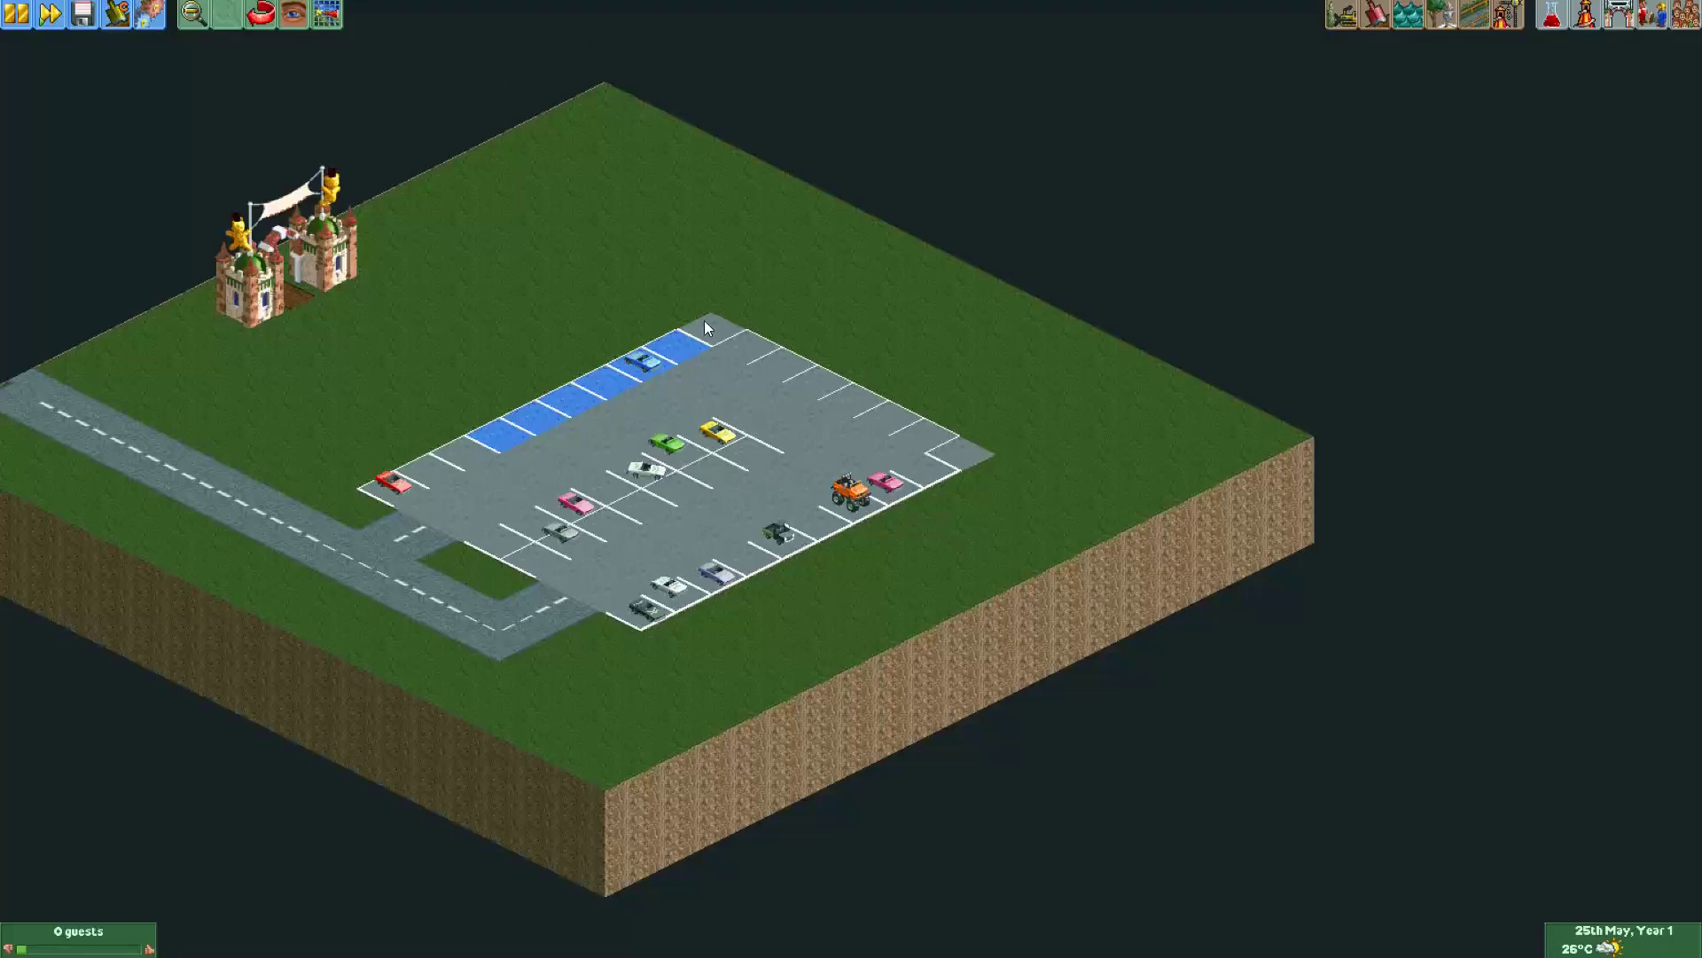
{"action": "left_click_drag", "start_coordinate": [726, 370], "coordinate": [714, 362]}
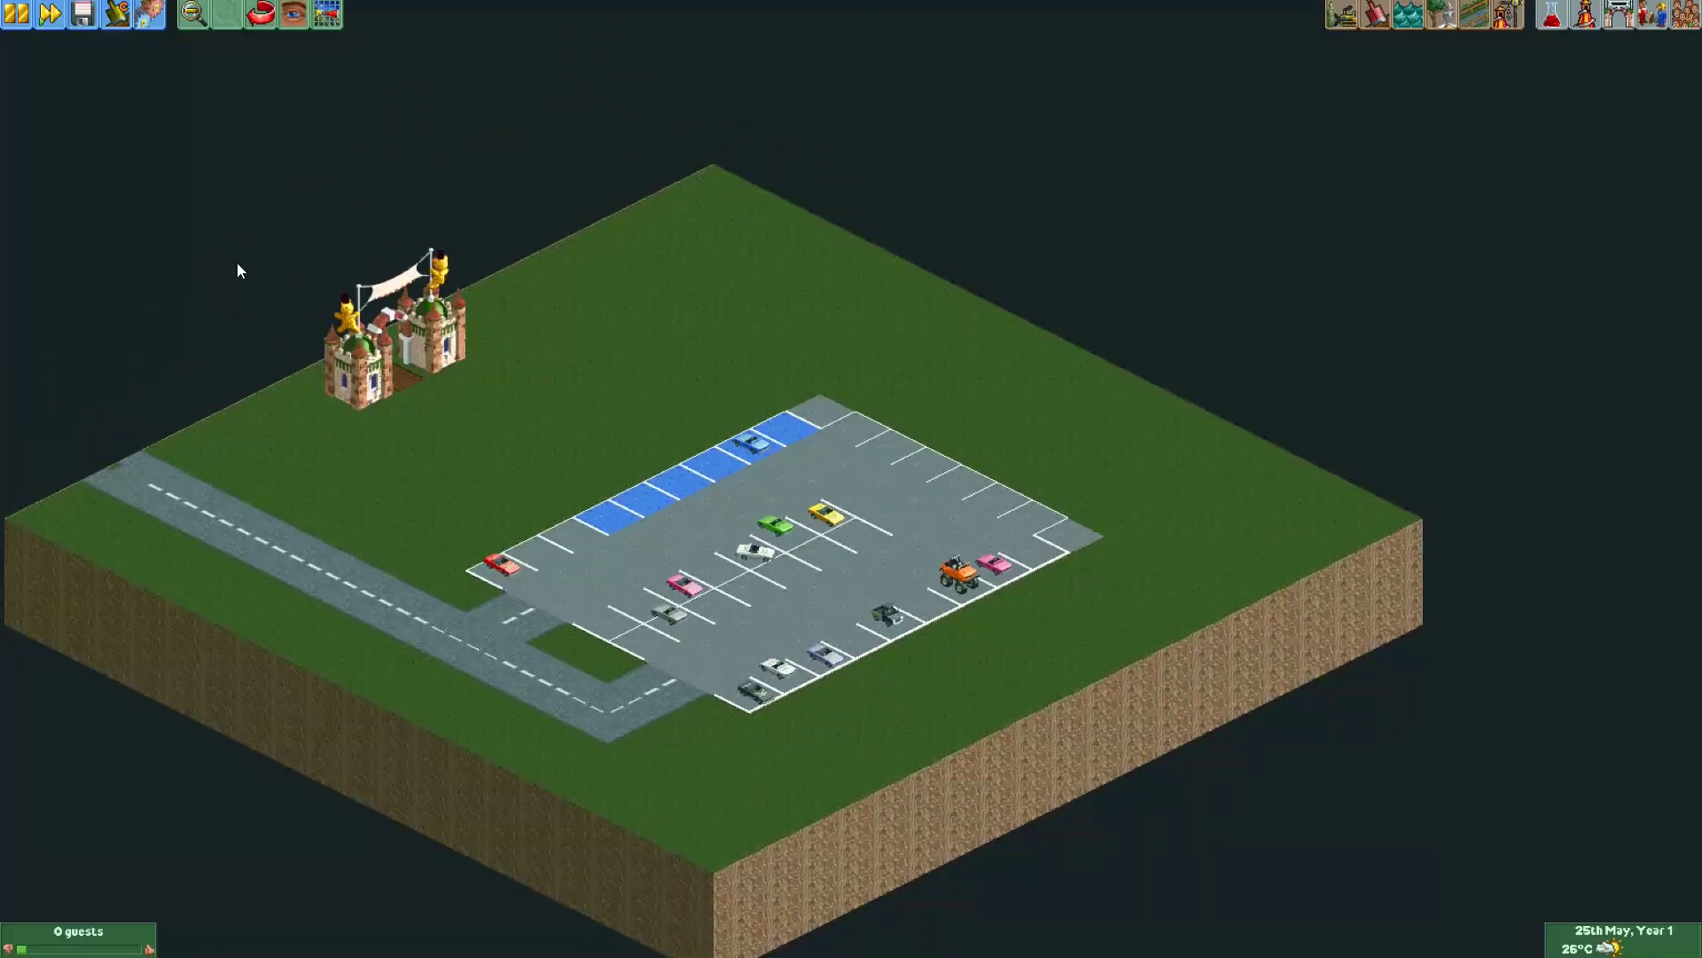
{"action": "left_click", "coordinate": [267, 18]}
{"action": "left_click", "coordinate": [267, 18]}
{"action": "left_click", "coordinate": [267, 18]}
{"action": "left_click_drag", "start_coordinate": [752, 420], "coordinate": [788, 427]}
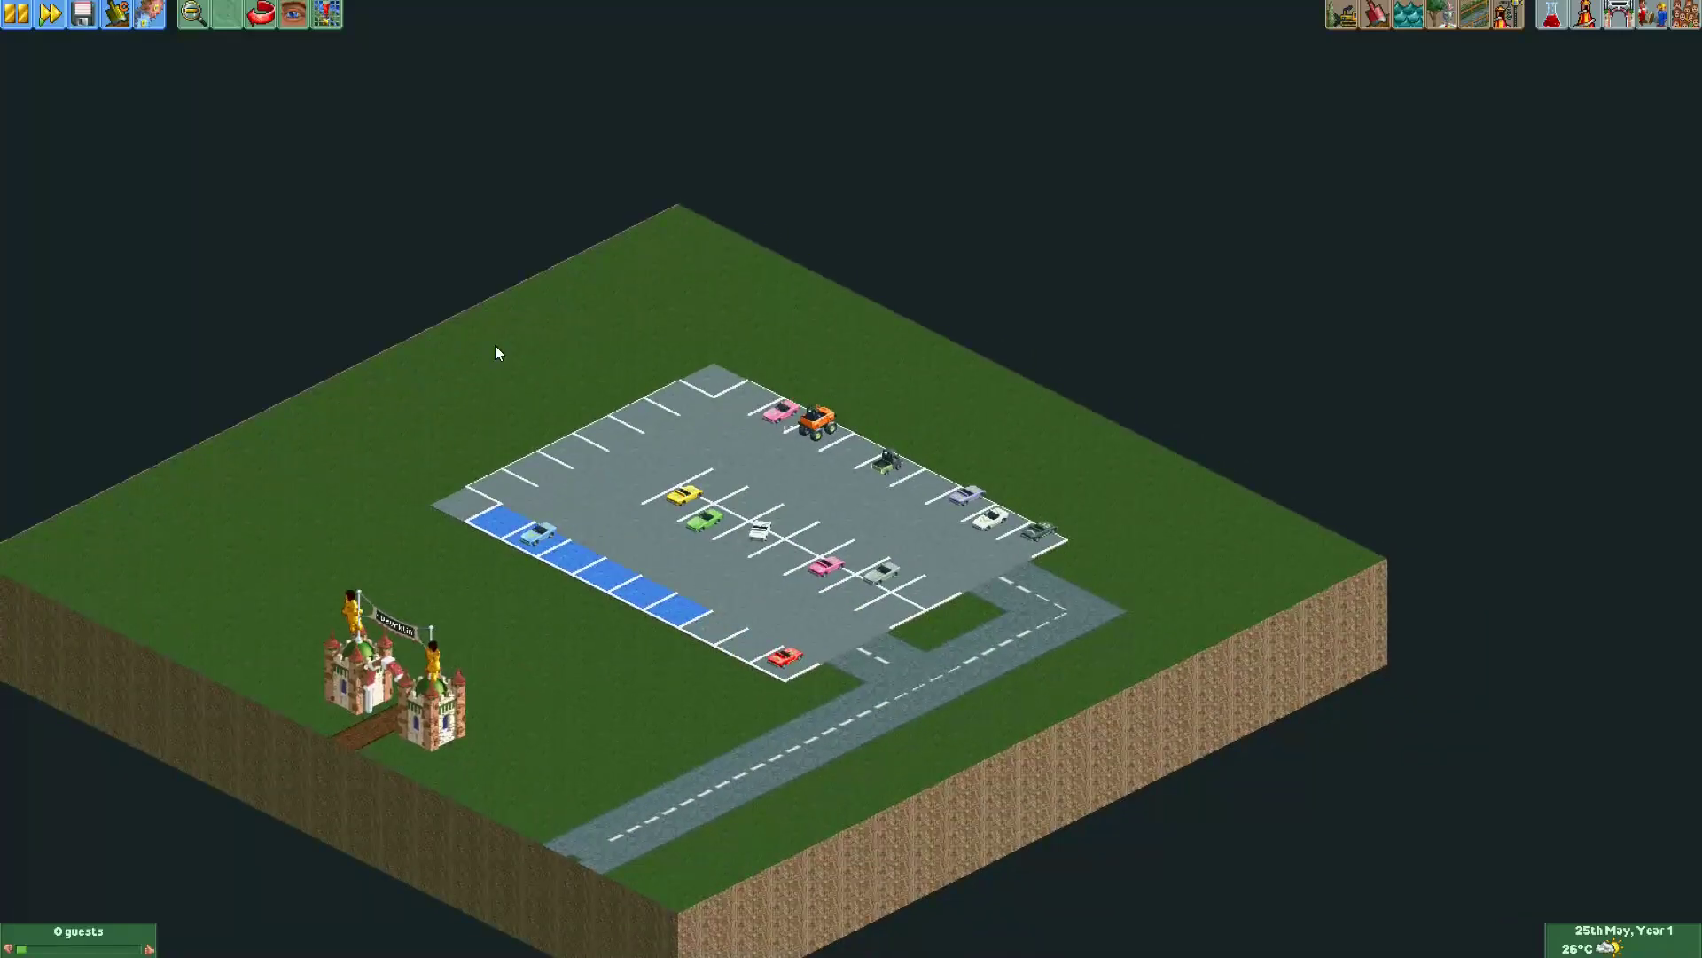